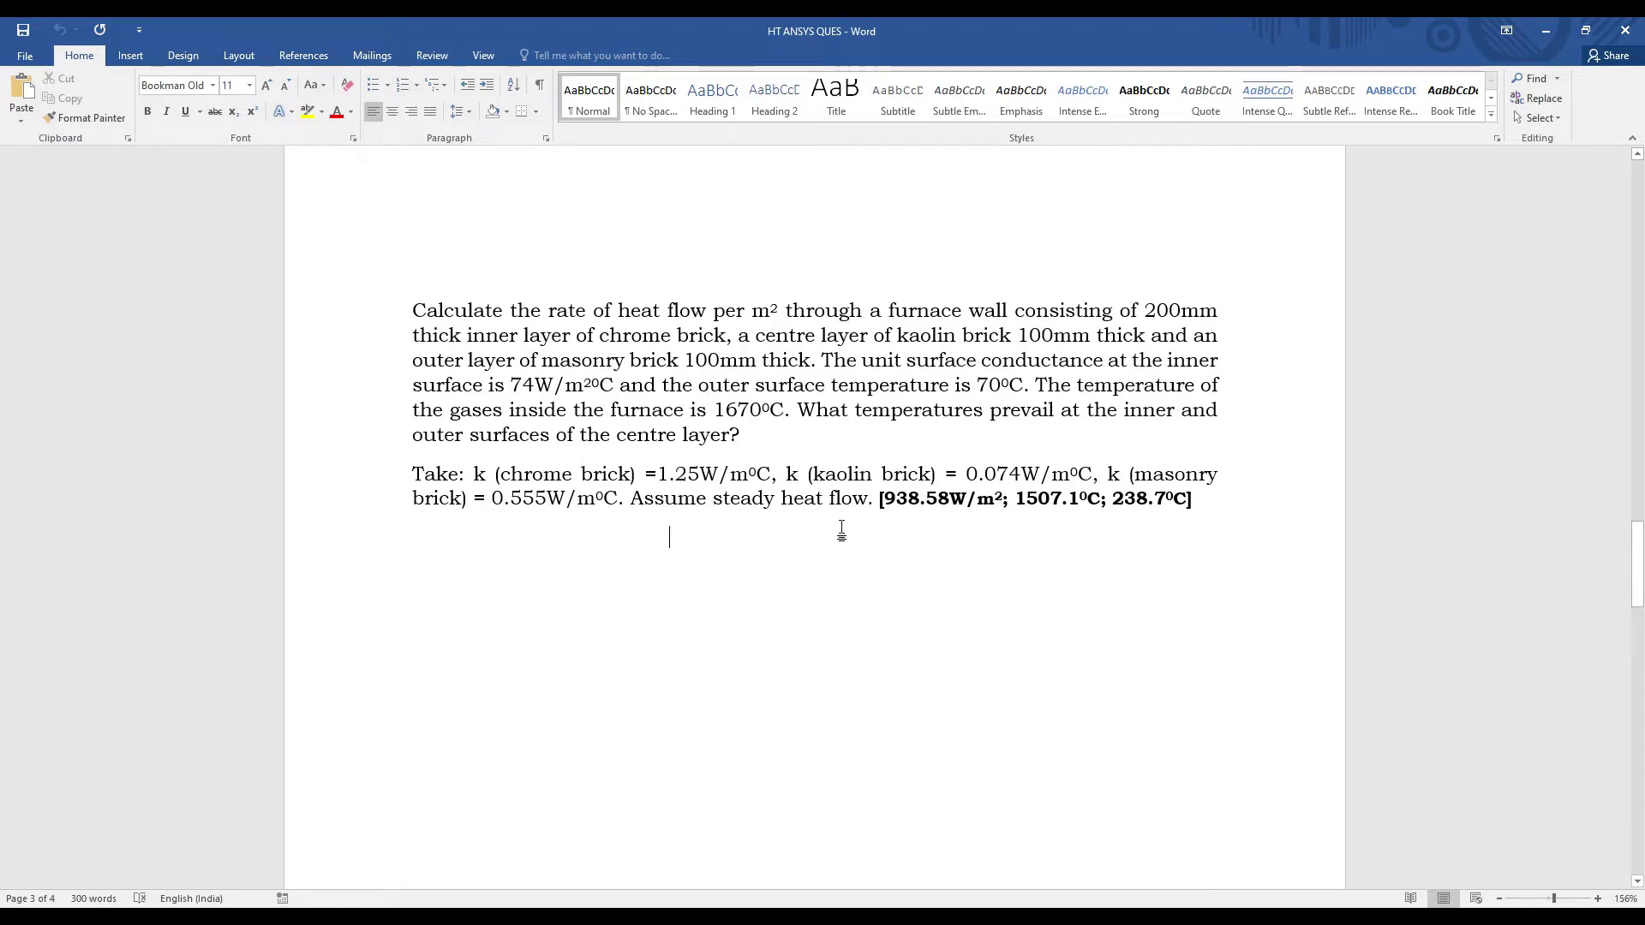
- Review the furnace-wall problem's steady heat flow assumption and expected heat flux and temperature answers, then switch to Workbench
left_click_drag(729, 502, 819, 502)
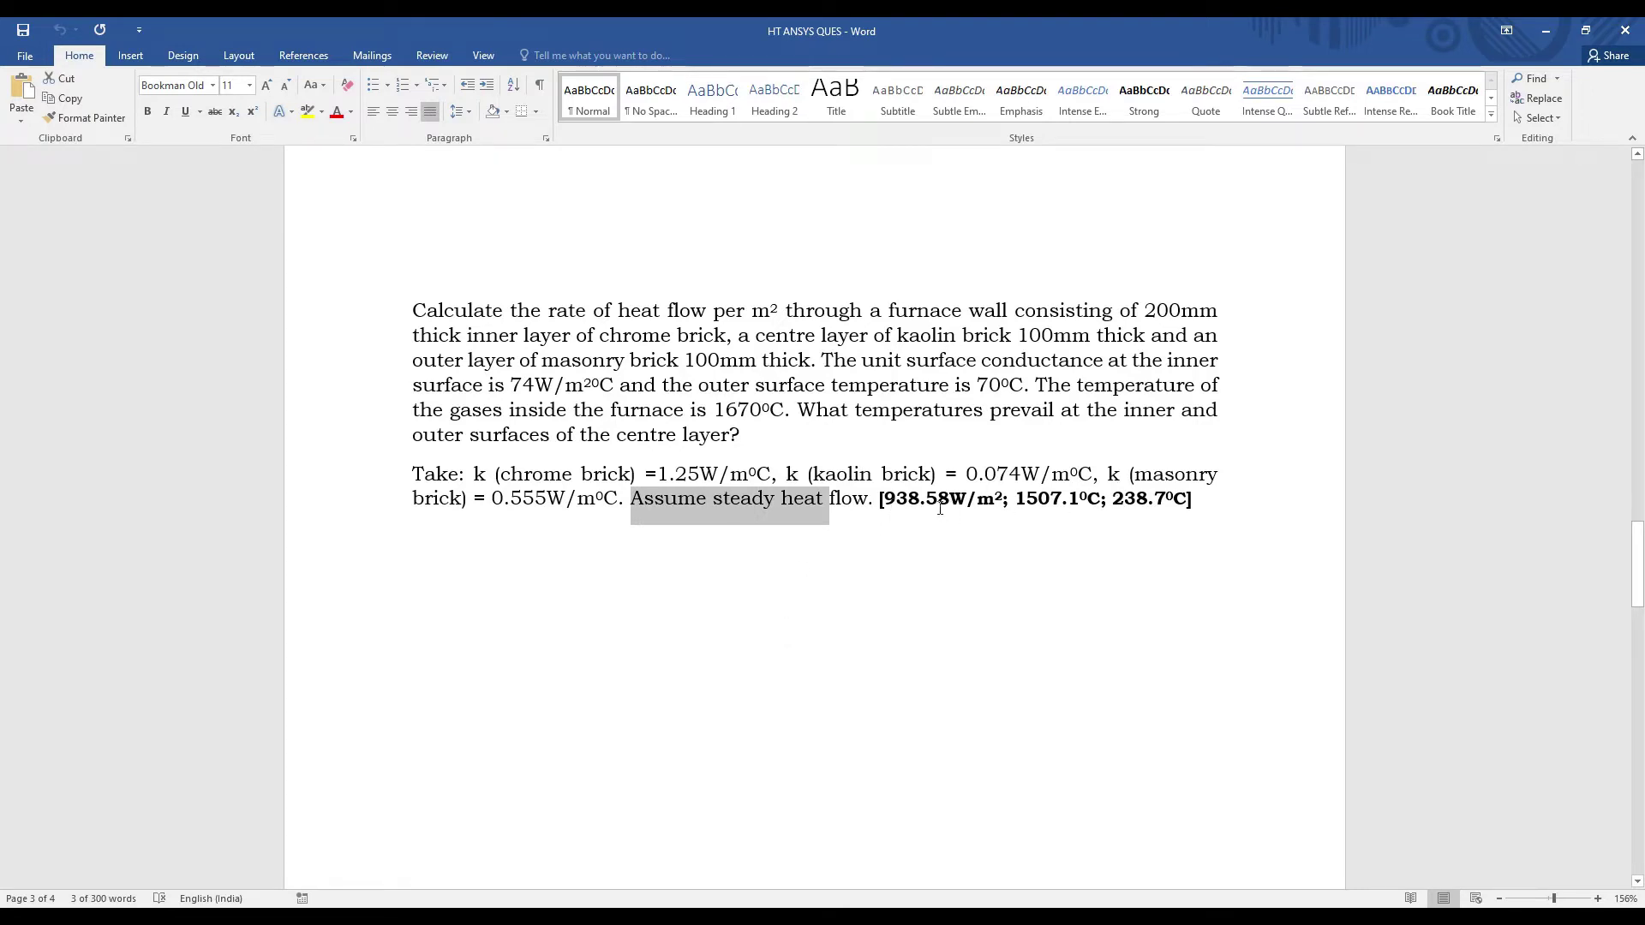
left_click(938, 501)
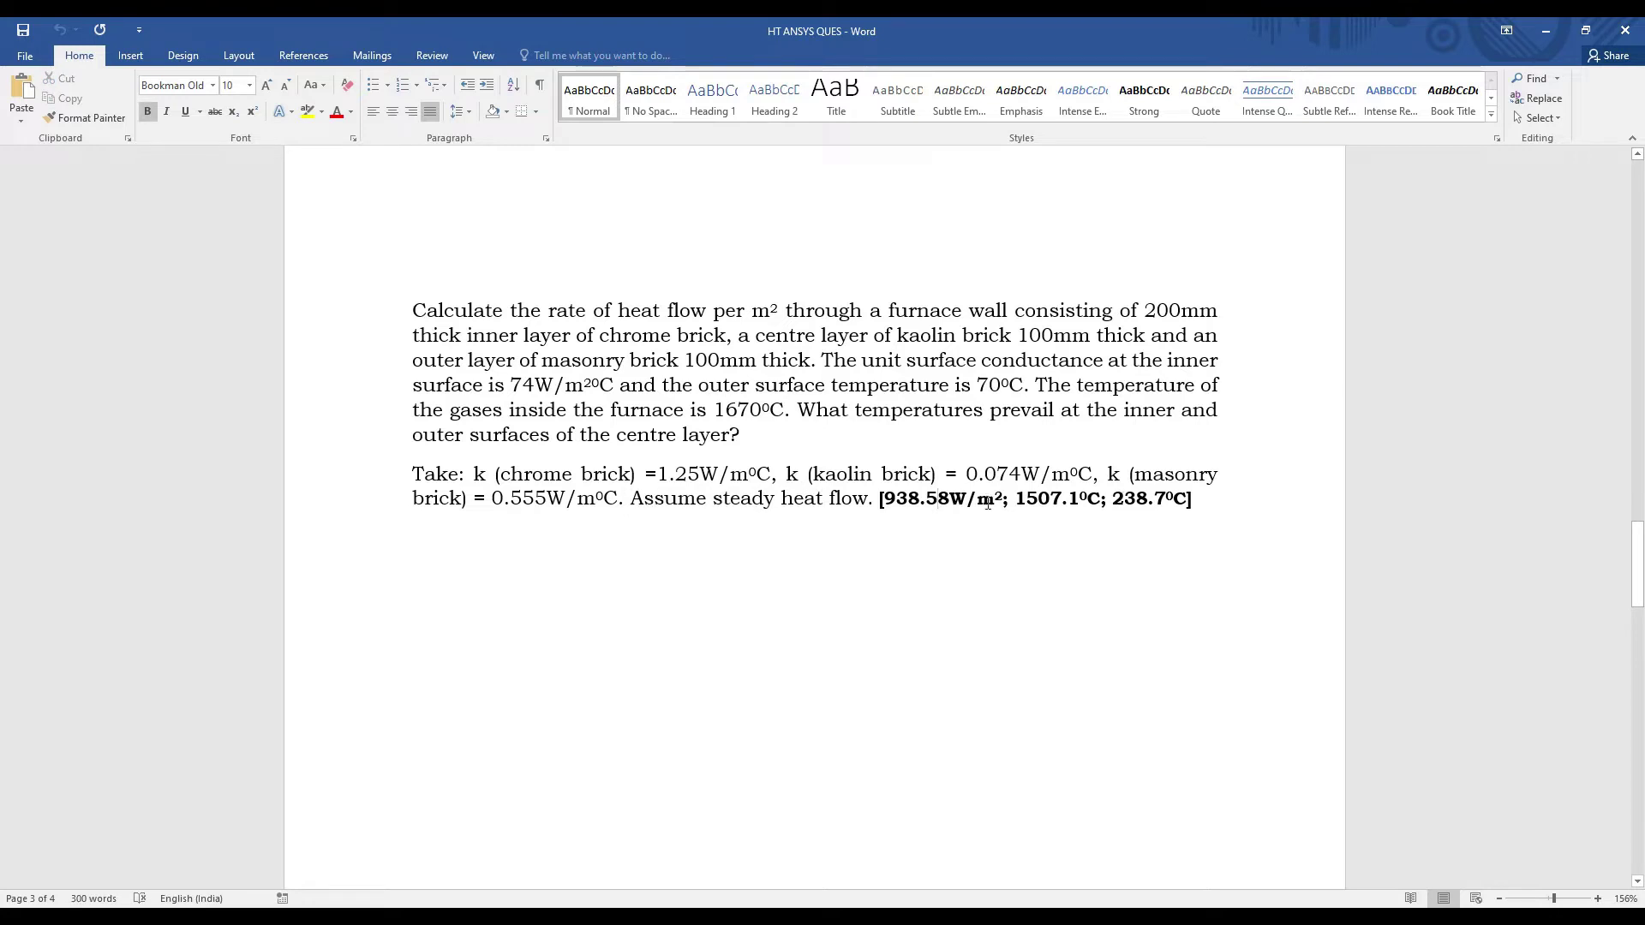
left_click_drag(936, 500, 1186, 504)
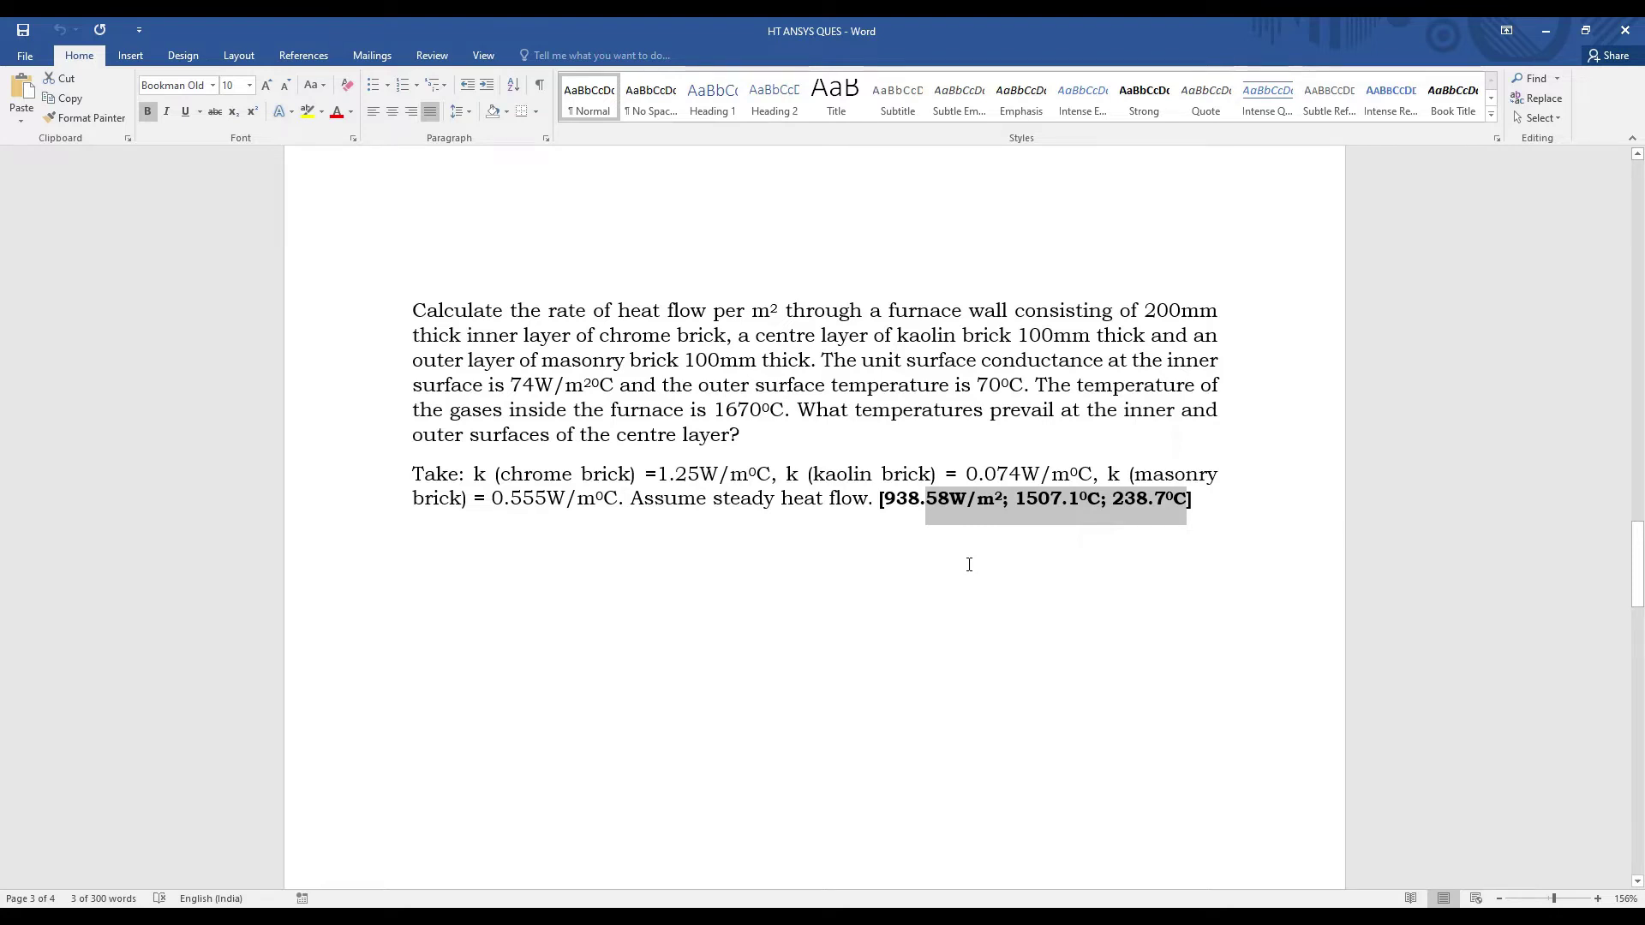
key("alt+Tab")
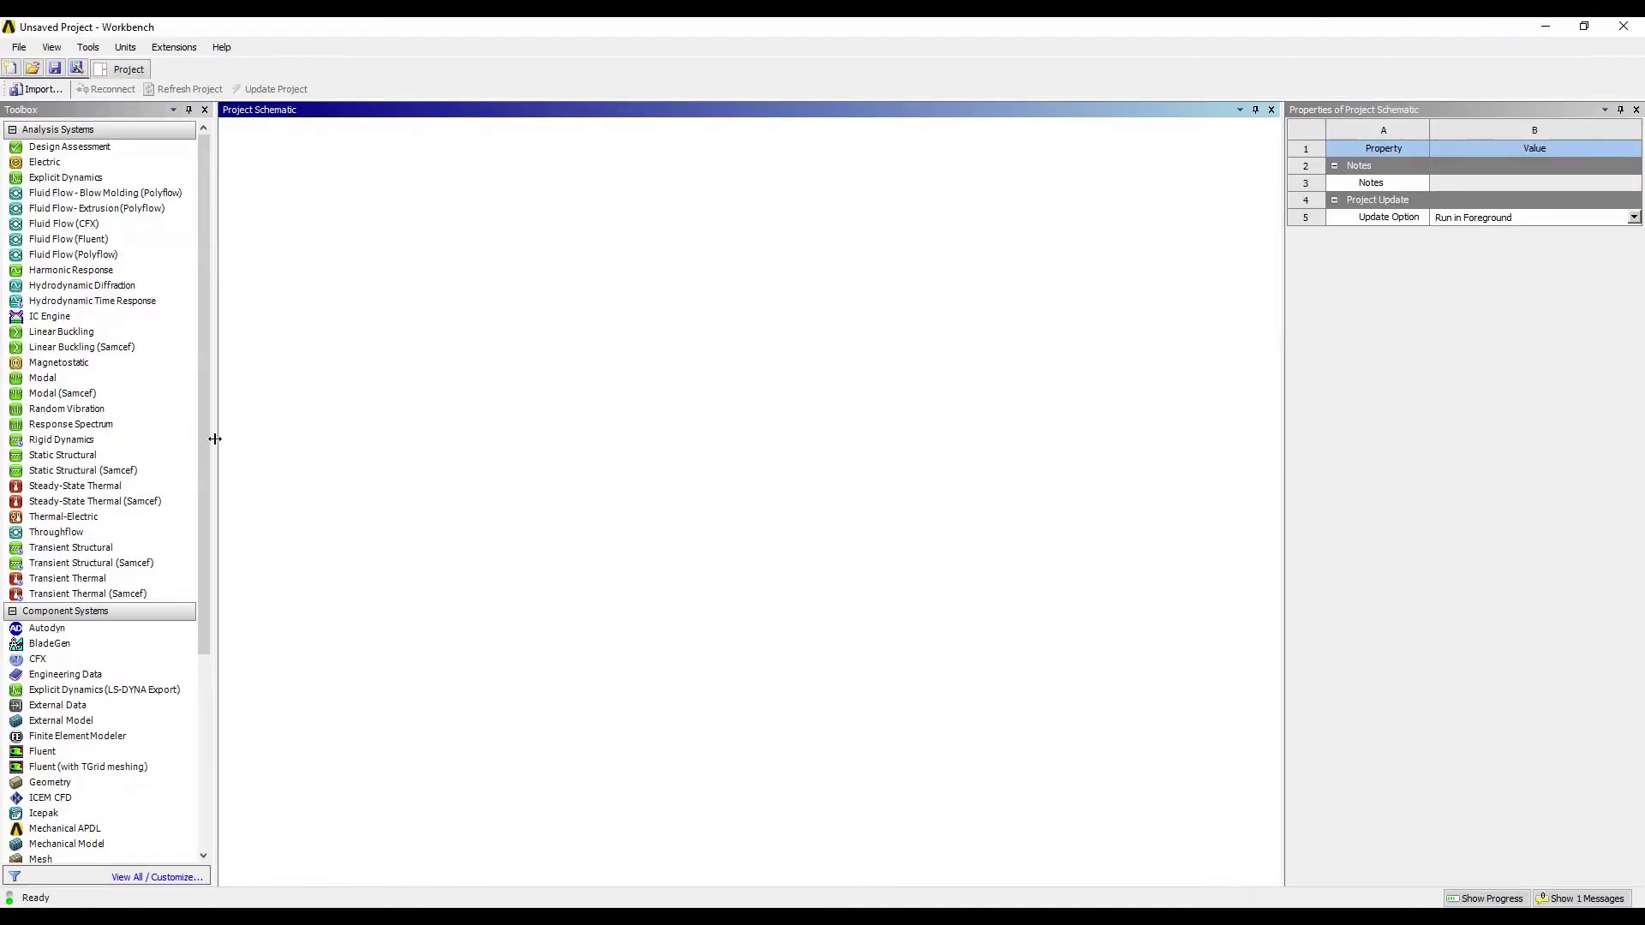
- Add a Steady-State Thermal system with its default name and open its Engineering Data
double_click(140, 488)
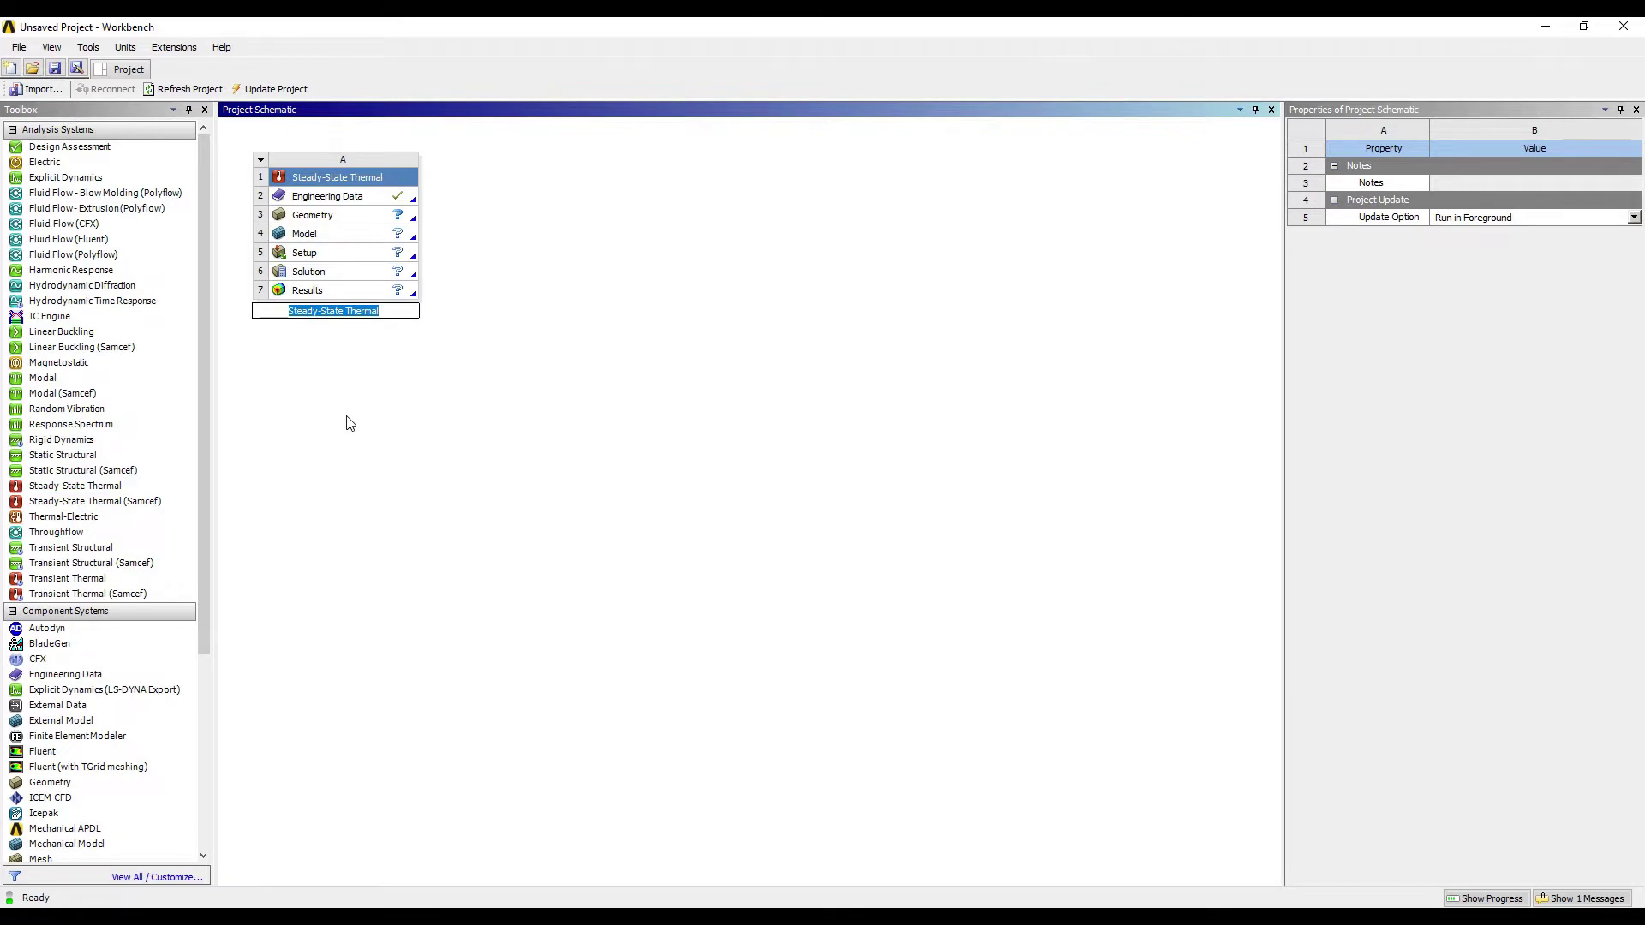
key("Return")
left_click(347, 195)
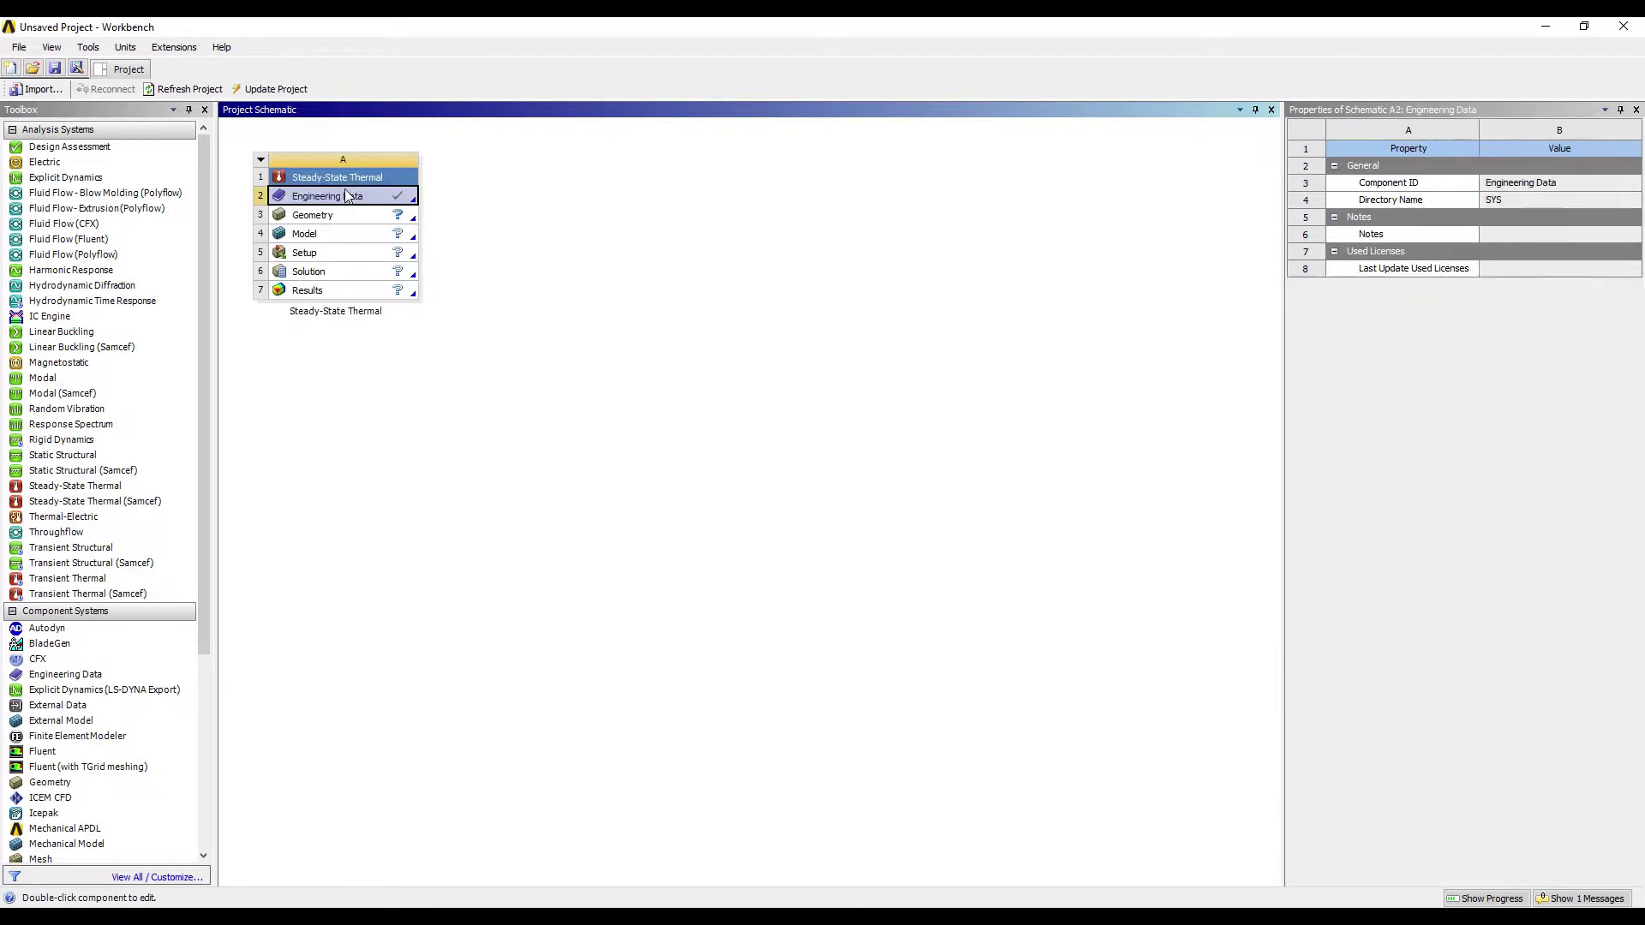
double_click(347, 196)
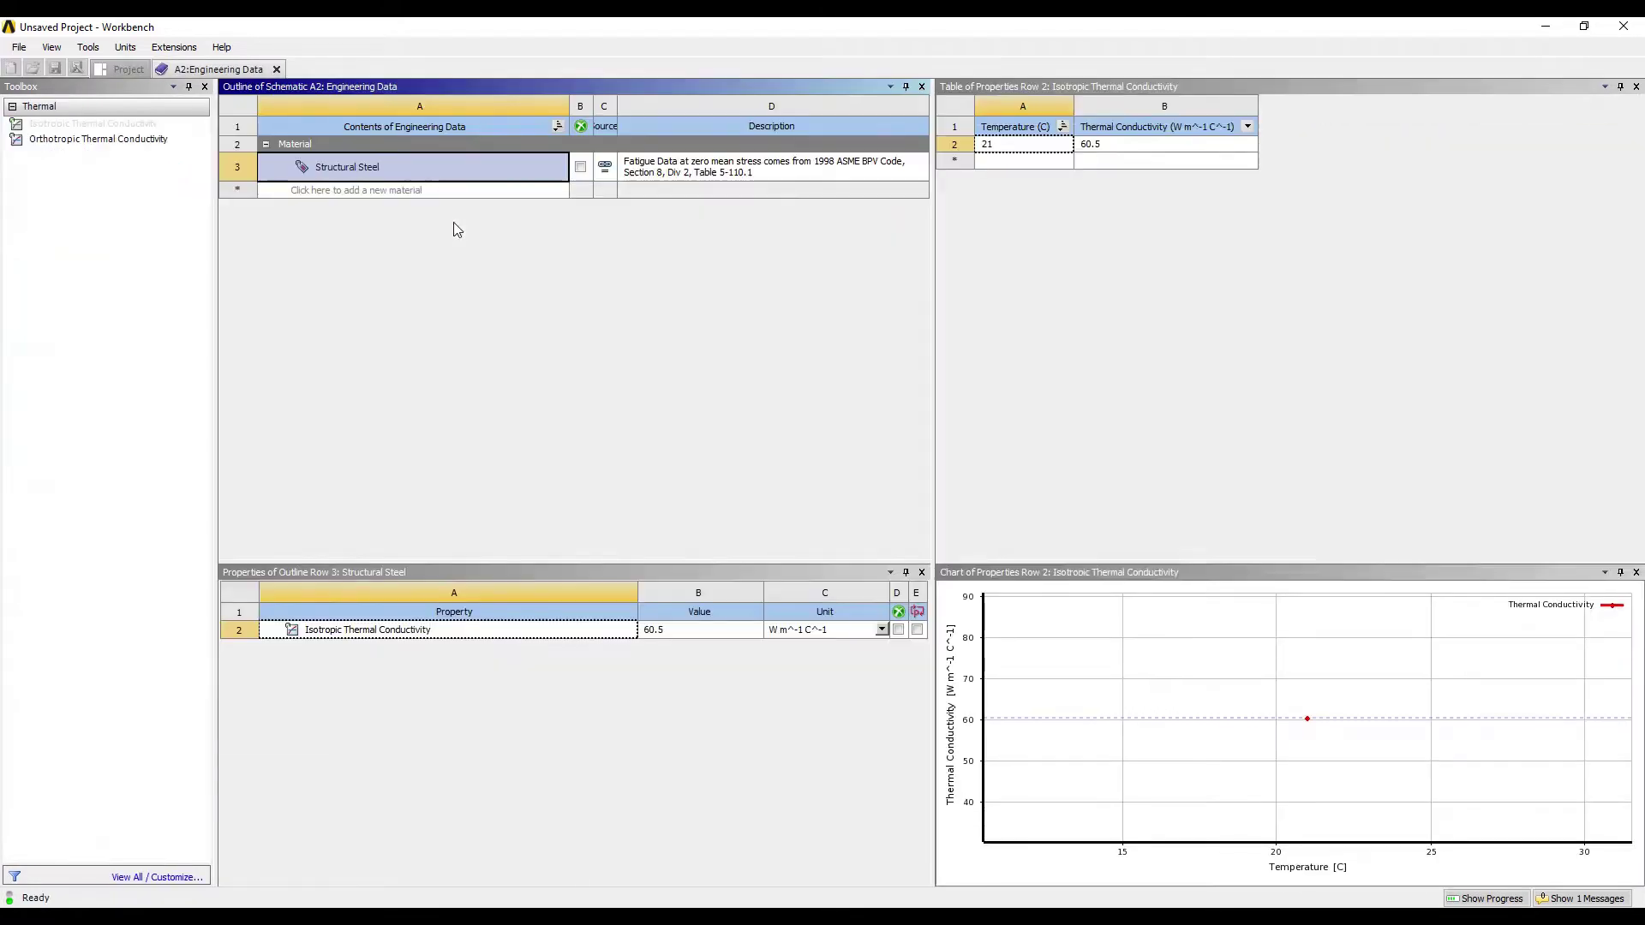
- Create the chrome brick material with isotropic thermal conductivity 1.25 W/m°C
left_click(358, 215)
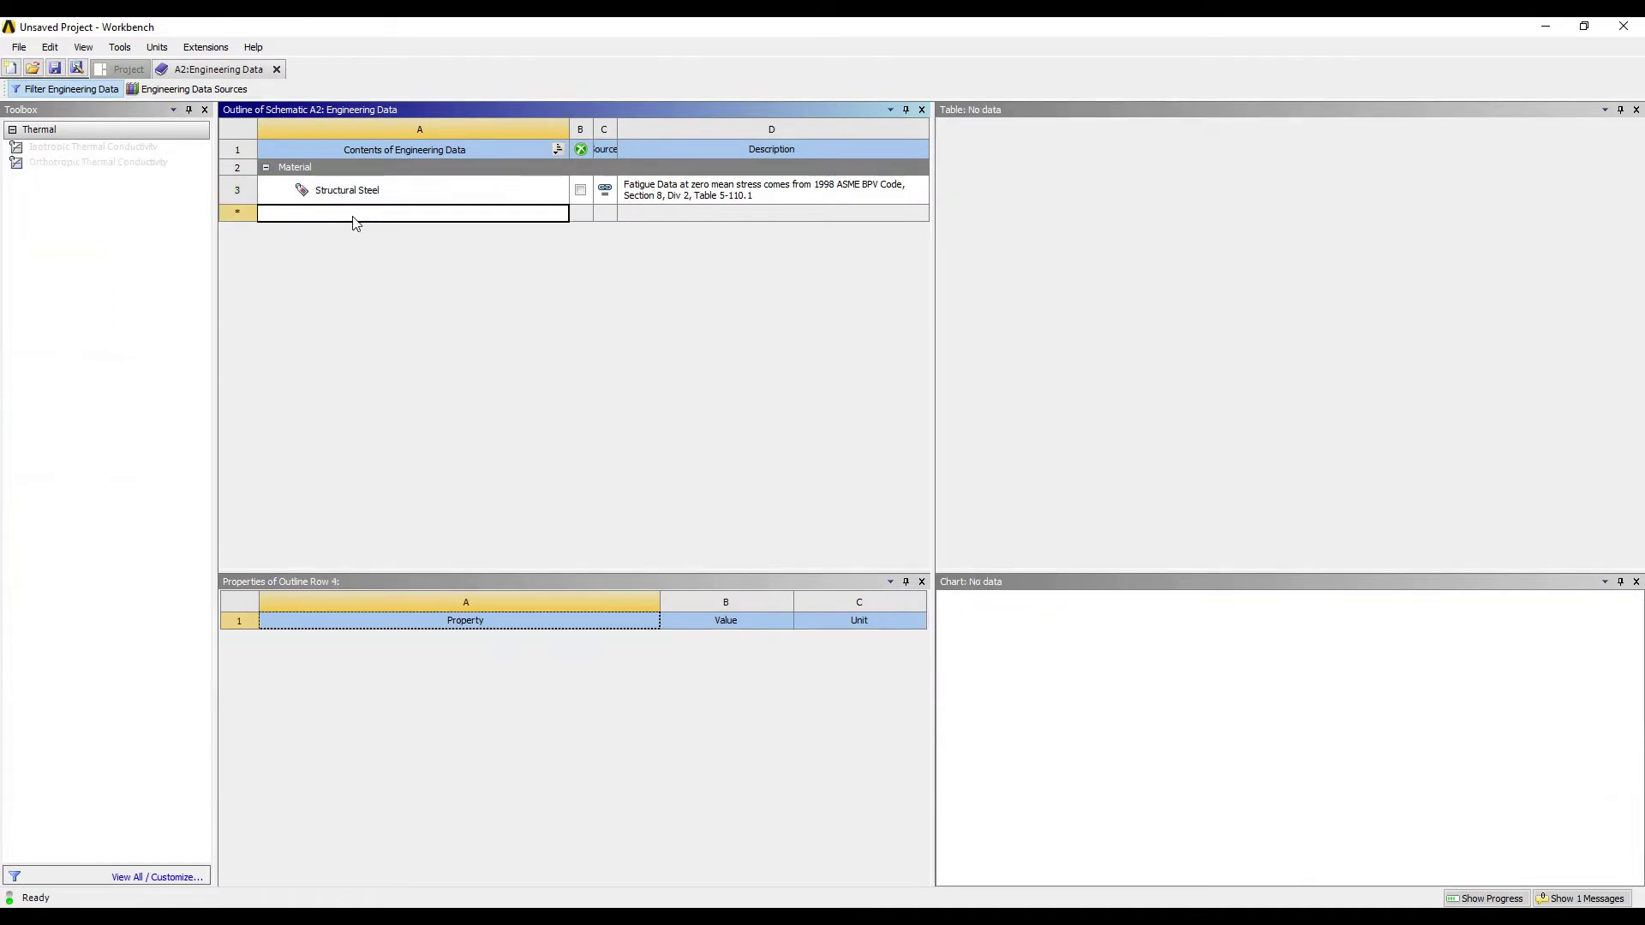
type("chrome brick")
key("Return")
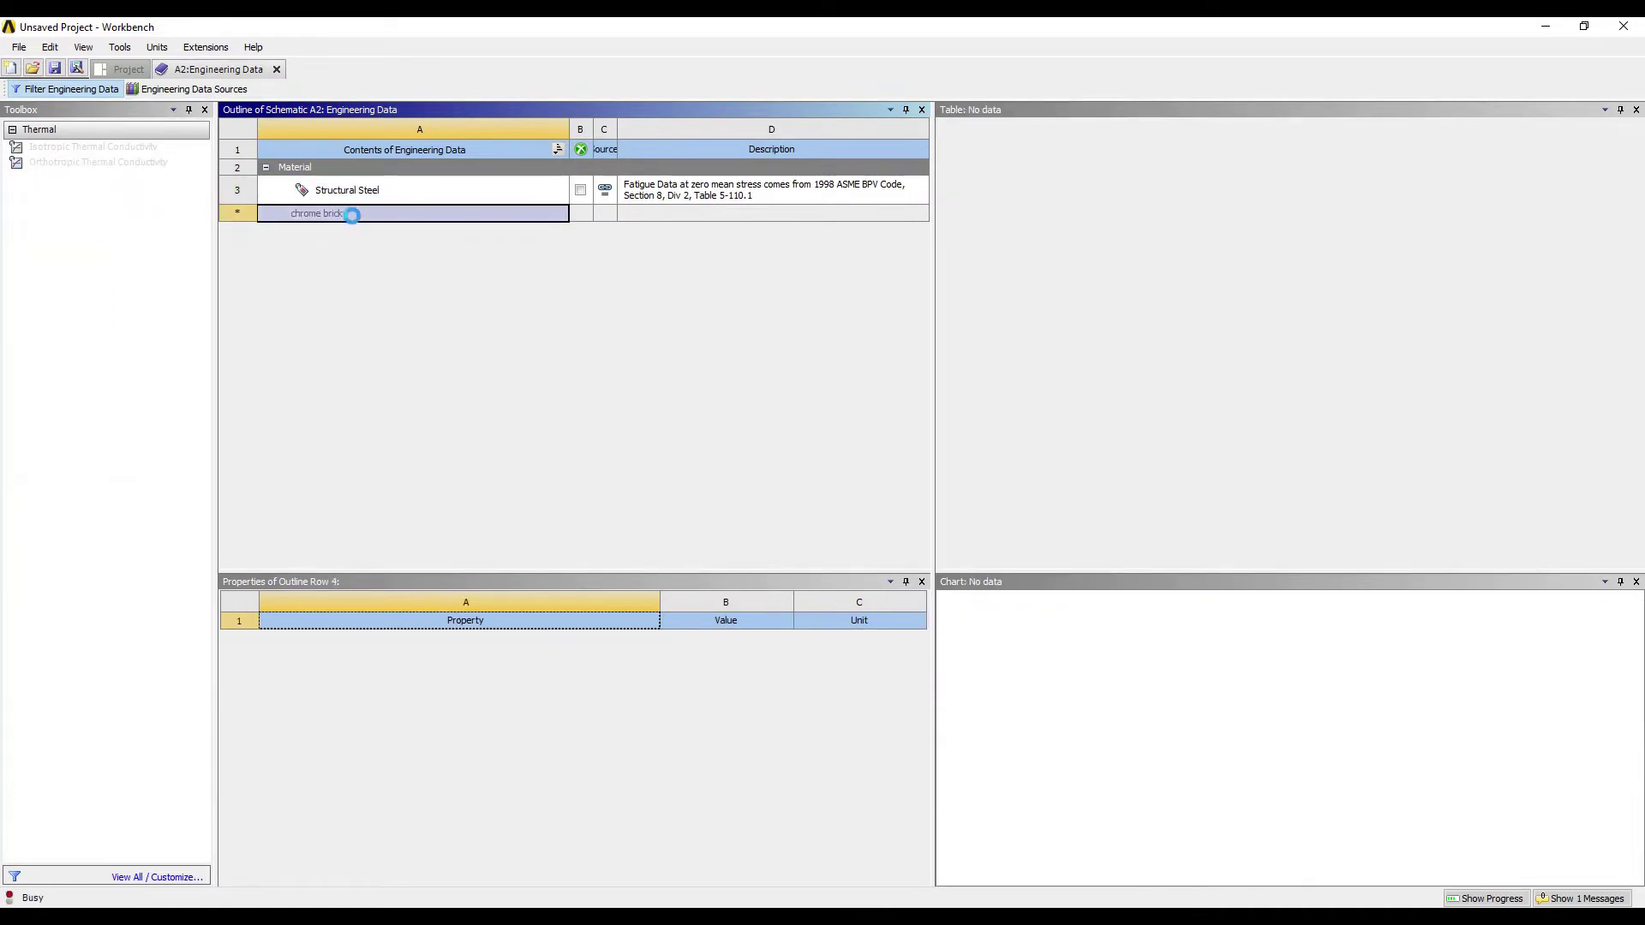
double_click(93, 147)
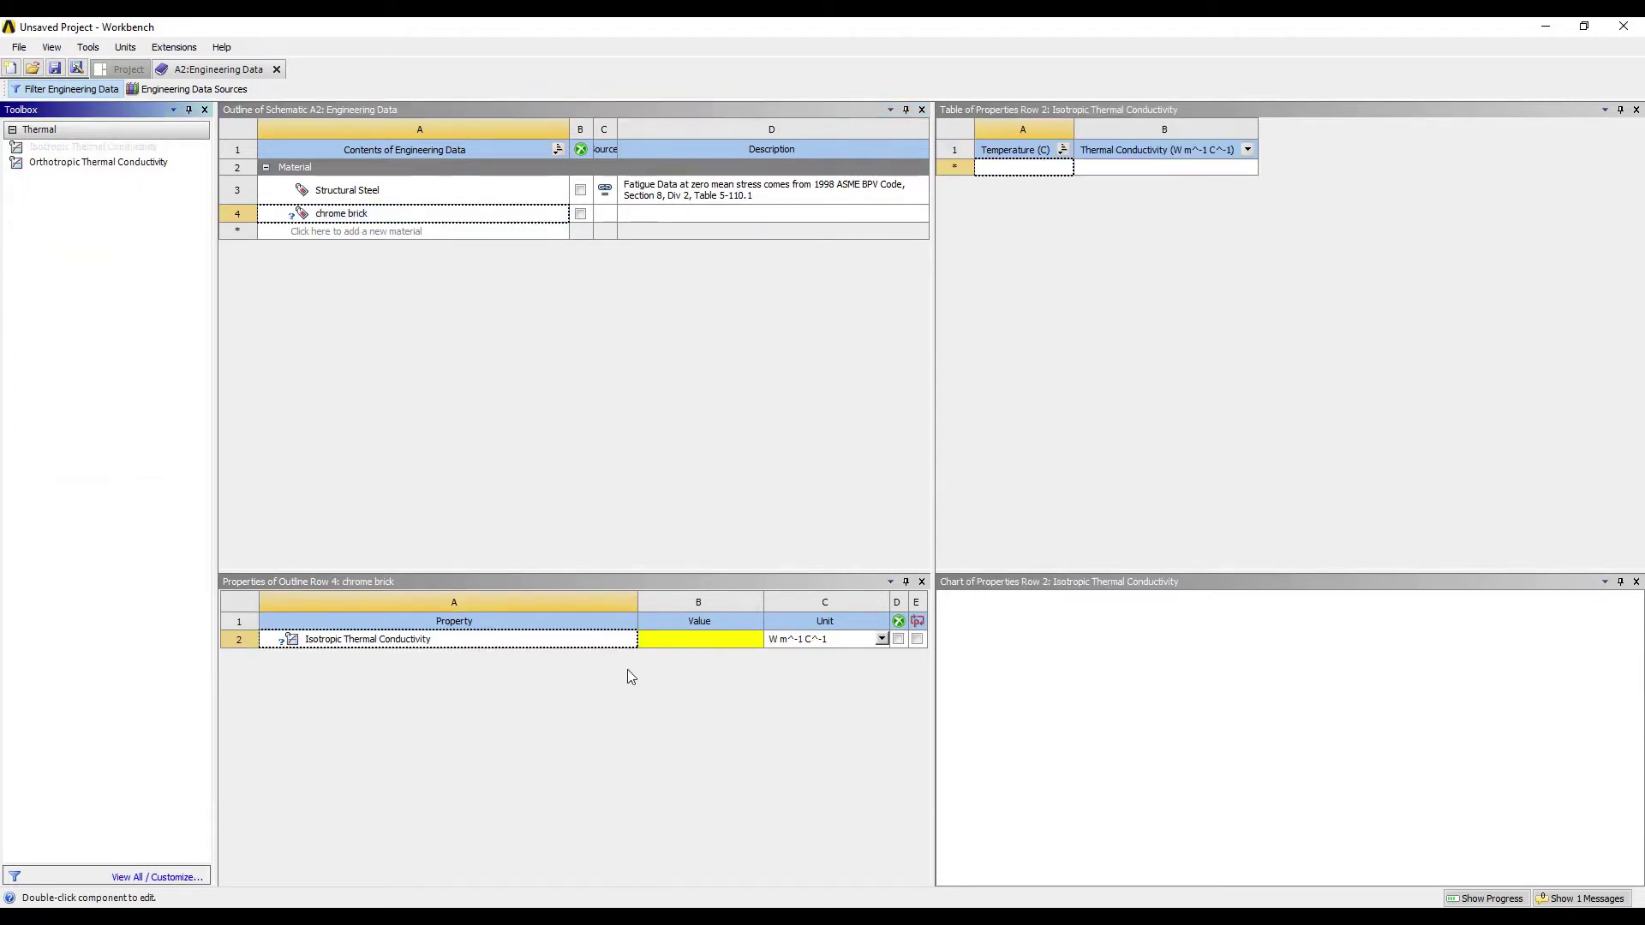
left_click(667, 649)
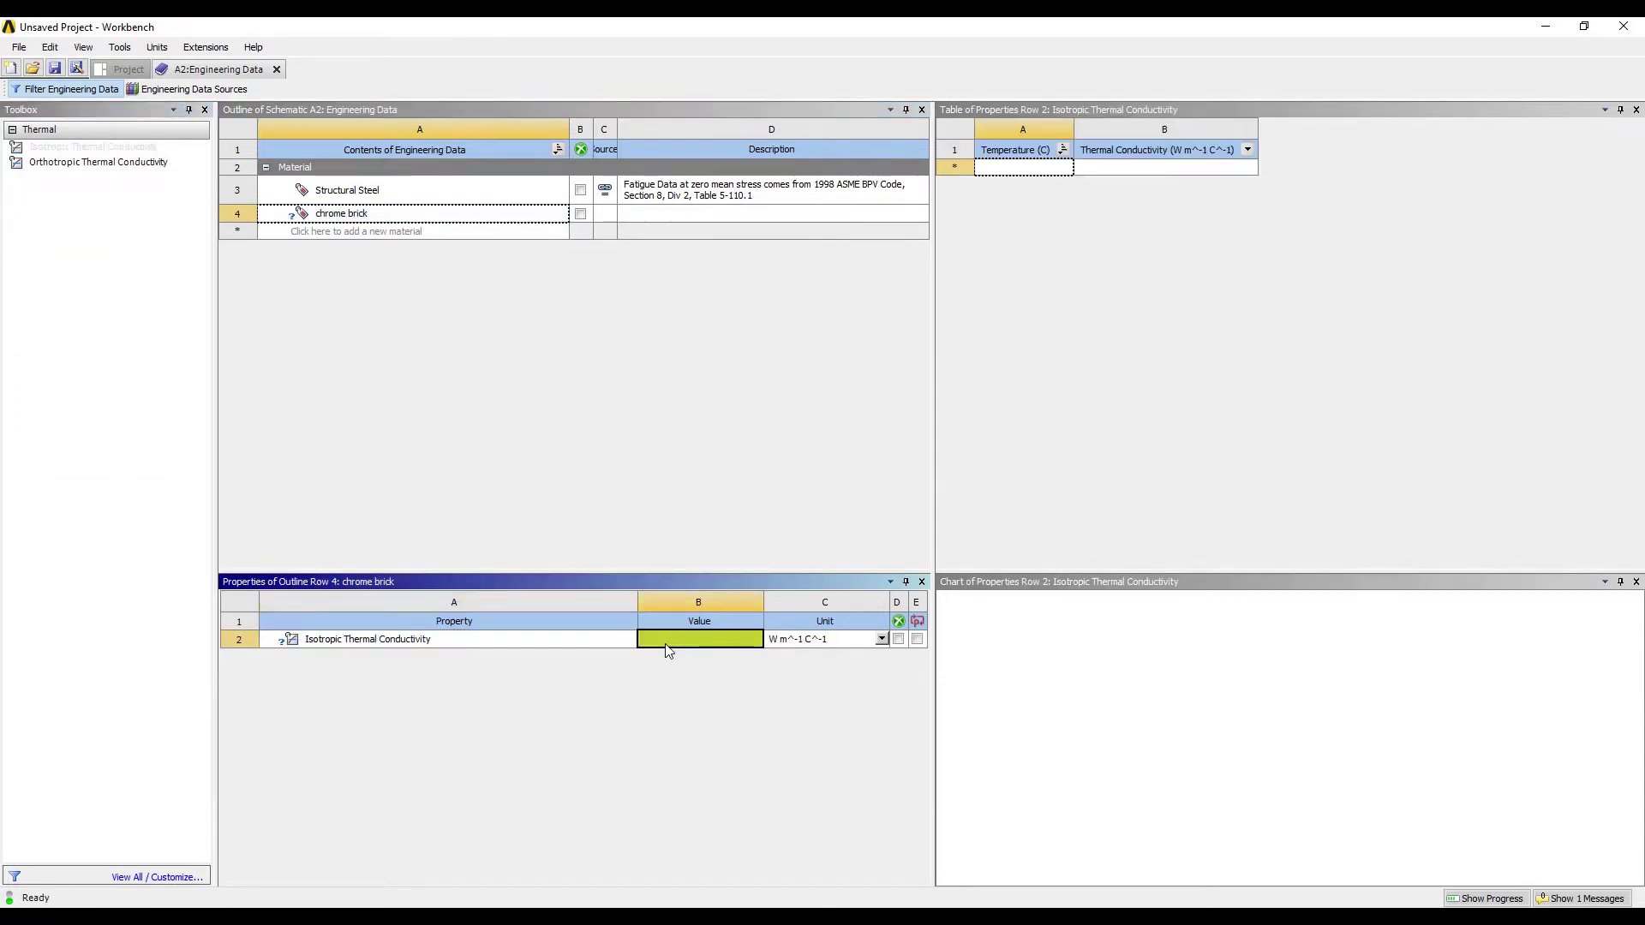
type("1.25")
key("Return")
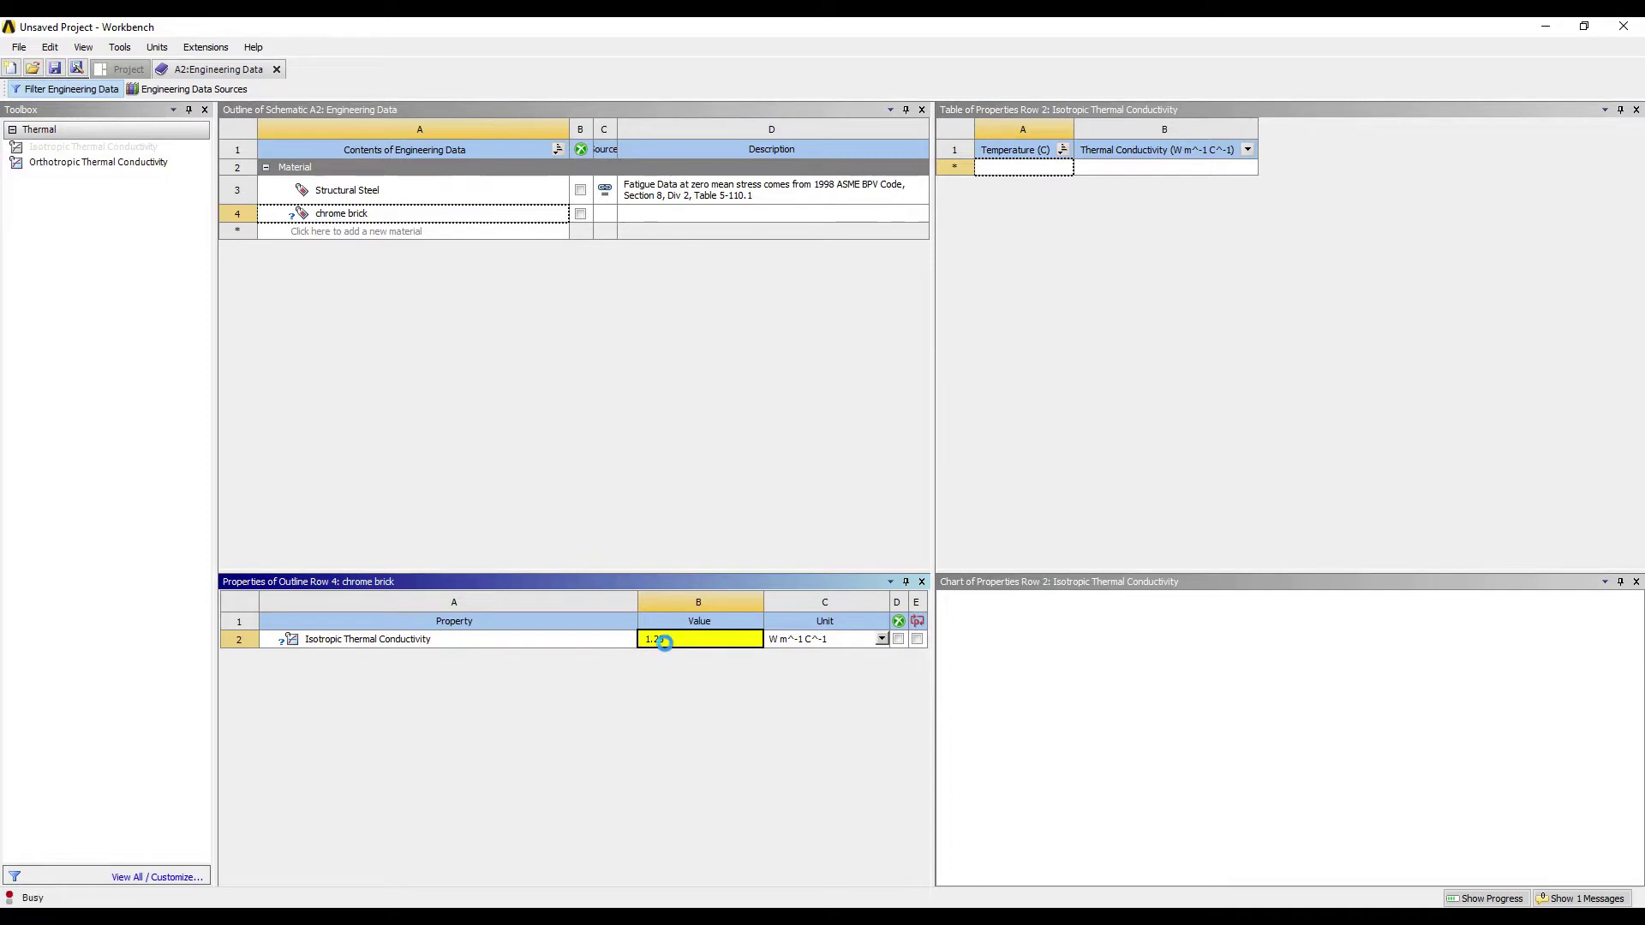
- Create the kaolin brick material with isotropic thermal conductivity 0.074 W/m°C
left_click(329, 231)
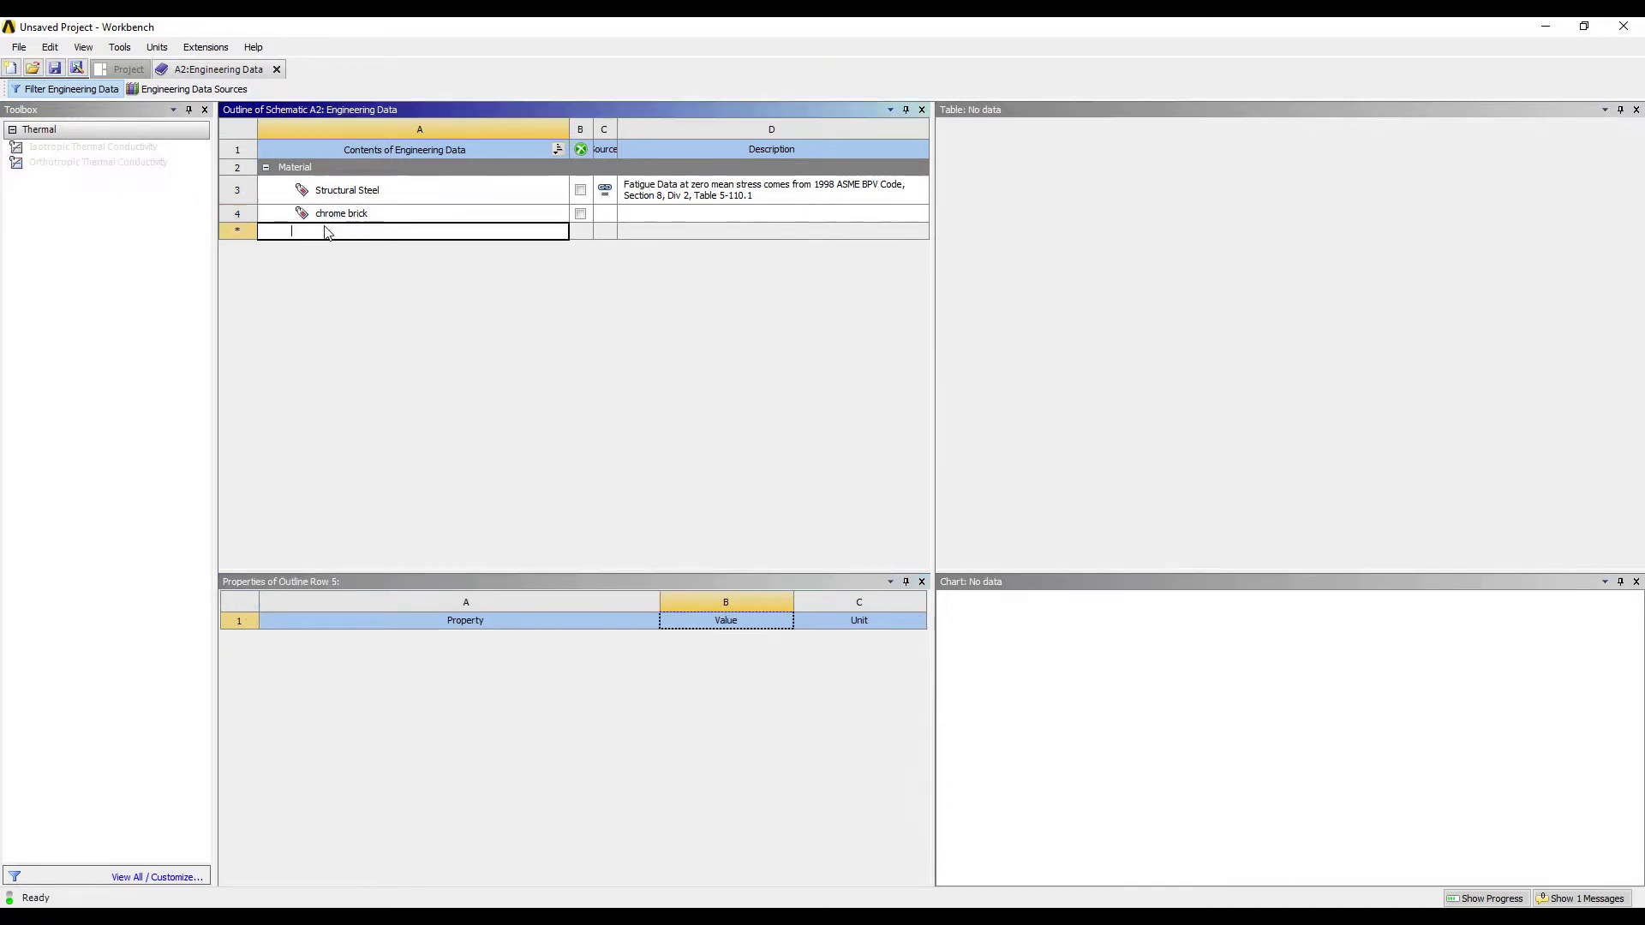
type("kaolin brick")
key("Return")
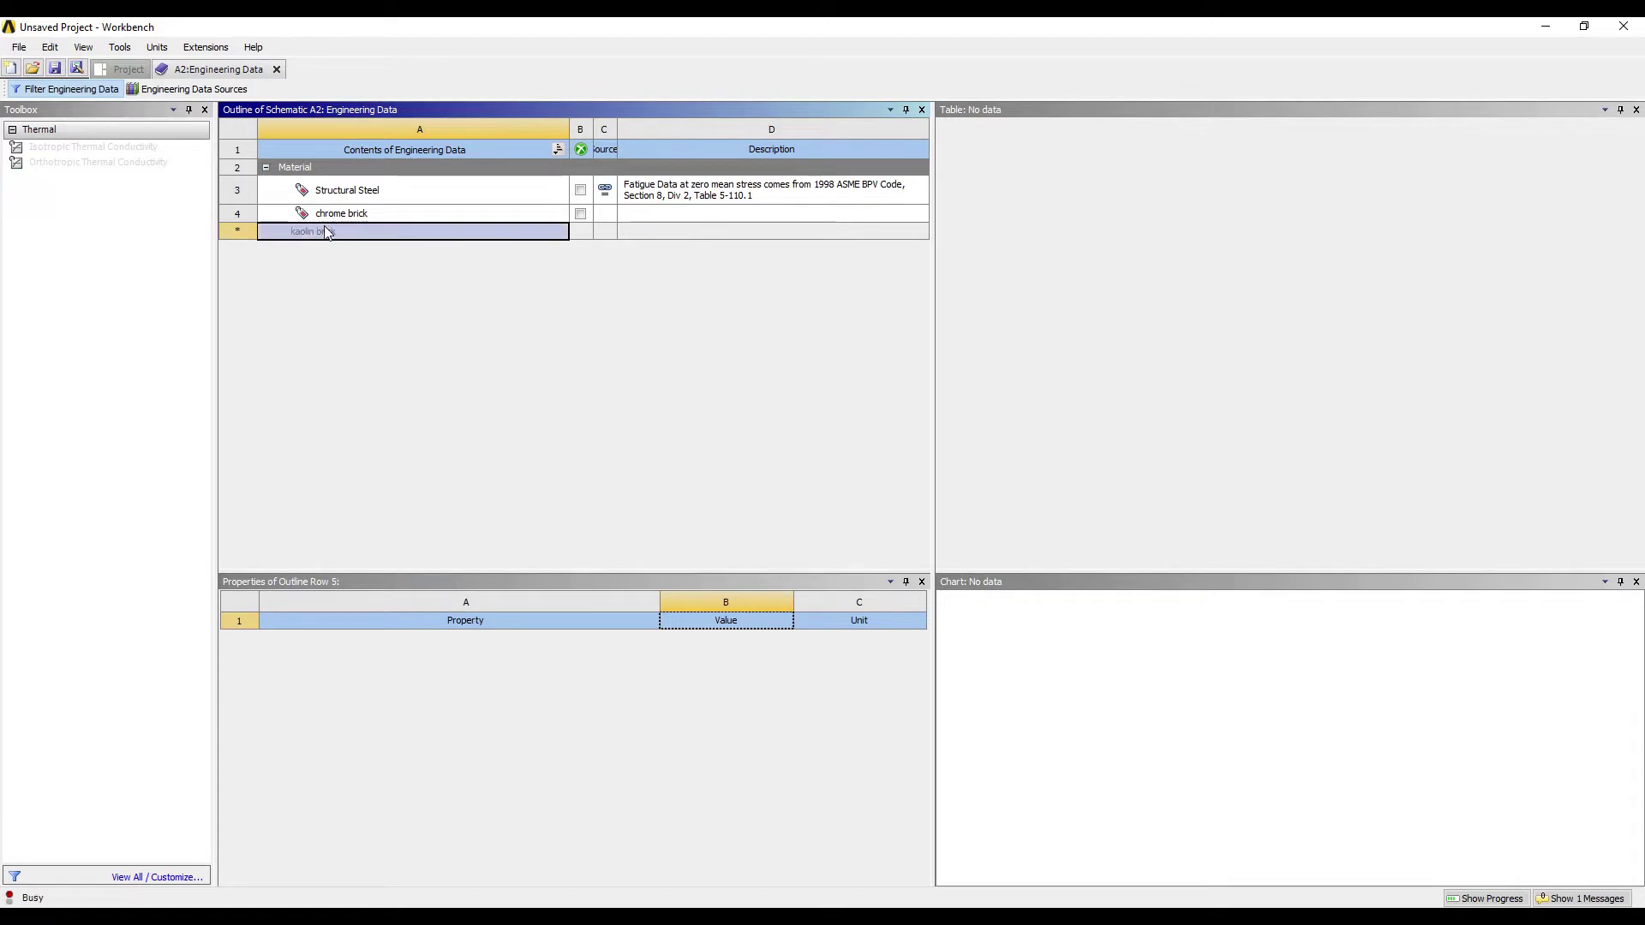
double_click(73, 149)
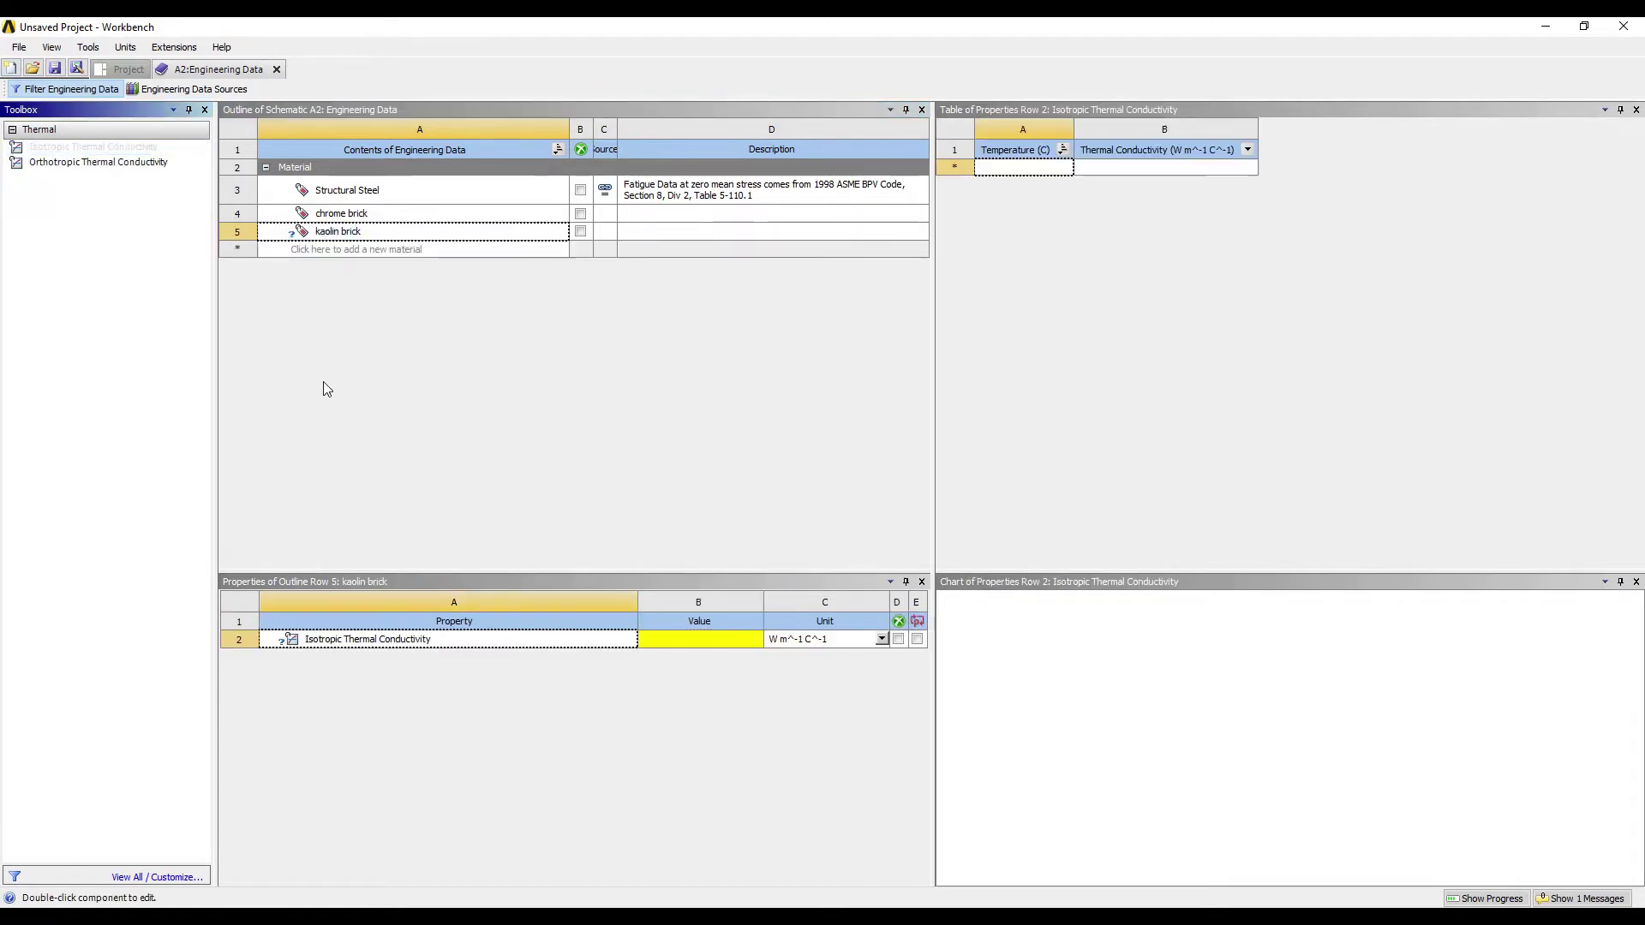
left_click(653, 643)
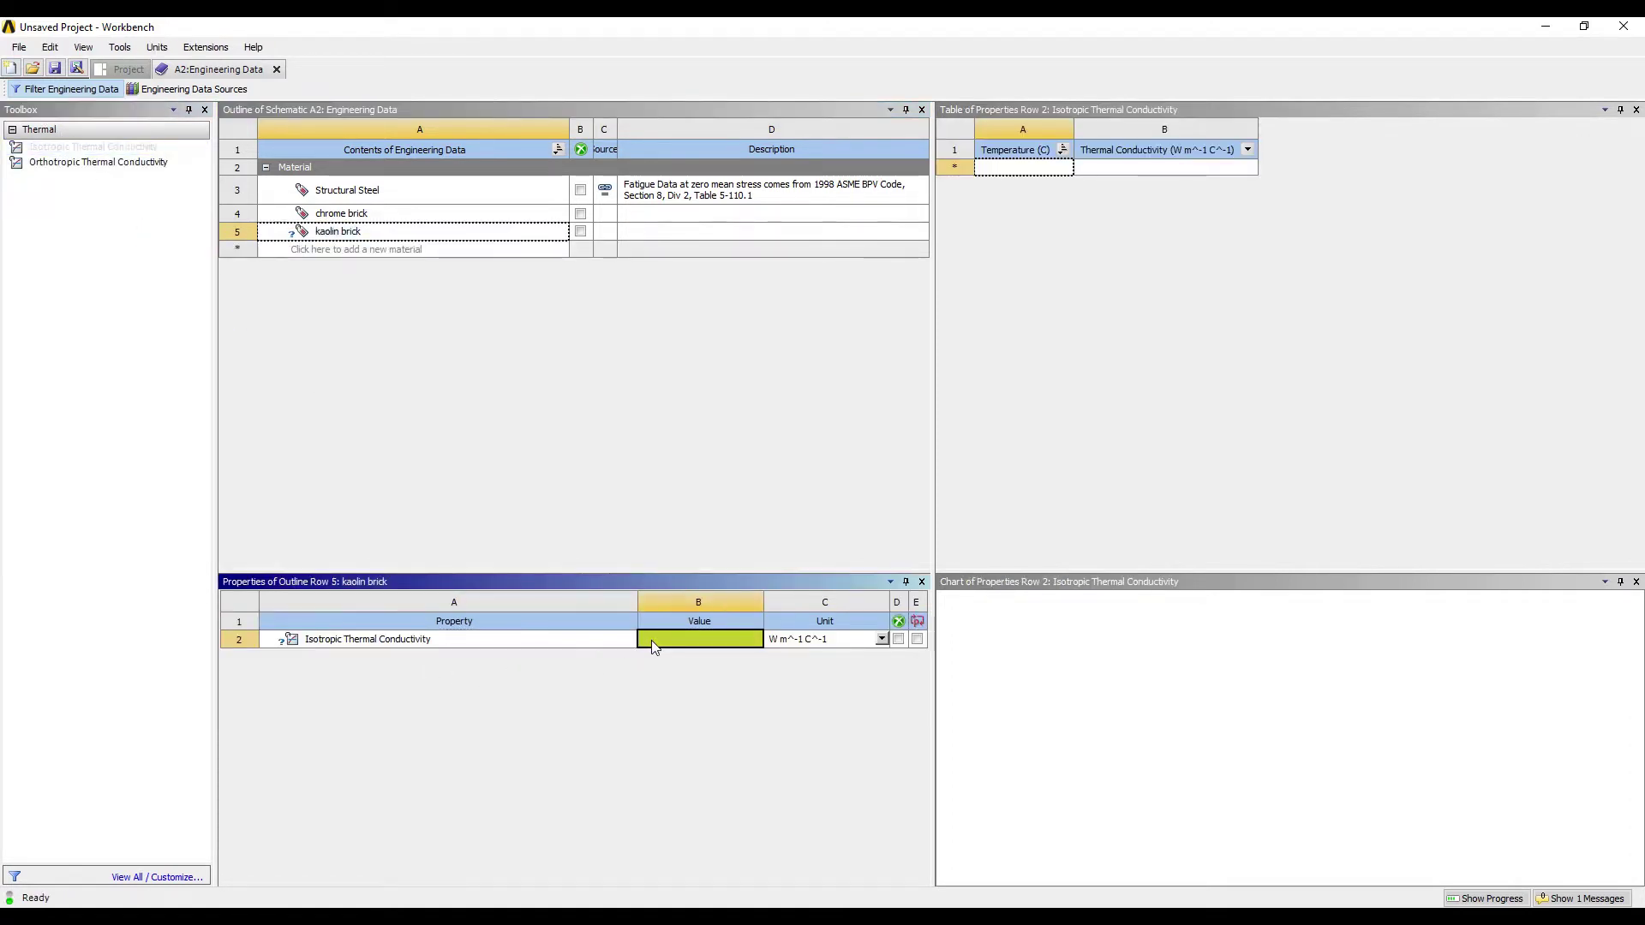
type("0.074")
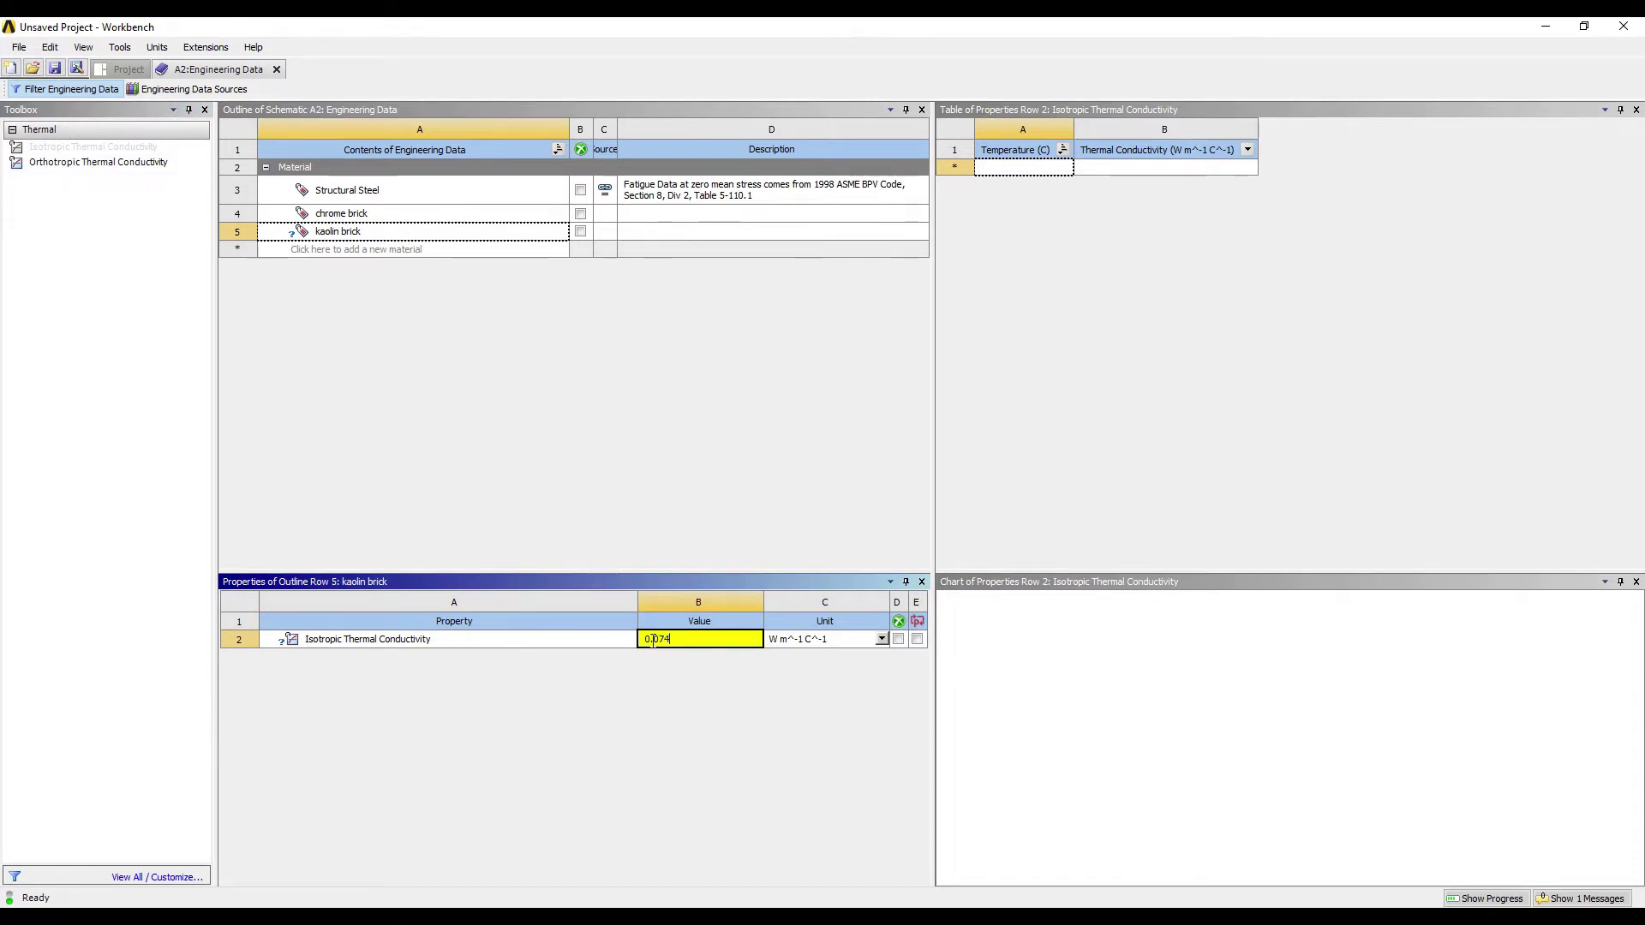
key("Return")
- Create the masnry brick material with isotropic thermal conductivity 0.555 W/m°C
left_click(337, 250)
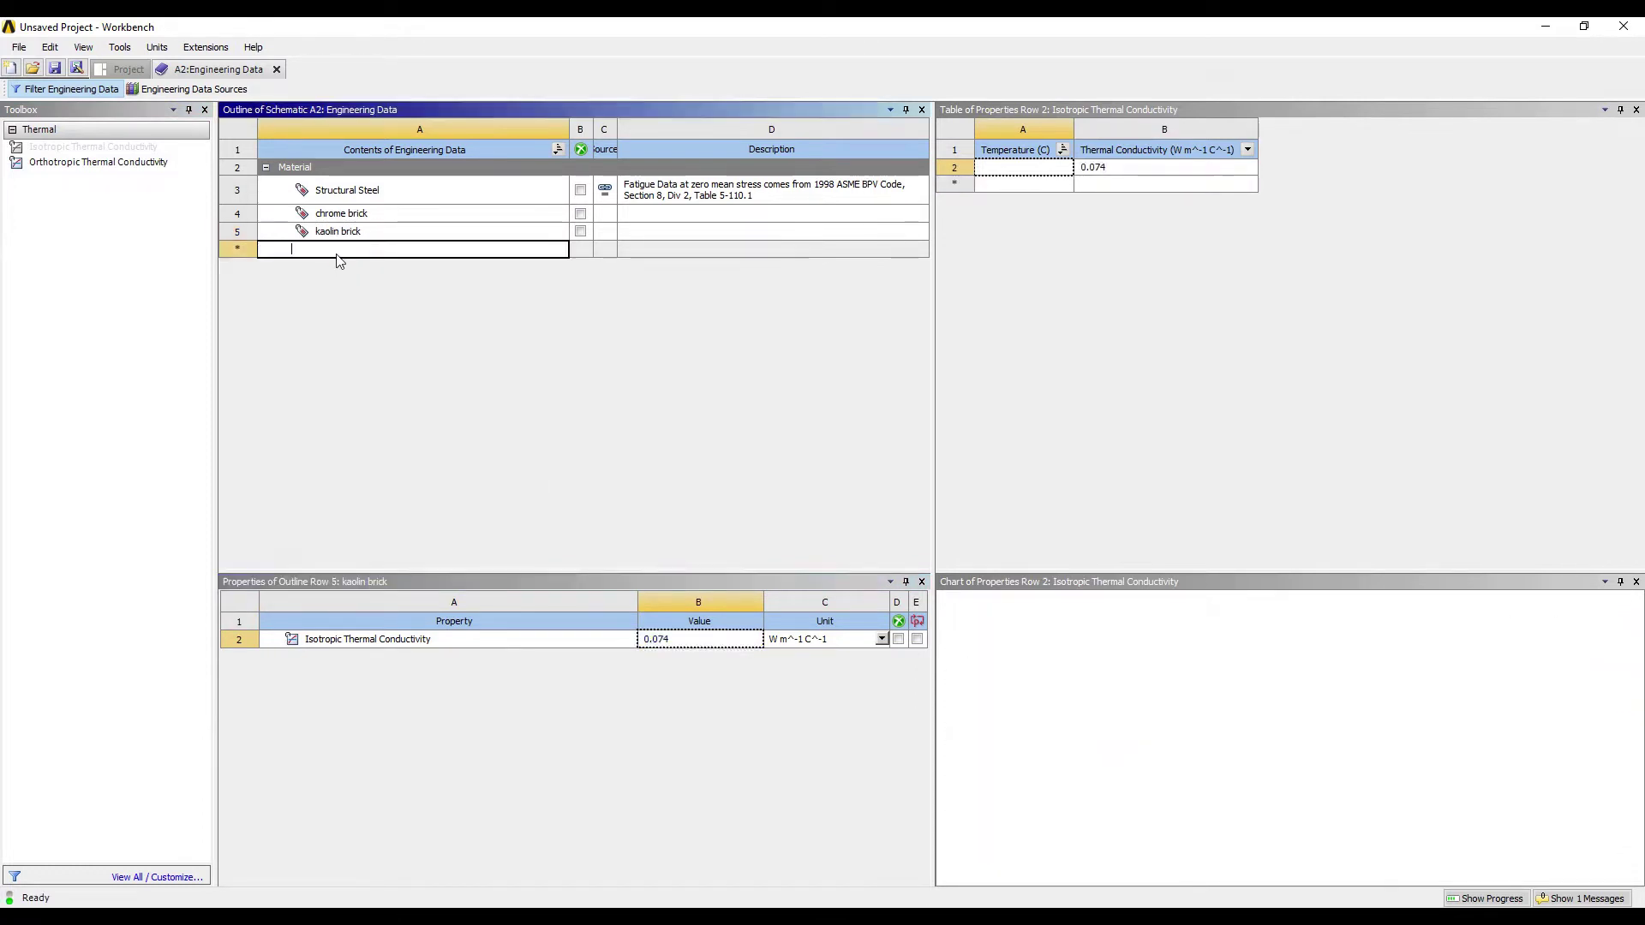
type("masn")
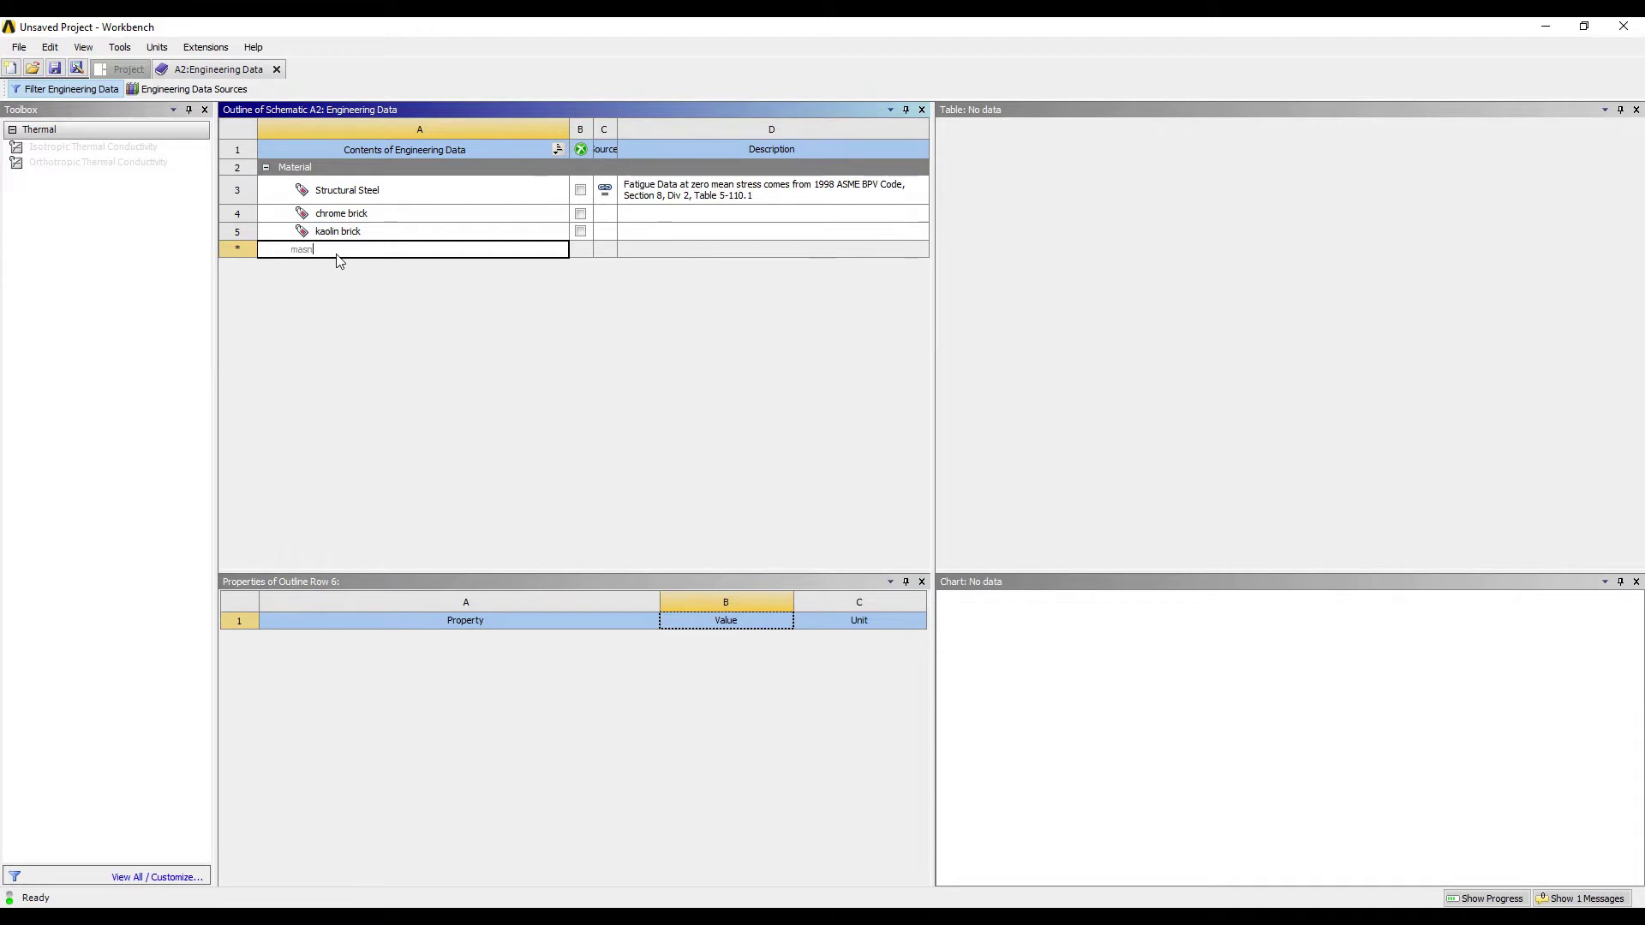
type("ry brick")
key("Return")
left_click_drag(74, 151, 680, 629)
left_click(683, 641)
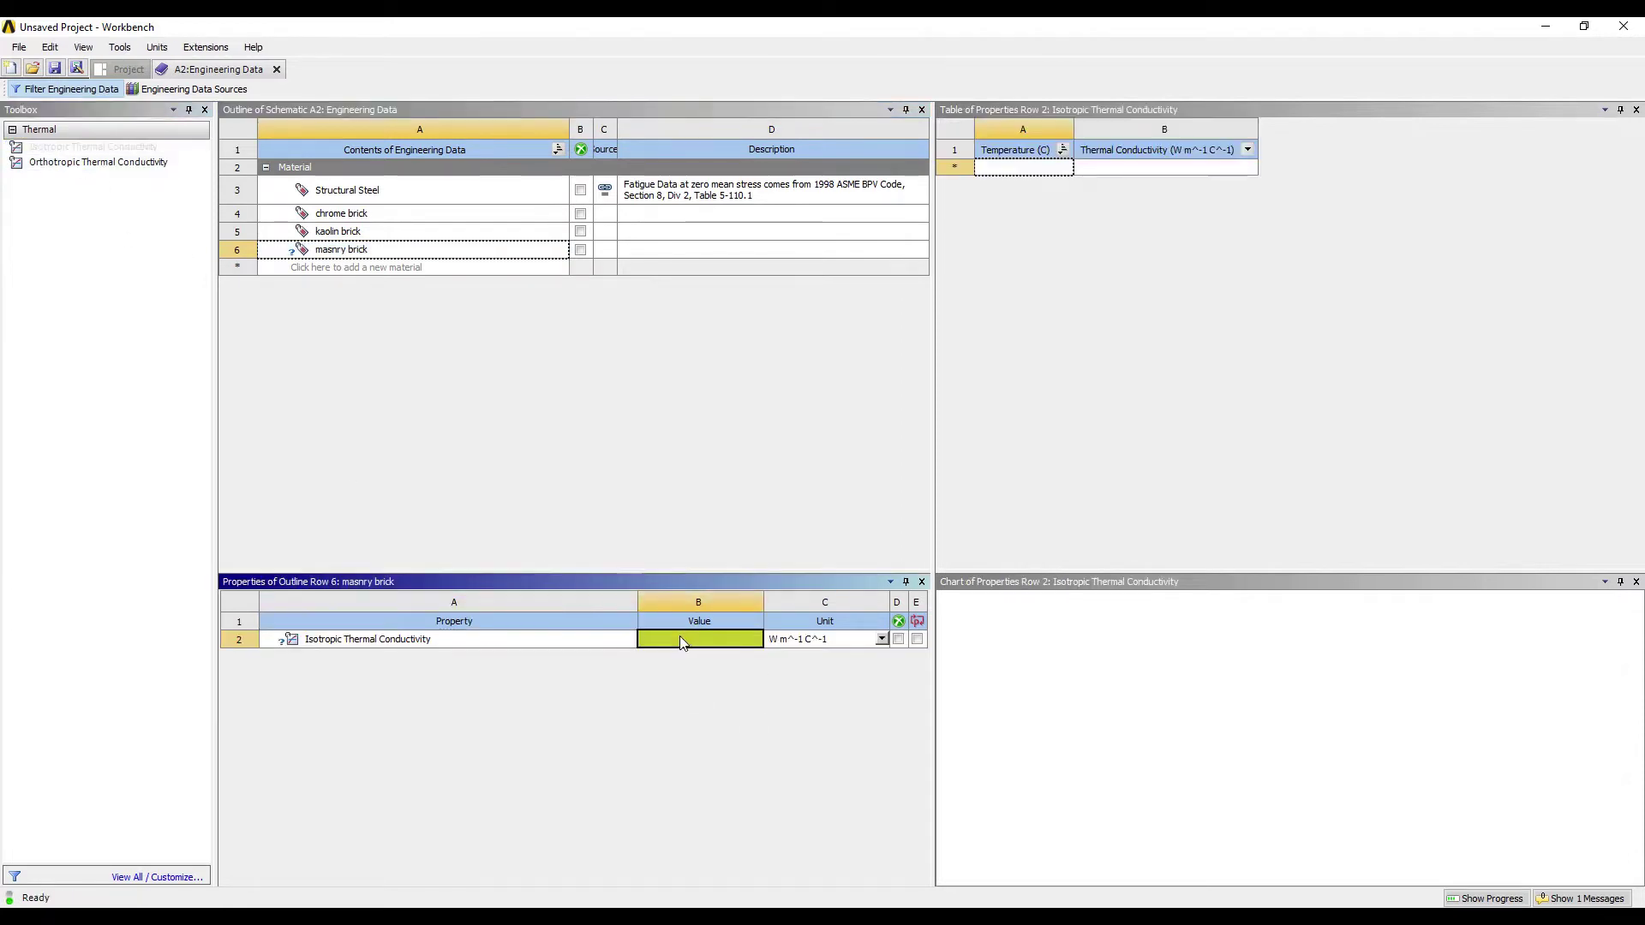
type("0.555")
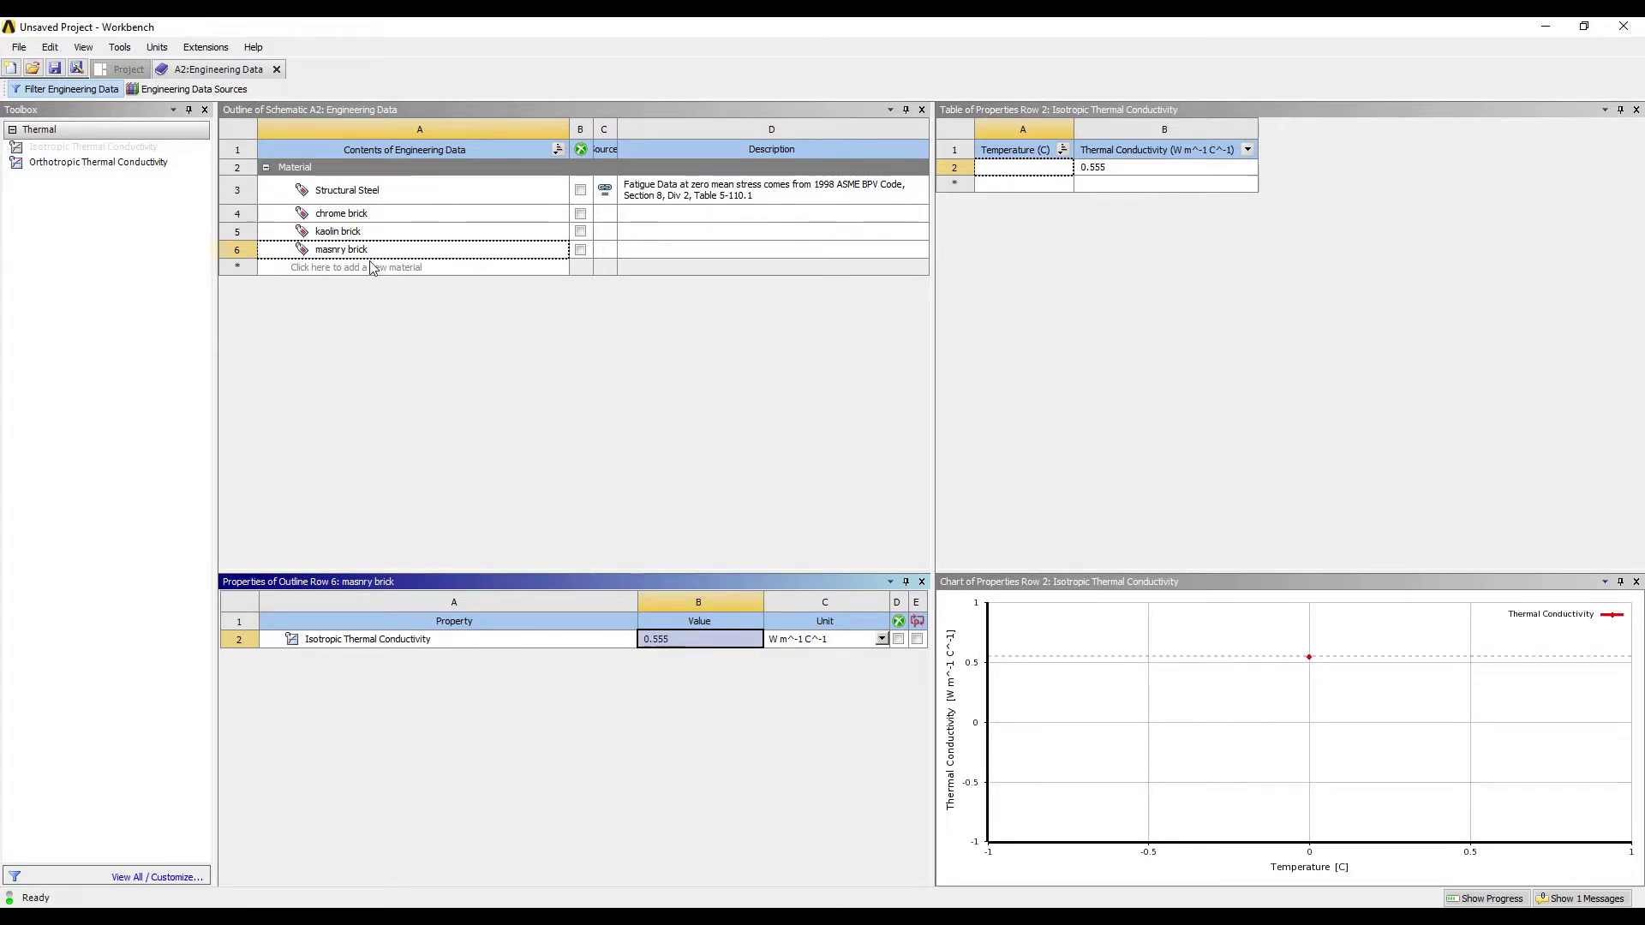
- Update the project, close Engineering Data, and open the Geometry cell in DesignModeler
left_click(130, 69)
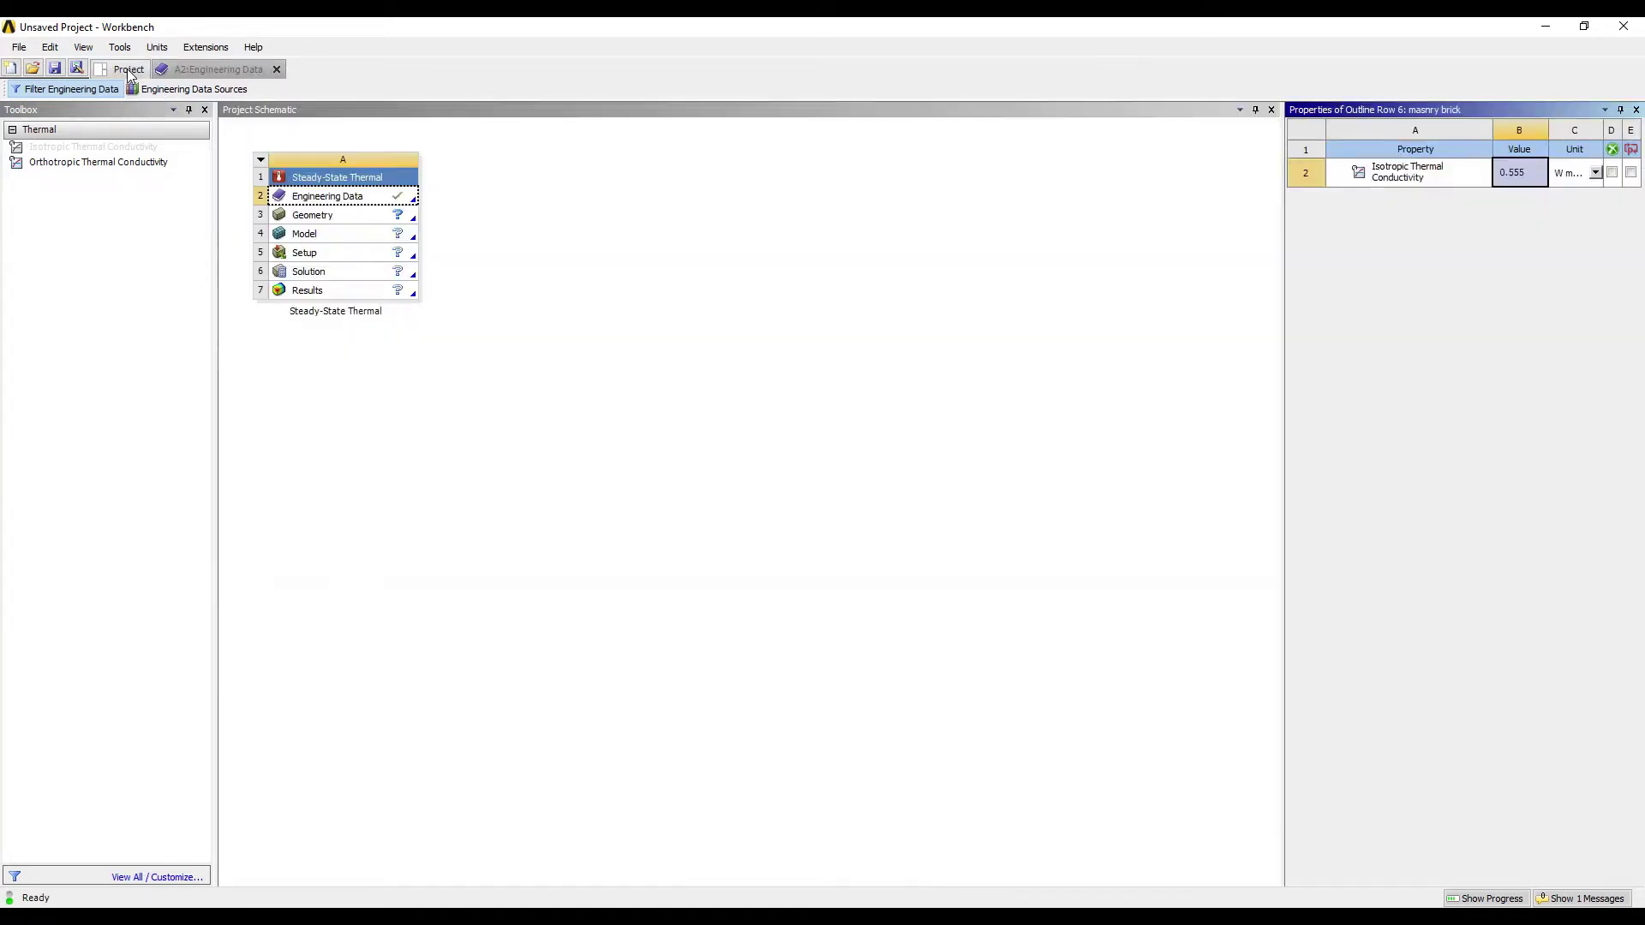
left_click(260, 91)
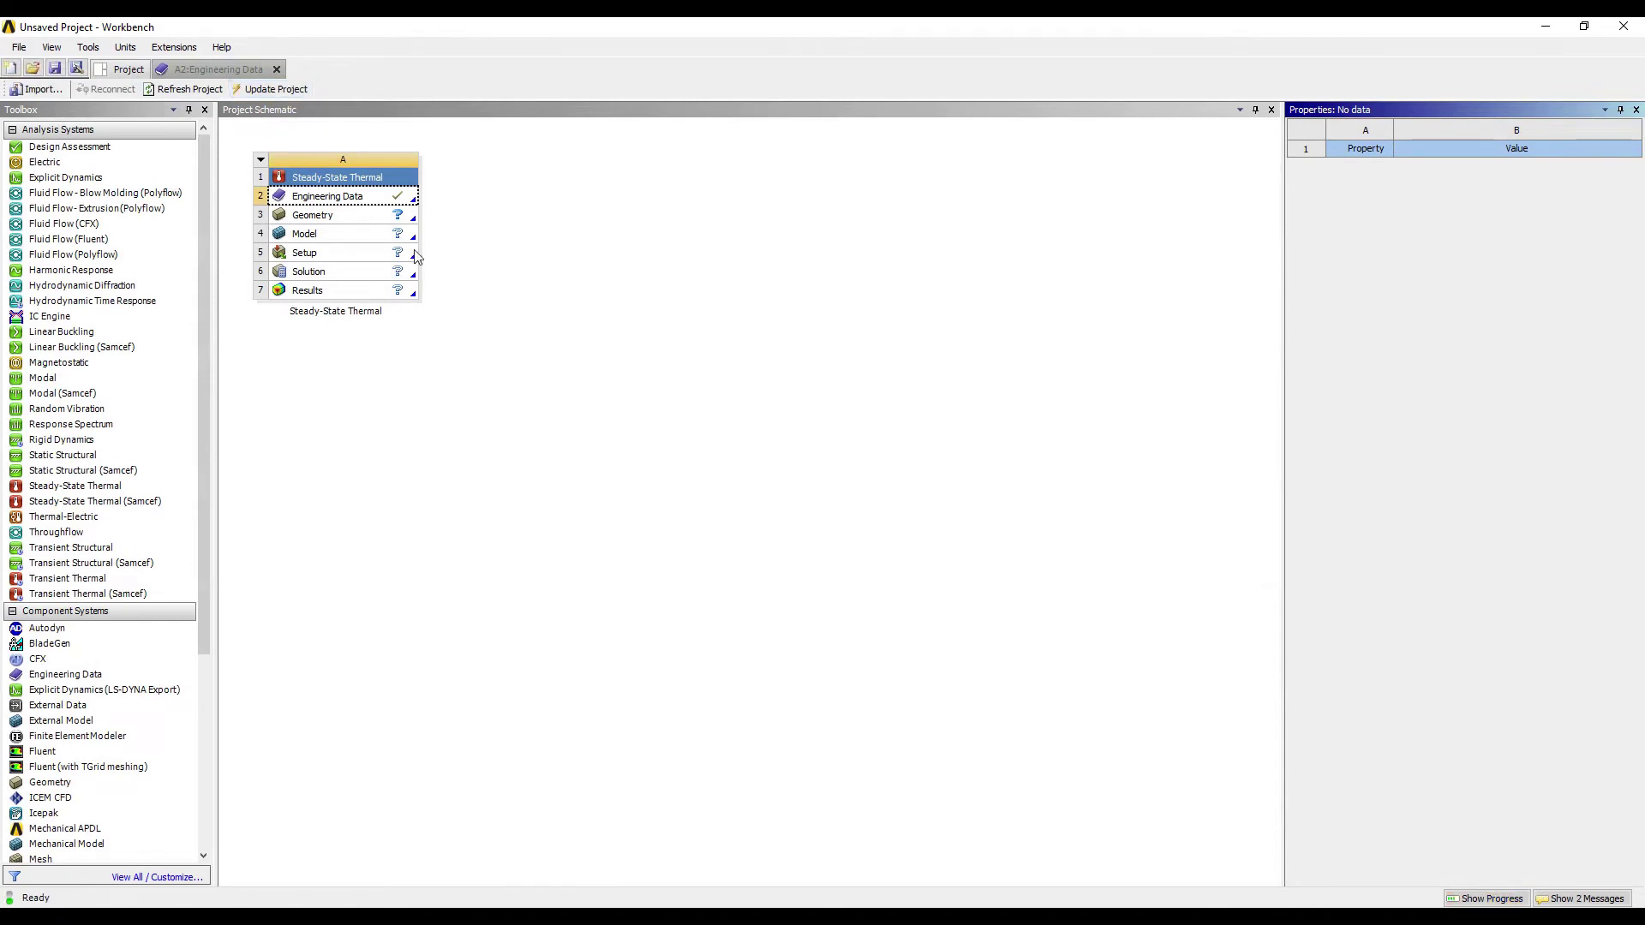
left_click(276, 70)
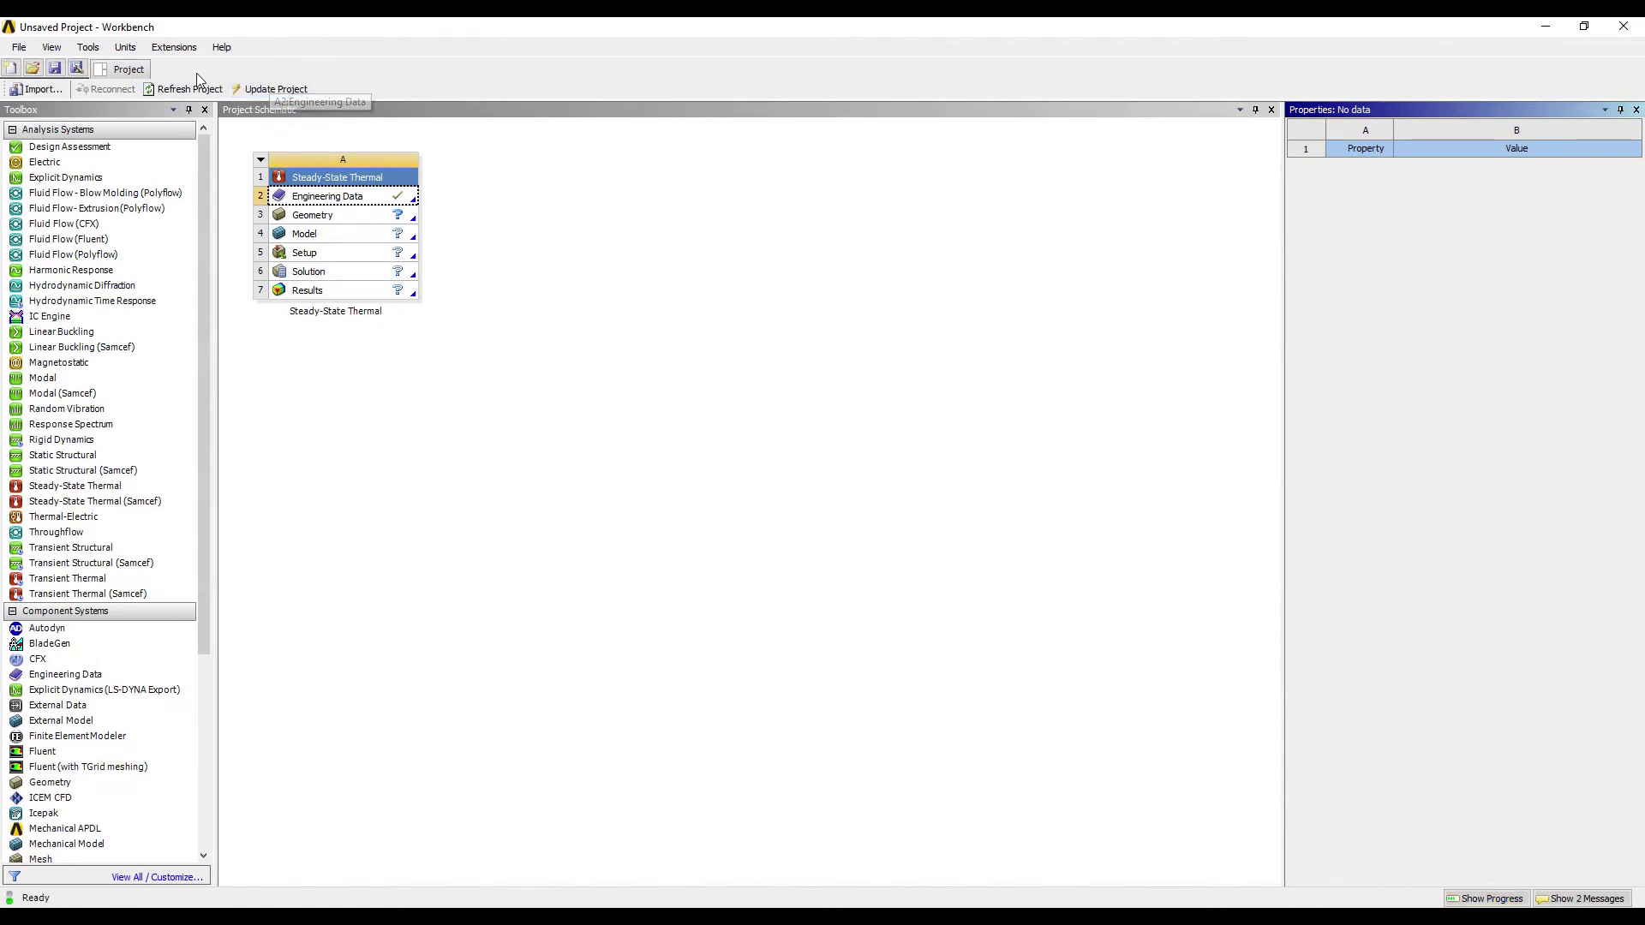
double_click(340, 219)
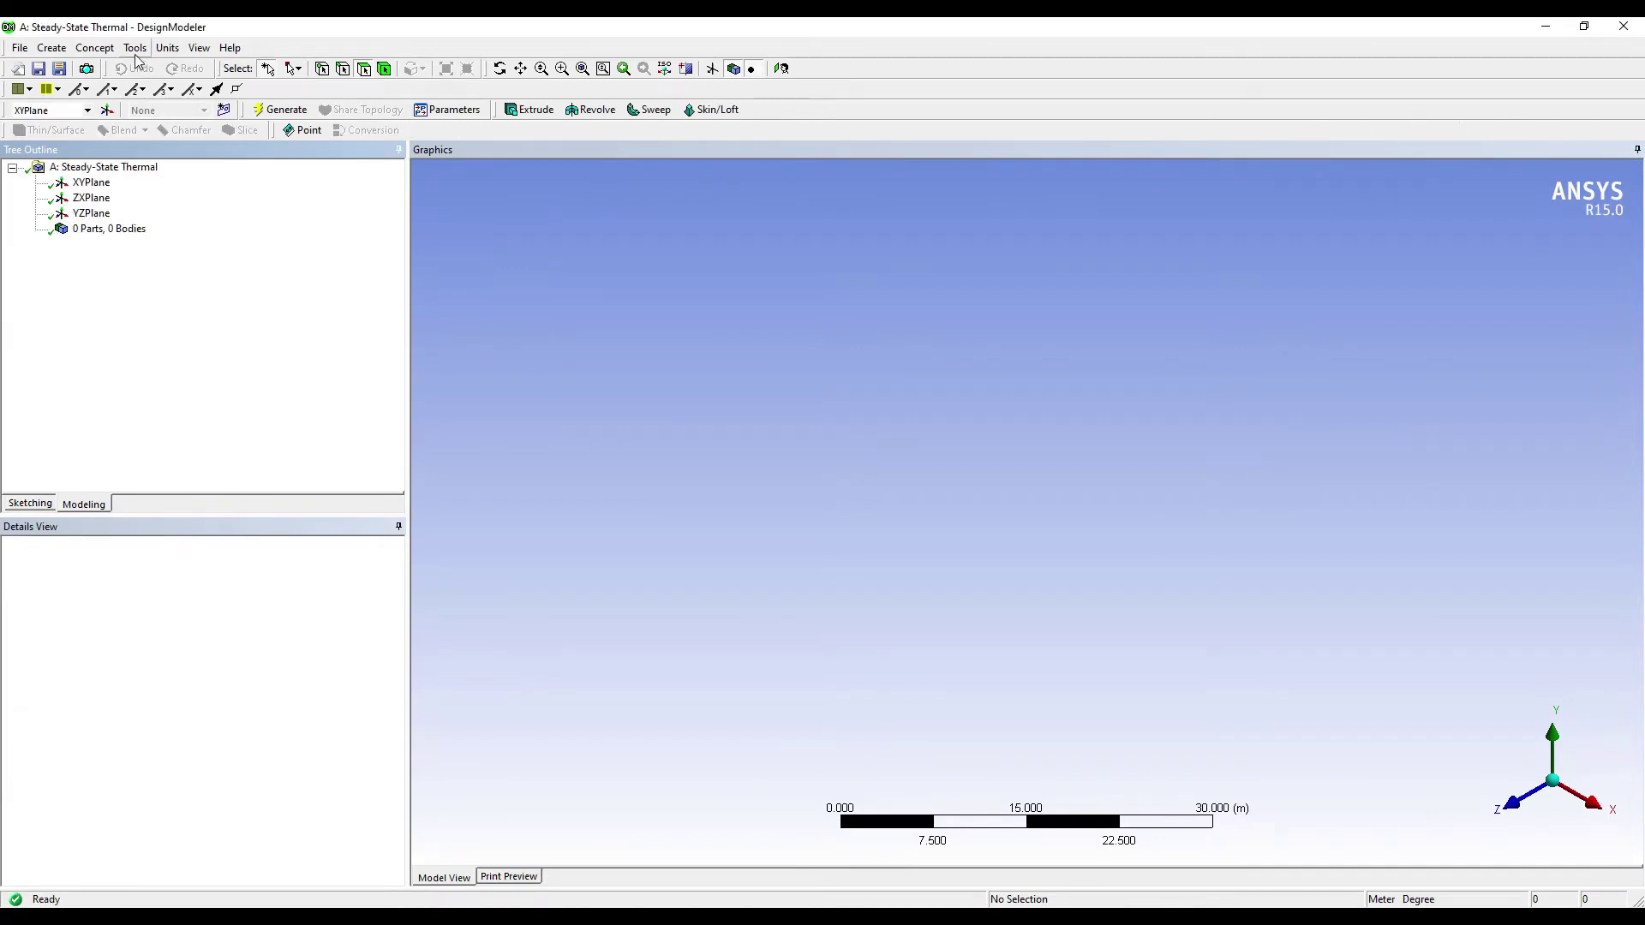
- Set length units to millimetres and draw a rectangle on the XY plane, viewed head-on
left_click(167, 49)
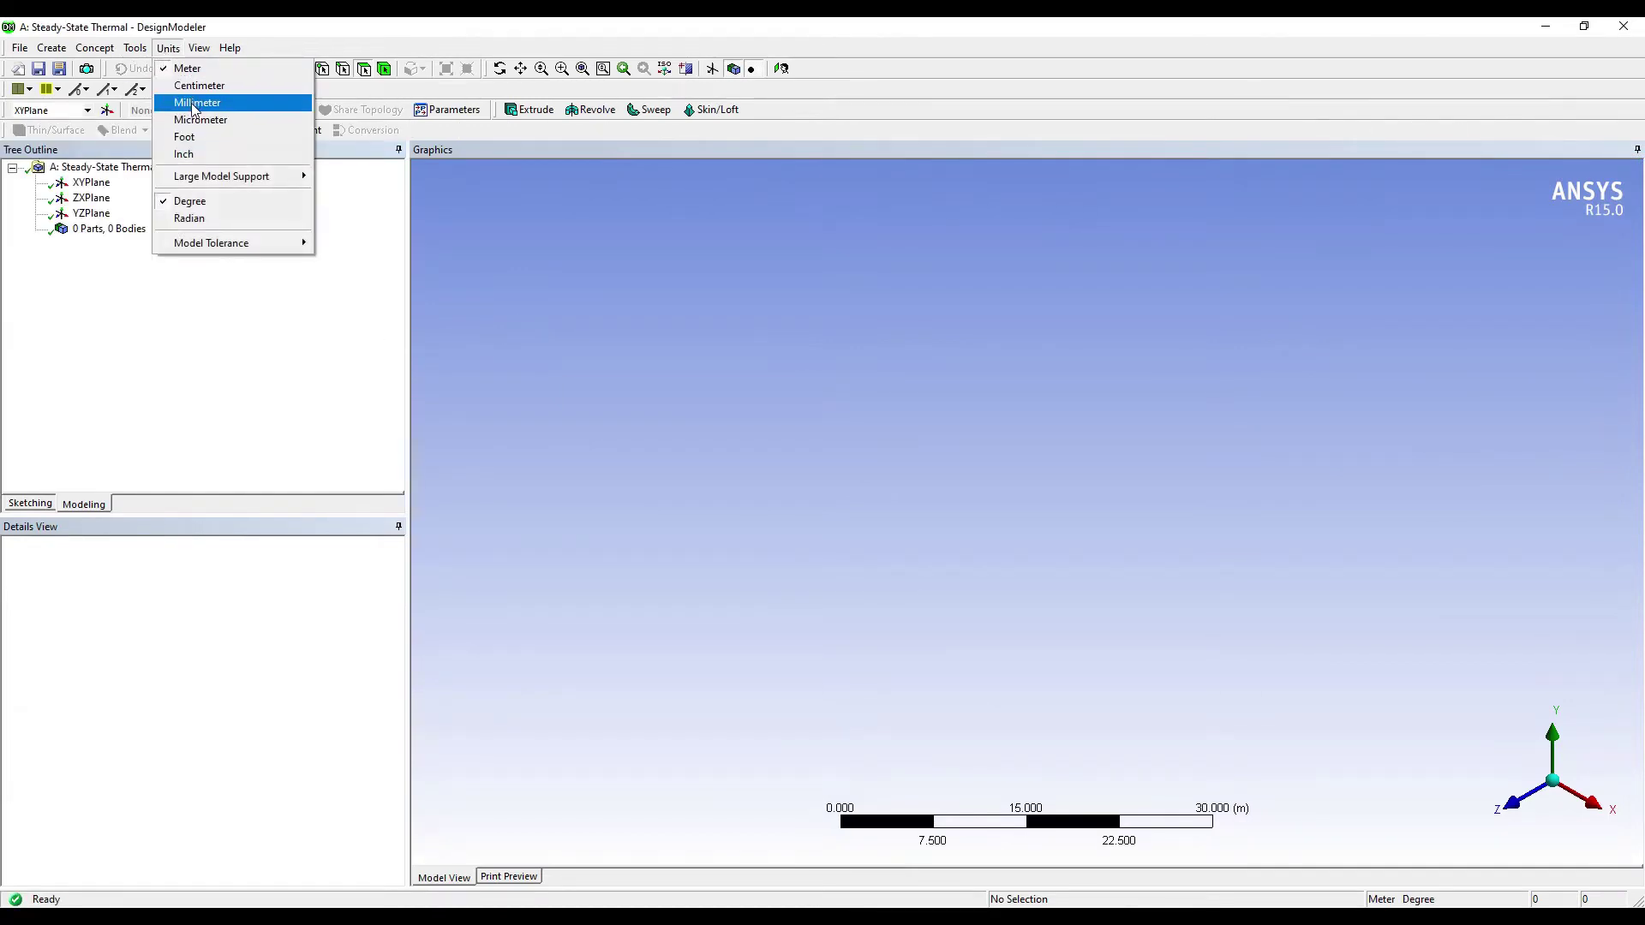
left_click(194, 103)
left_click(91, 182)
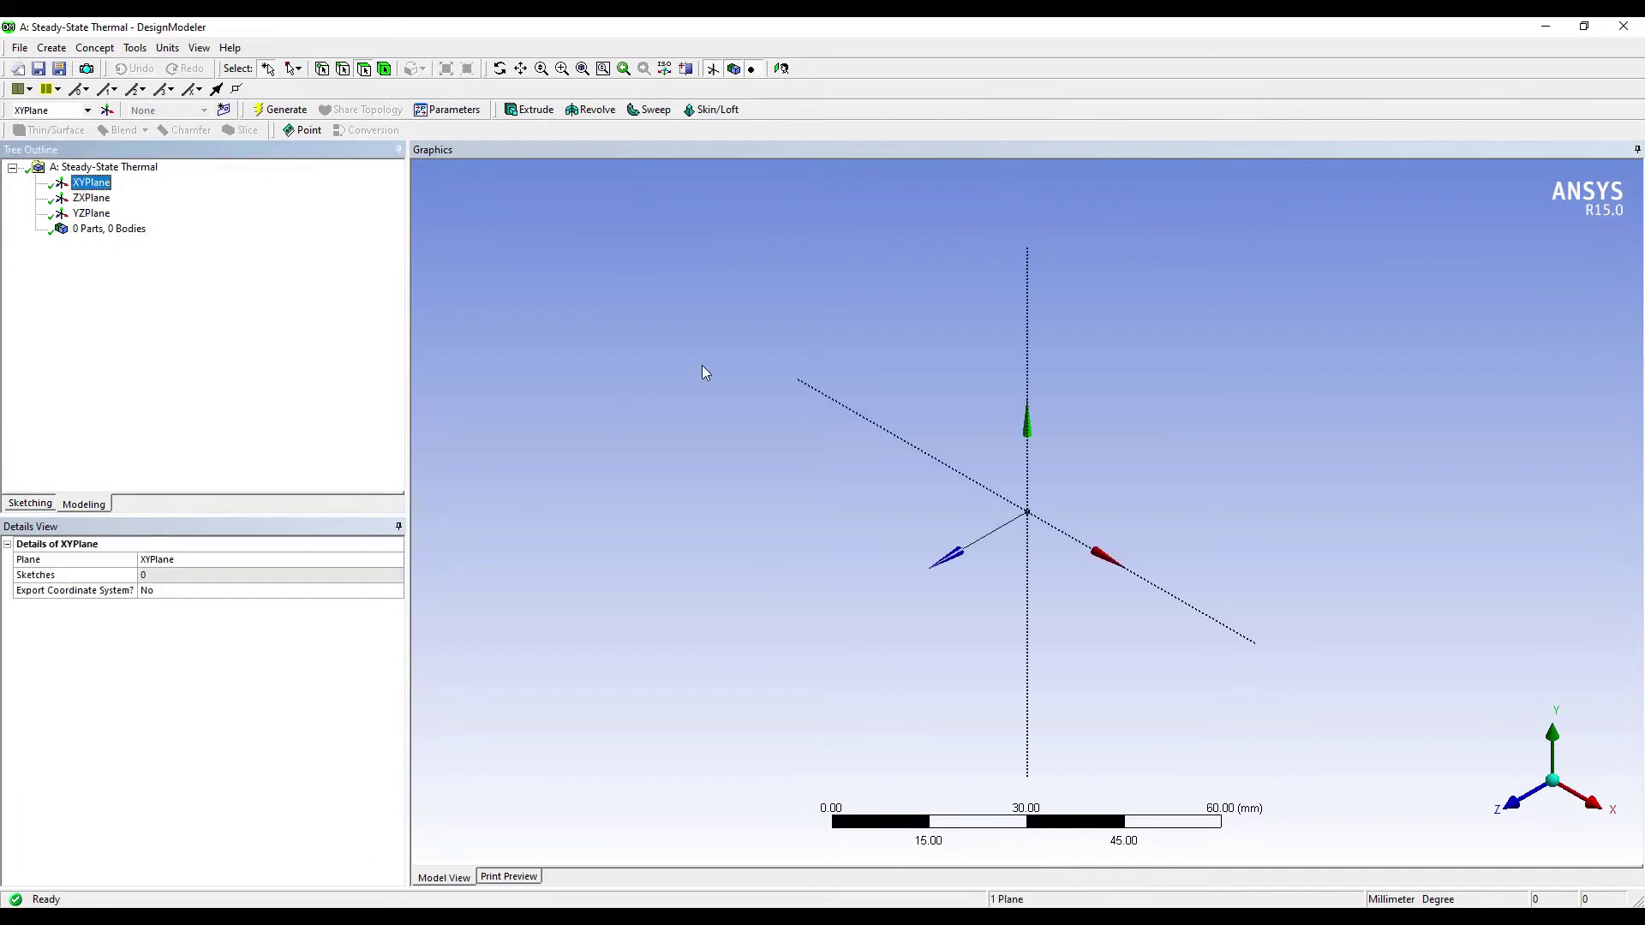
left_click(783, 70)
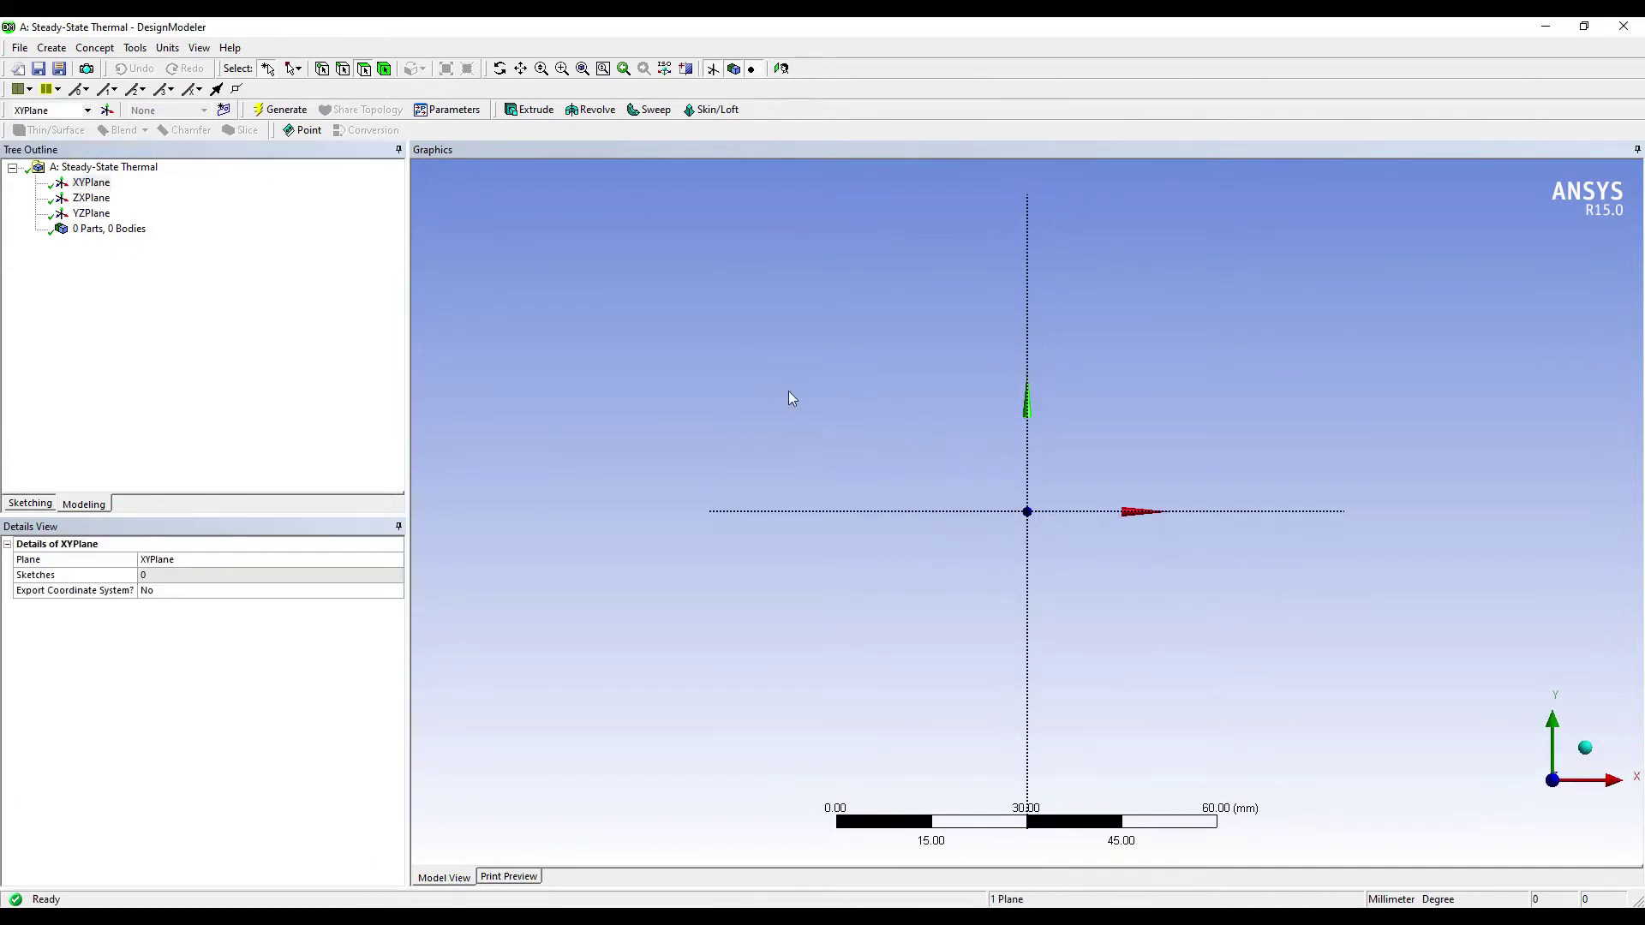
left_click(19, 505)
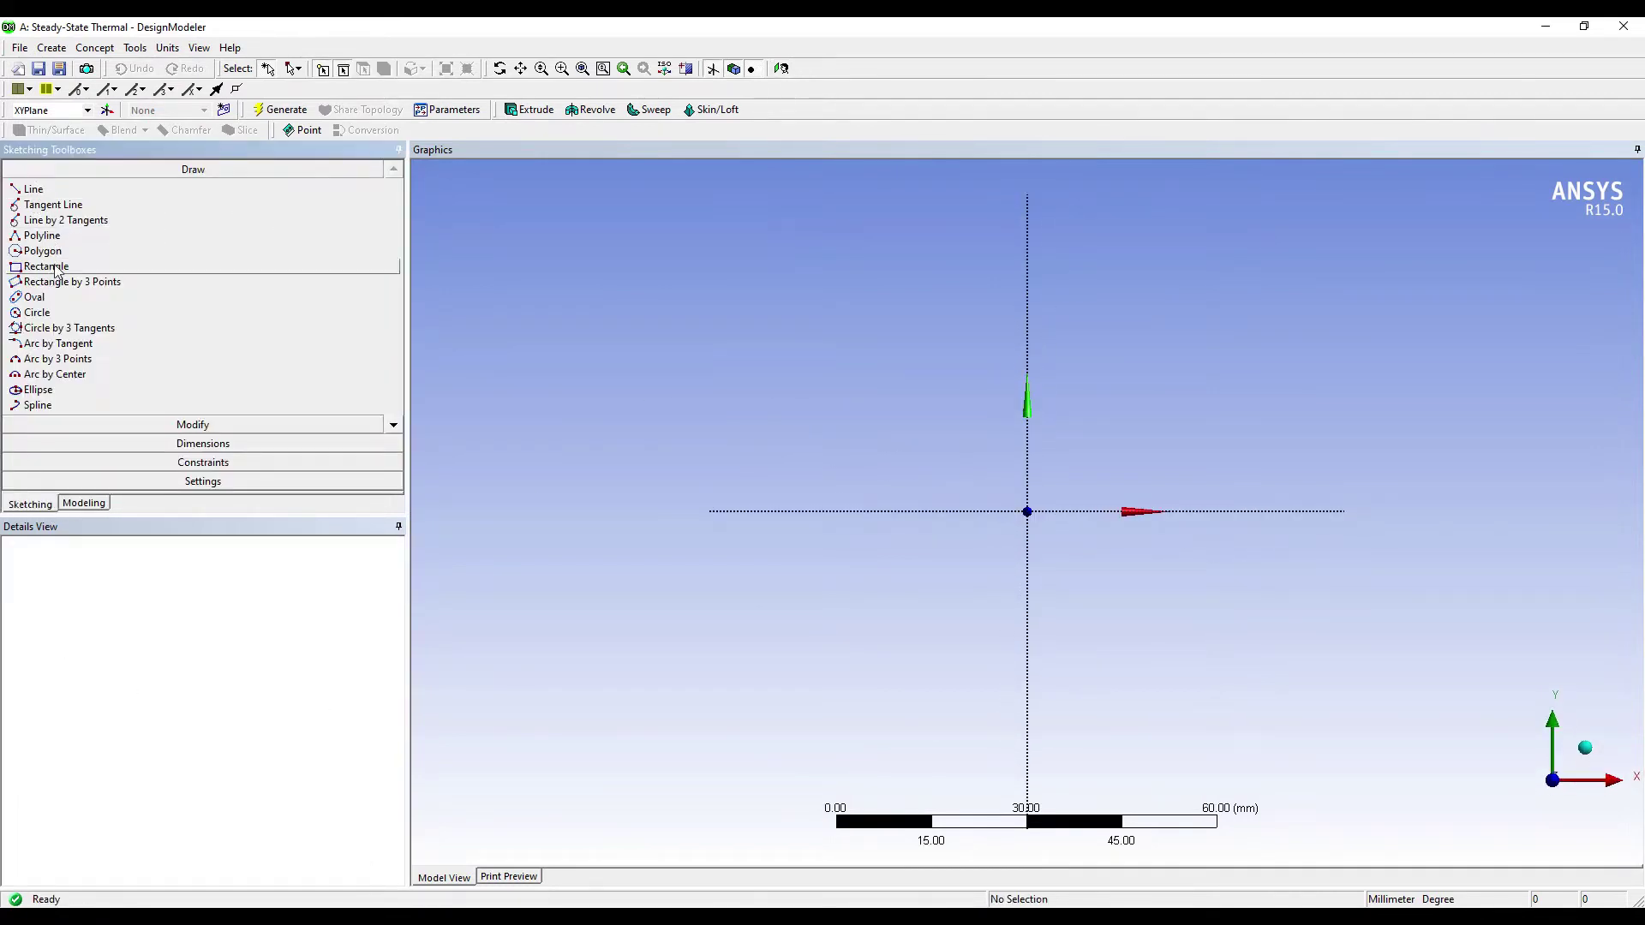
left_click(45, 266)
left_click(731, 384)
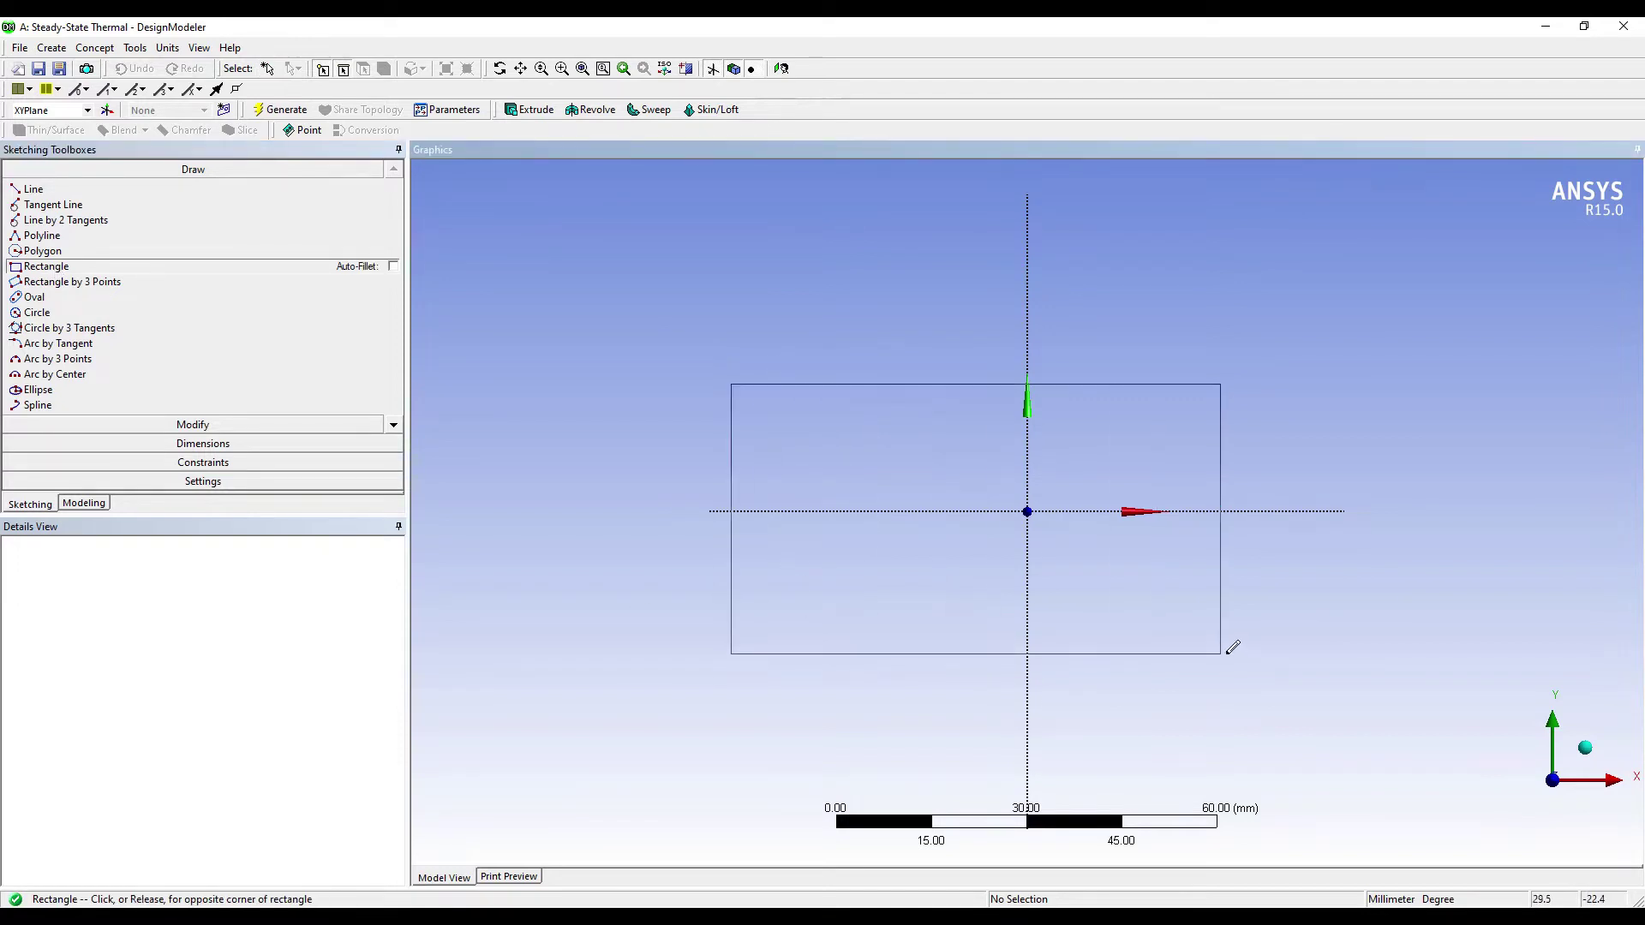
left_click(1282, 665)
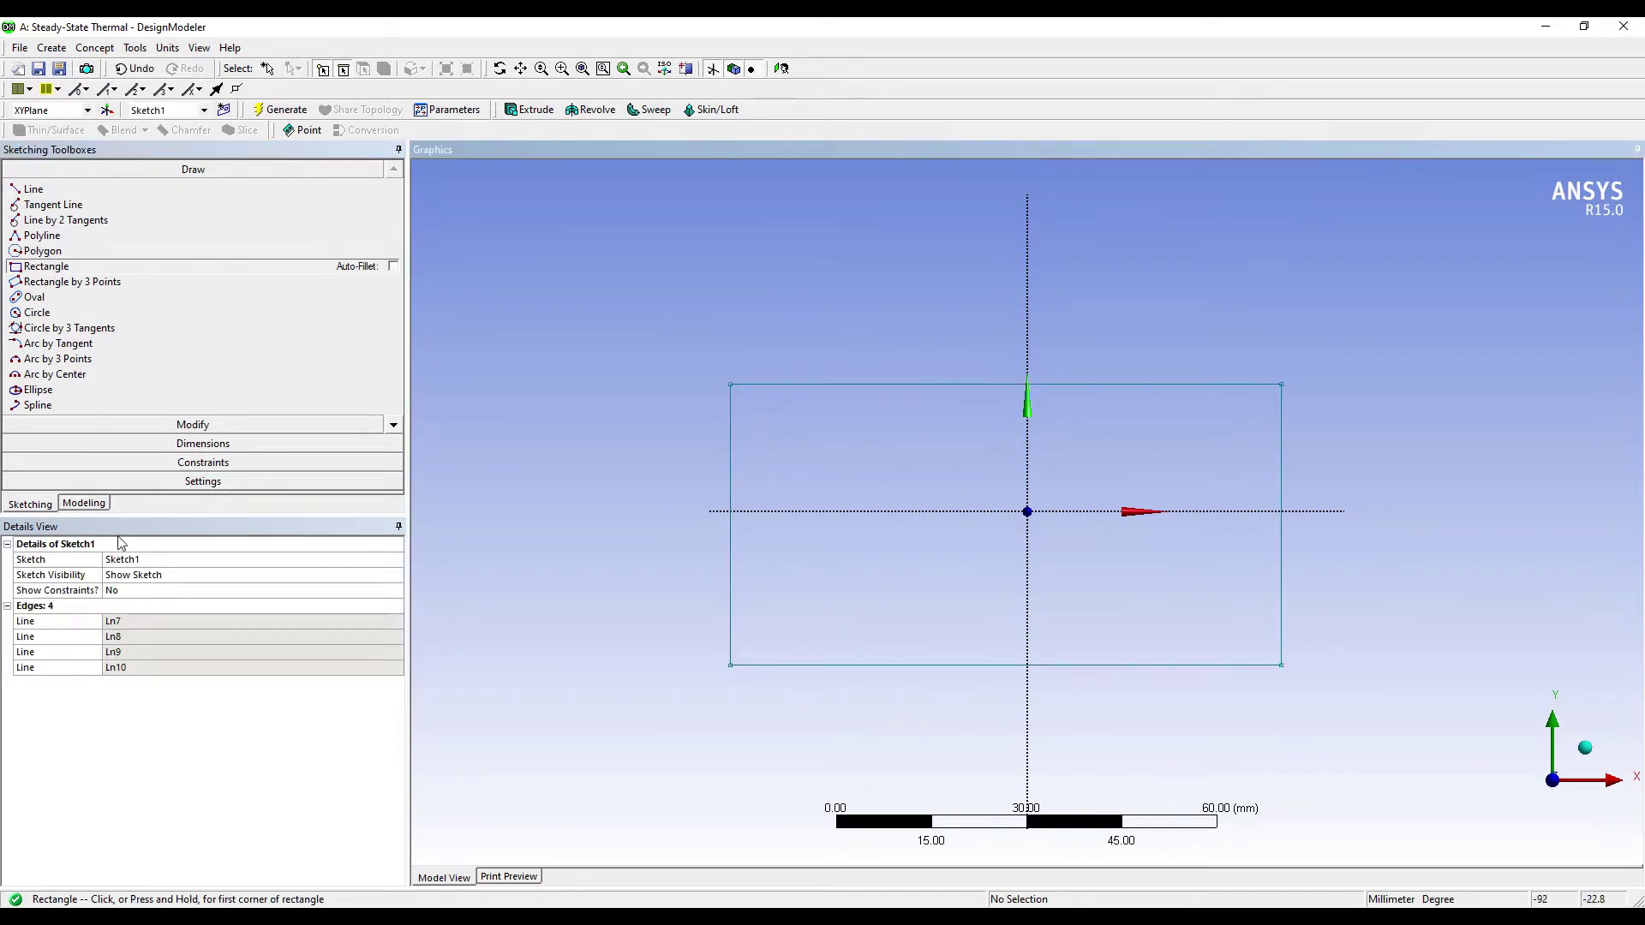
- Dimension the rectangle 100 mm wide (H1) and 100 mm tall (V2)
left_click(137, 443)
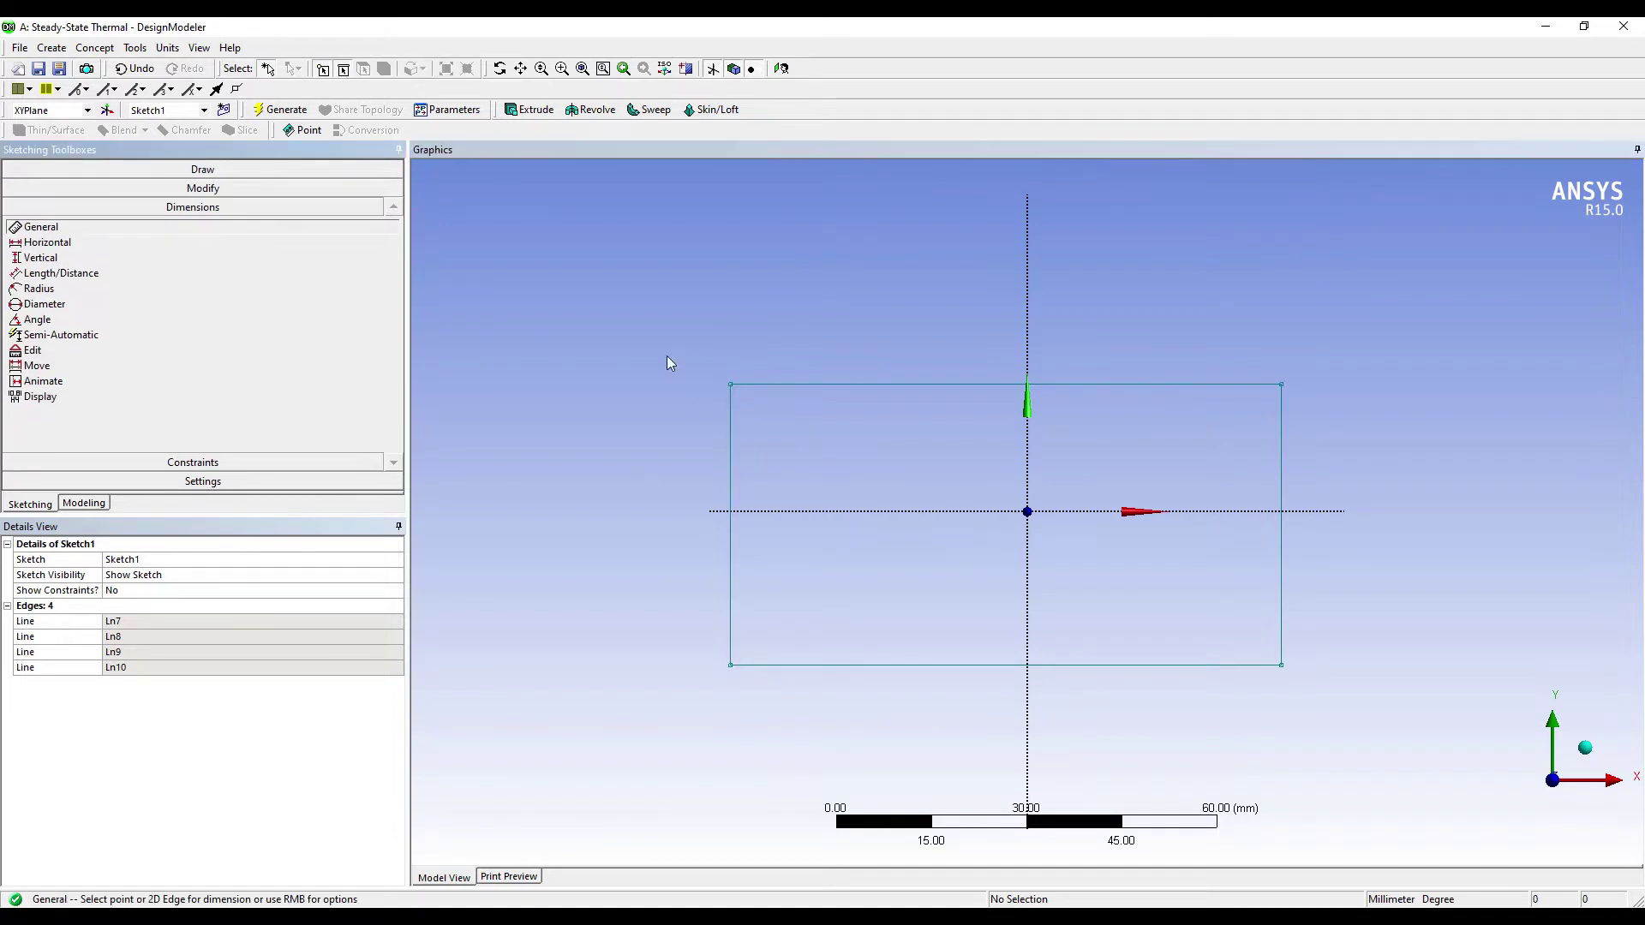
left_click(883, 666)
left_click(817, 703)
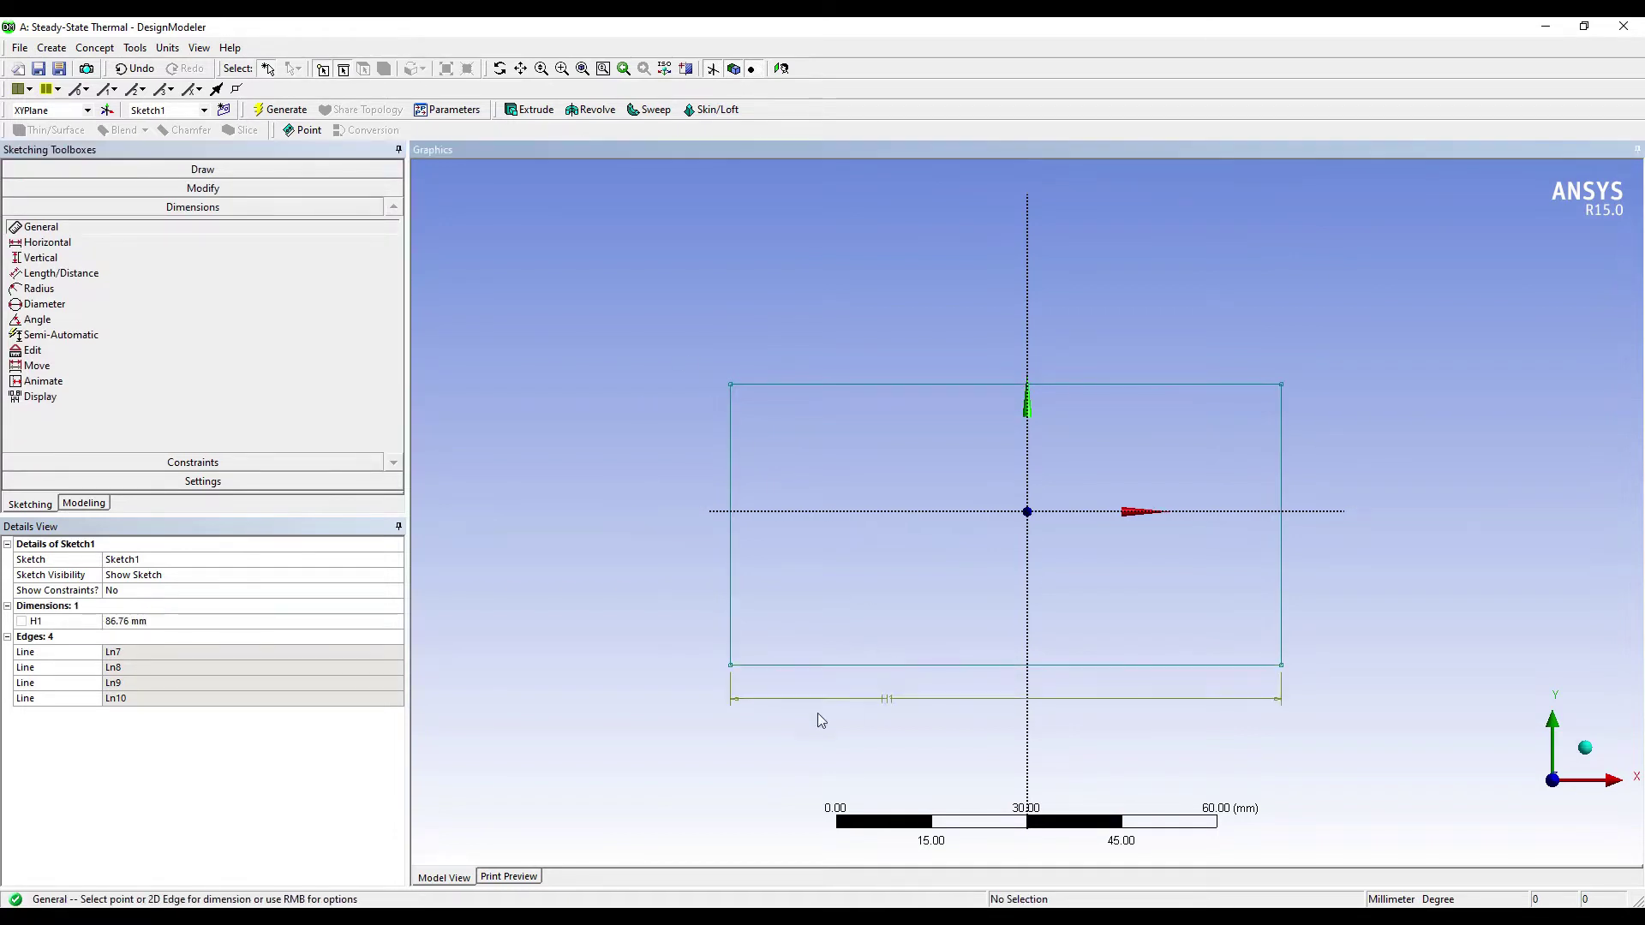
left_click(137, 622)
type("100")
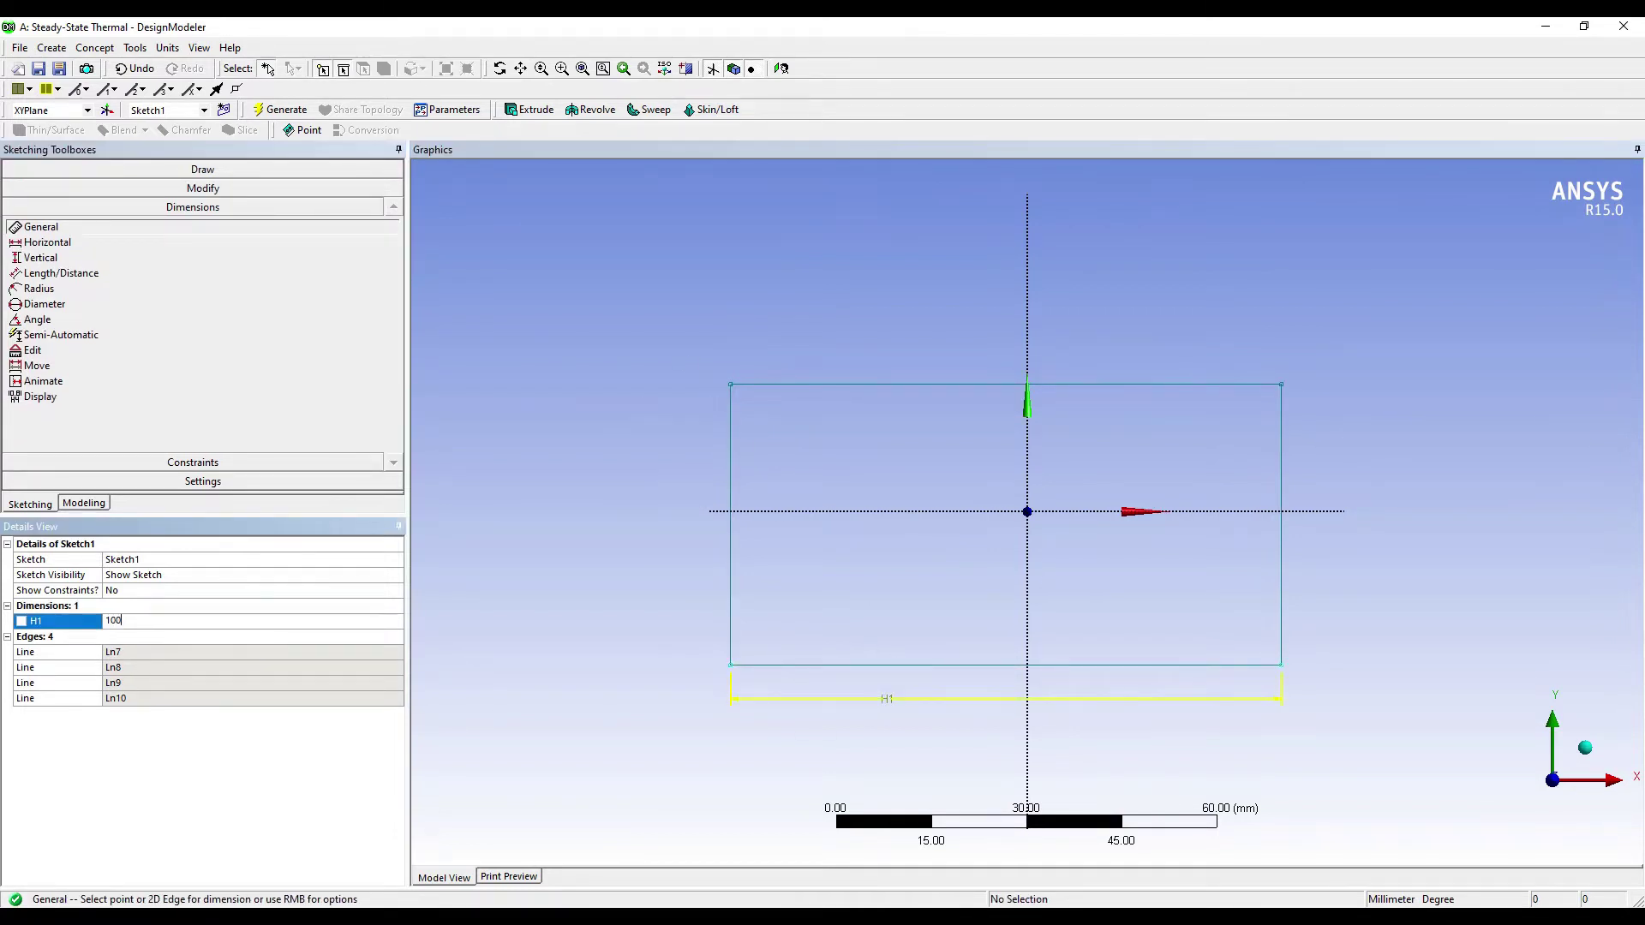
key("Return")
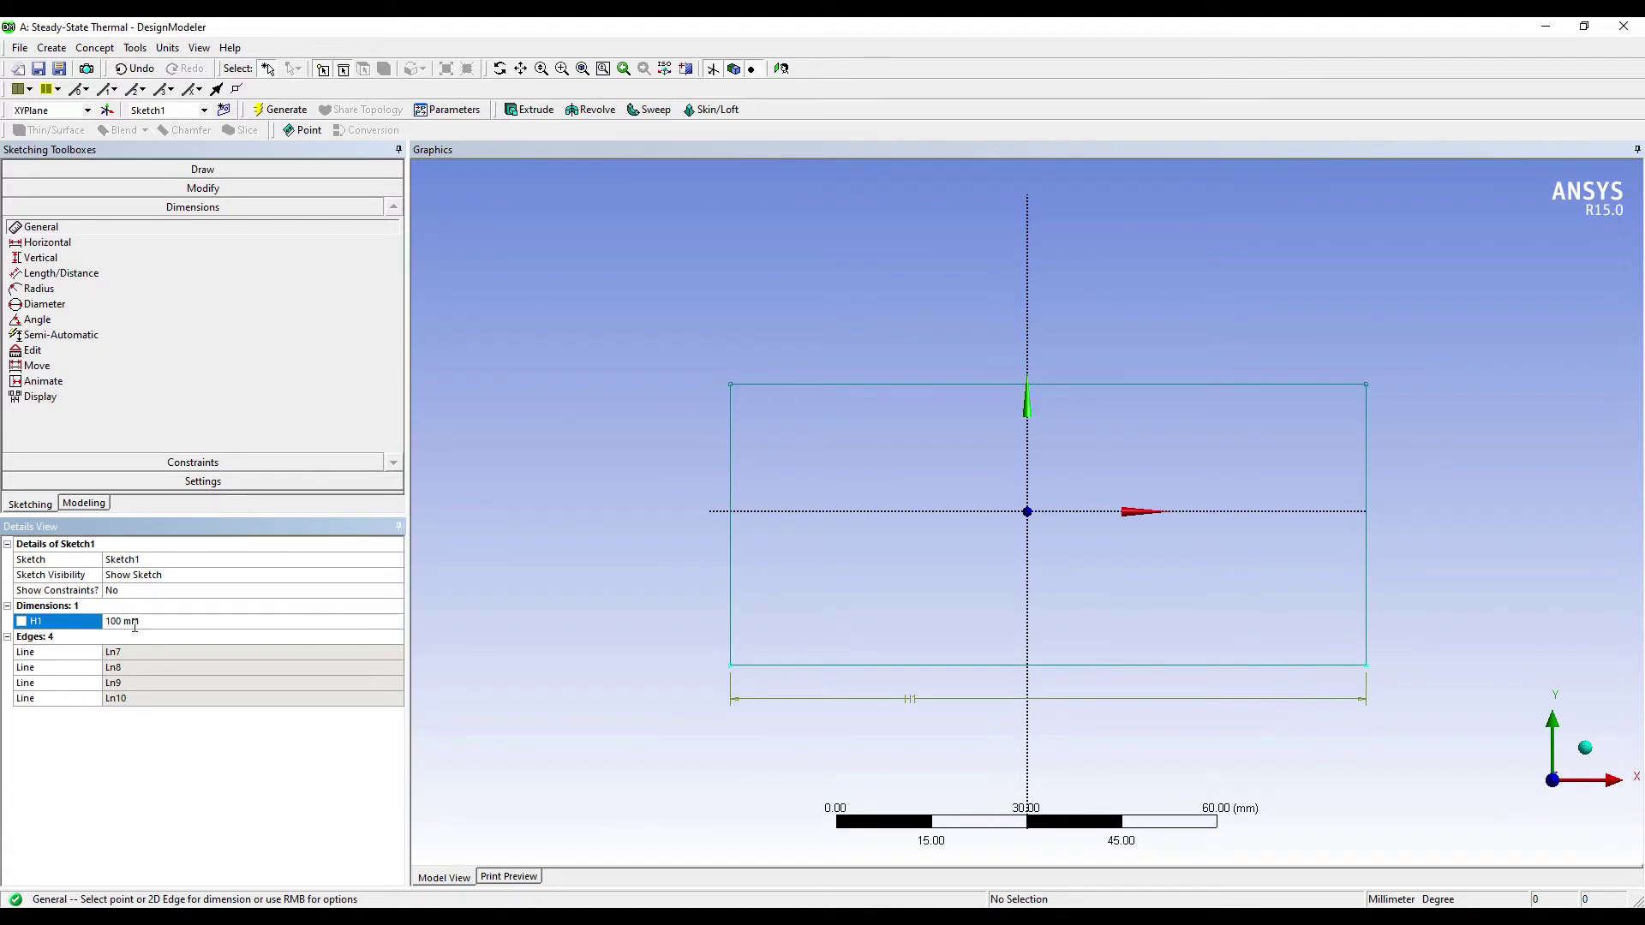
left_click(732, 478)
left_click(698, 477)
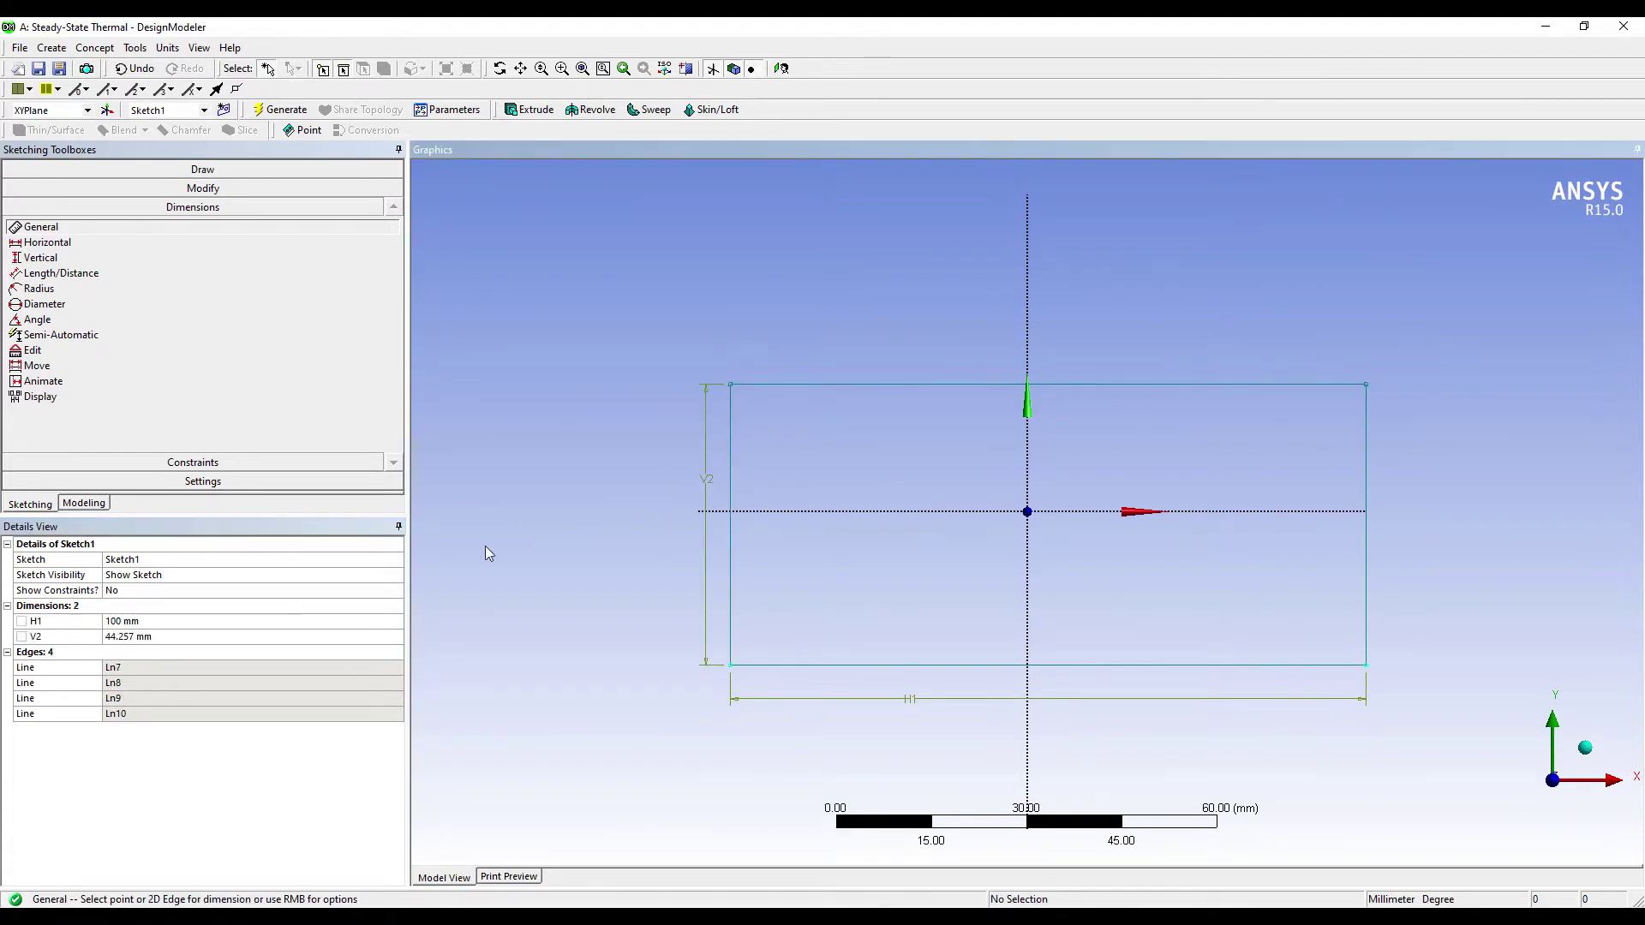
left_click(172, 640)
type("1")
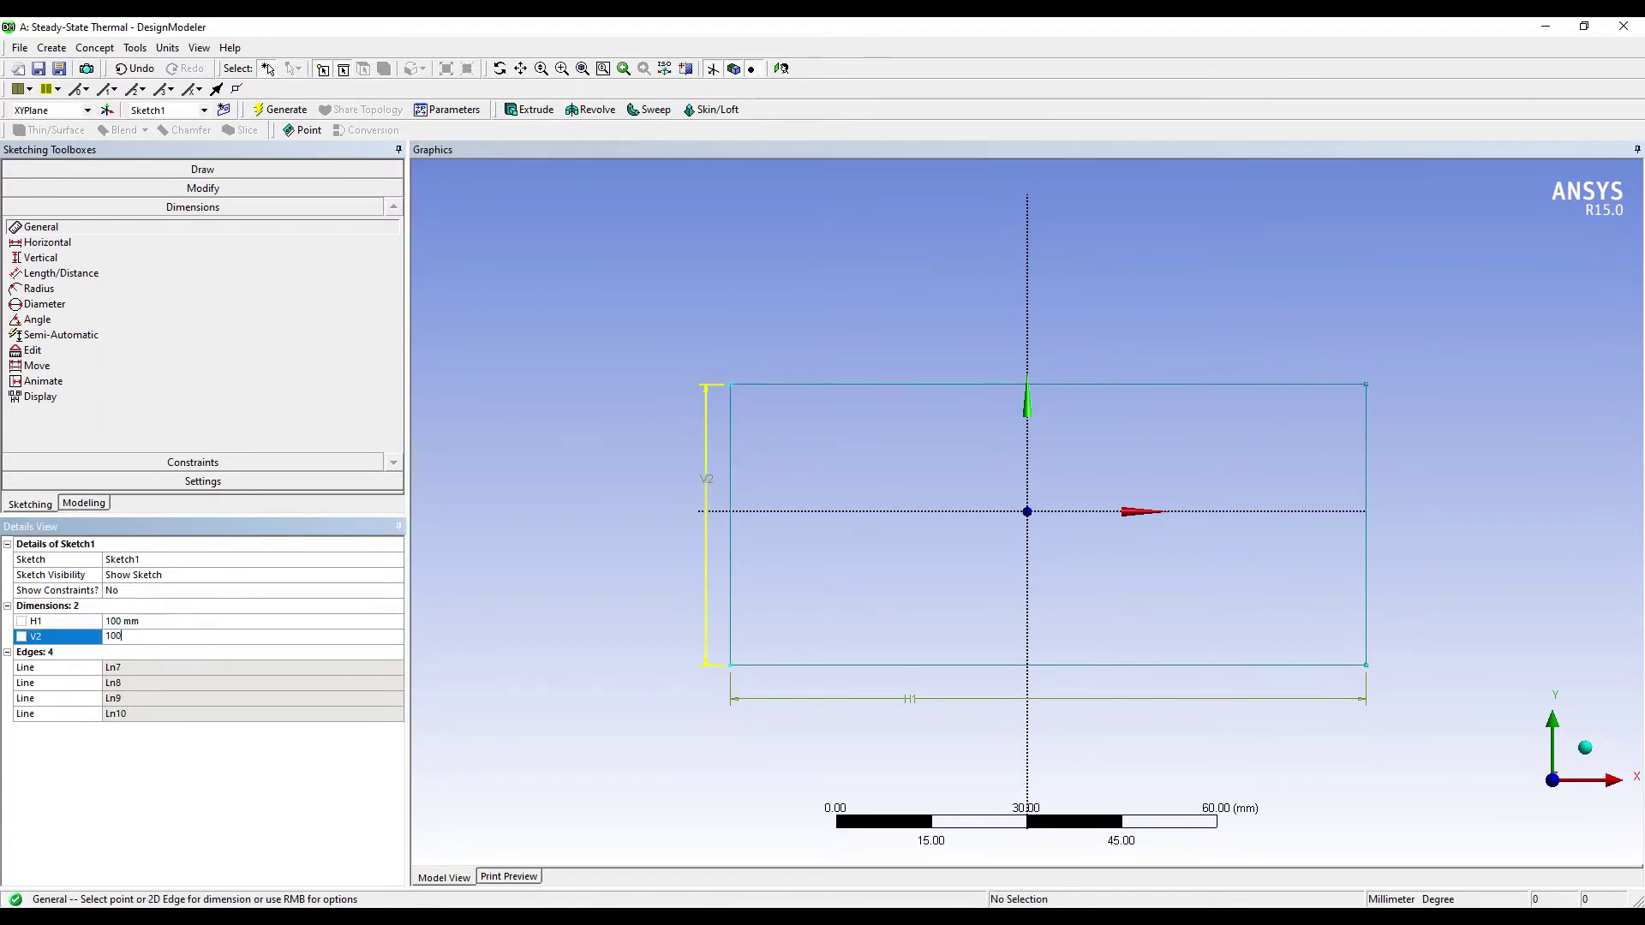
type("00")
key("Return")
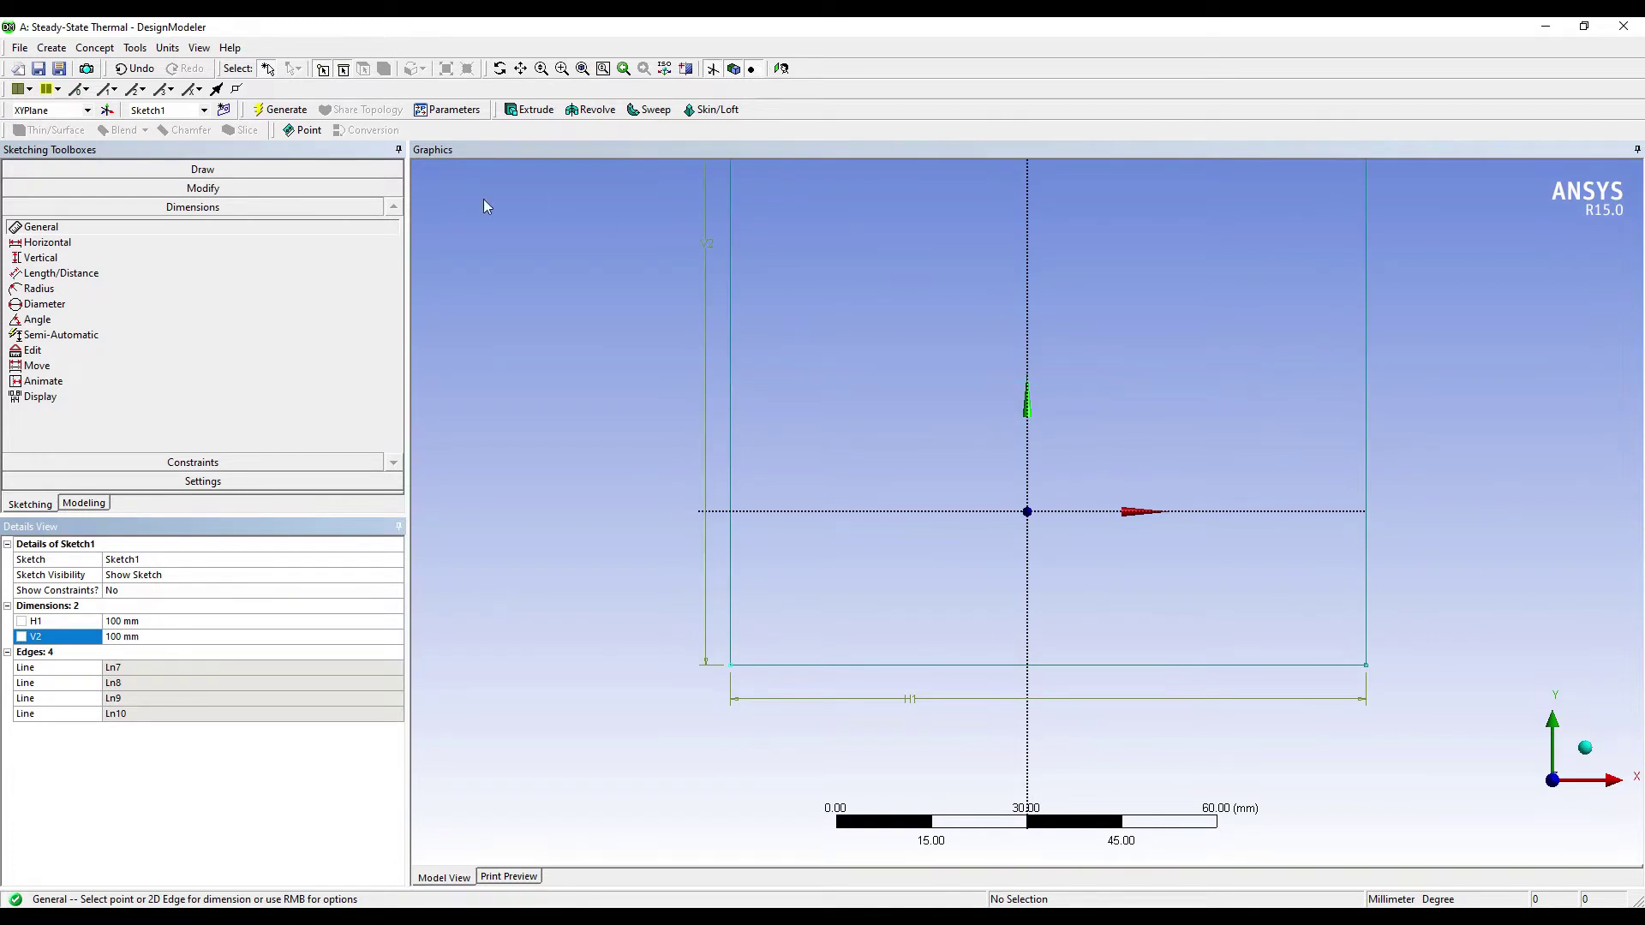
- Extrude Sketch1 to a depth of 200 mm and generate the solid block
left_click(528, 110)
middle_click_drag(1064, 377, 1362, 432)
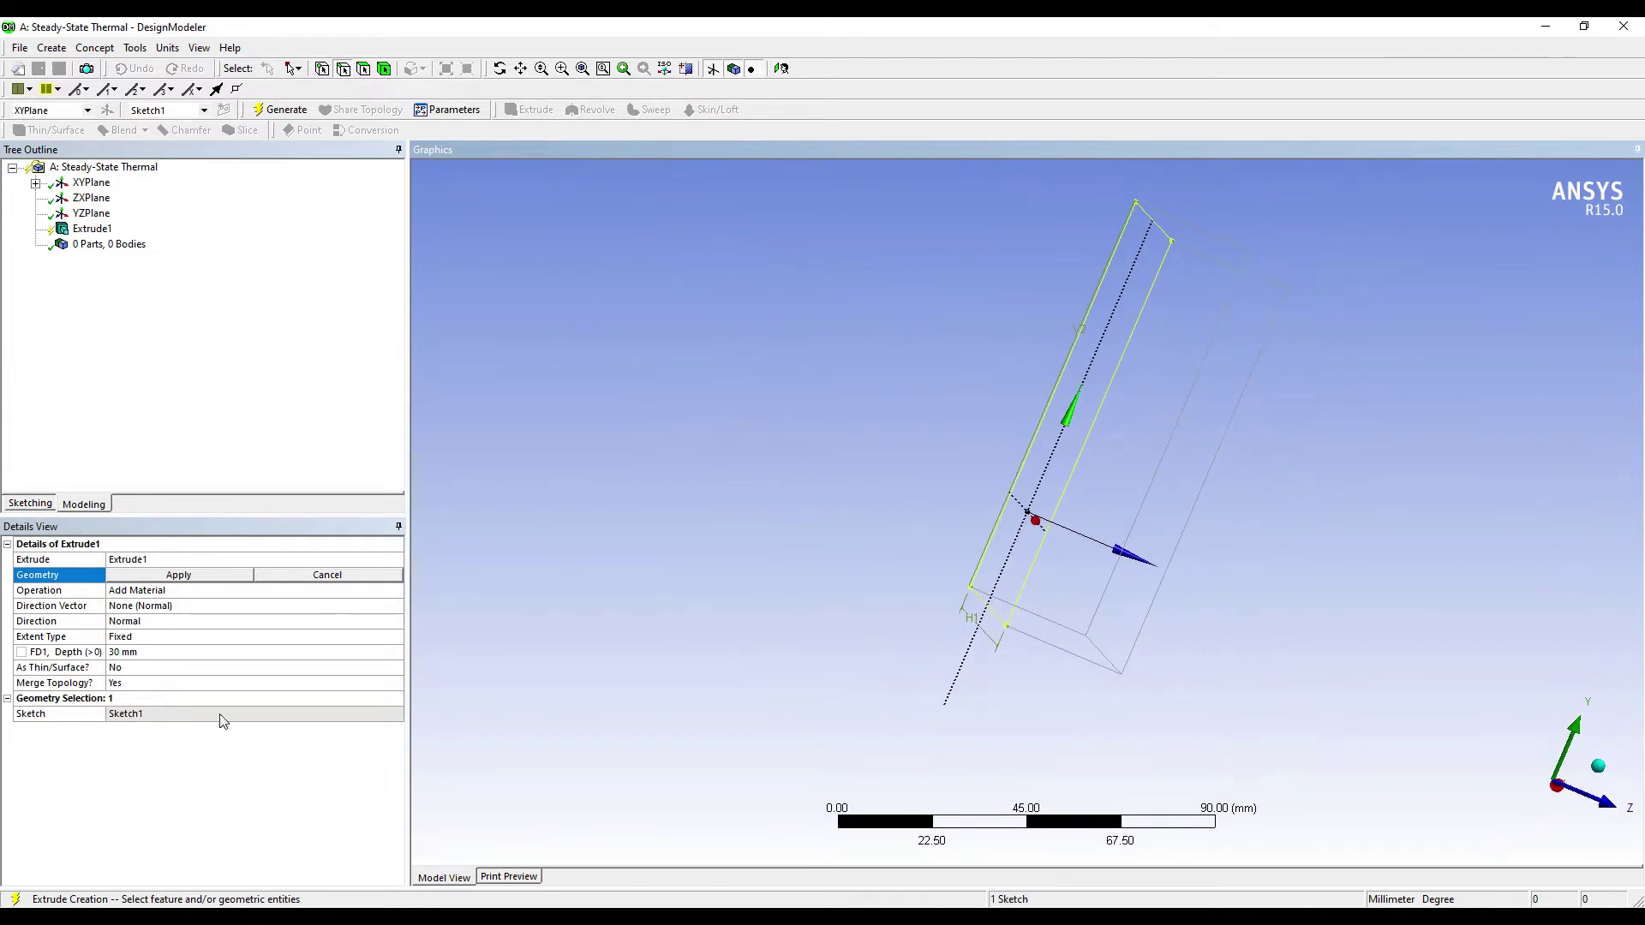
left_click(132, 652)
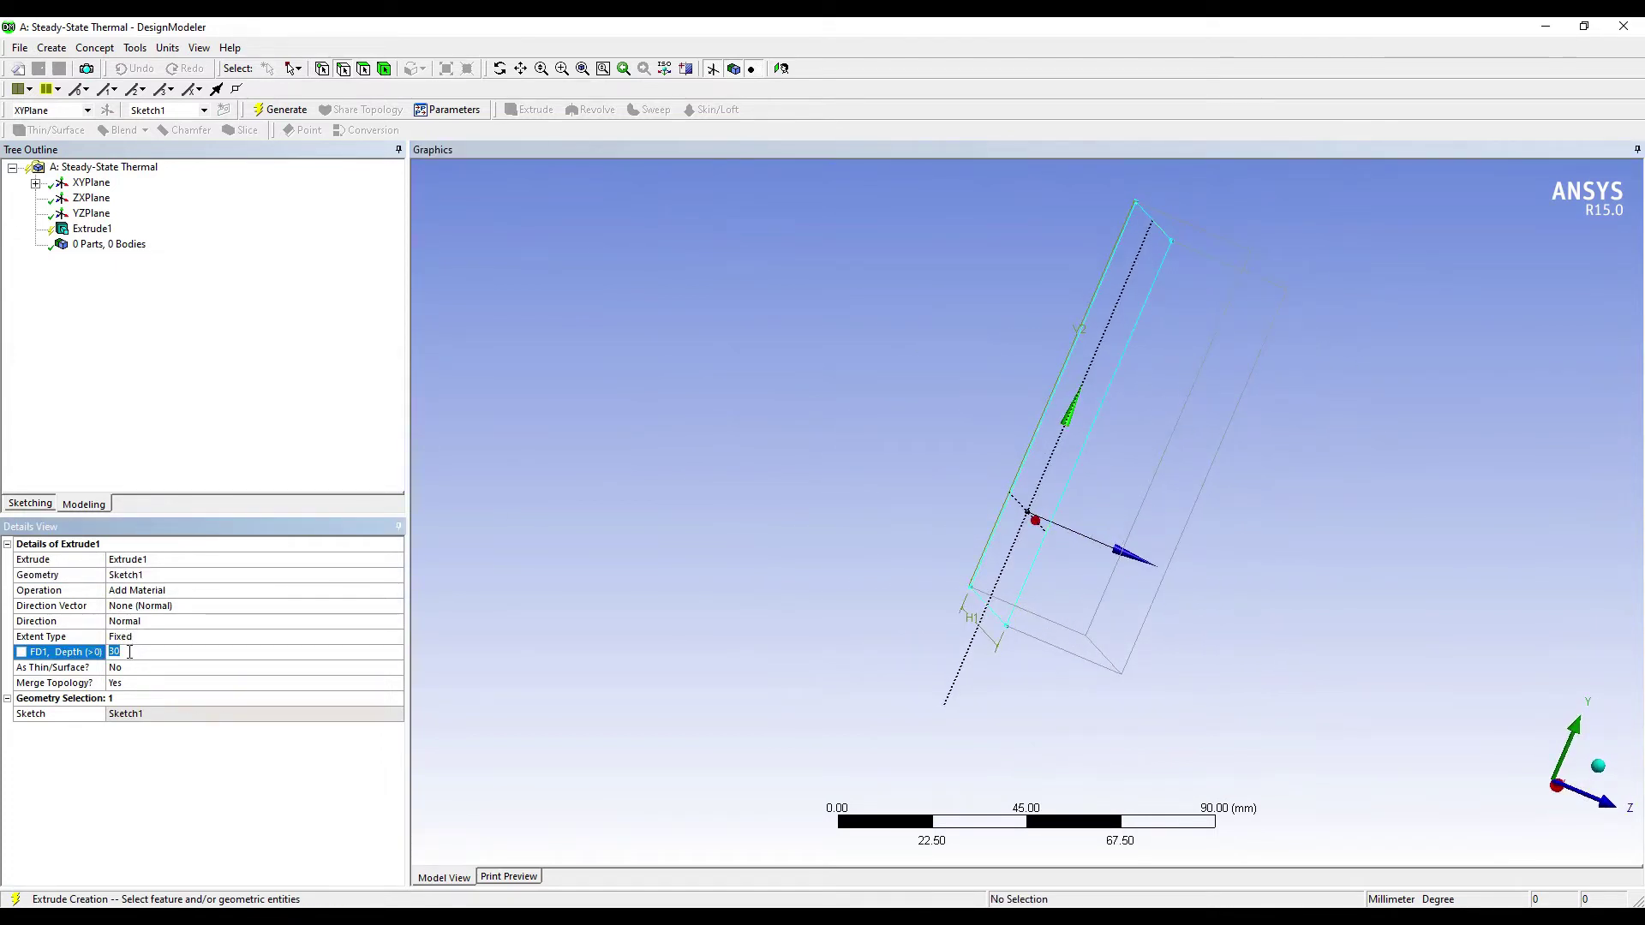
type("200")
key("Return")
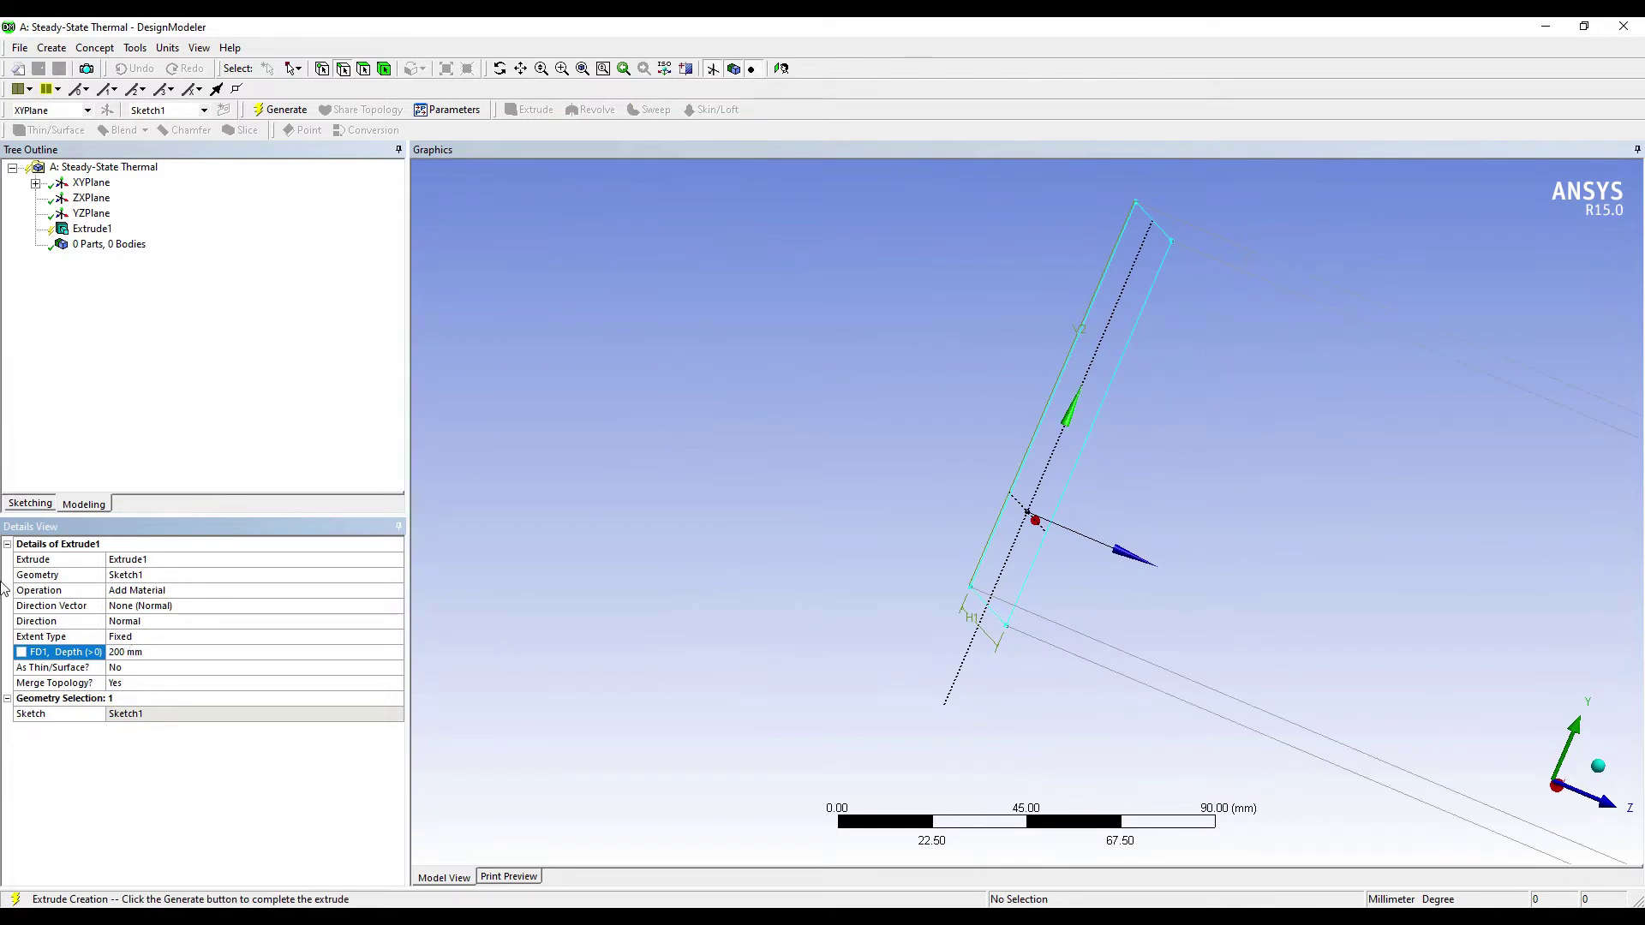
left_click(280, 109)
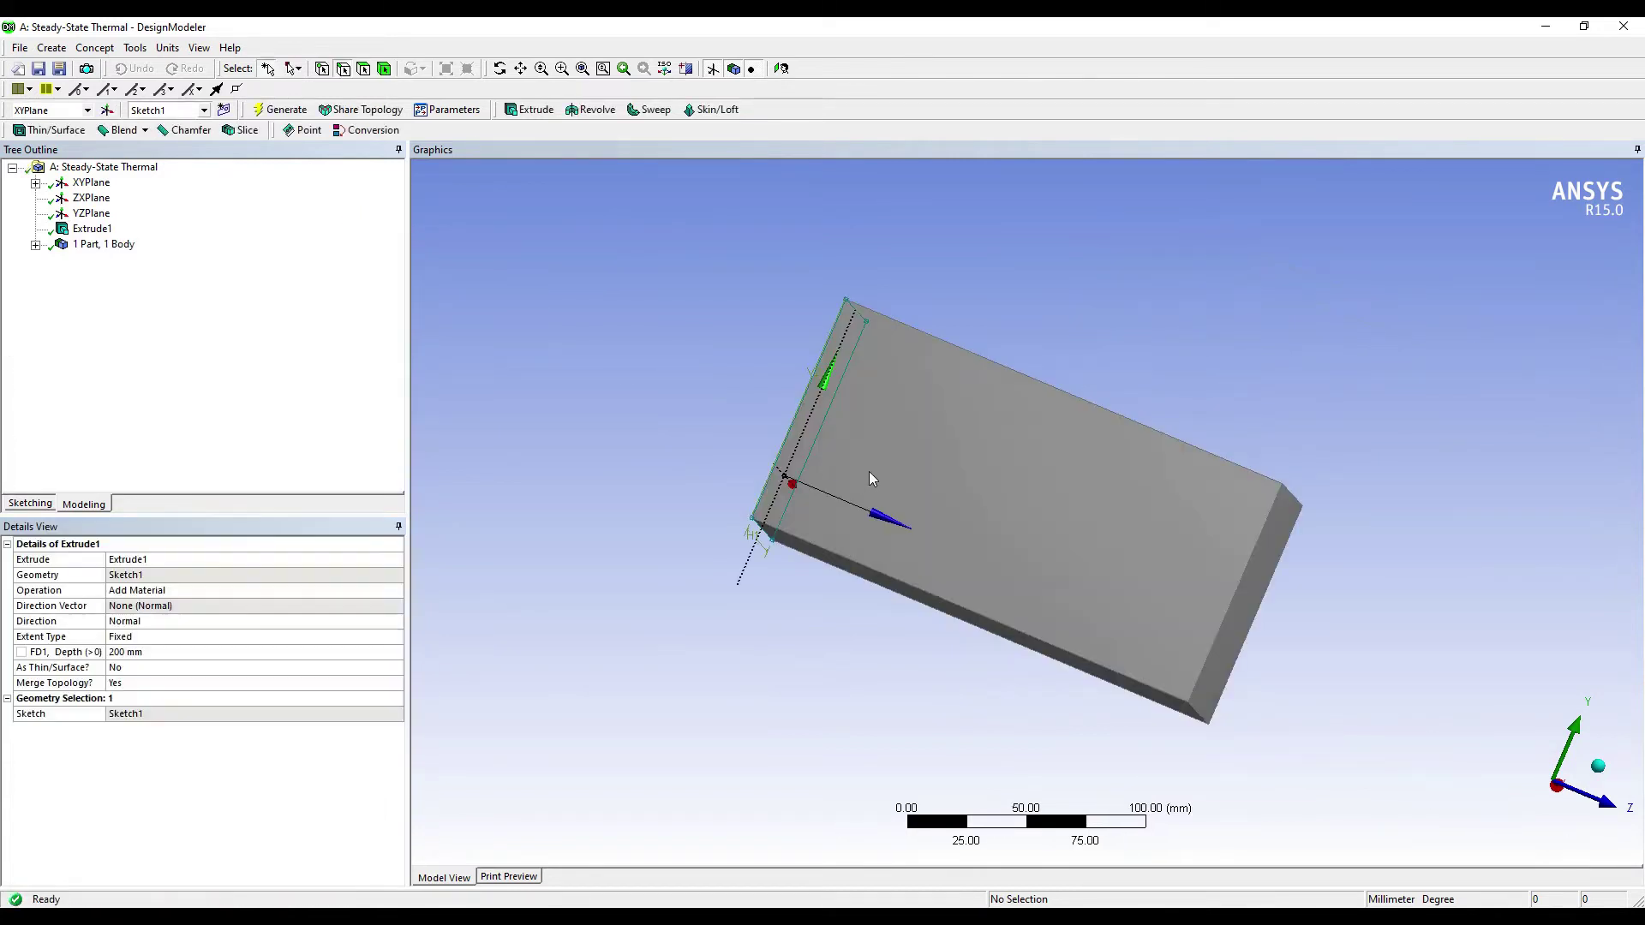
middle_click_drag(1175, 545, 1080, 525)
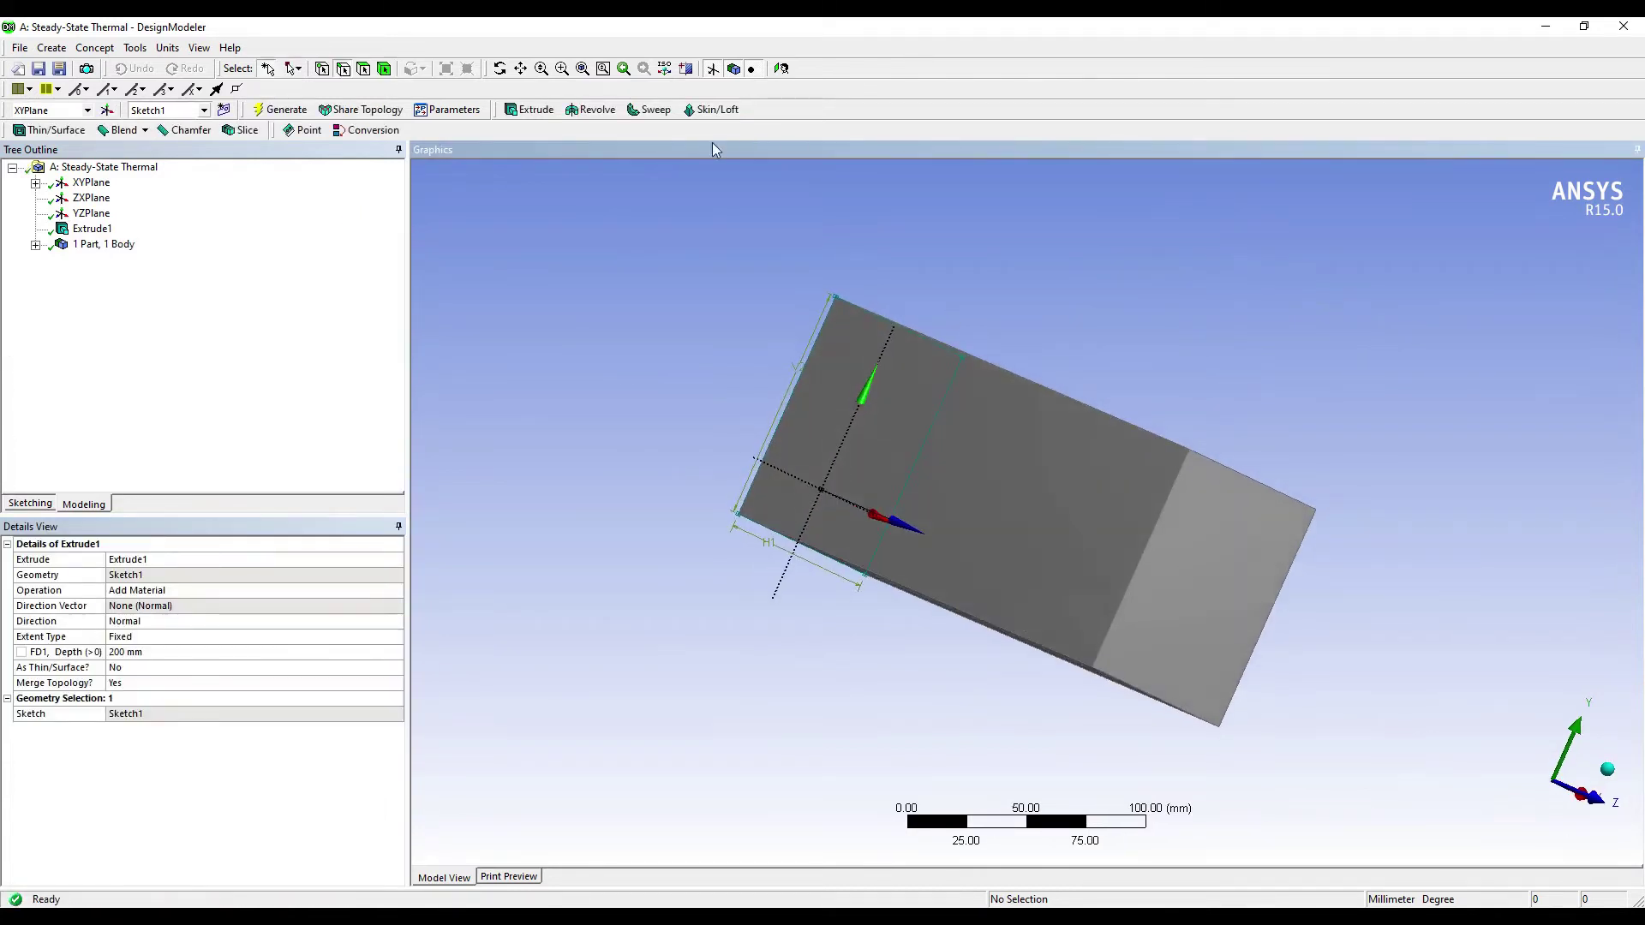
- Generate Plane4 on the block's end face, view it head-on, and begin sketching
left_click(1227, 545)
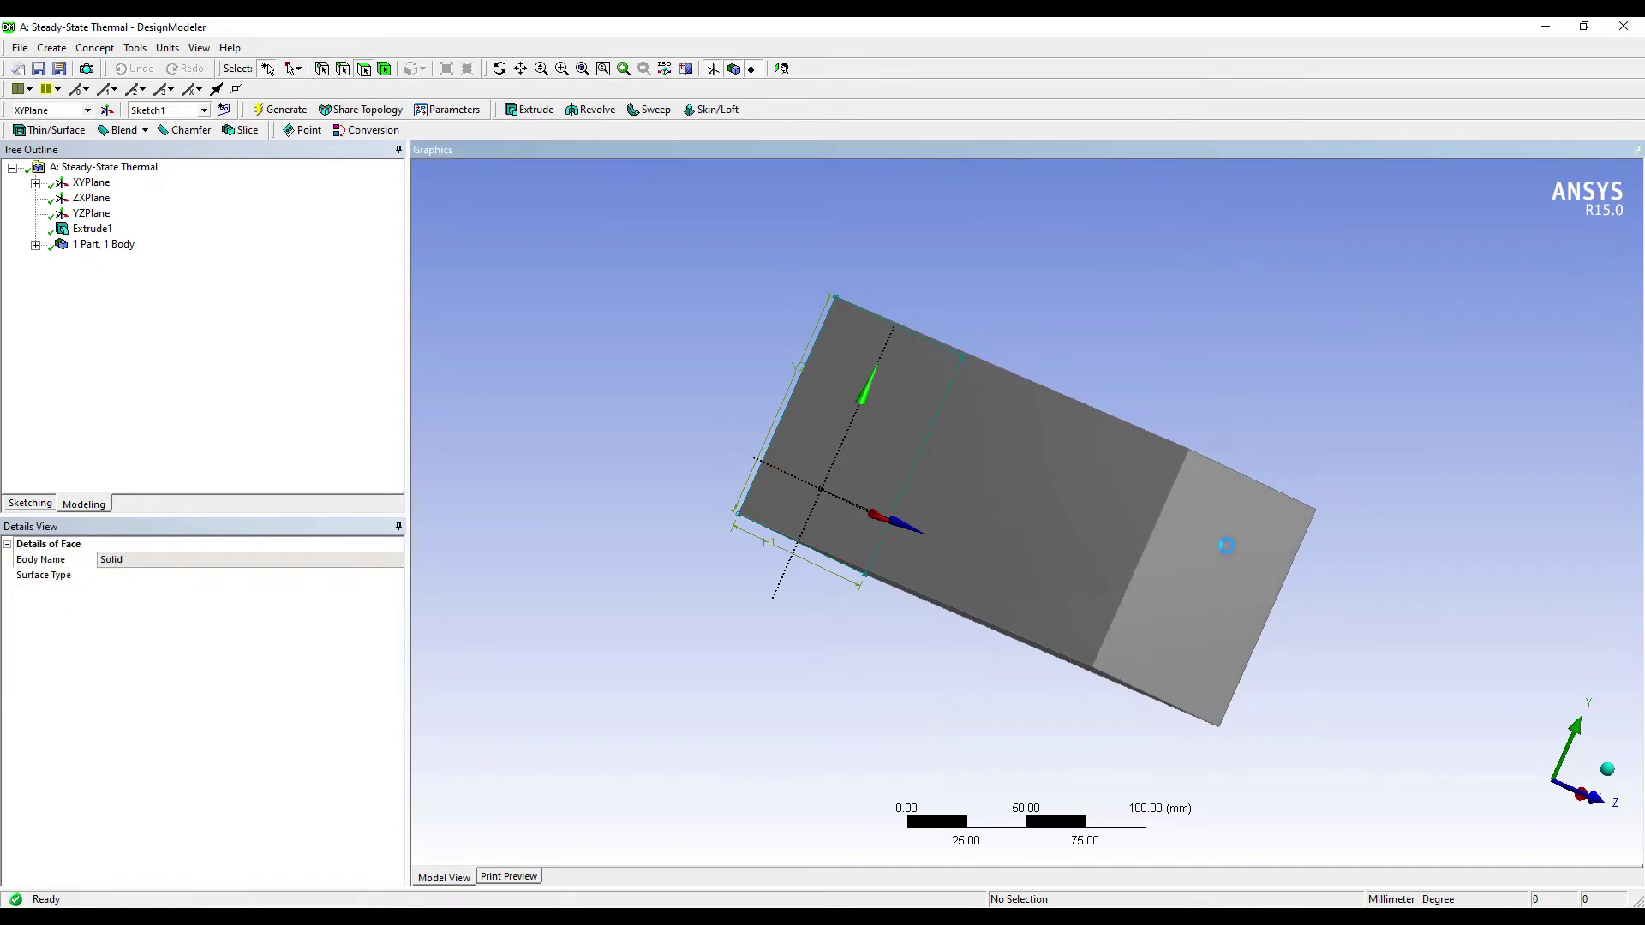
left_click(237, 88)
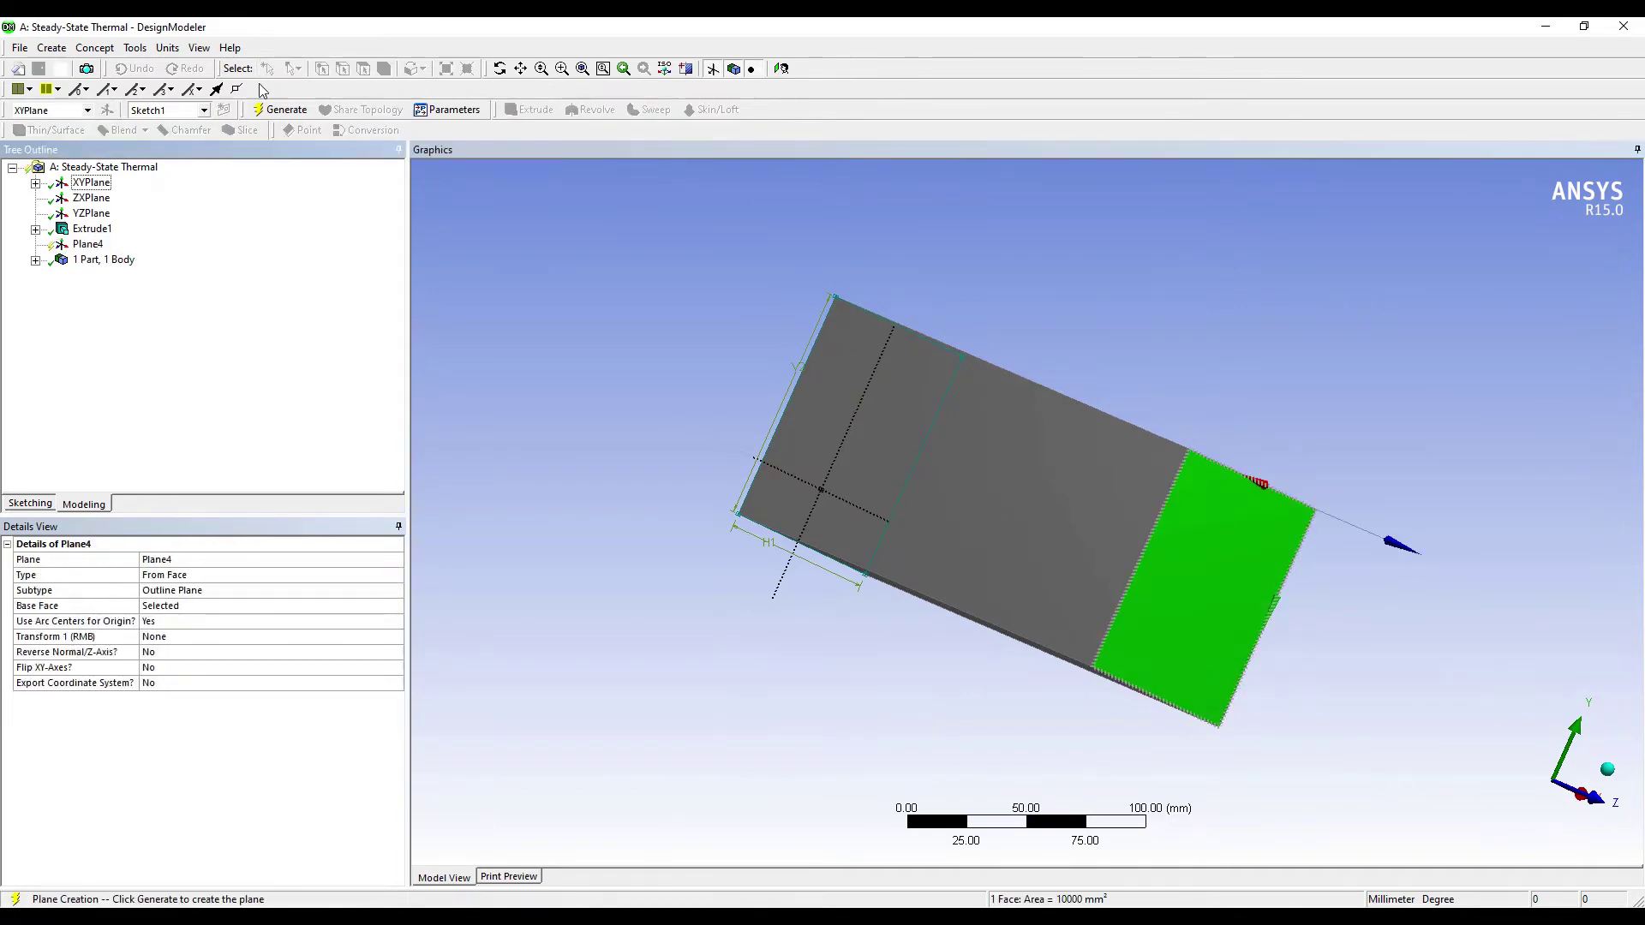
left_click(280, 109)
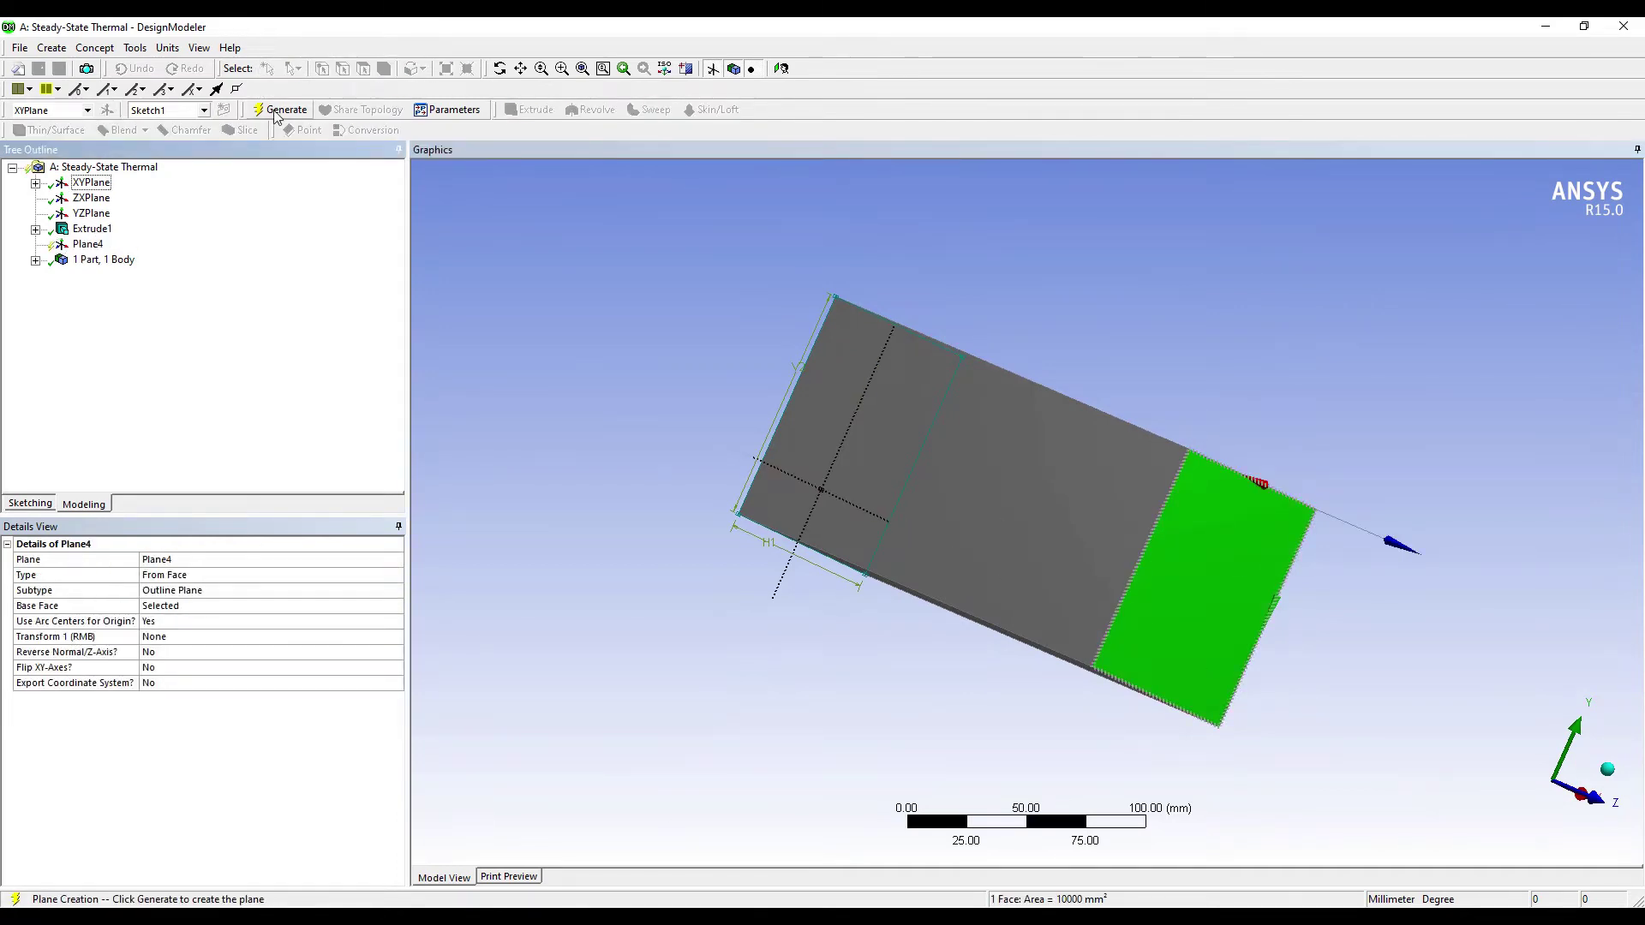
left_click(785, 70)
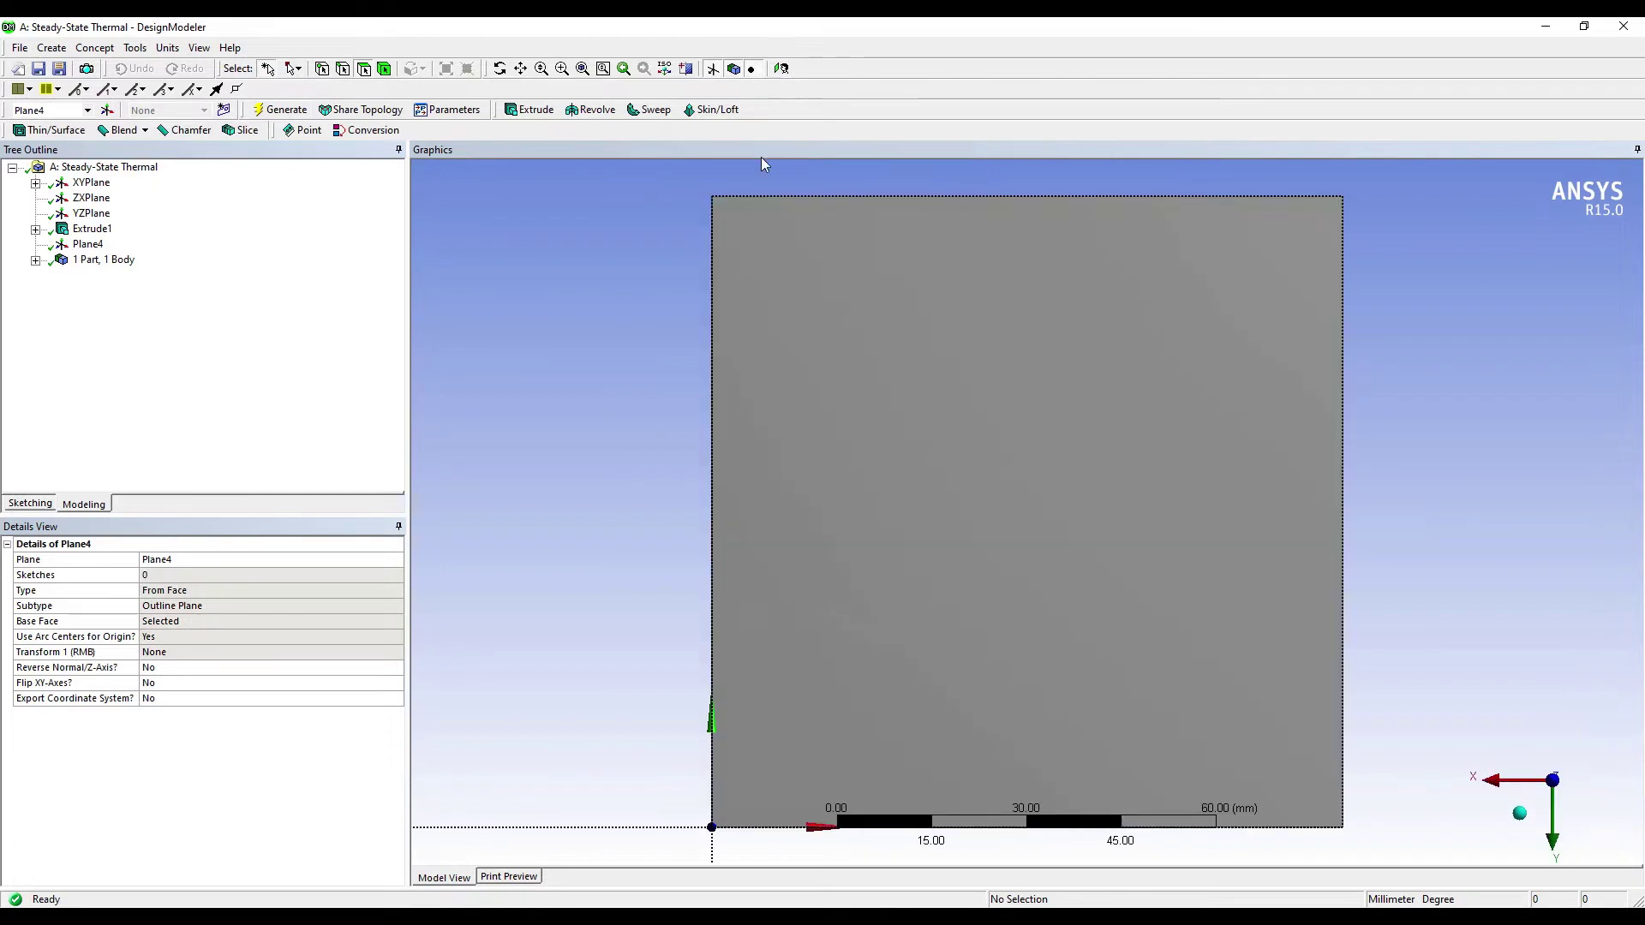
left_click(18, 505)
- Draw a rectangle on Plane4 over the end face
left_click(47, 267)
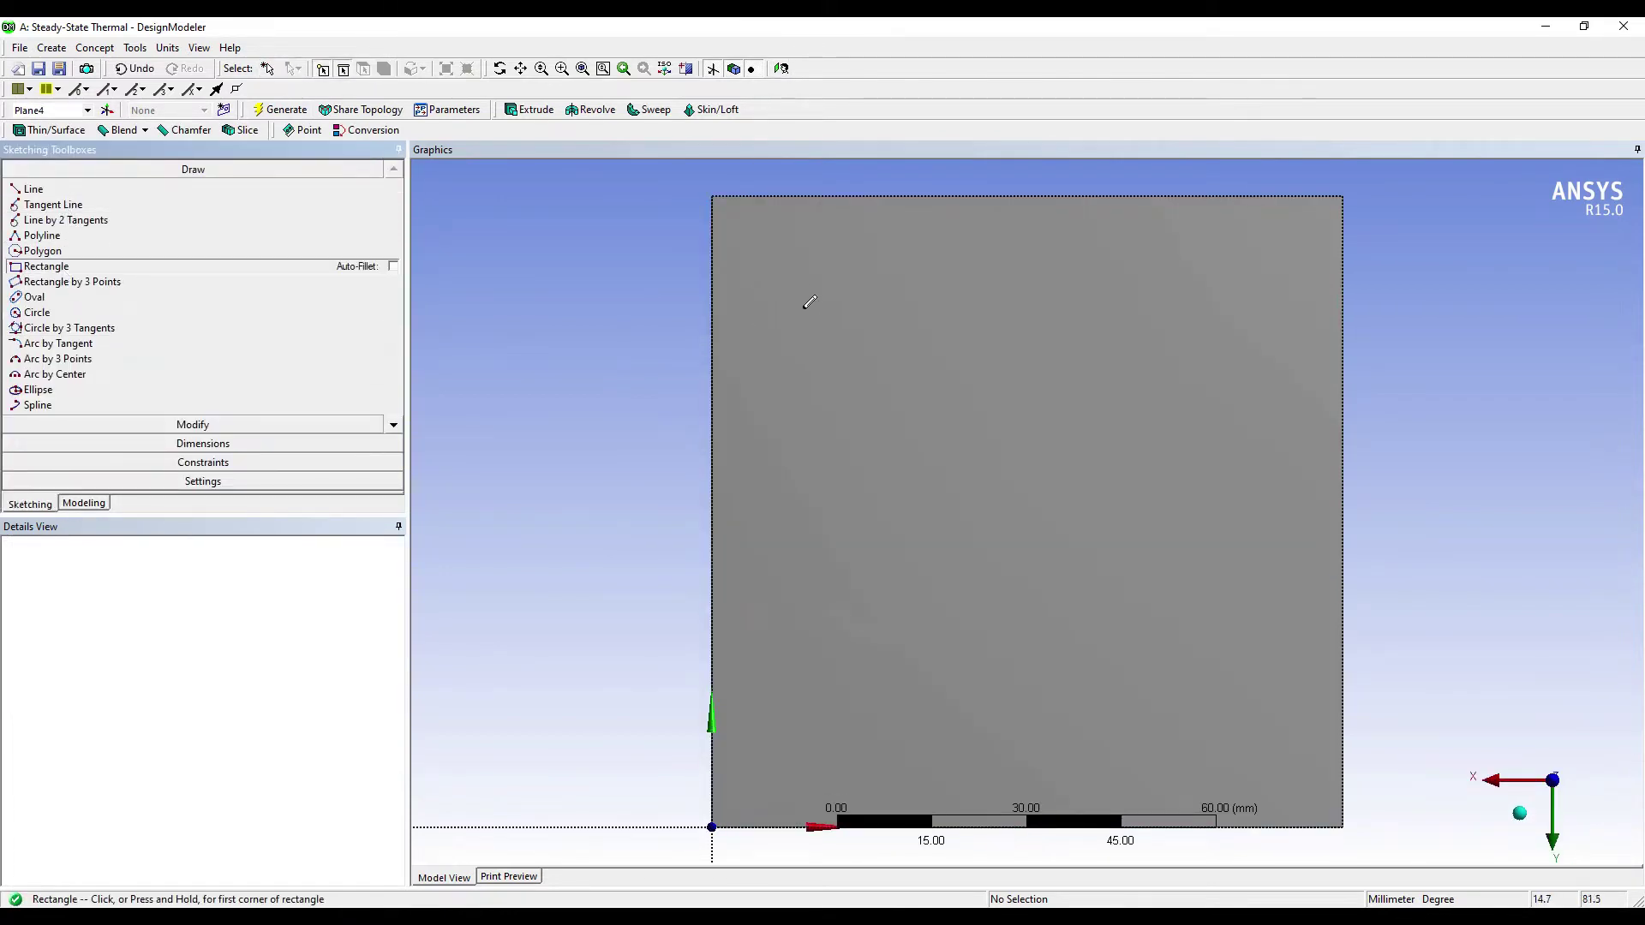
left_click(790, 295)
left_click(1256, 709)
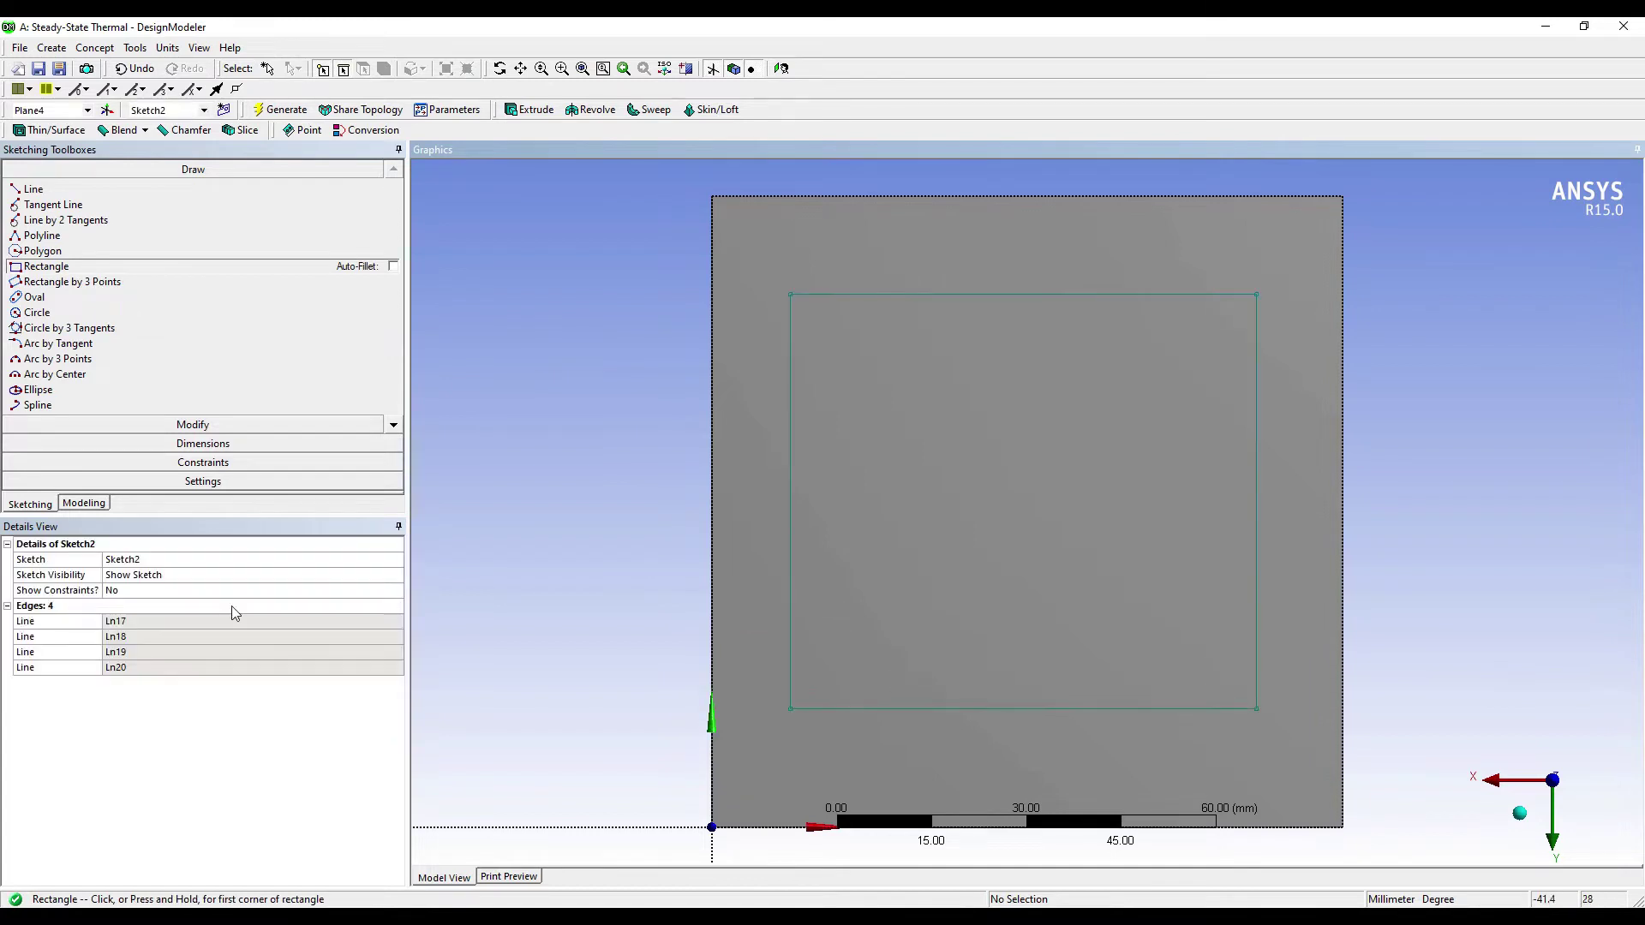
- Make the rectangle's top, right, bottom and left edges coincident with the face boundary
left_click(175, 467)
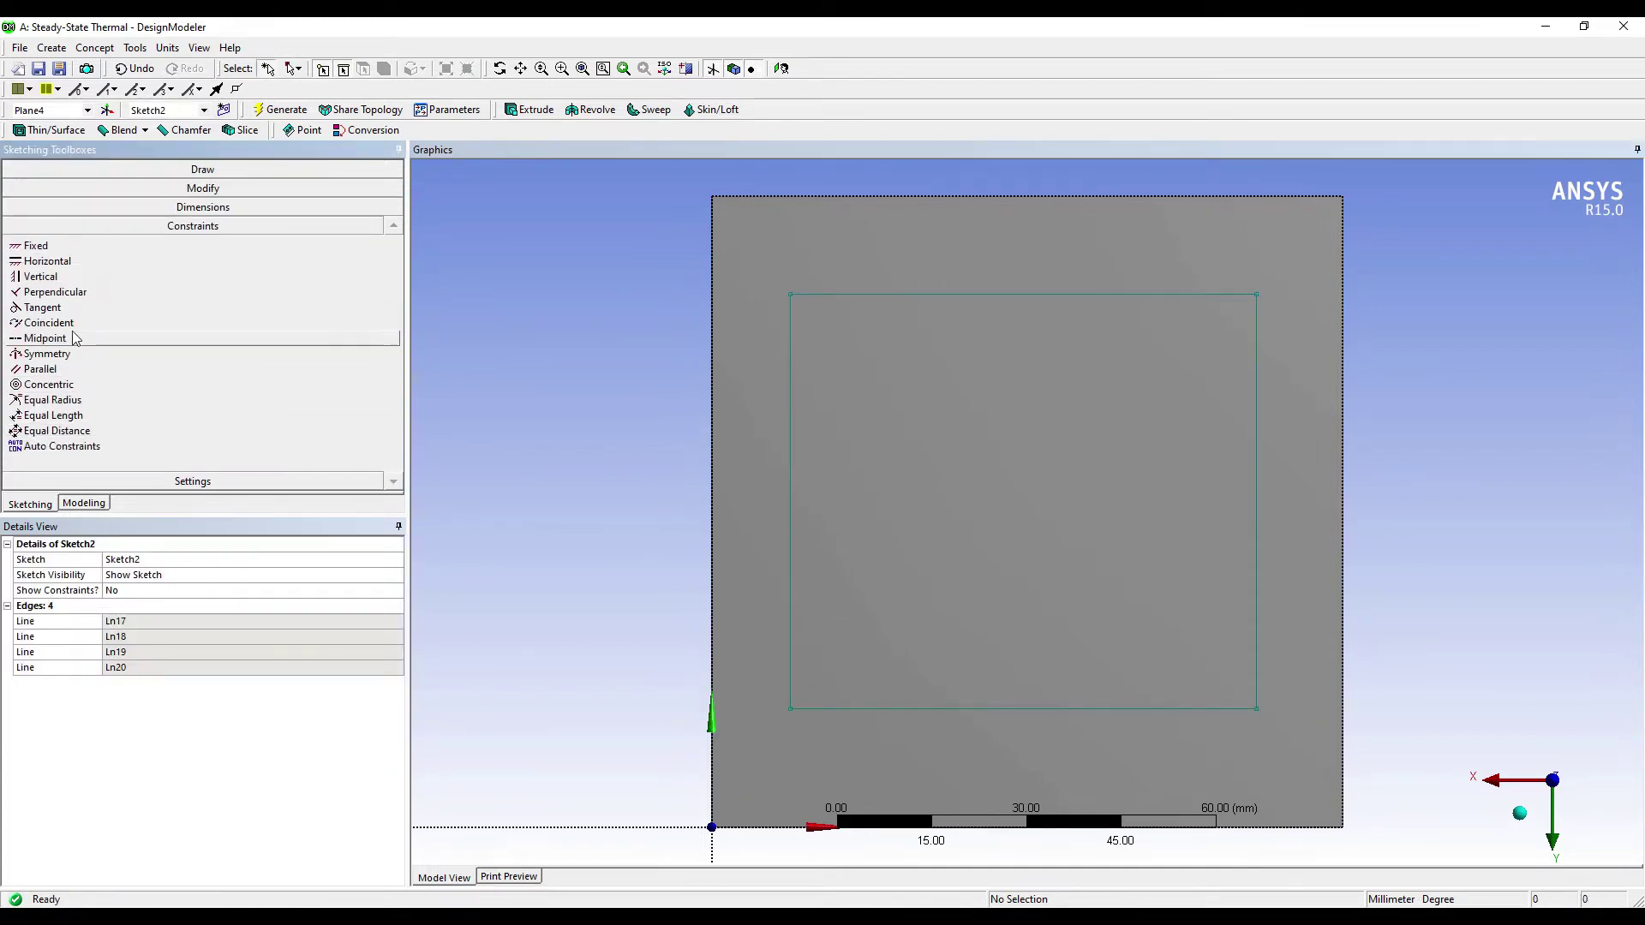
left_click(67, 325)
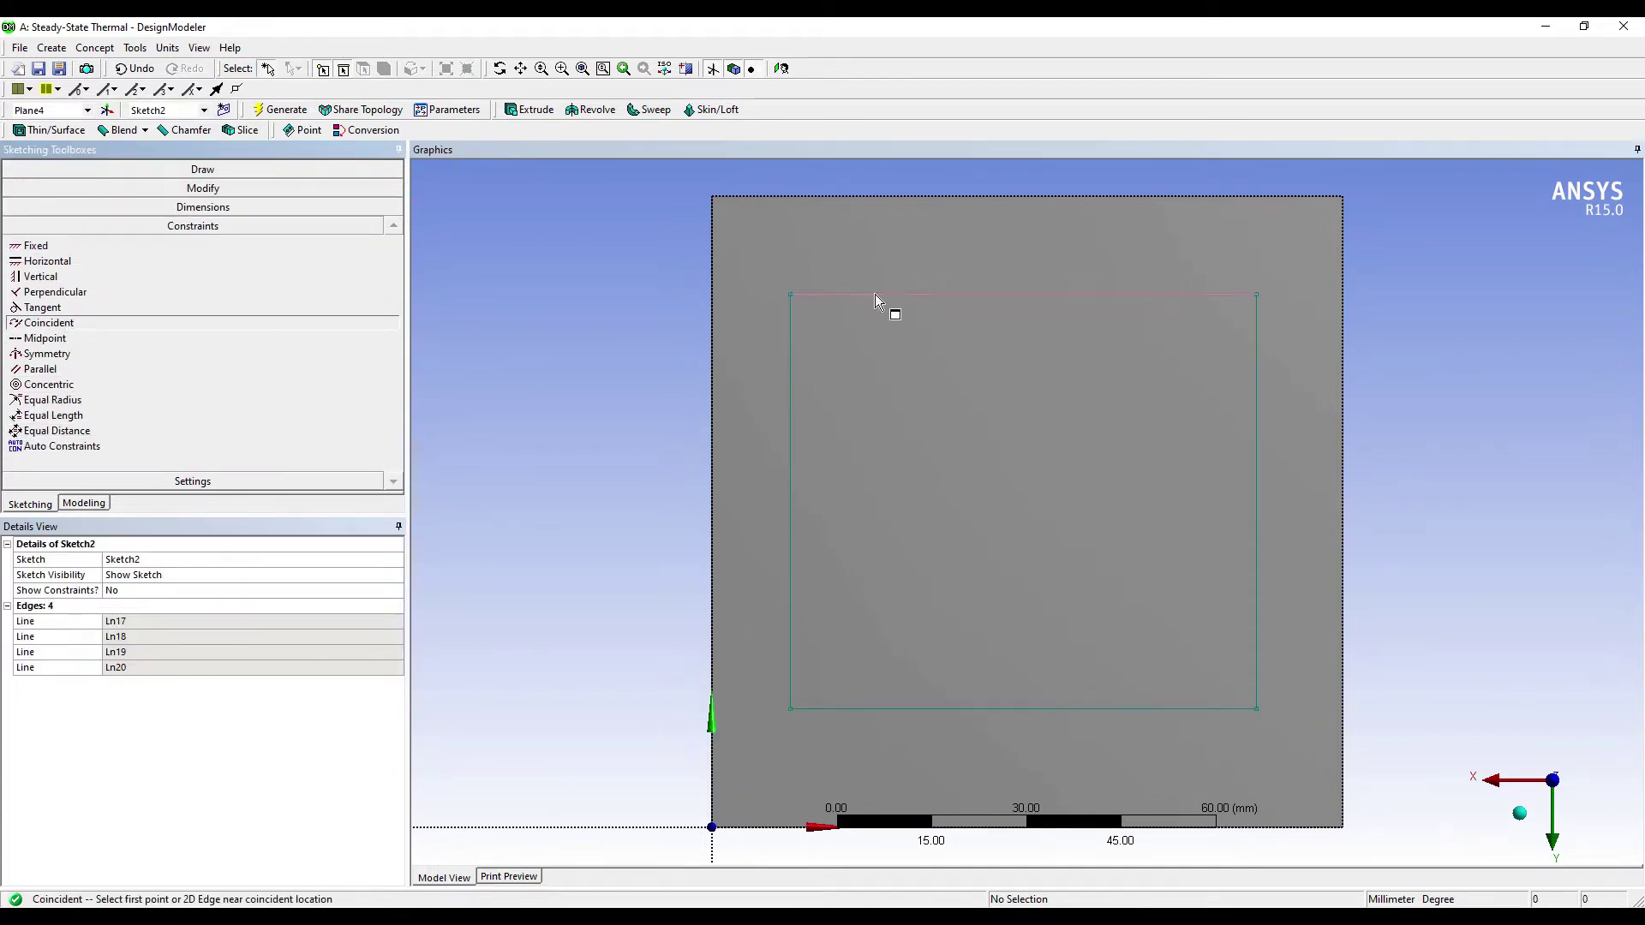
left_click(930, 292)
left_click(923, 198)
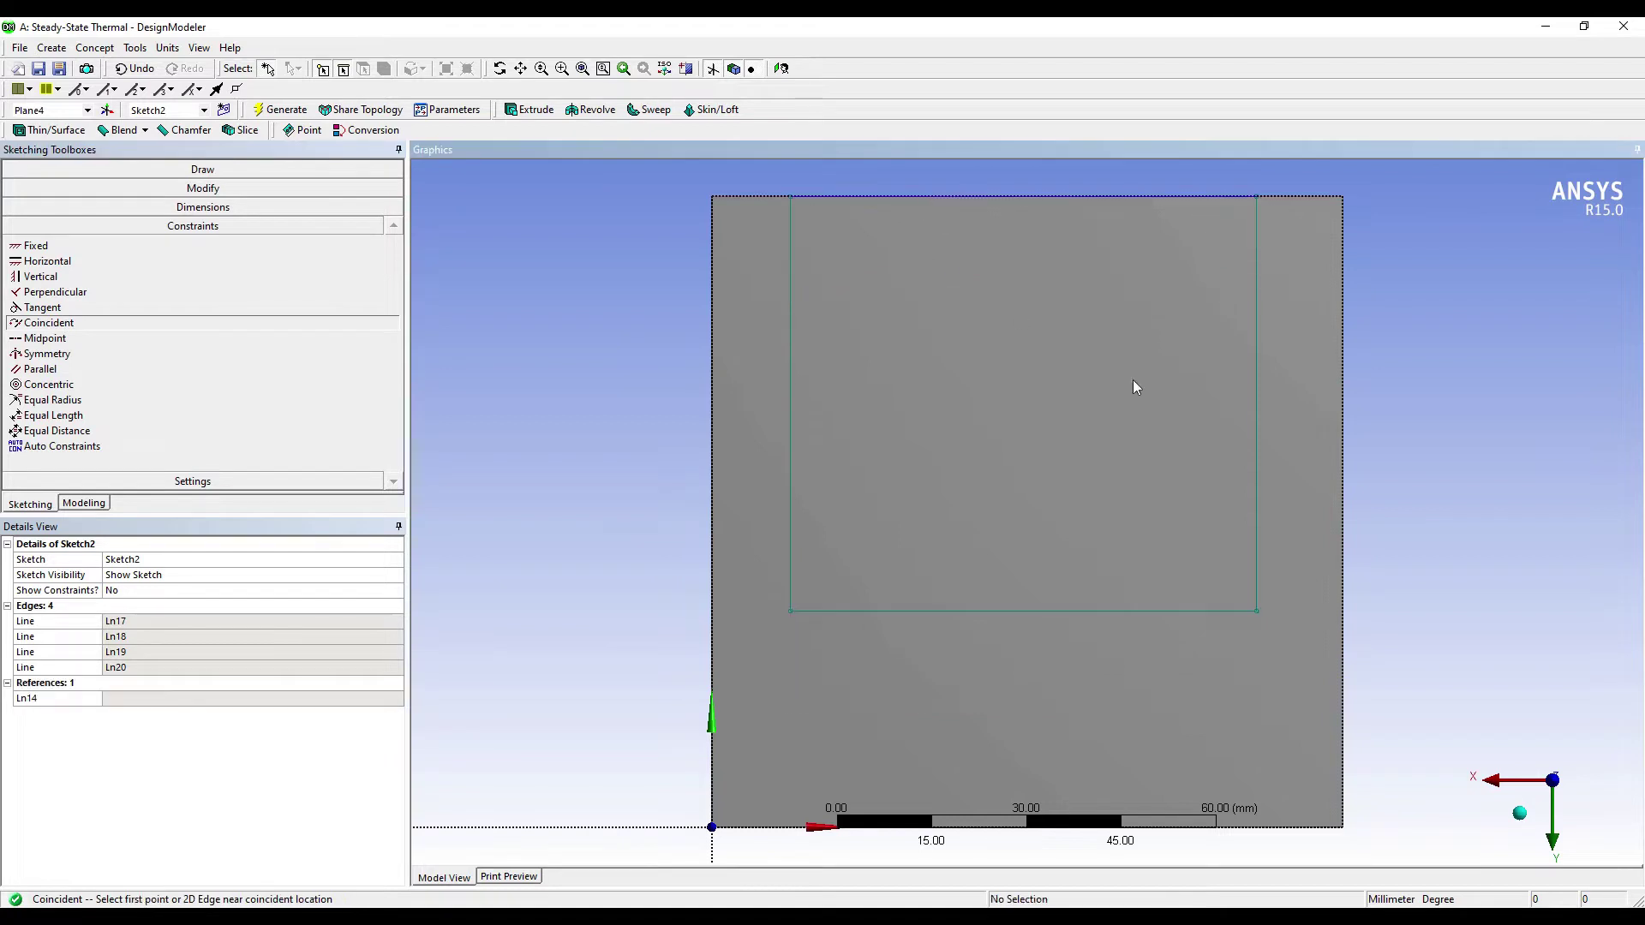
left_click(1256, 418)
left_click(1343, 415)
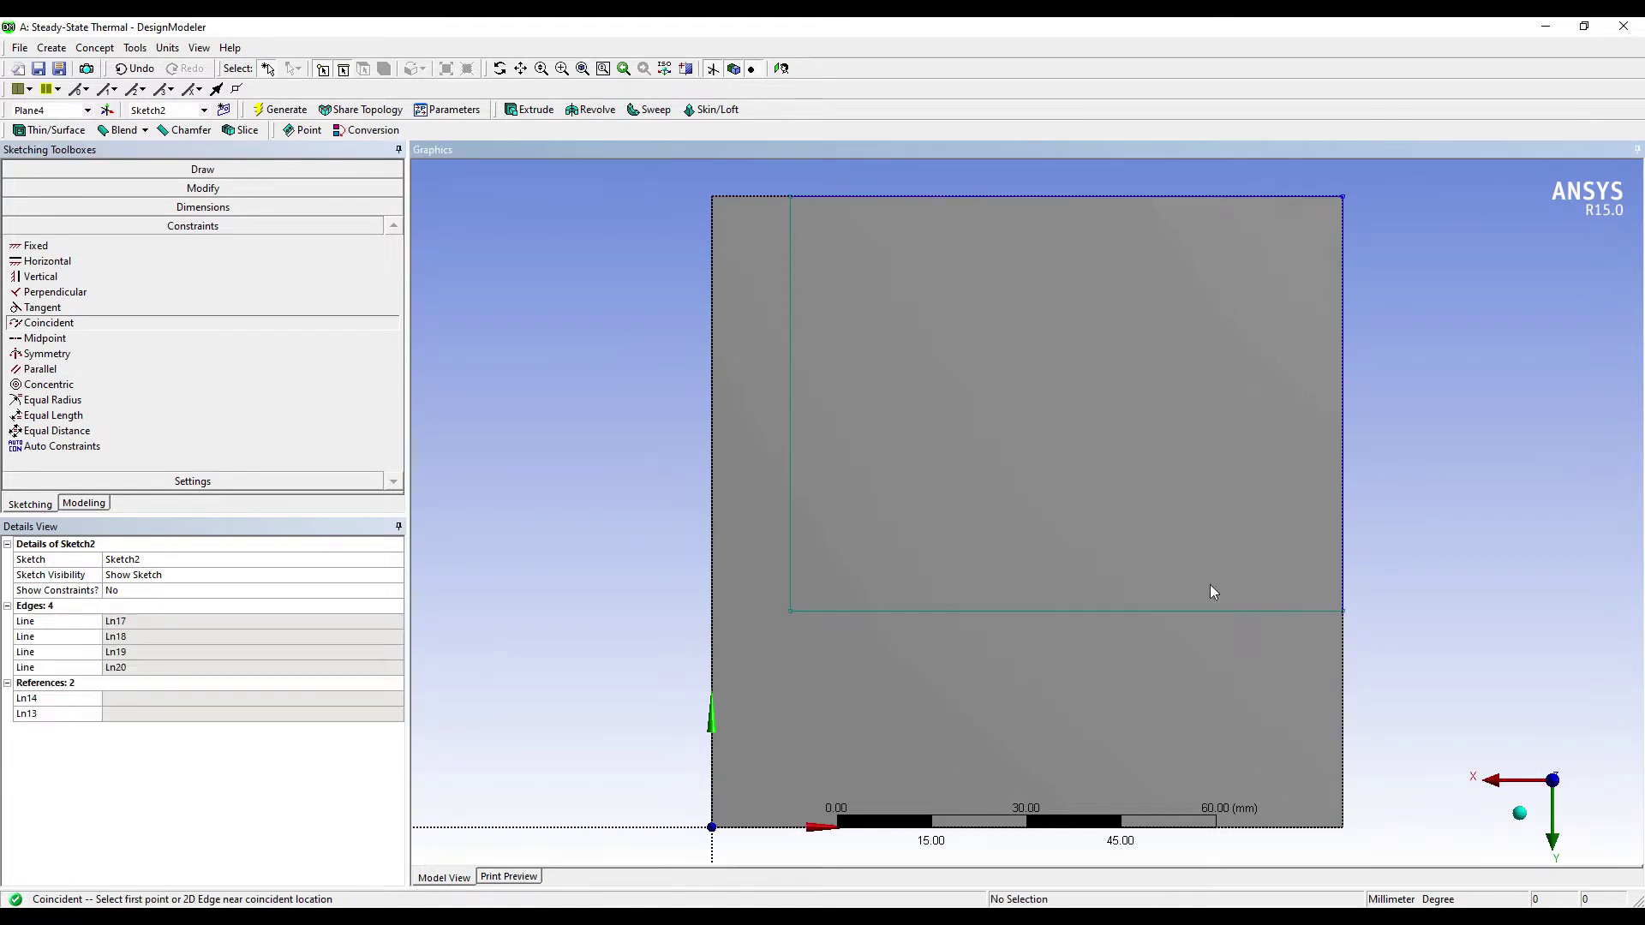
left_click(1031, 613)
left_click(1014, 826)
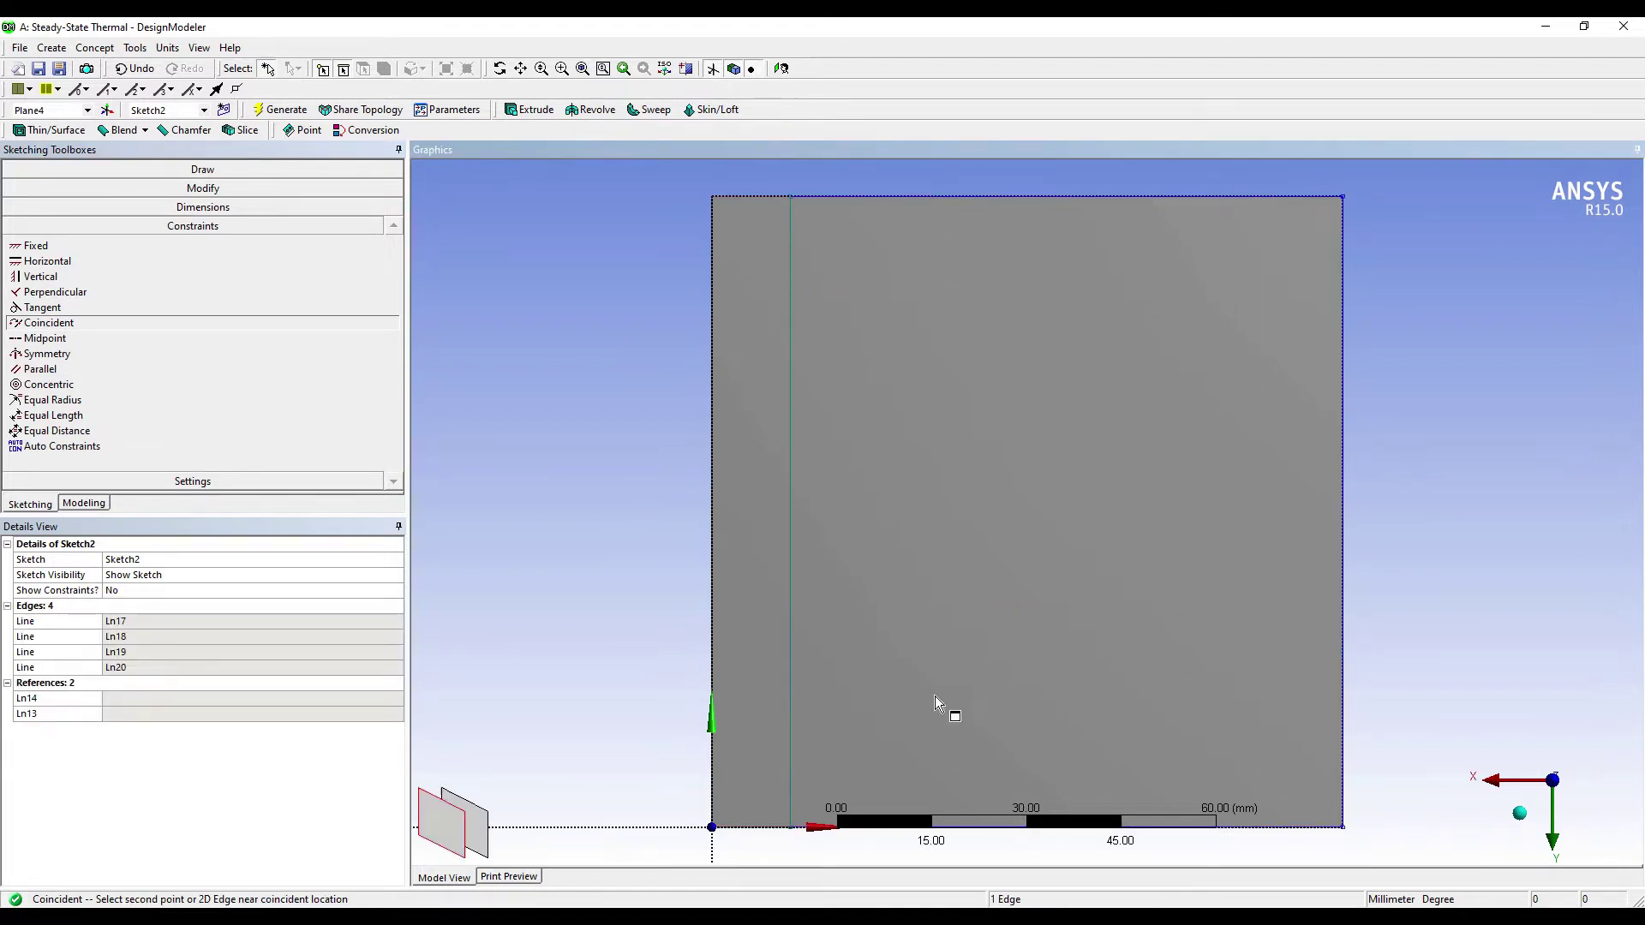
left_click(787, 526)
left_click(710, 526)
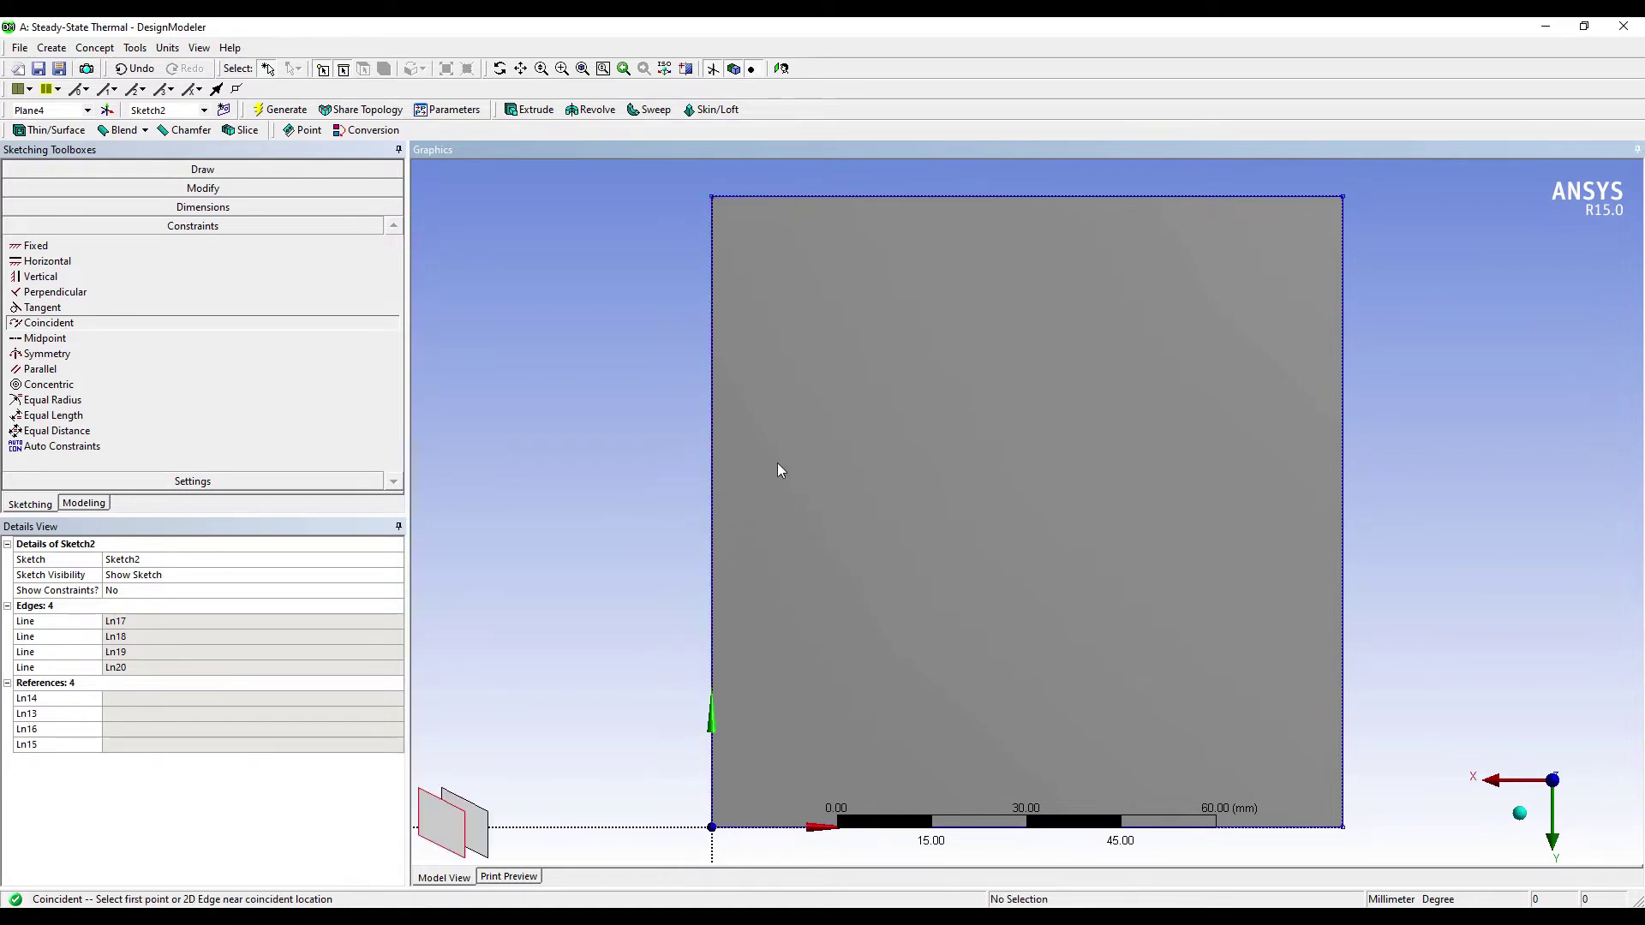
- Start a second extrusion from Sketch2
left_click(514, 111)
middle_click_drag(917, 402, 1126, 433)
scroll(1154, 460, "down", 5)
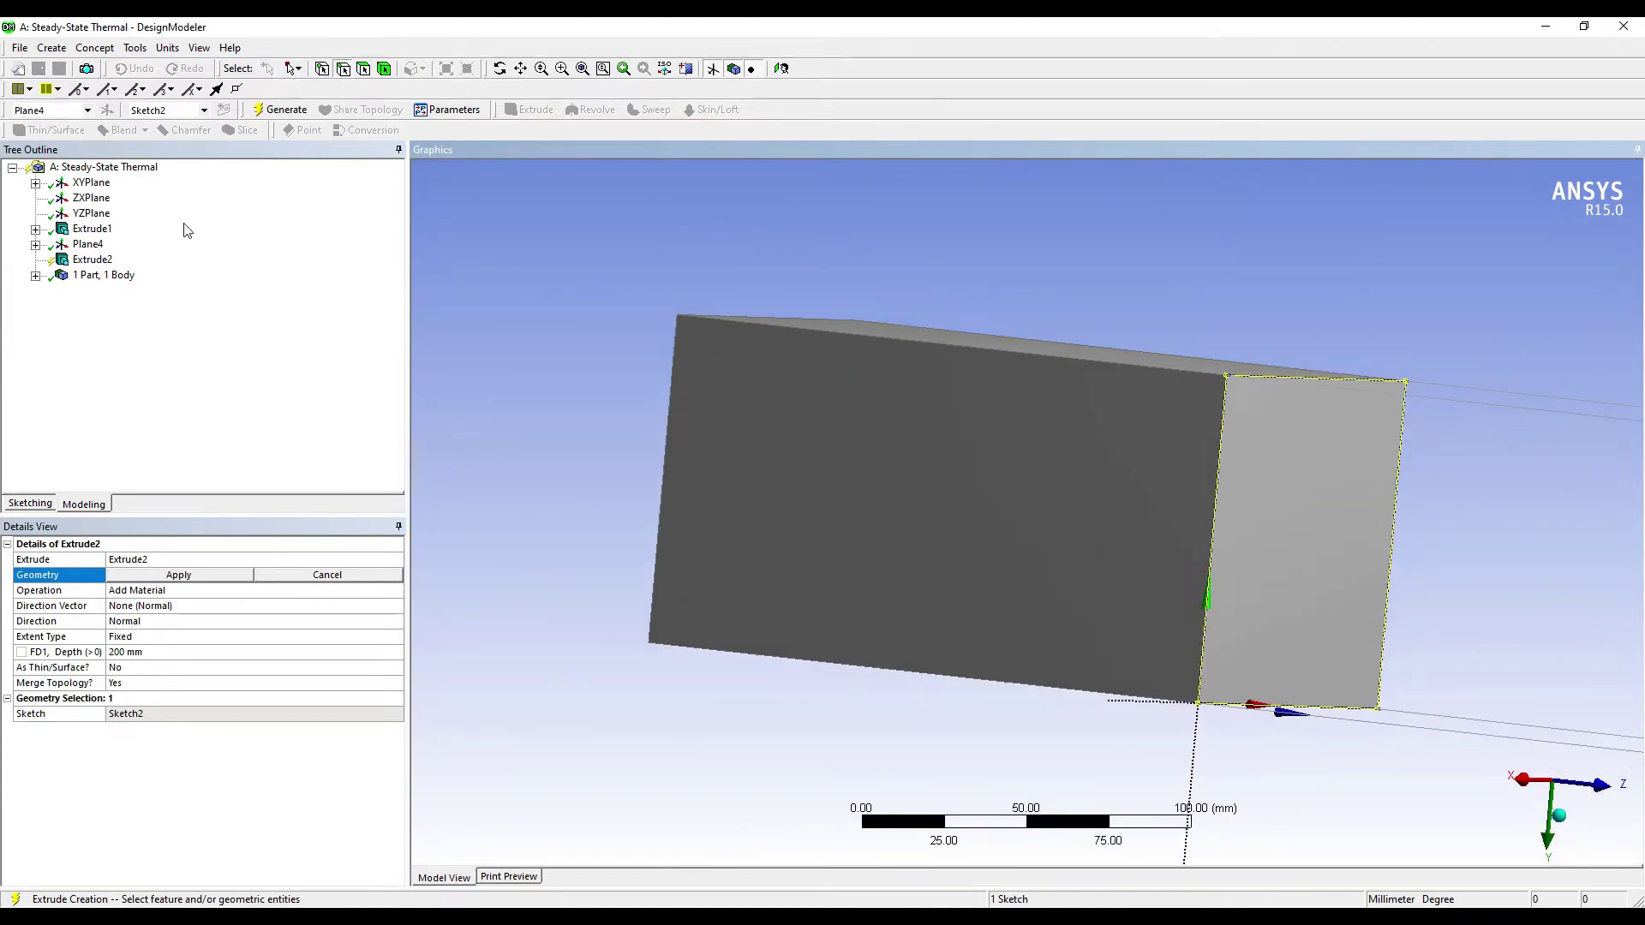
- Set Extrude2 to use Sketch2 with the Add Frozen operation
left_click(180, 575)
left_click(159, 591)
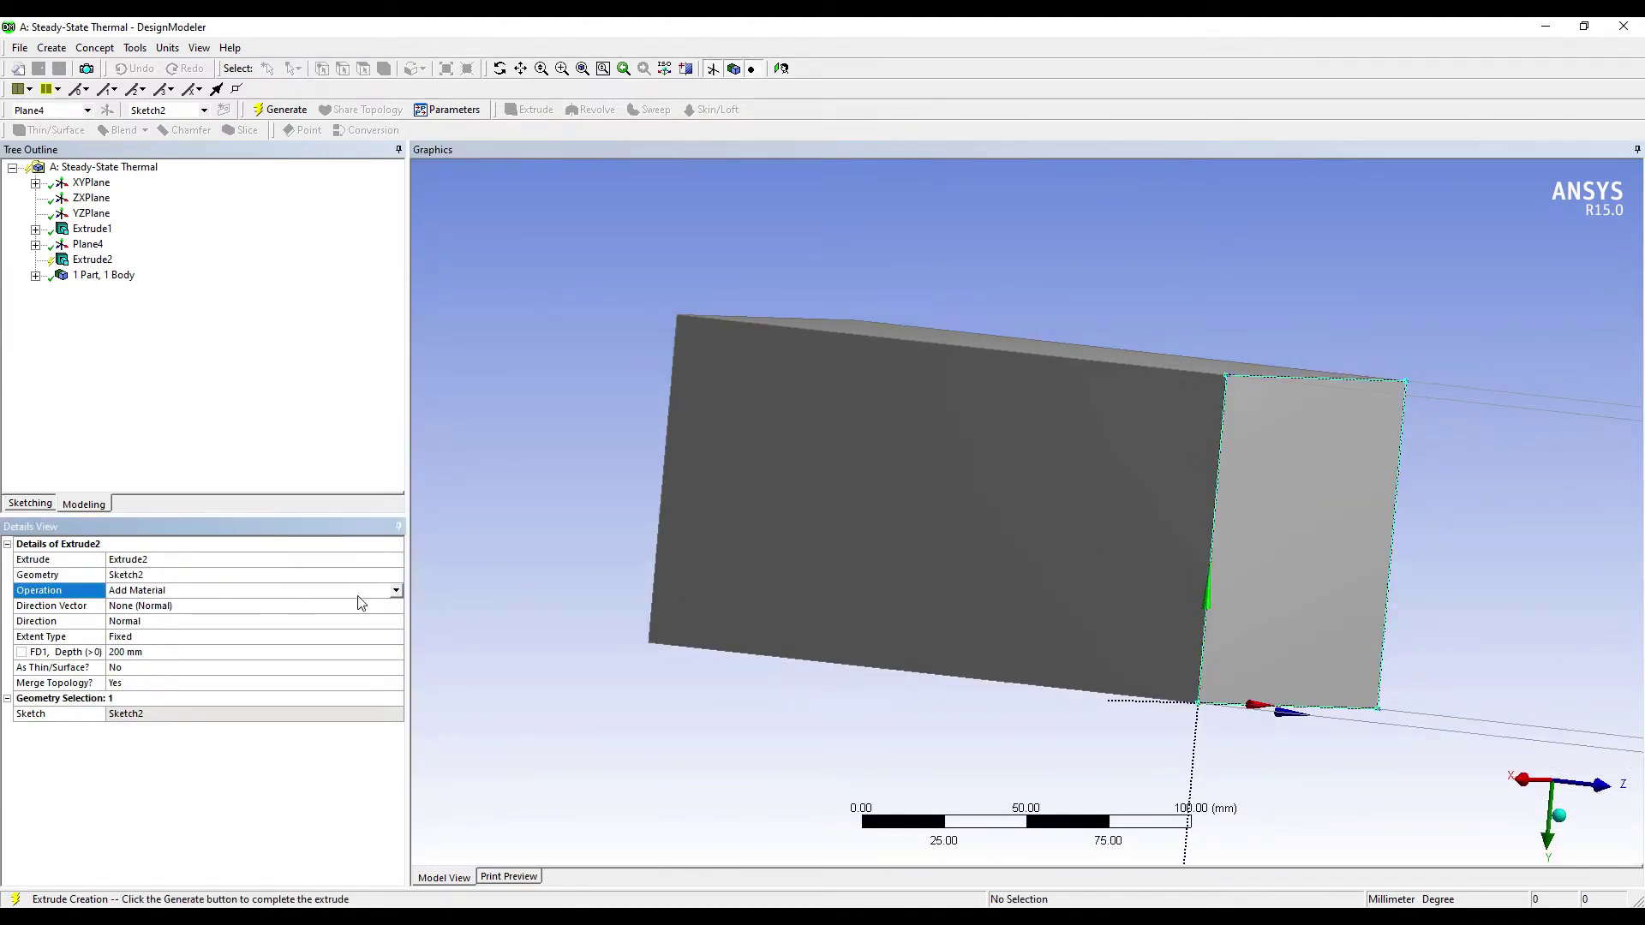
left_click(398, 591)
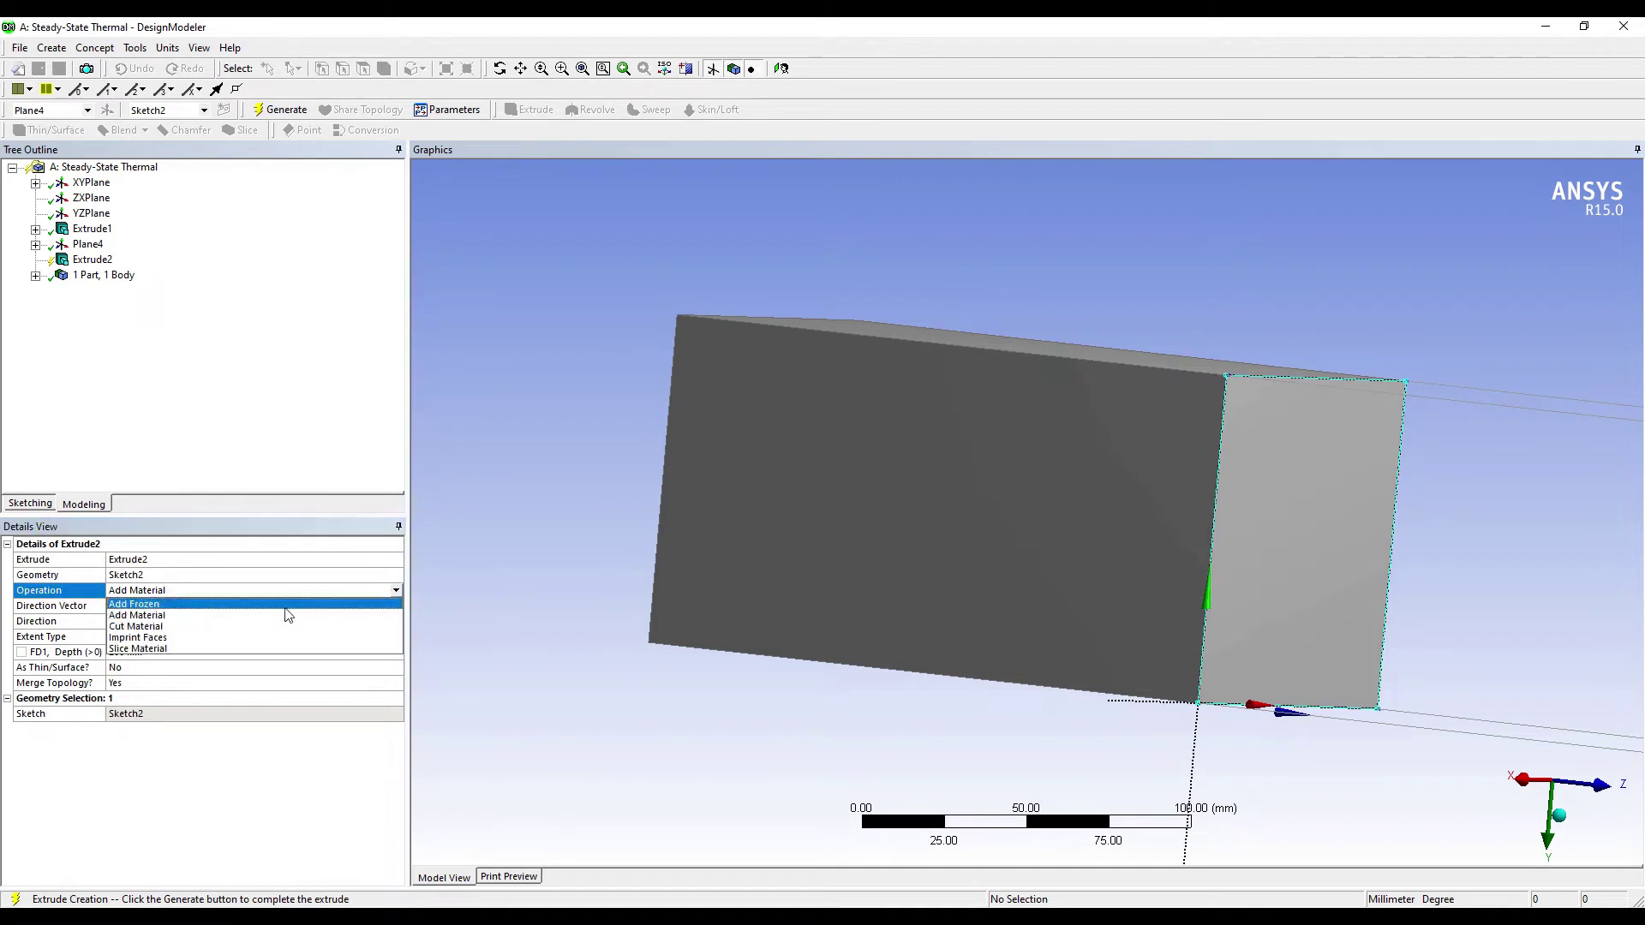
left_click(221, 613)
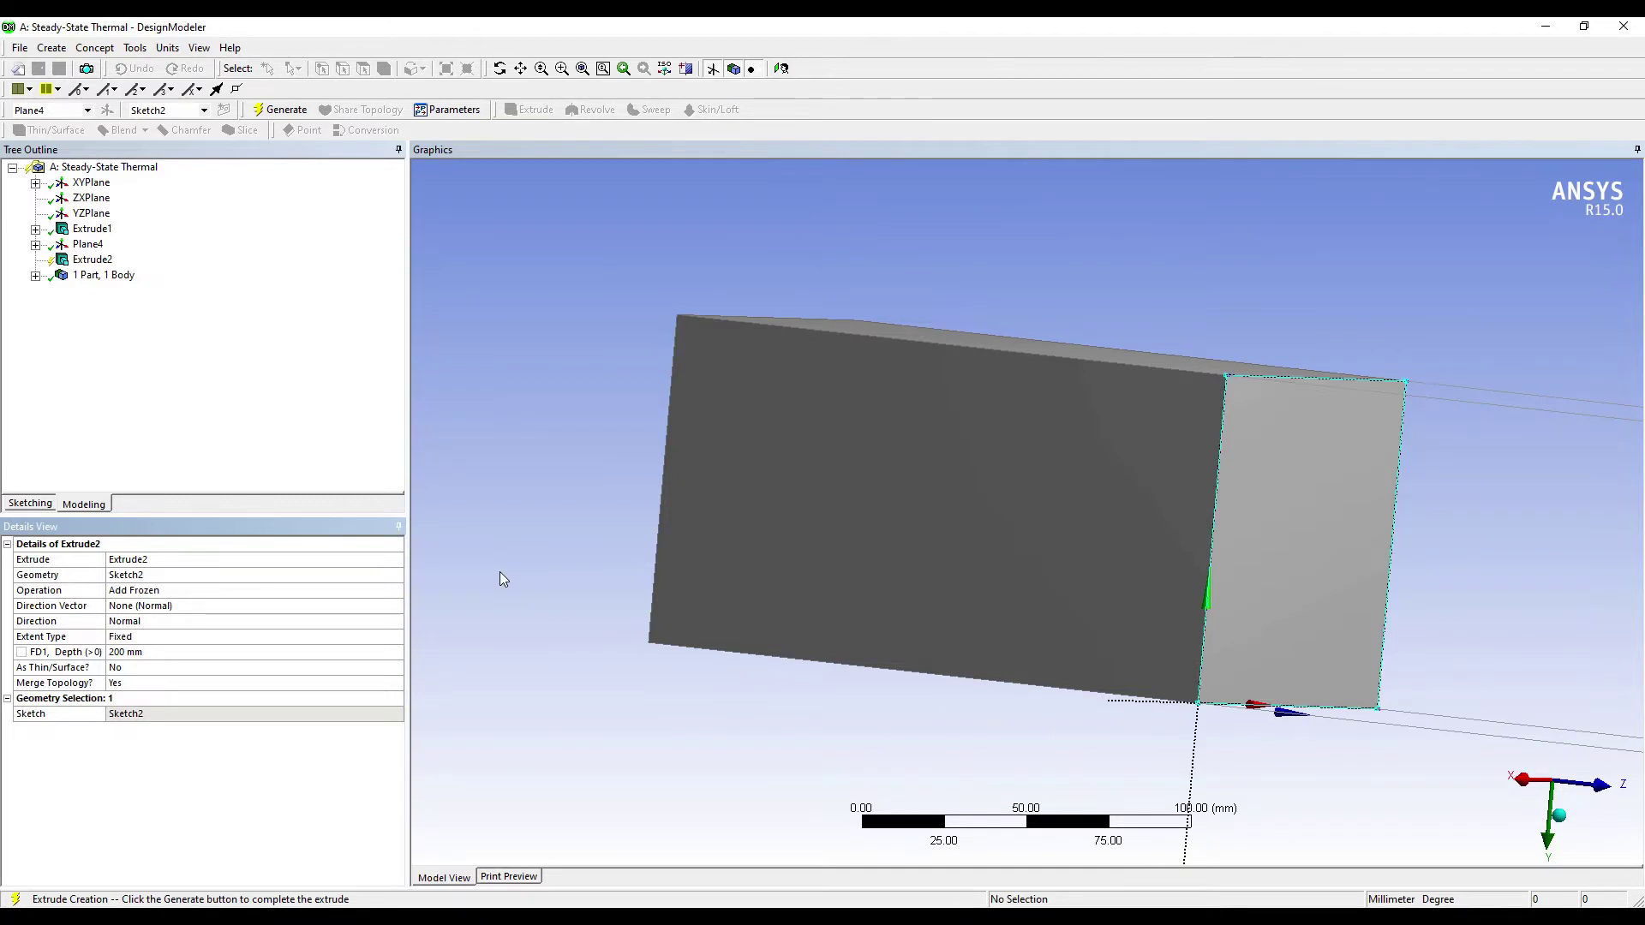
- Generate the 200 mm Extrude2, giving two separate bodies, and select the new end face
scroll(500, 572, "down", 3)
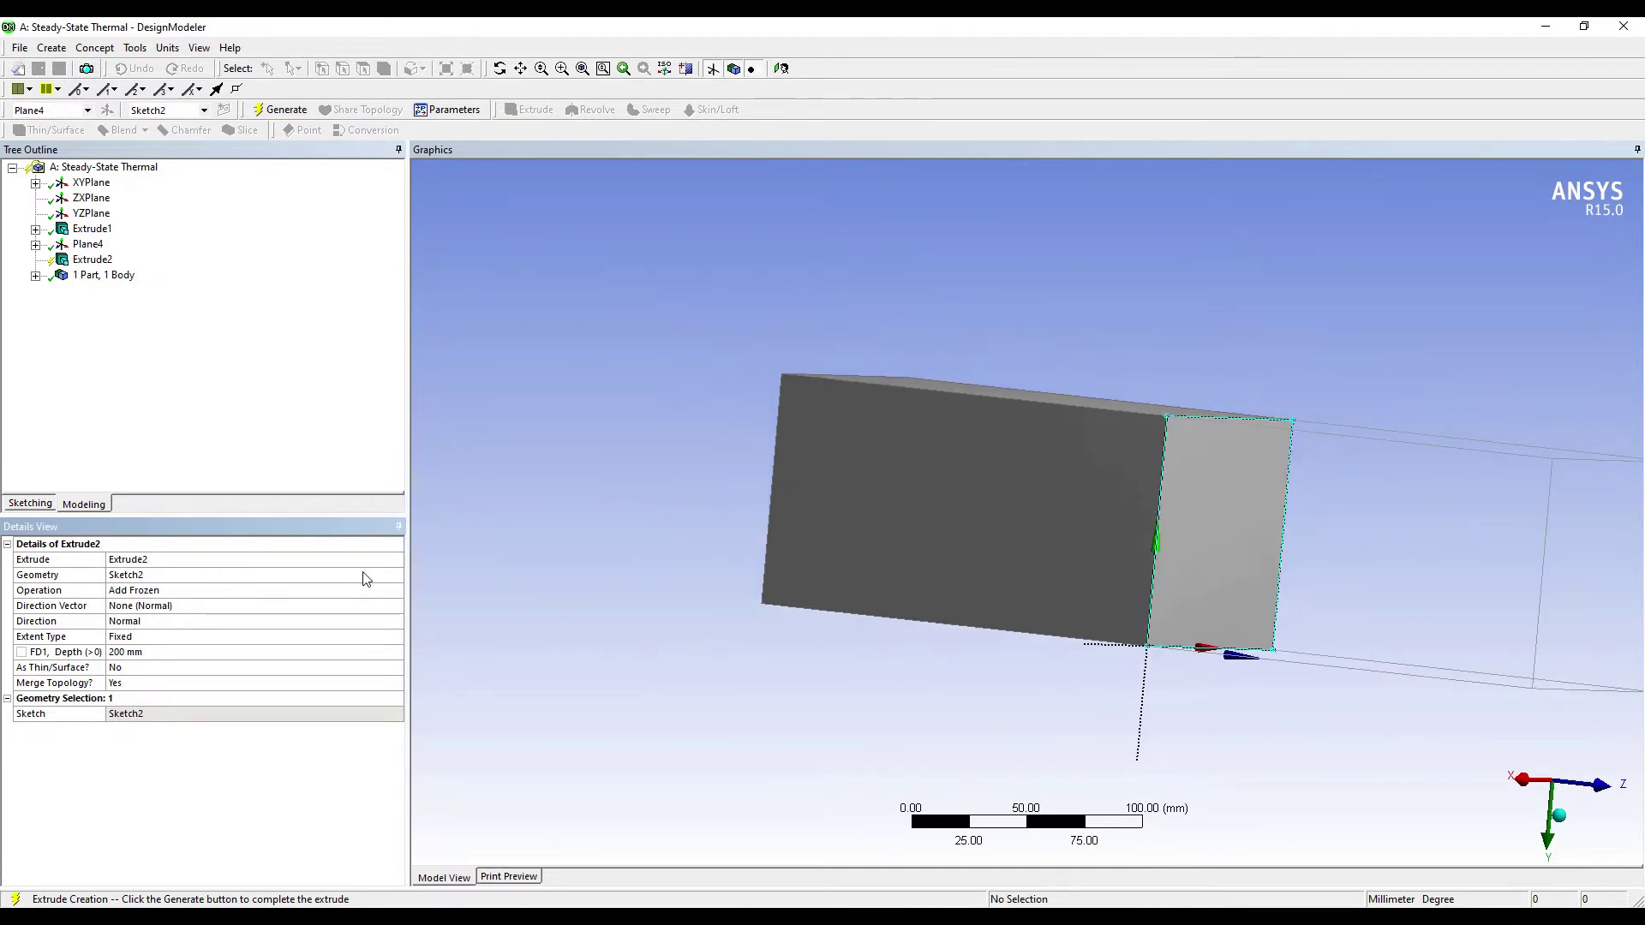
scroll(742, 598, "down", 2)
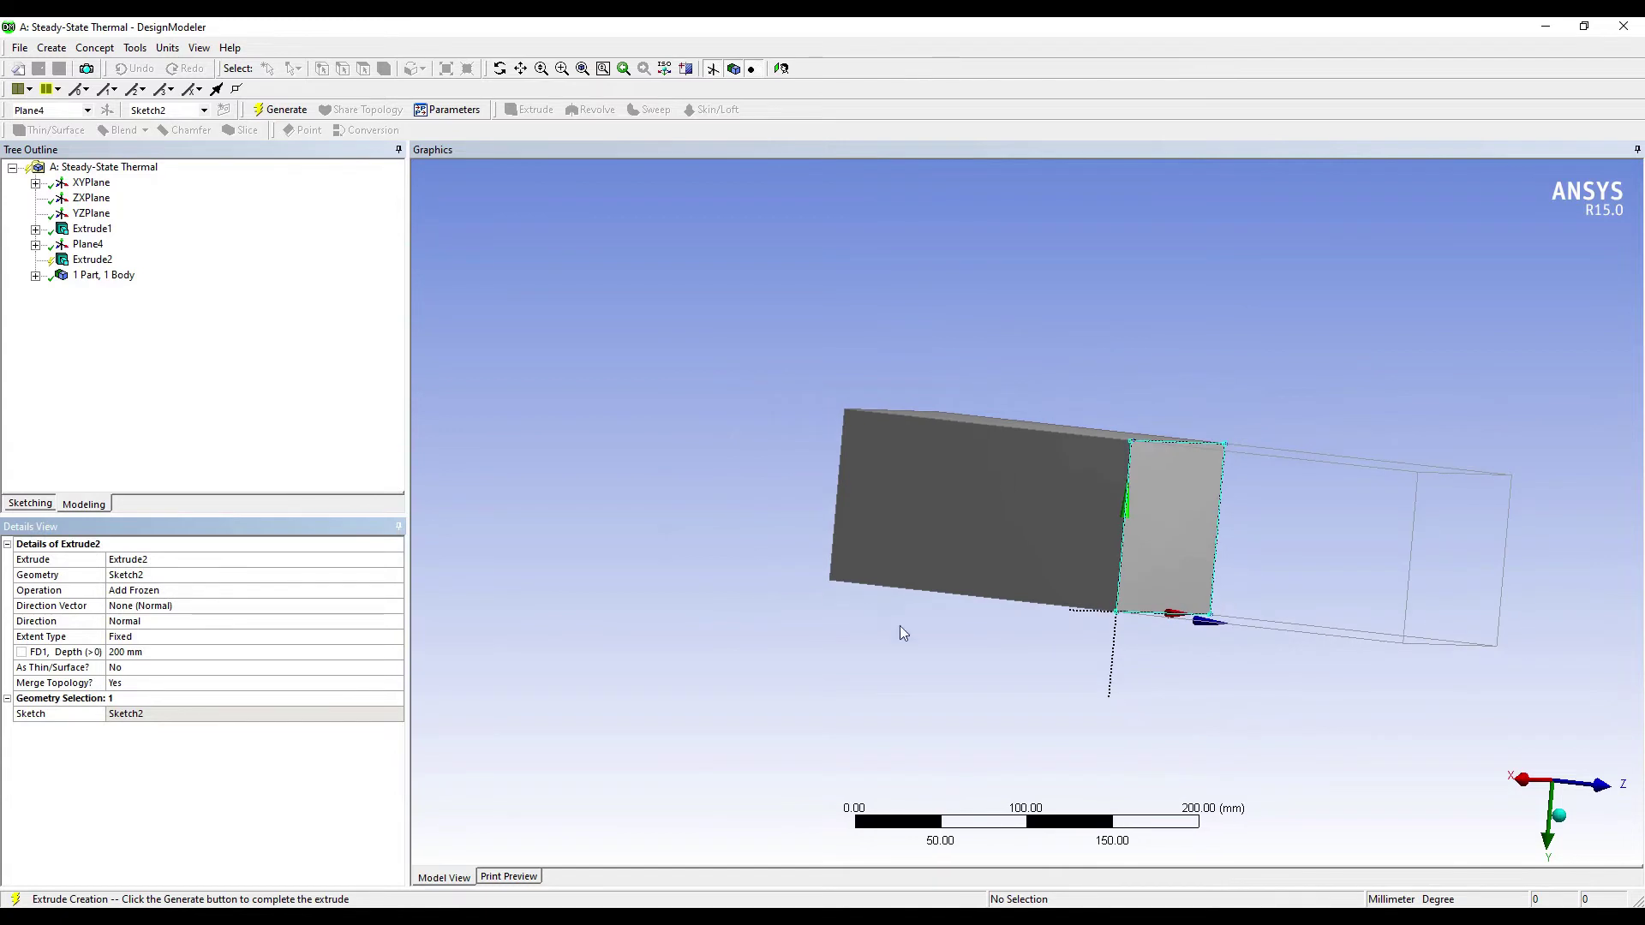
middle_click_drag(900, 627, 888, 485)
middle_click_drag(1120, 448, 1100, 492)
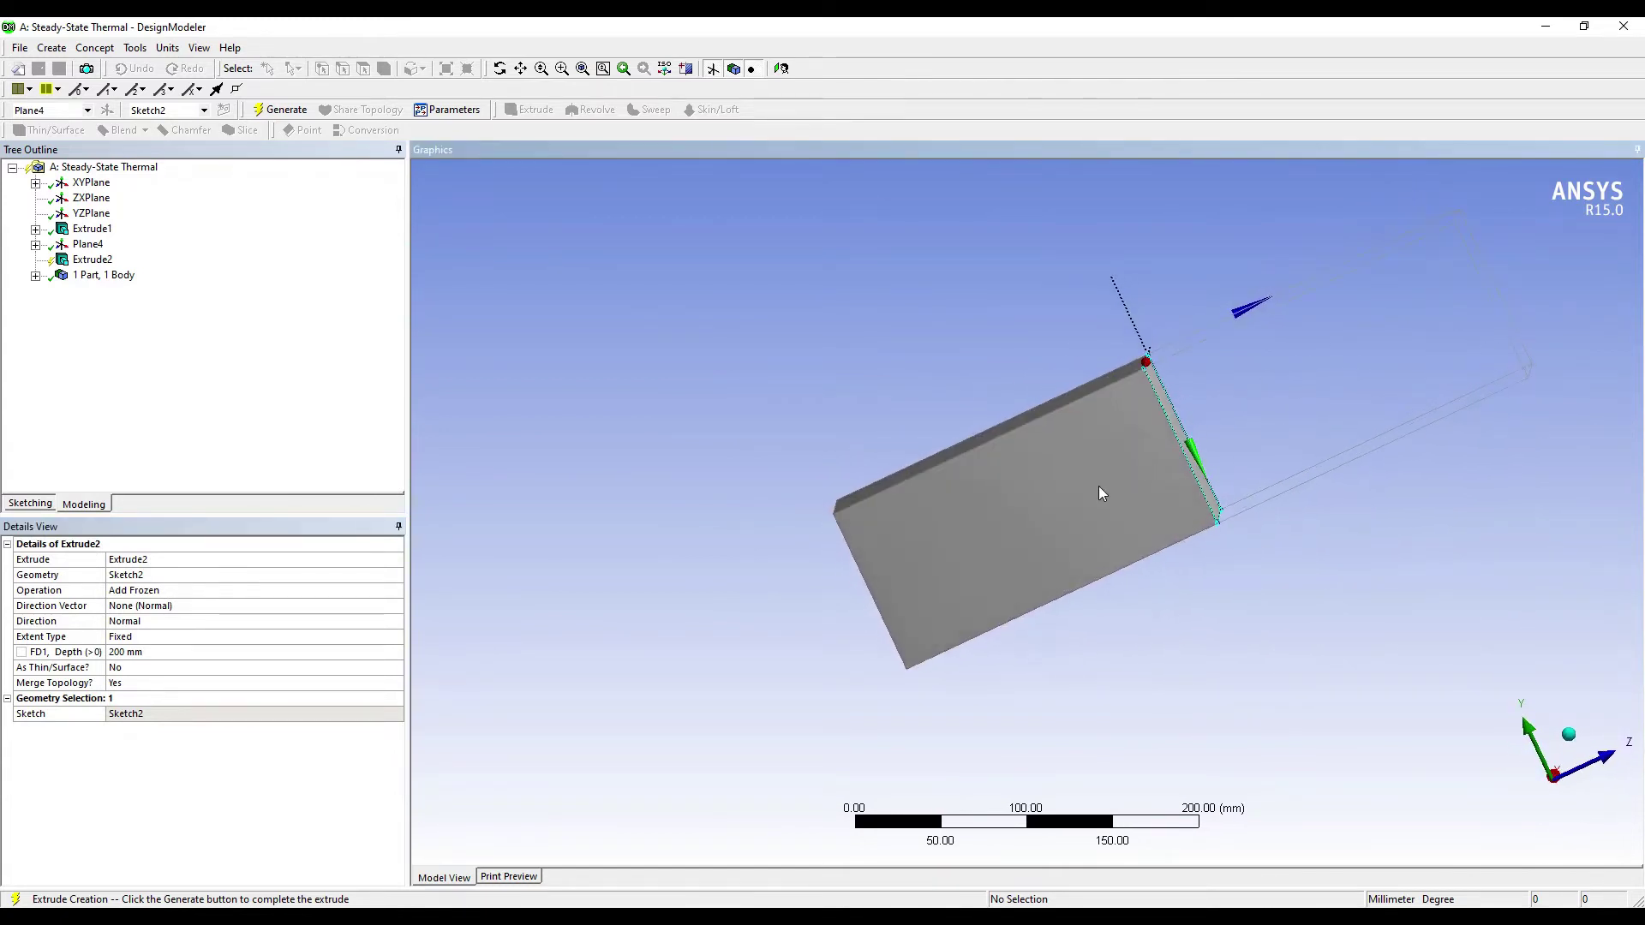
scroll(1098, 485, "up", 1)
left_click(285, 109)
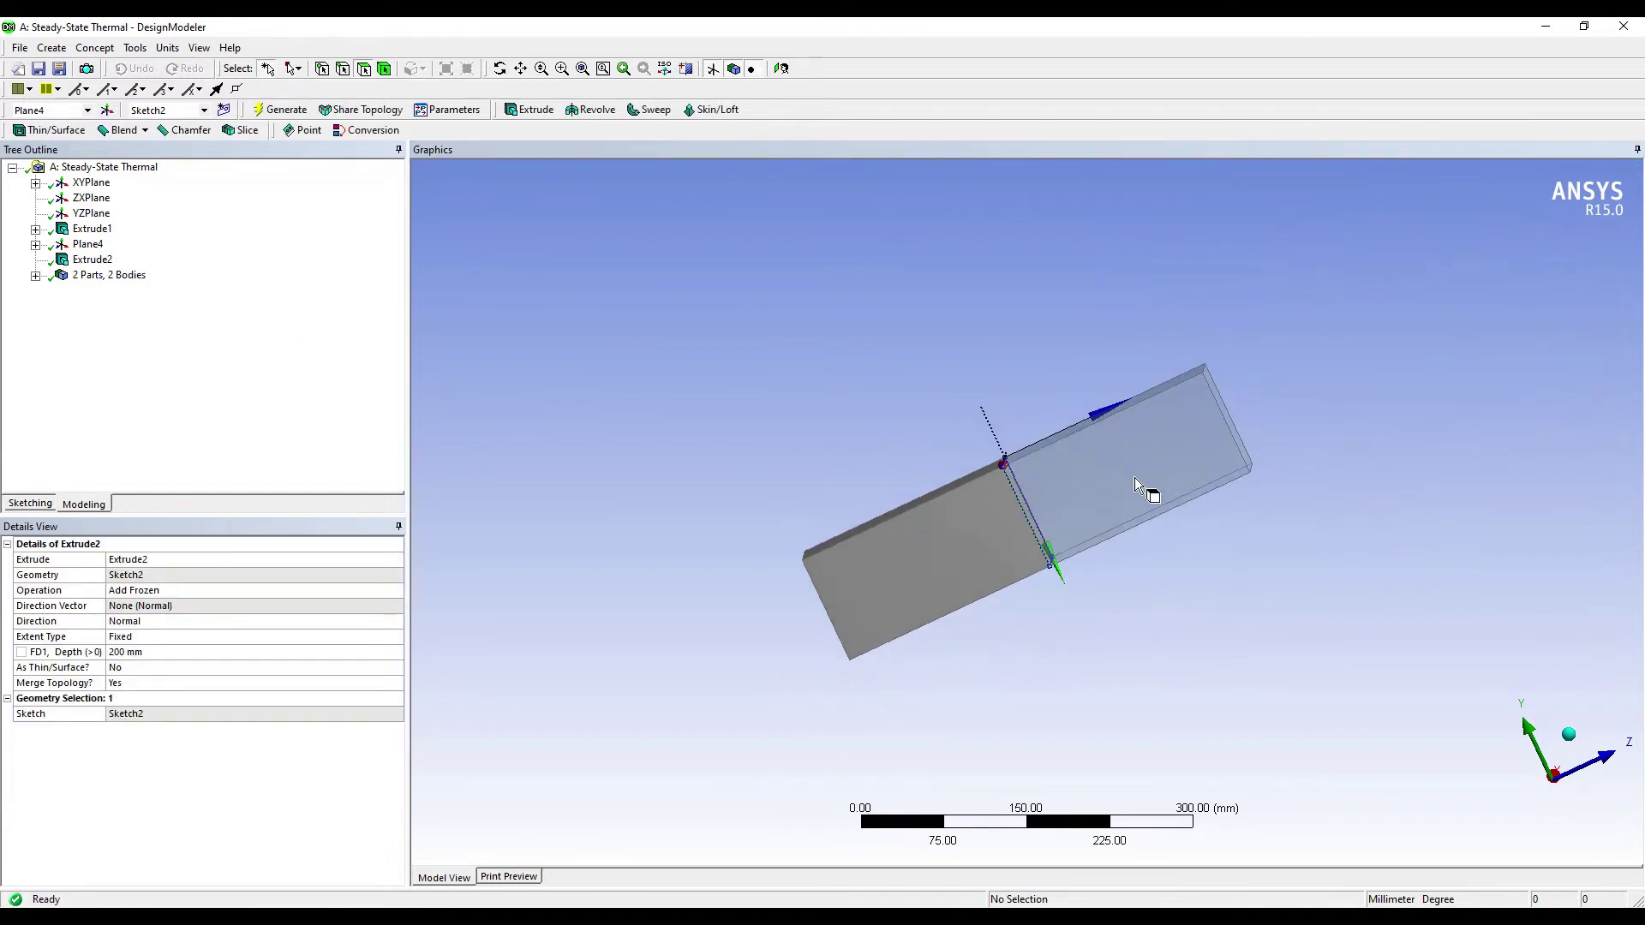
middle_click_drag(1134, 477, 1211, 431)
left_click(1164, 446)
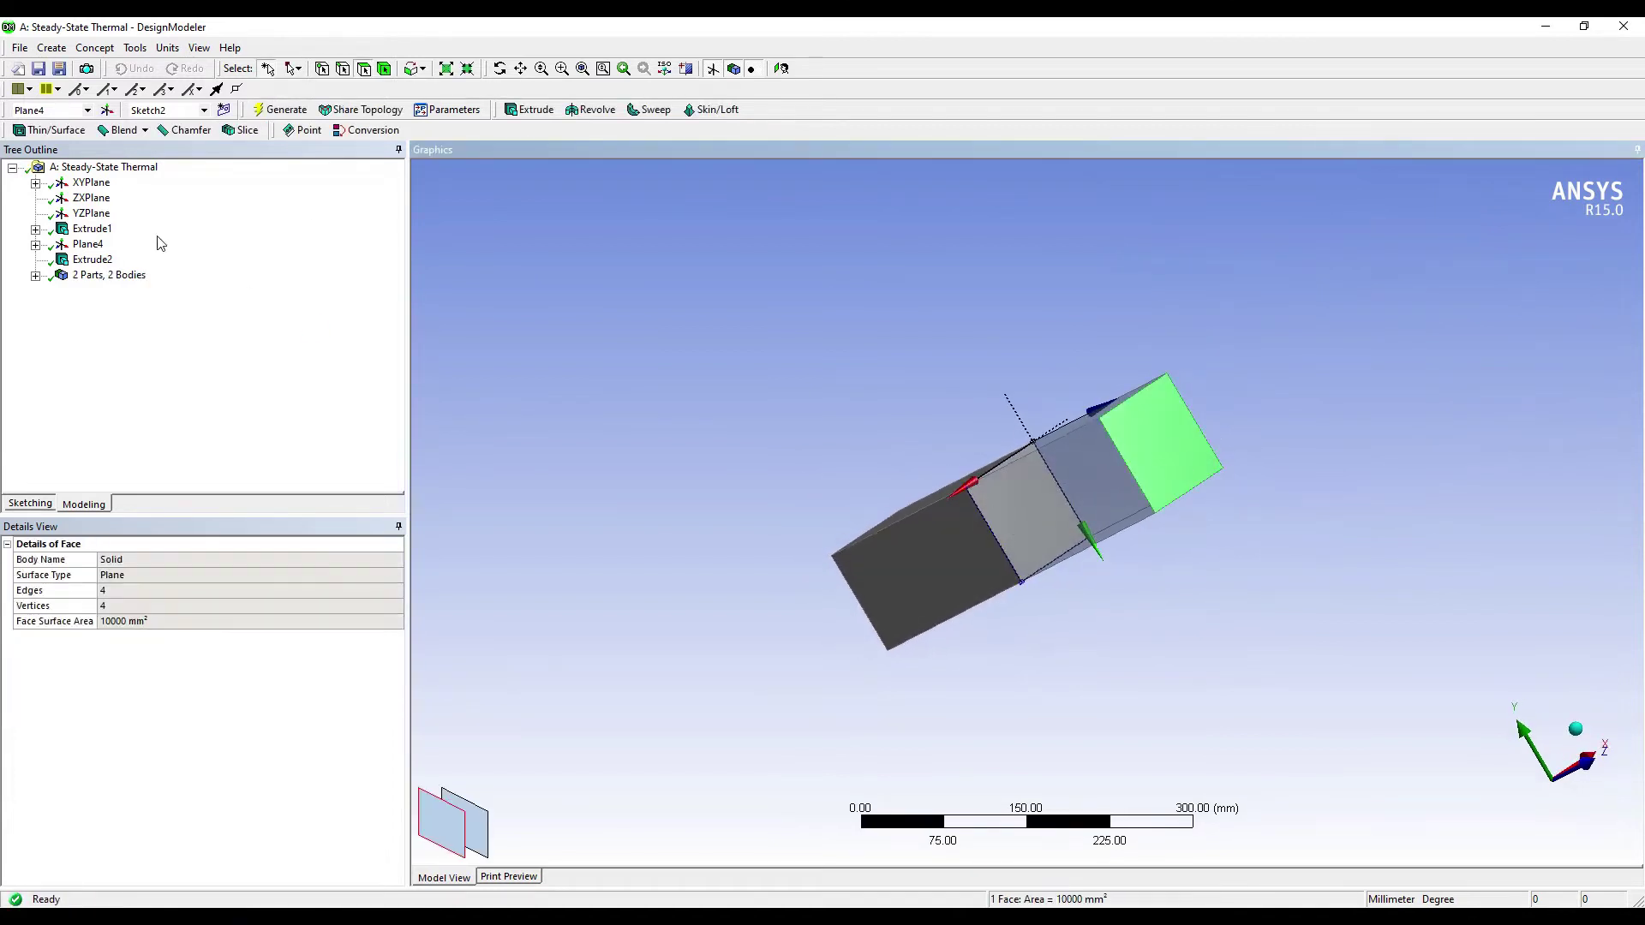
- Generate Plane5 on the second block's end face, view it head-on, and begin sketching
left_click(107, 110)
left_click(283, 109)
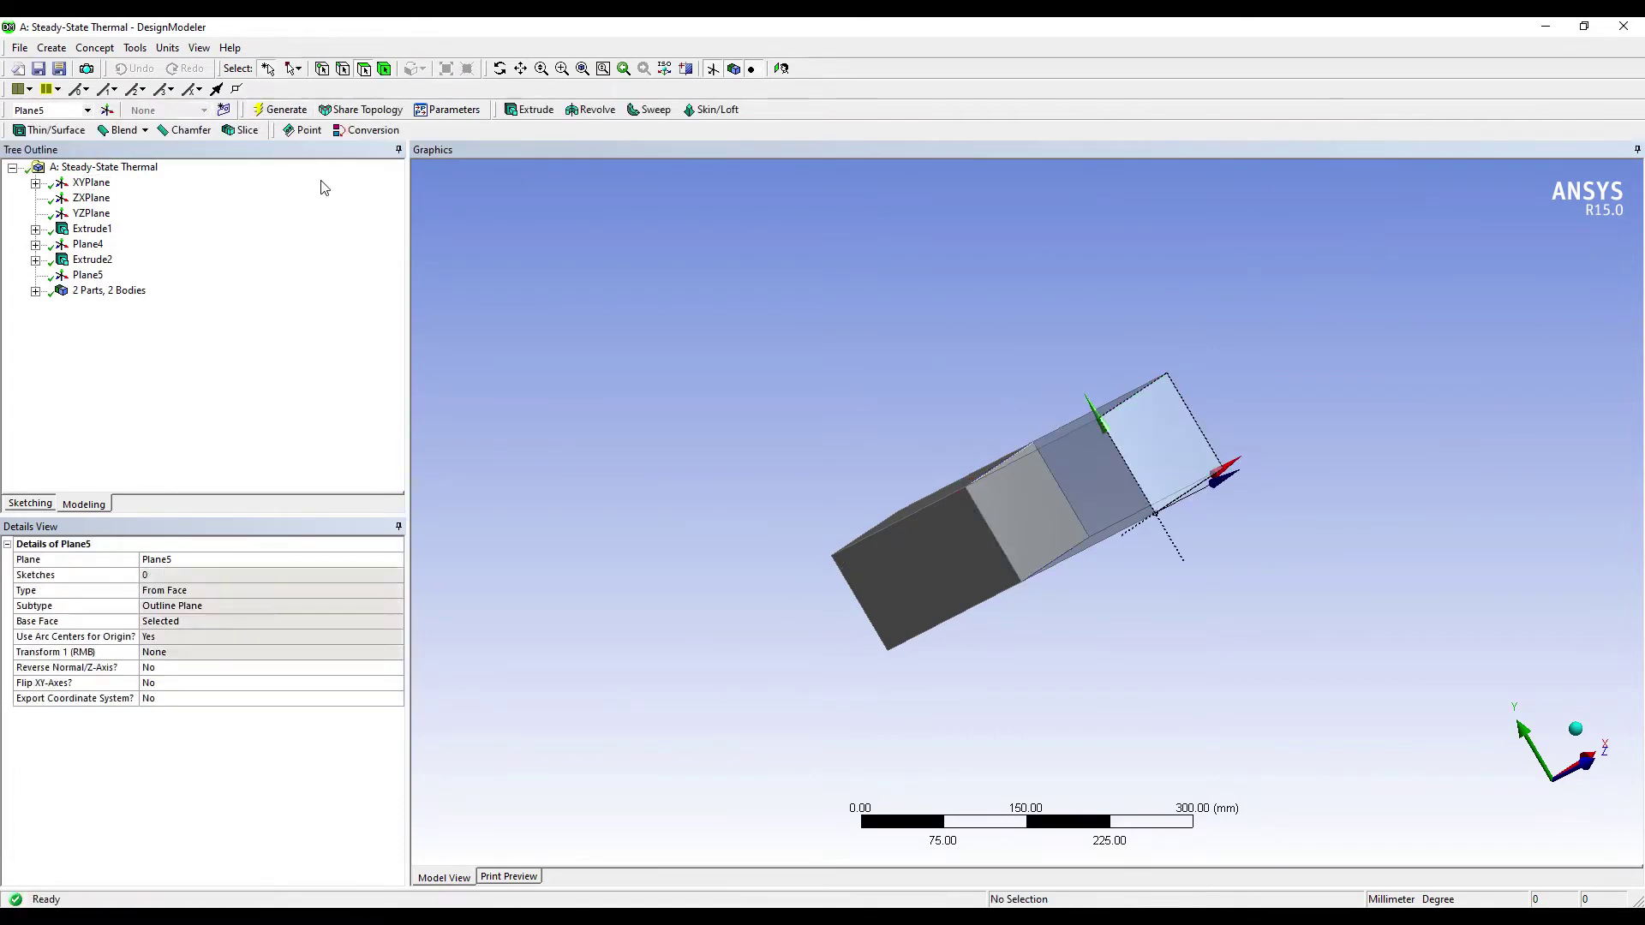
left_click(781, 68)
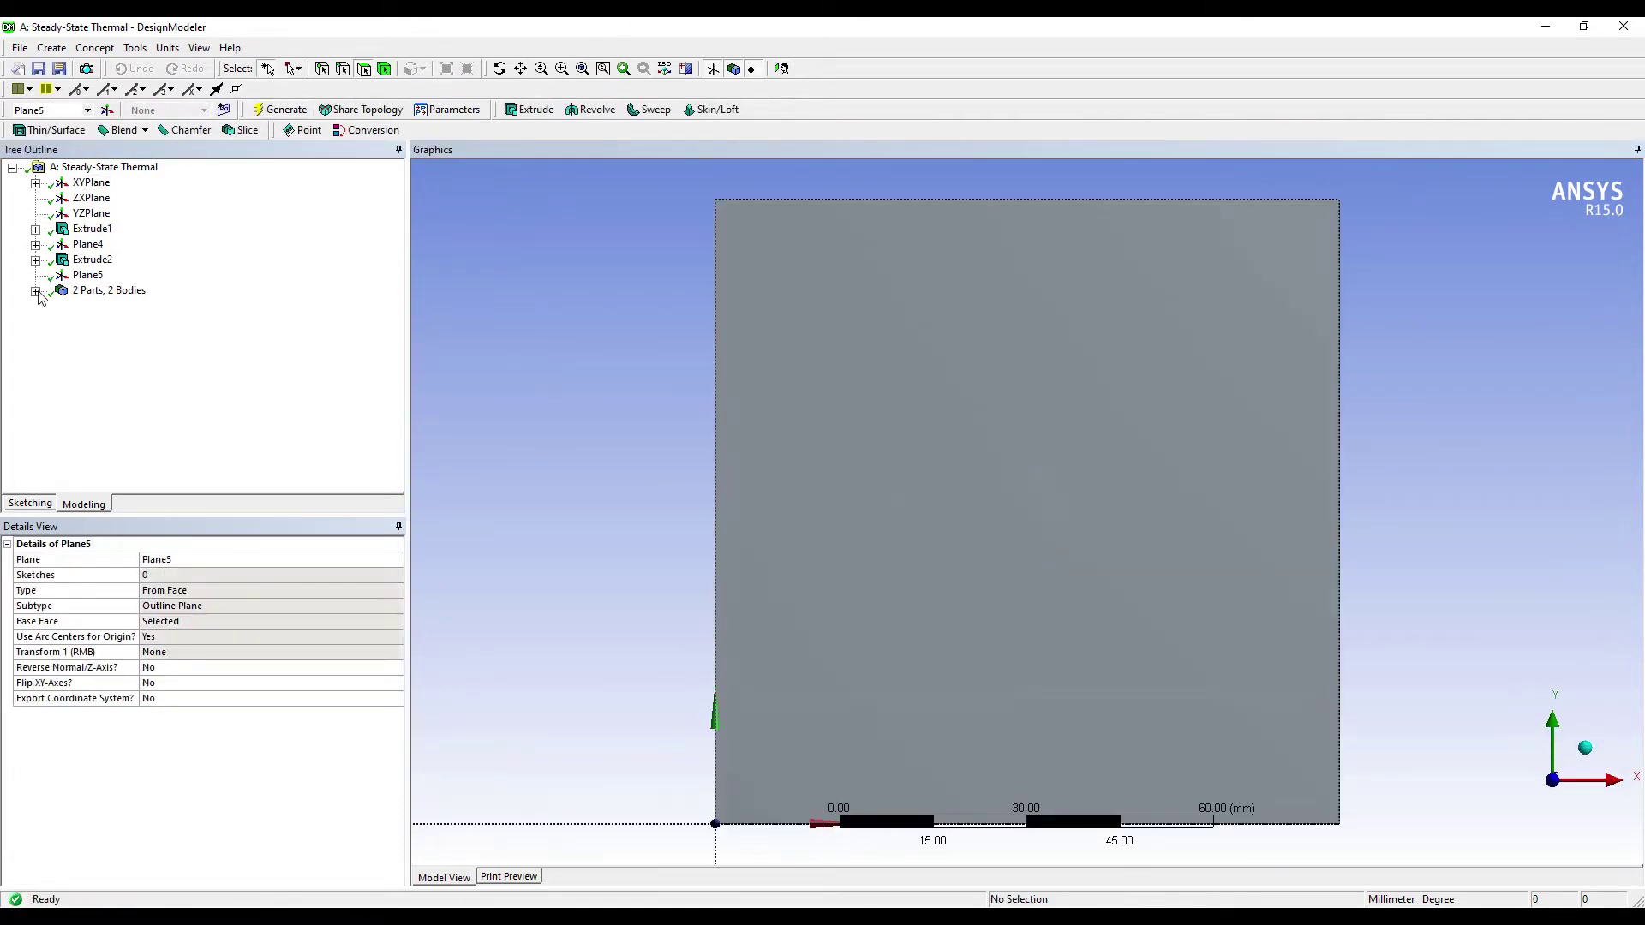
left_click(30, 503)
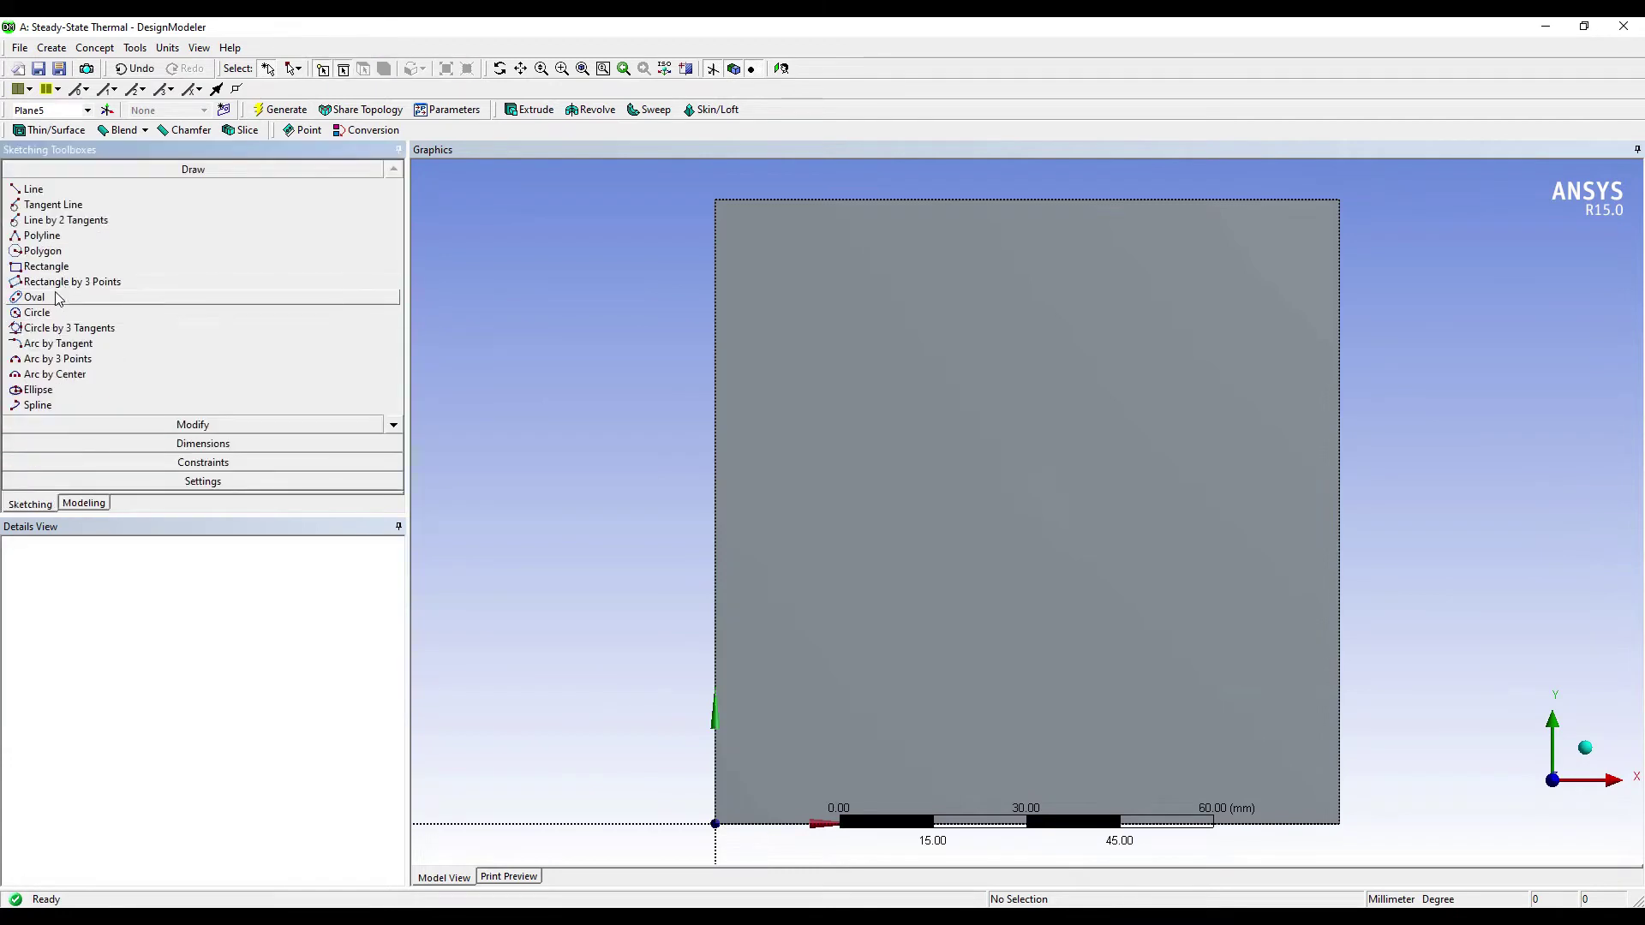
- Draw a rectangle on Plane5 roughly over the second block's end face
left_click(46, 267)
left_click(804, 278)
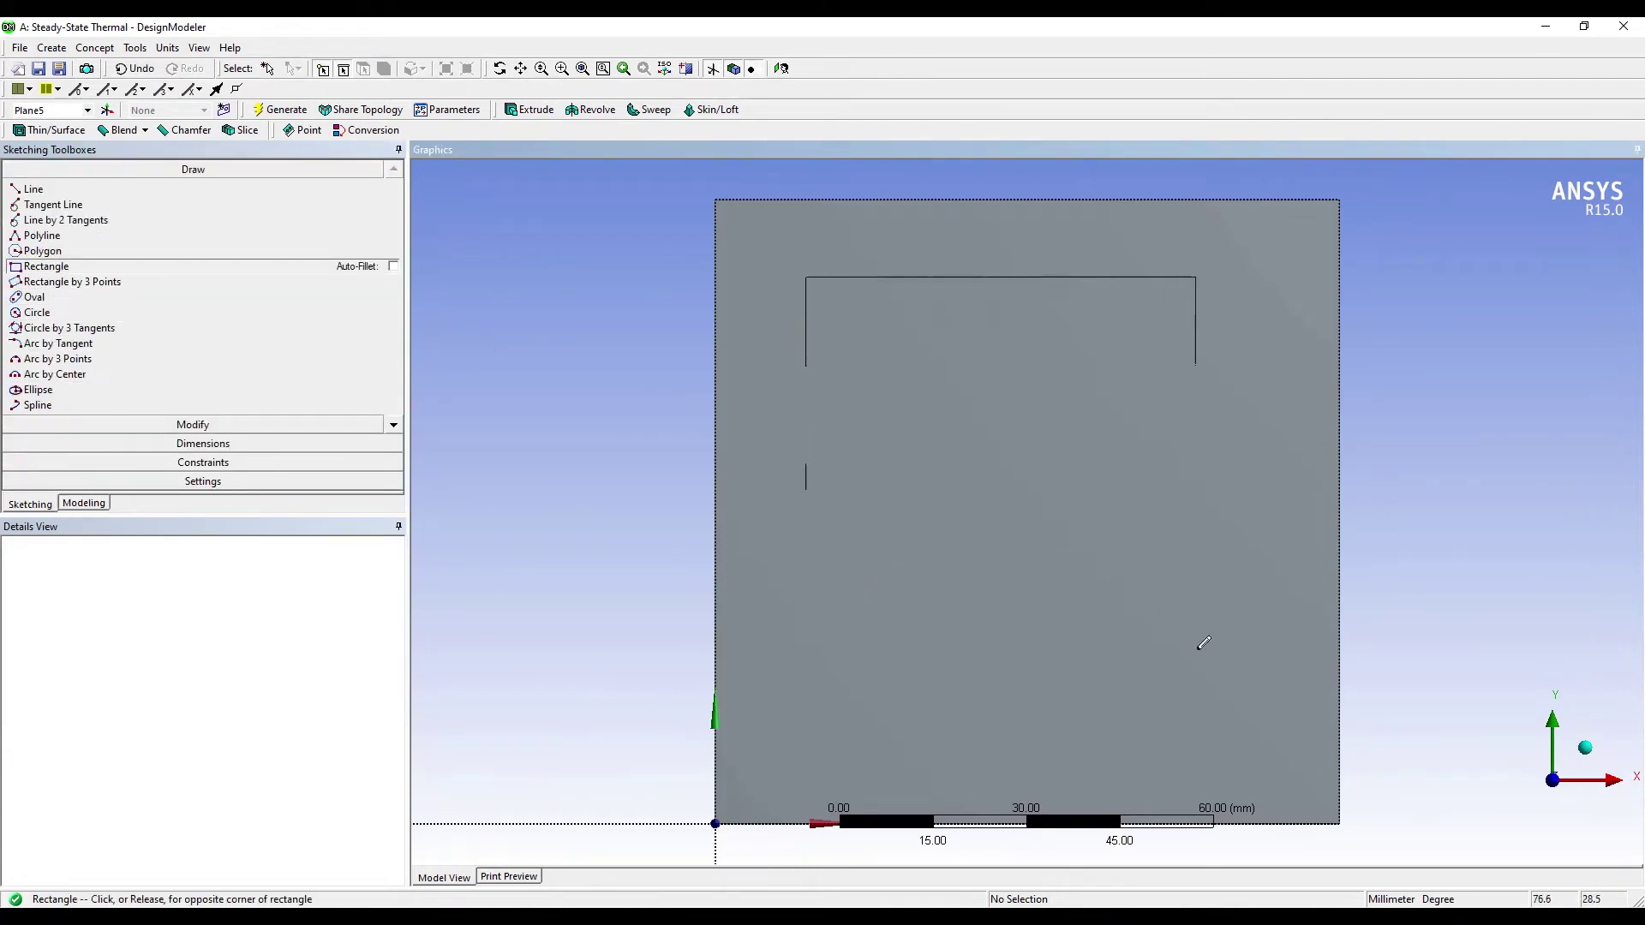
left_click(1232, 700)
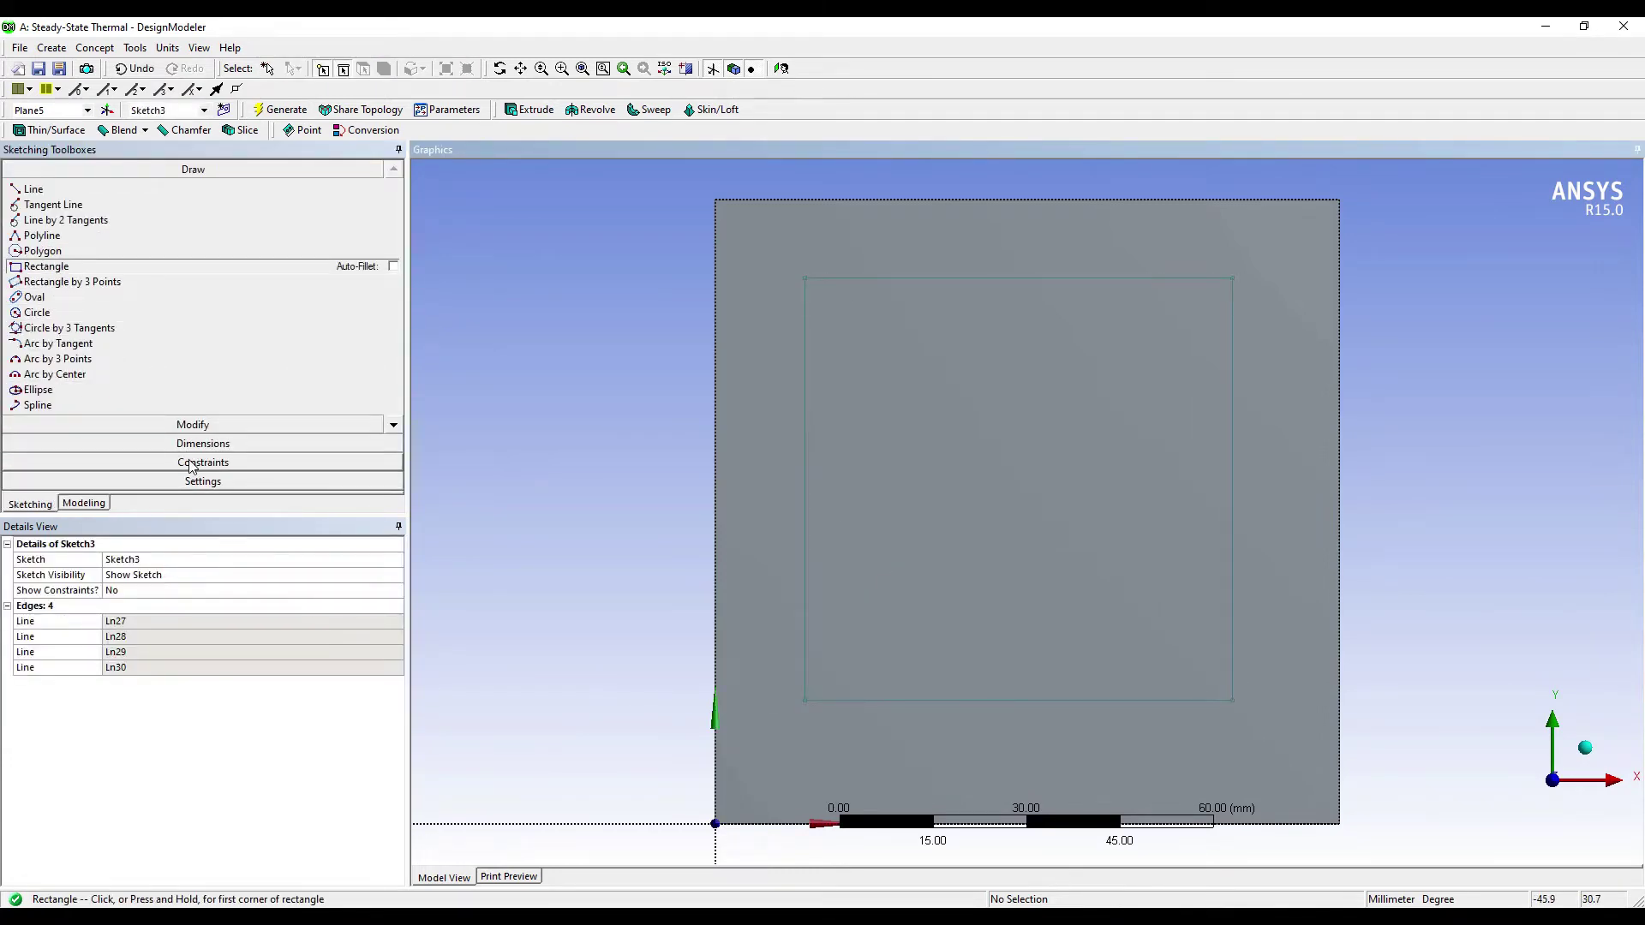
- Make the rectangle's top, left, bottom and right edges coincident with the end face's boundary
left_click(163, 463)
left_click(49, 323)
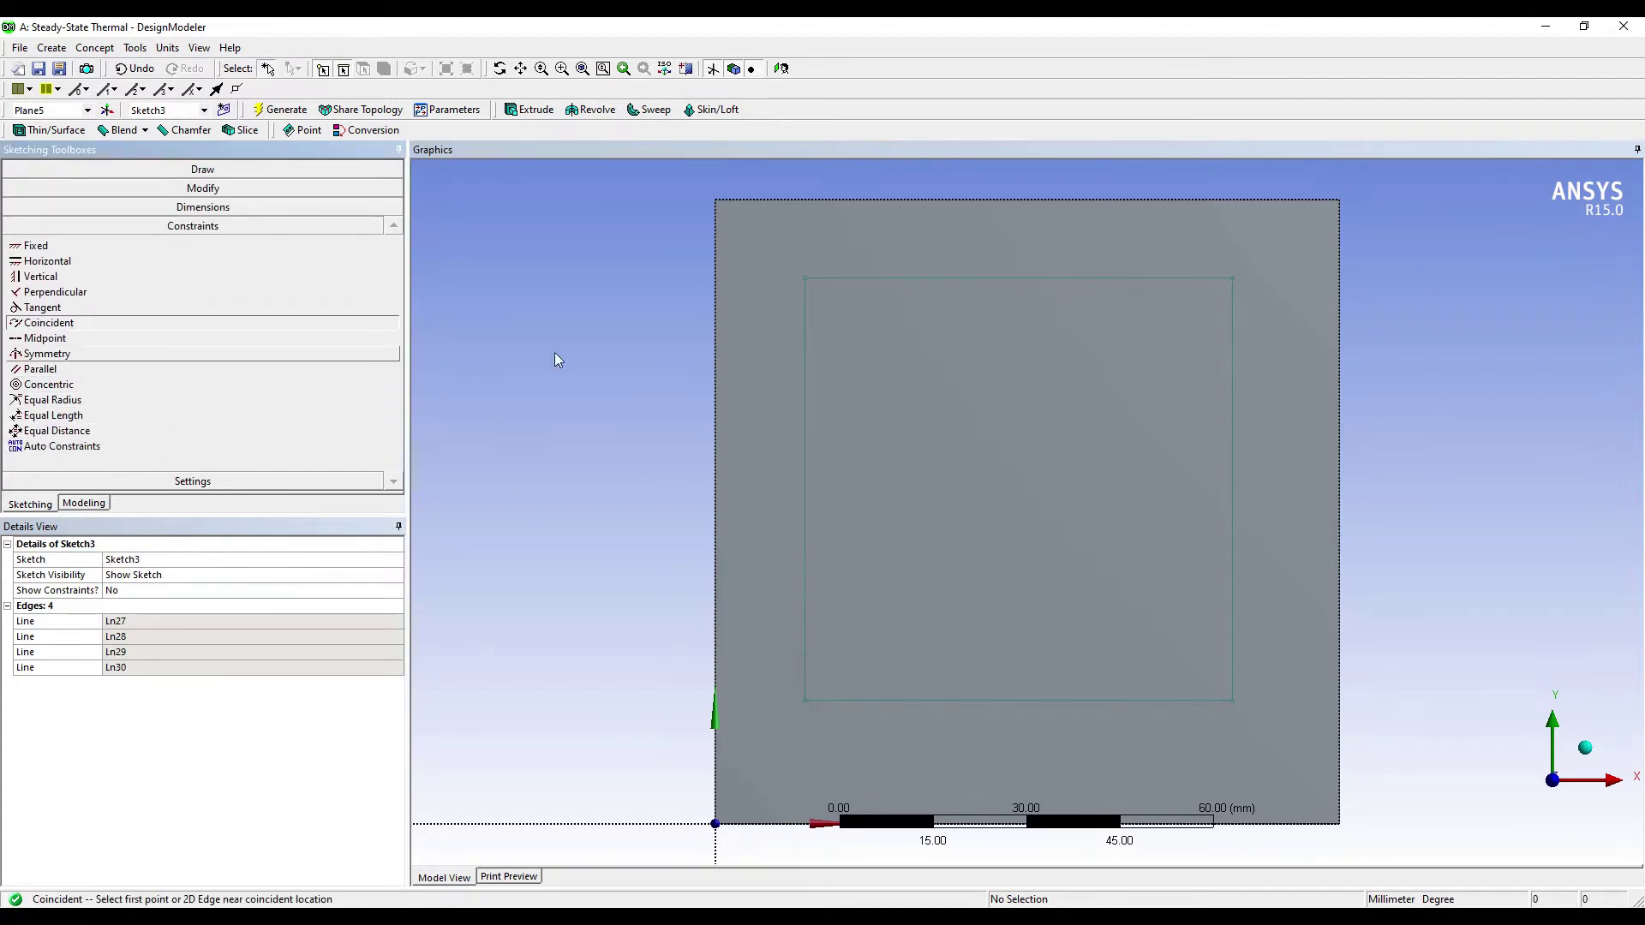
left_click(976, 278)
left_click(975, 200)
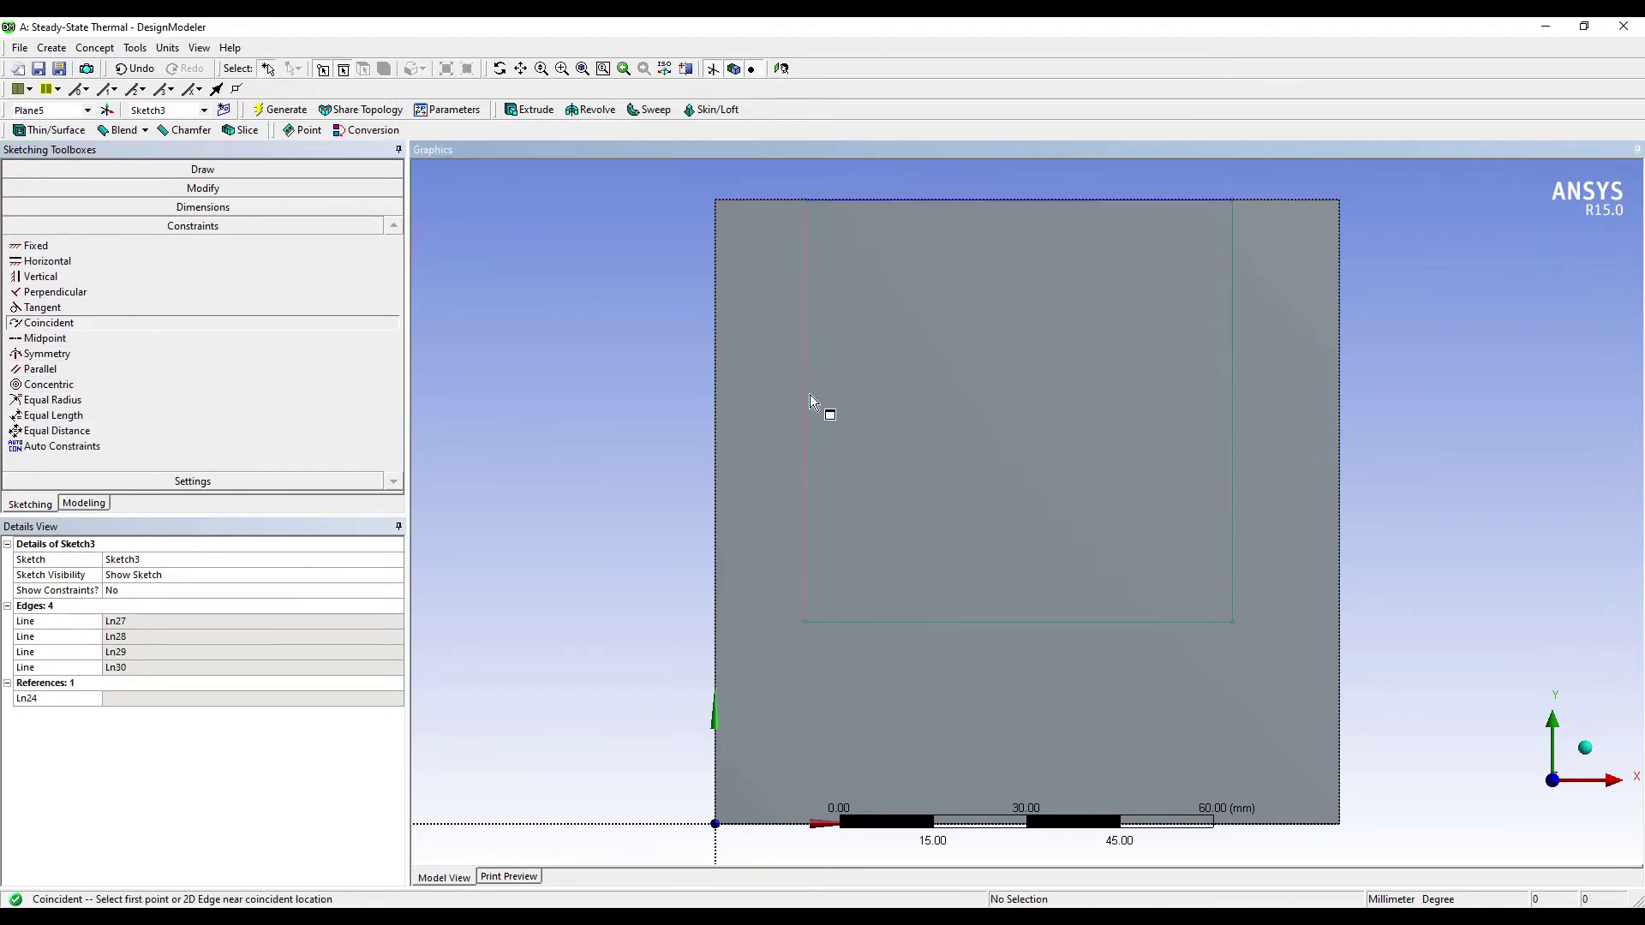
left_click(718, 426)
left_click(994, 623)
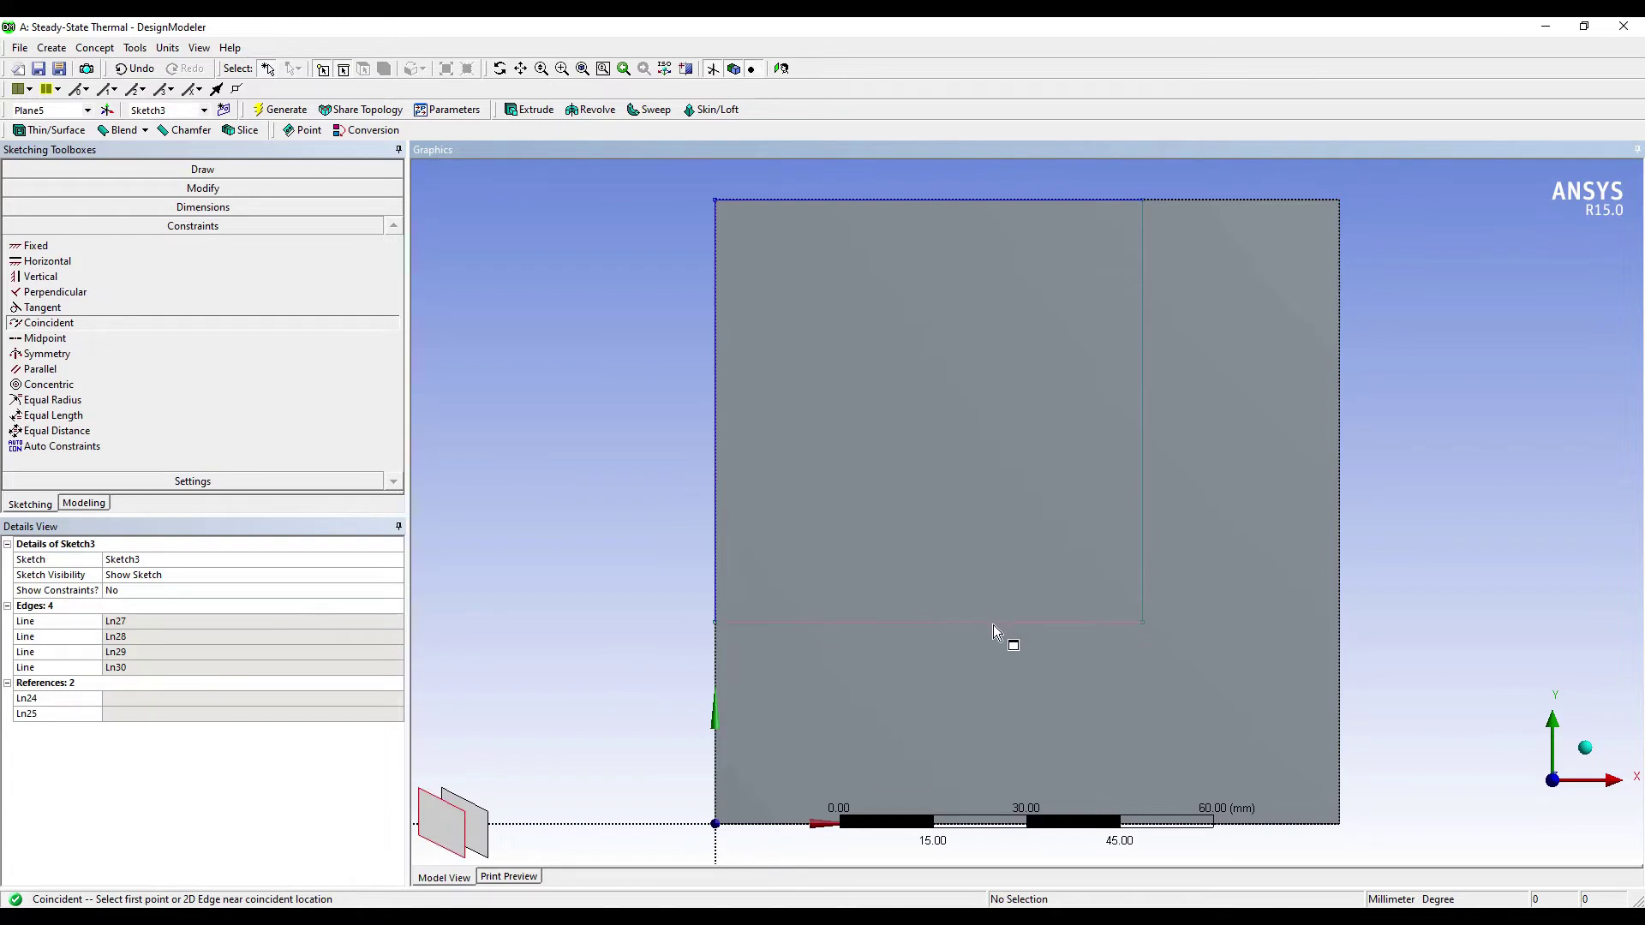
left_click(1011, 824)
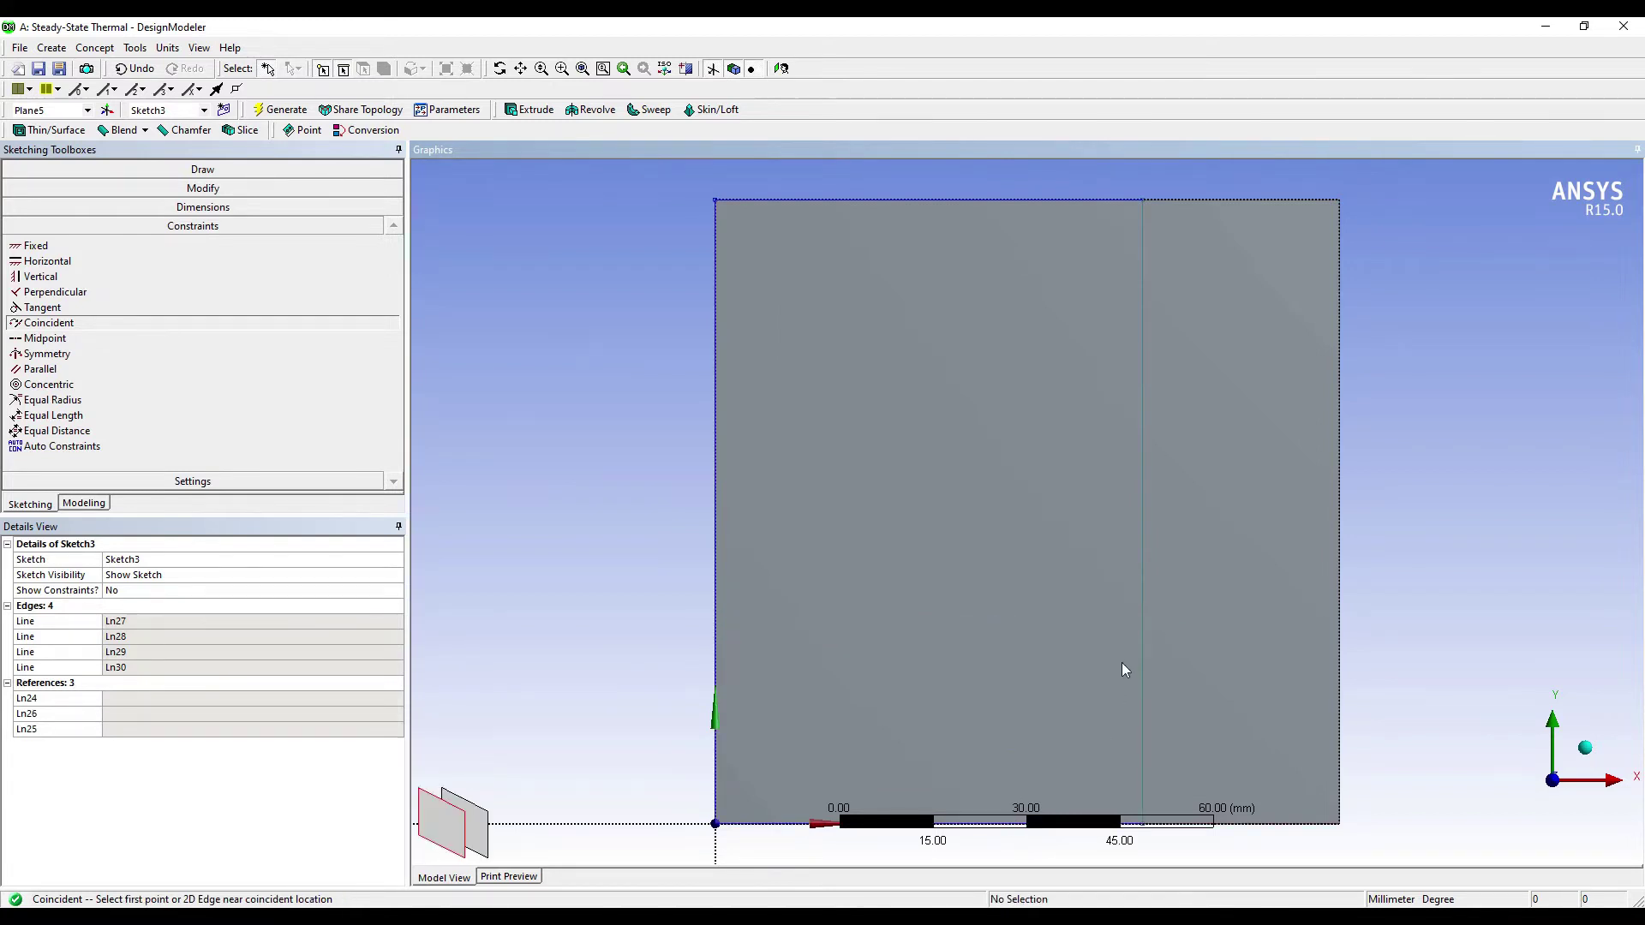
left_click(1143, 579)
left_click(1340, 573)
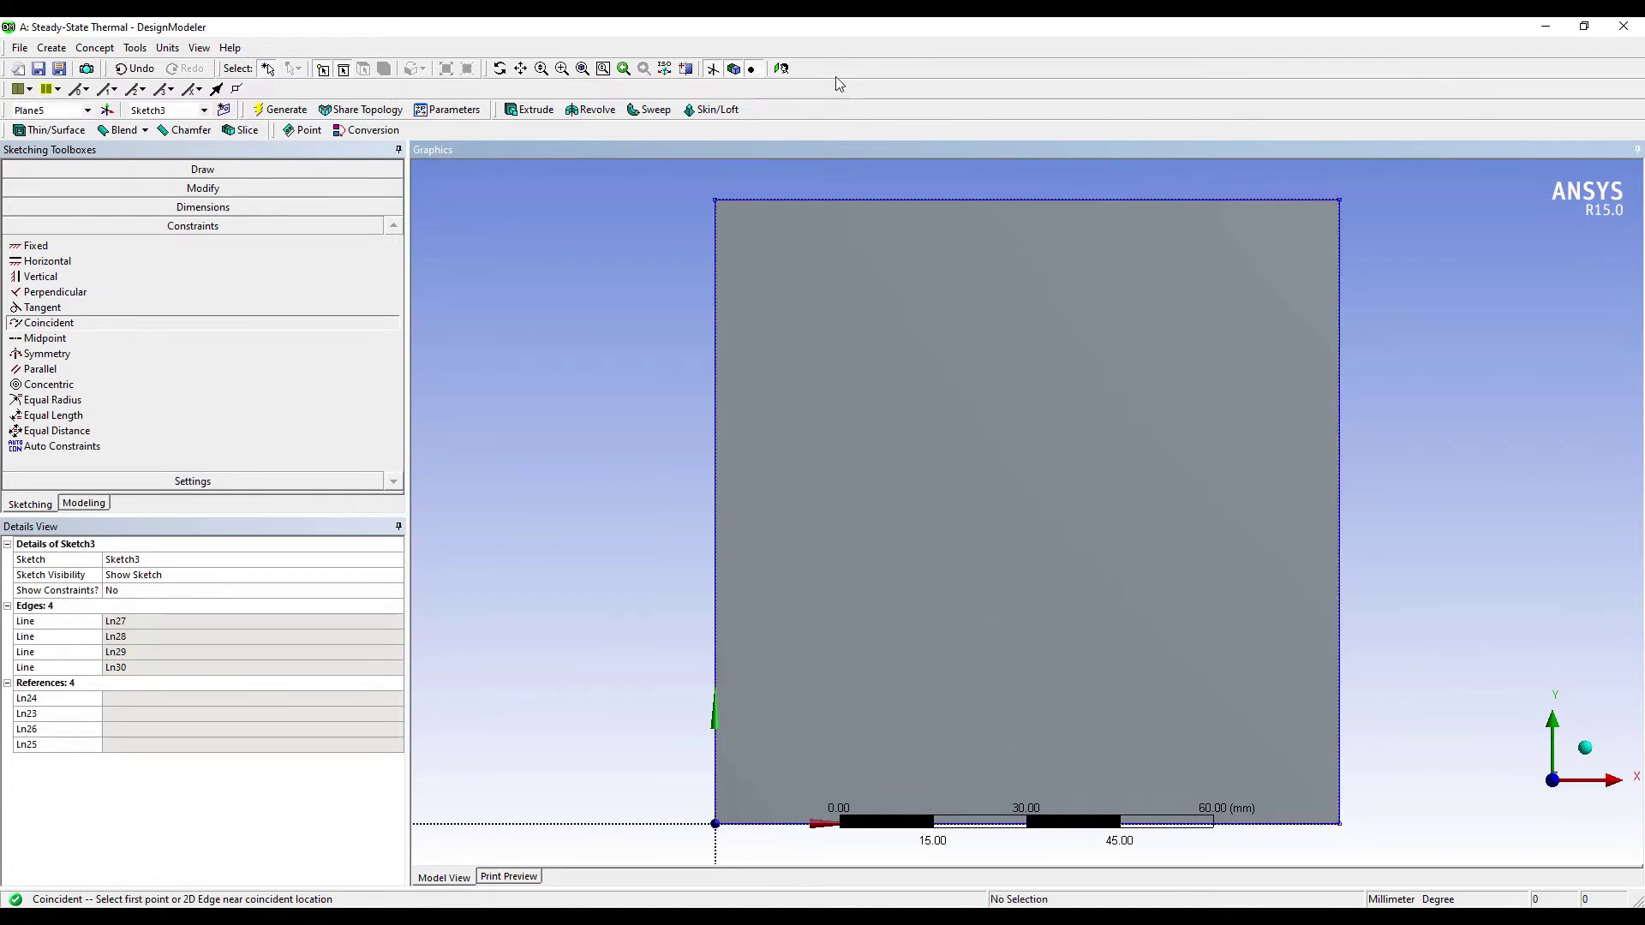
left_click(529, 110)
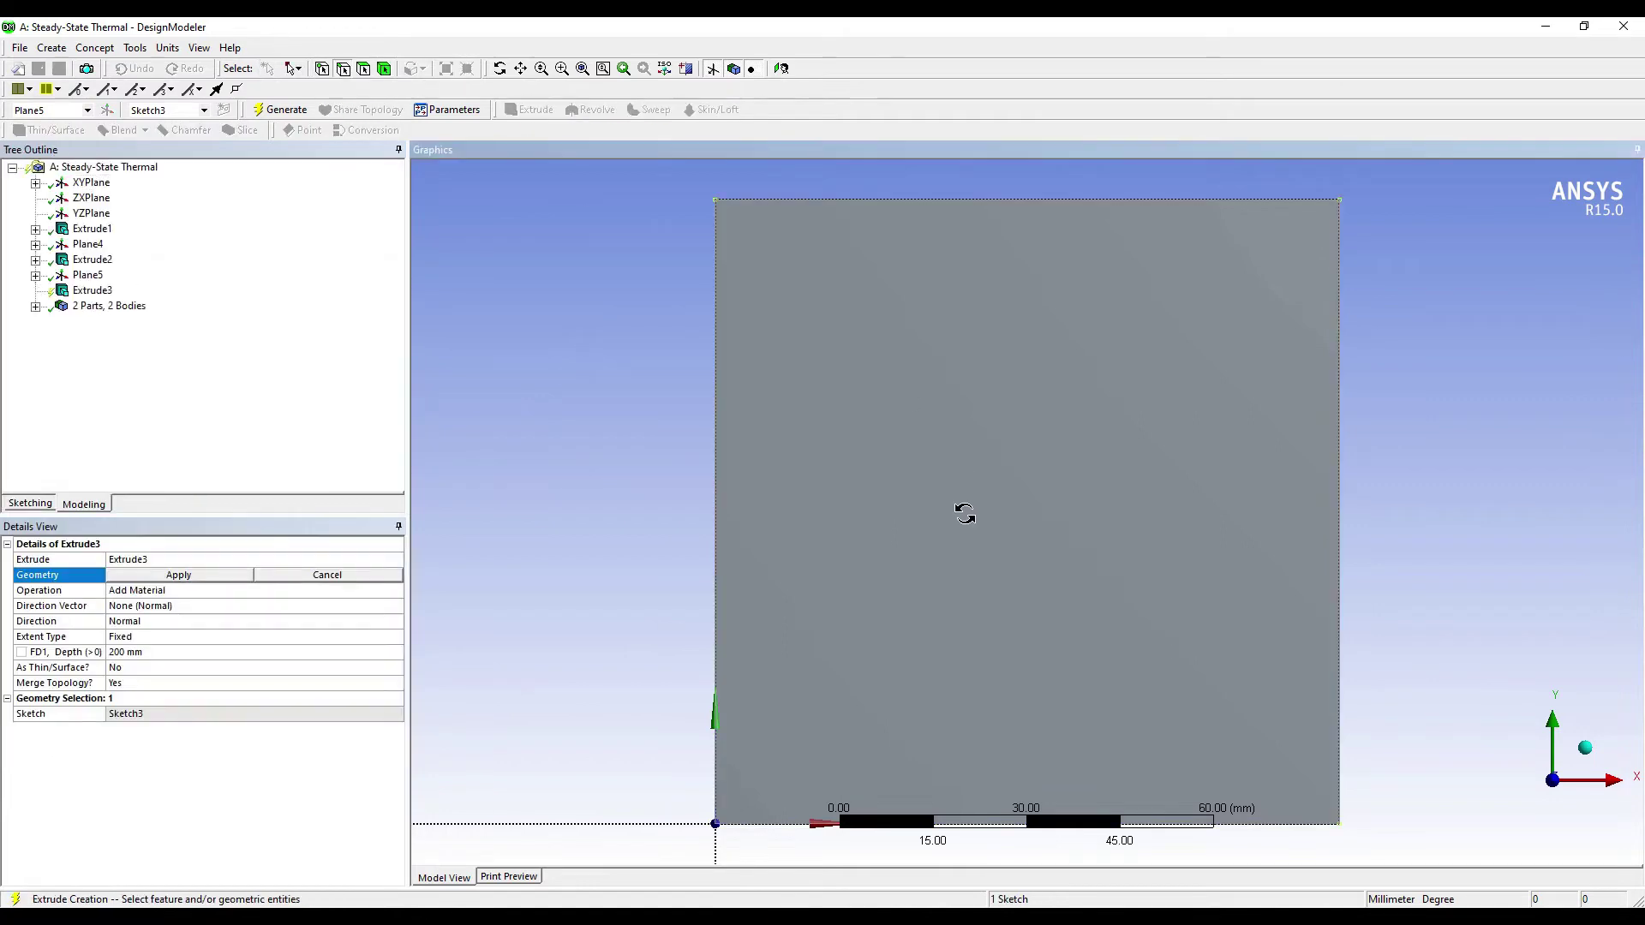
- Extrude Sketch3 to a depth of 100 mm to create the third body
middle_click_drag(966, 514, 1064, 532)
scroll(1057, 614, "down", 5)
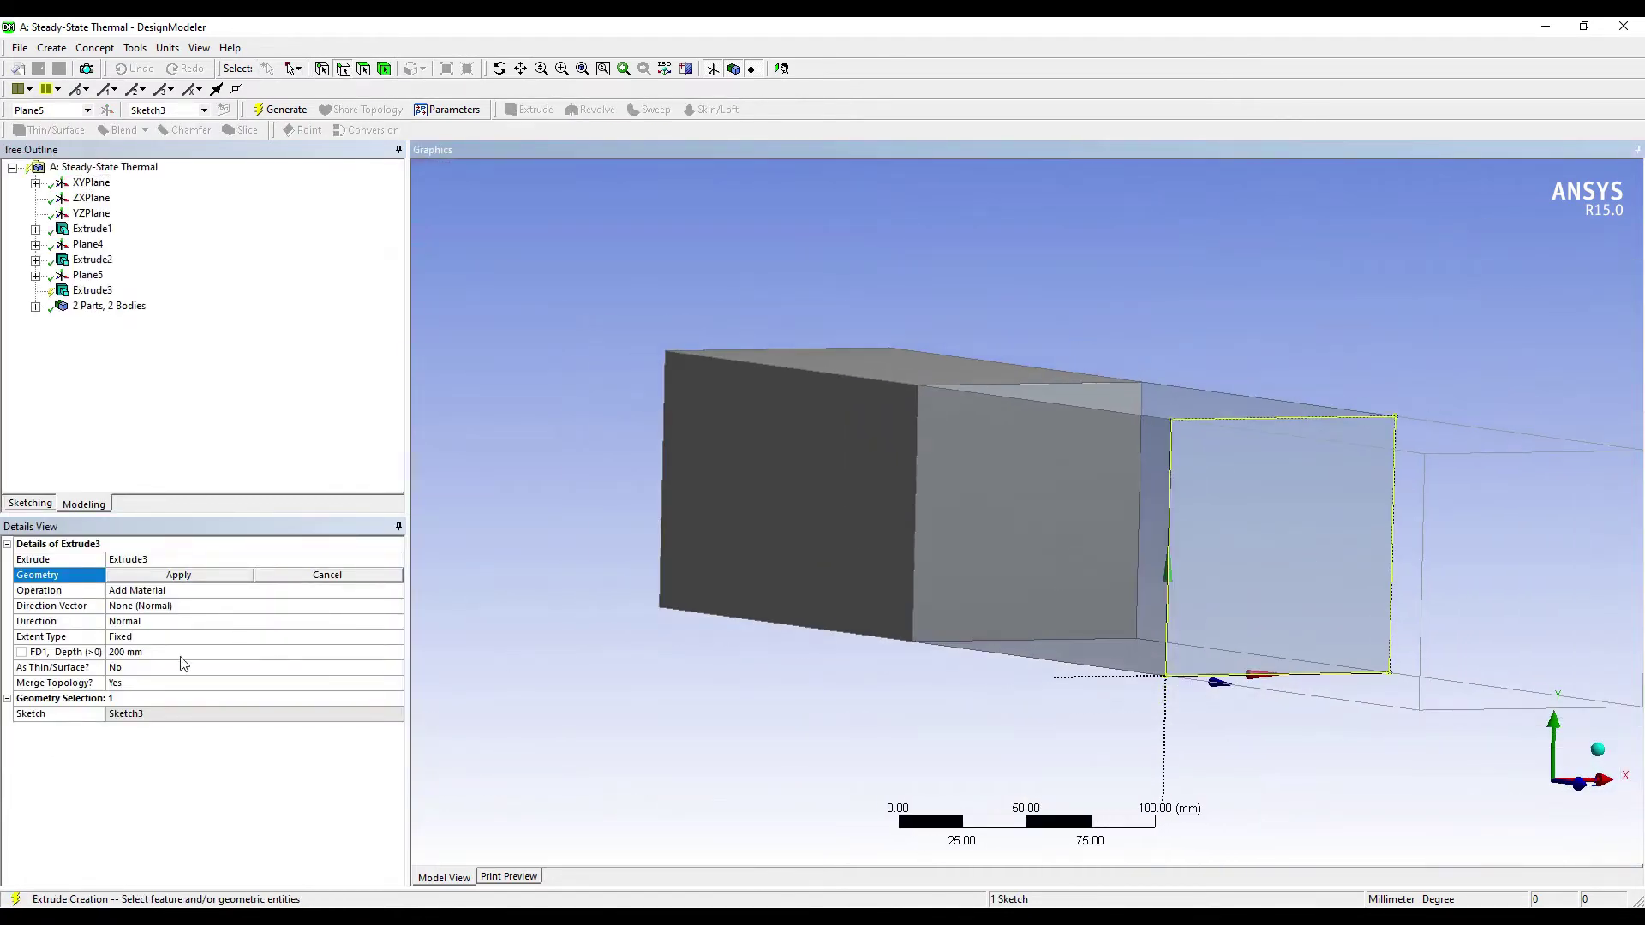
left_click(150, 576)
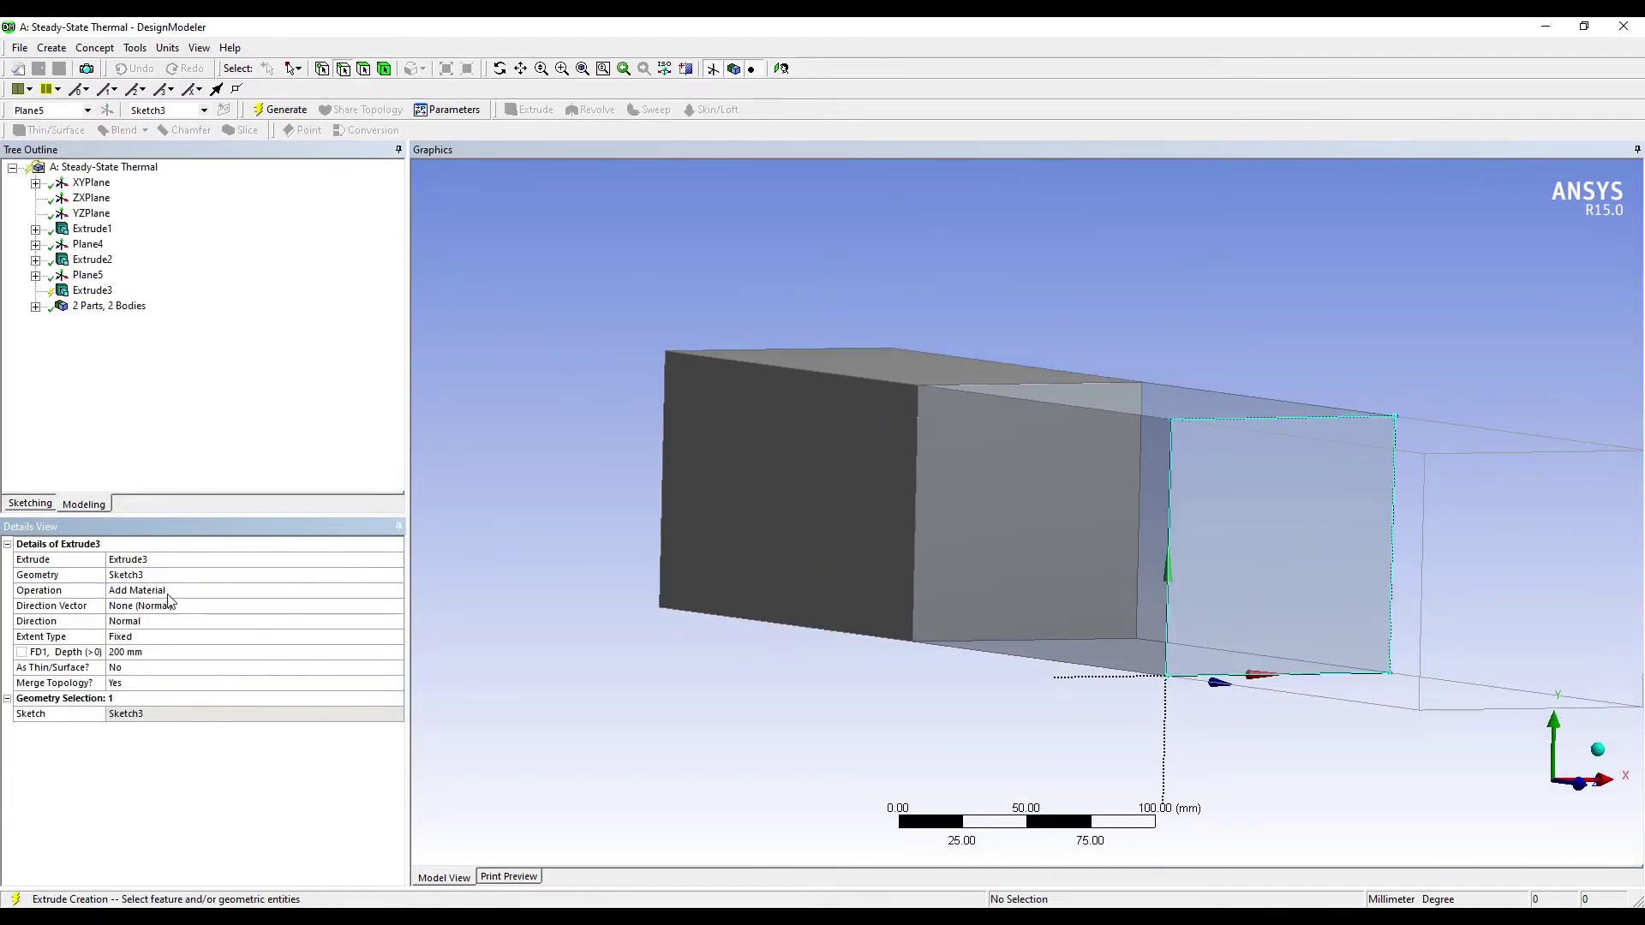
left_click(146, 653)
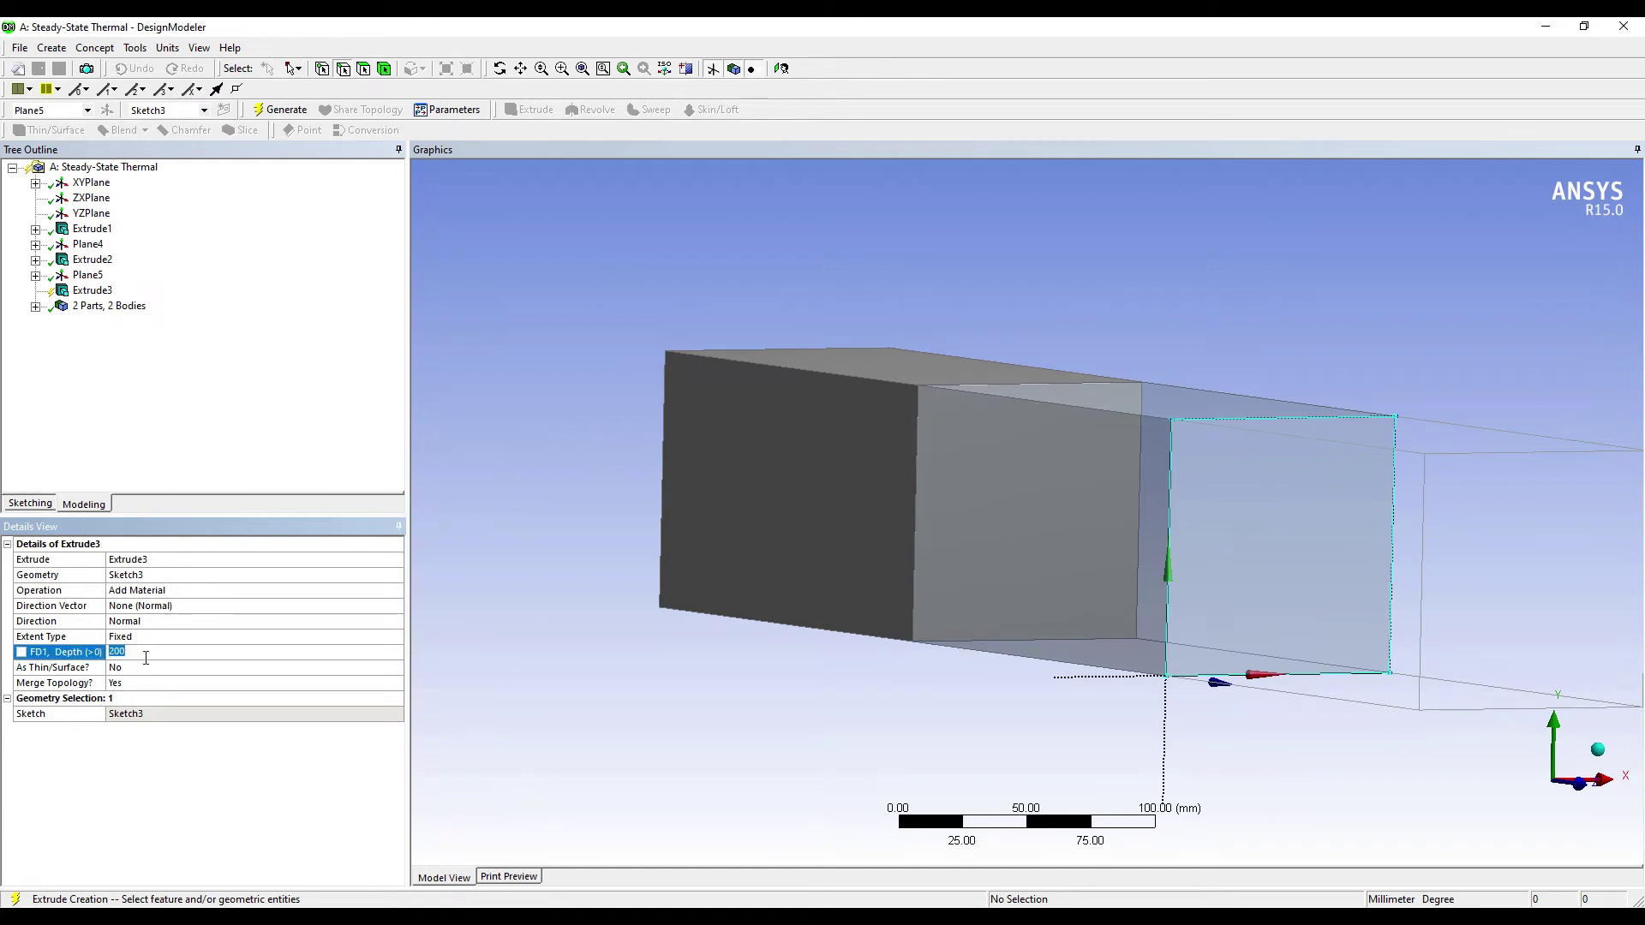
type("100")
key("Return")
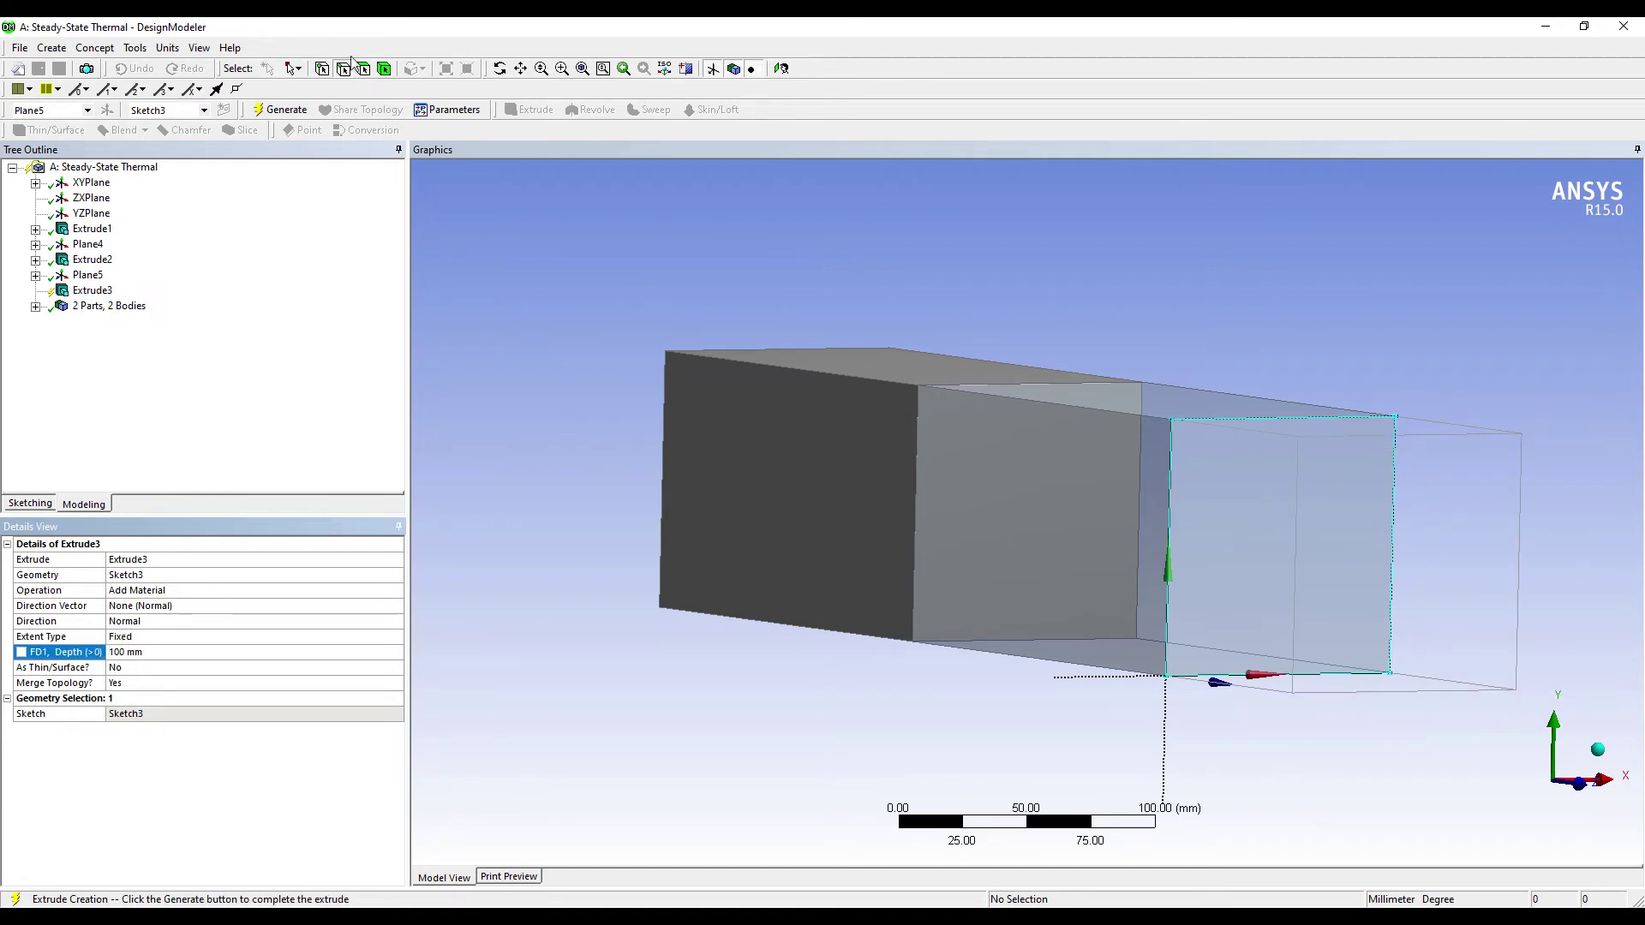
left_click(281, 110)
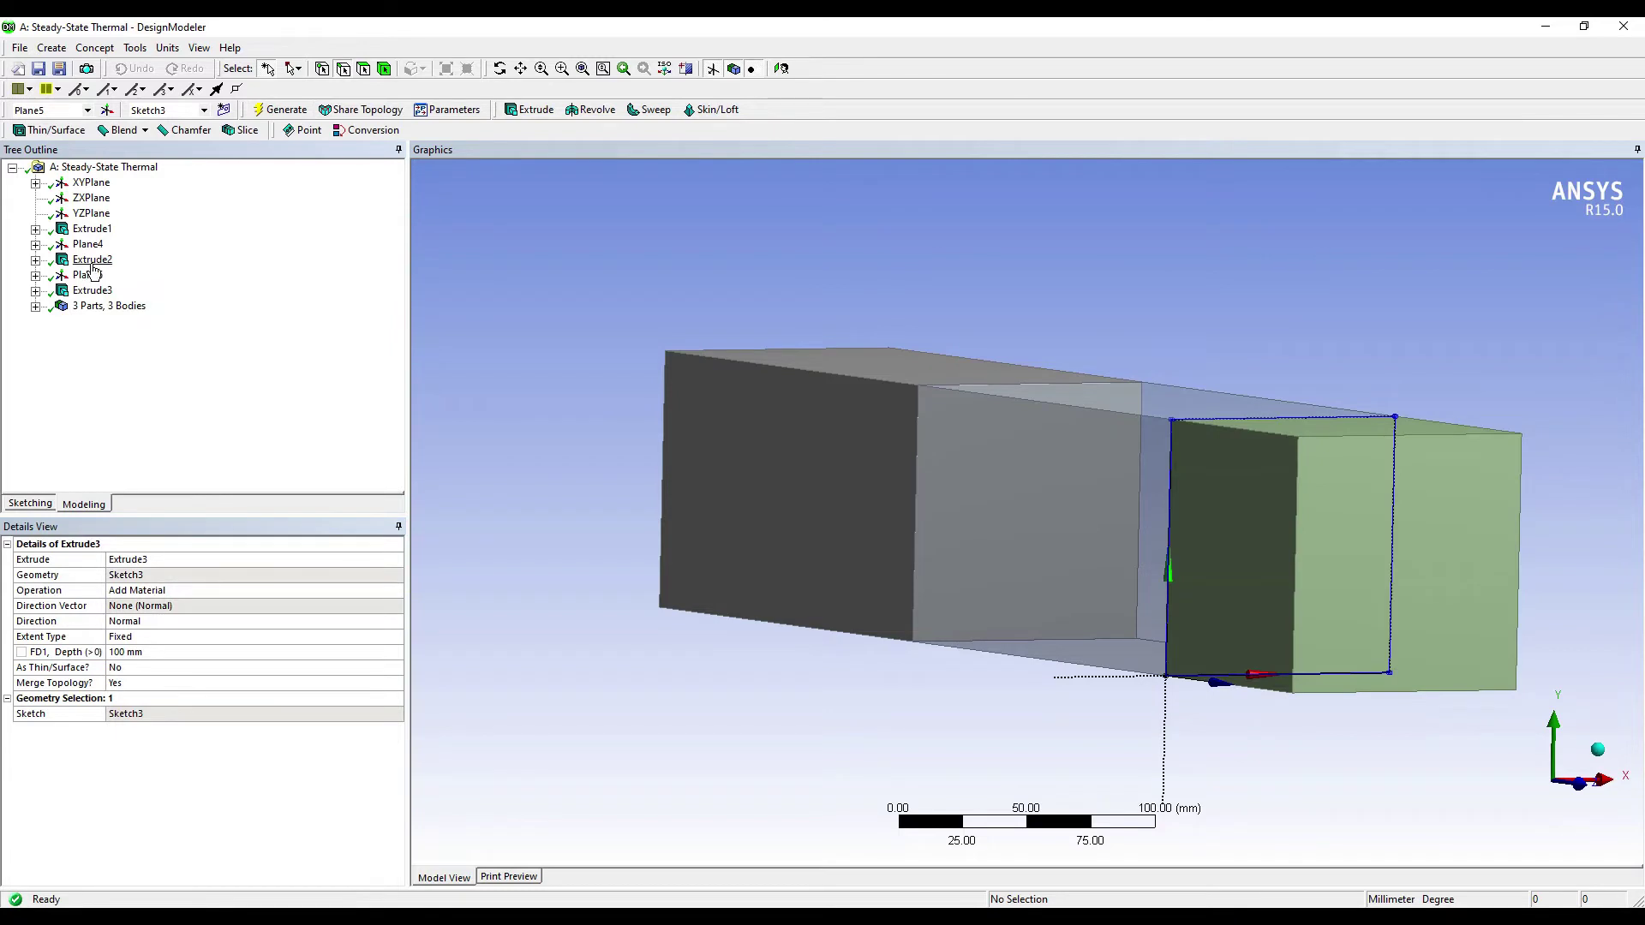
- Change Extrude2's depth to 100 mm and regenerate the three-block model
left_click(93, 260)
left_click(136, 651)
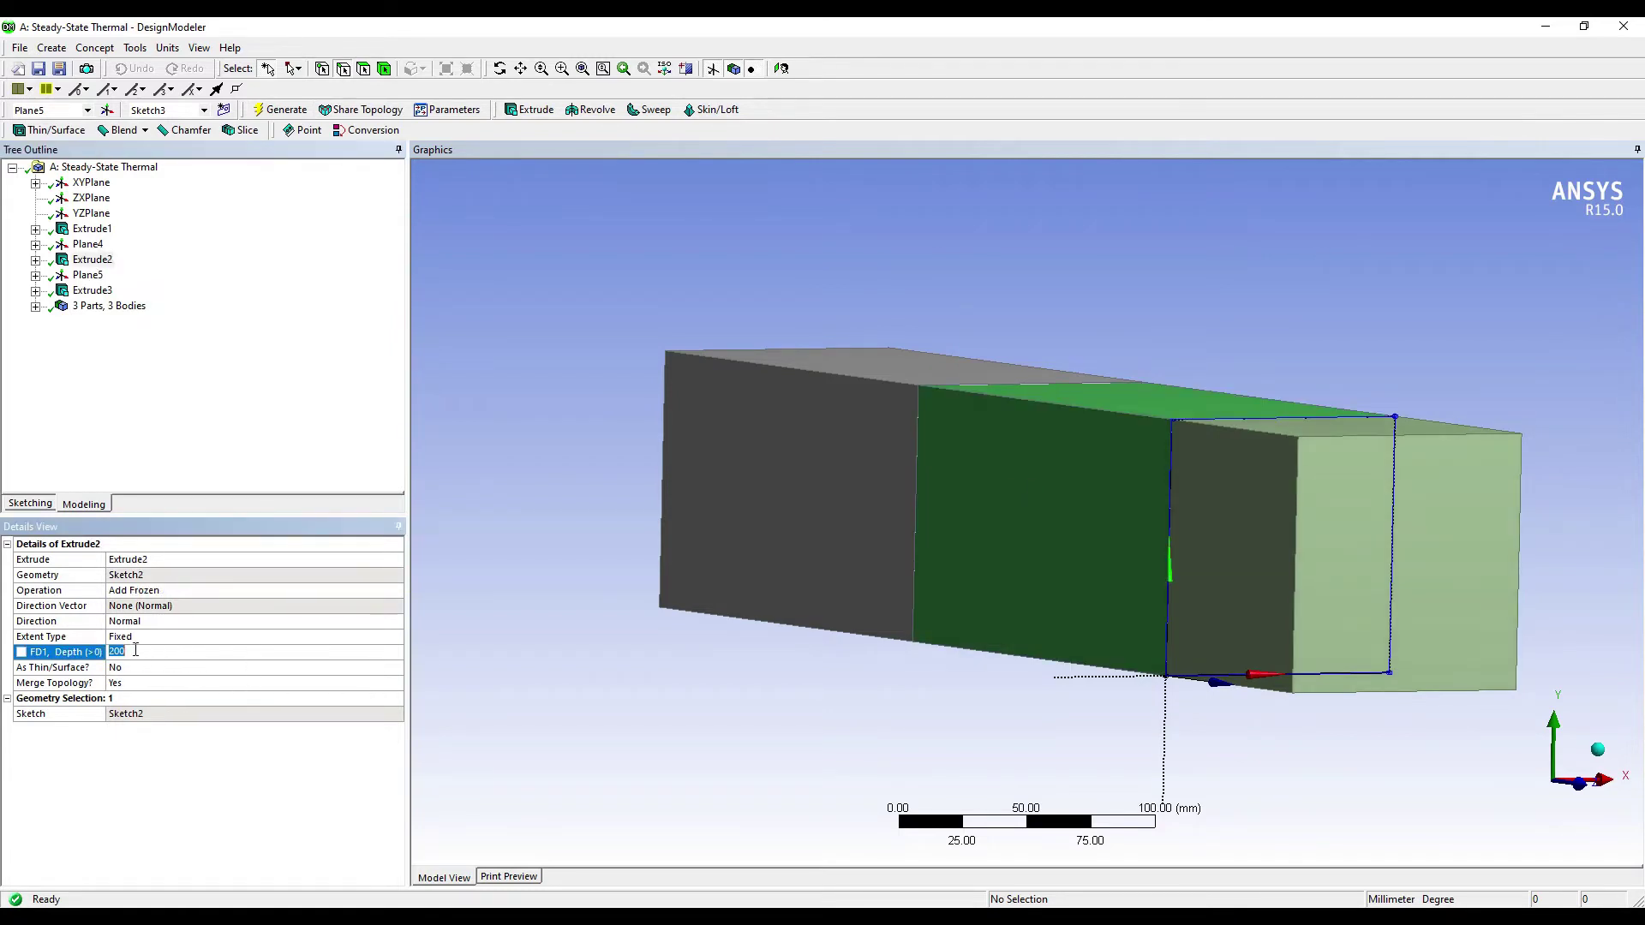
type("100")
key("Return")
left_click(282, 110)
middle_click_drag(1069, 506, 1289, 488)
scroll(1216, 446, "down", 1)
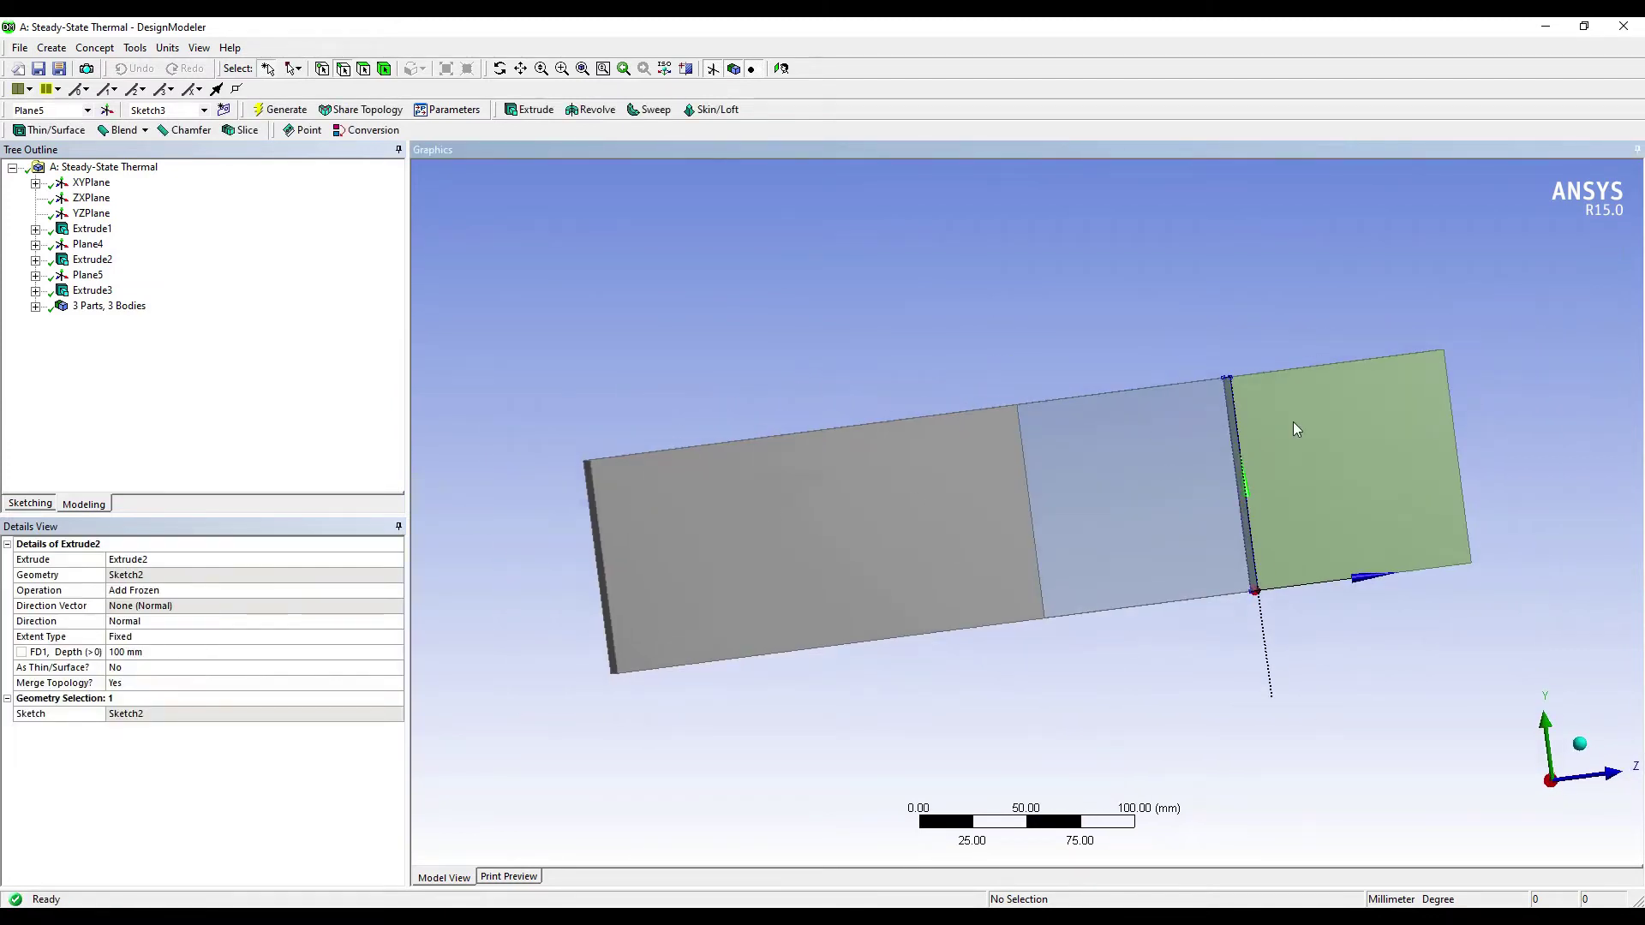
middle_click_drag(983, 542, 848, 576)
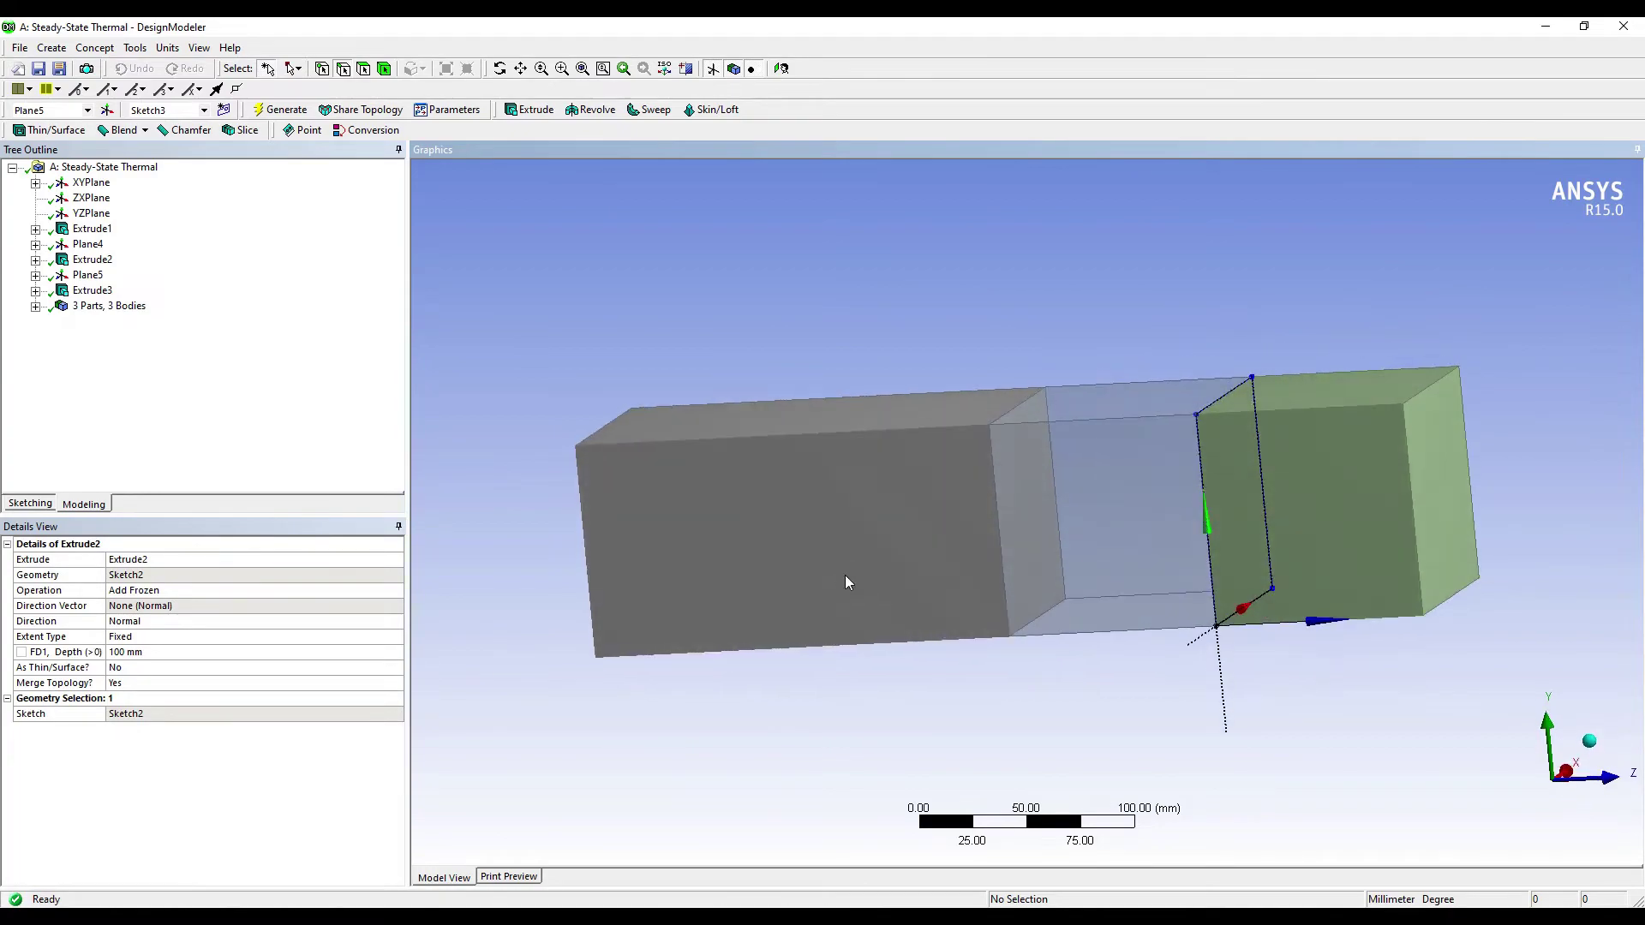
left_click(1545, 25)
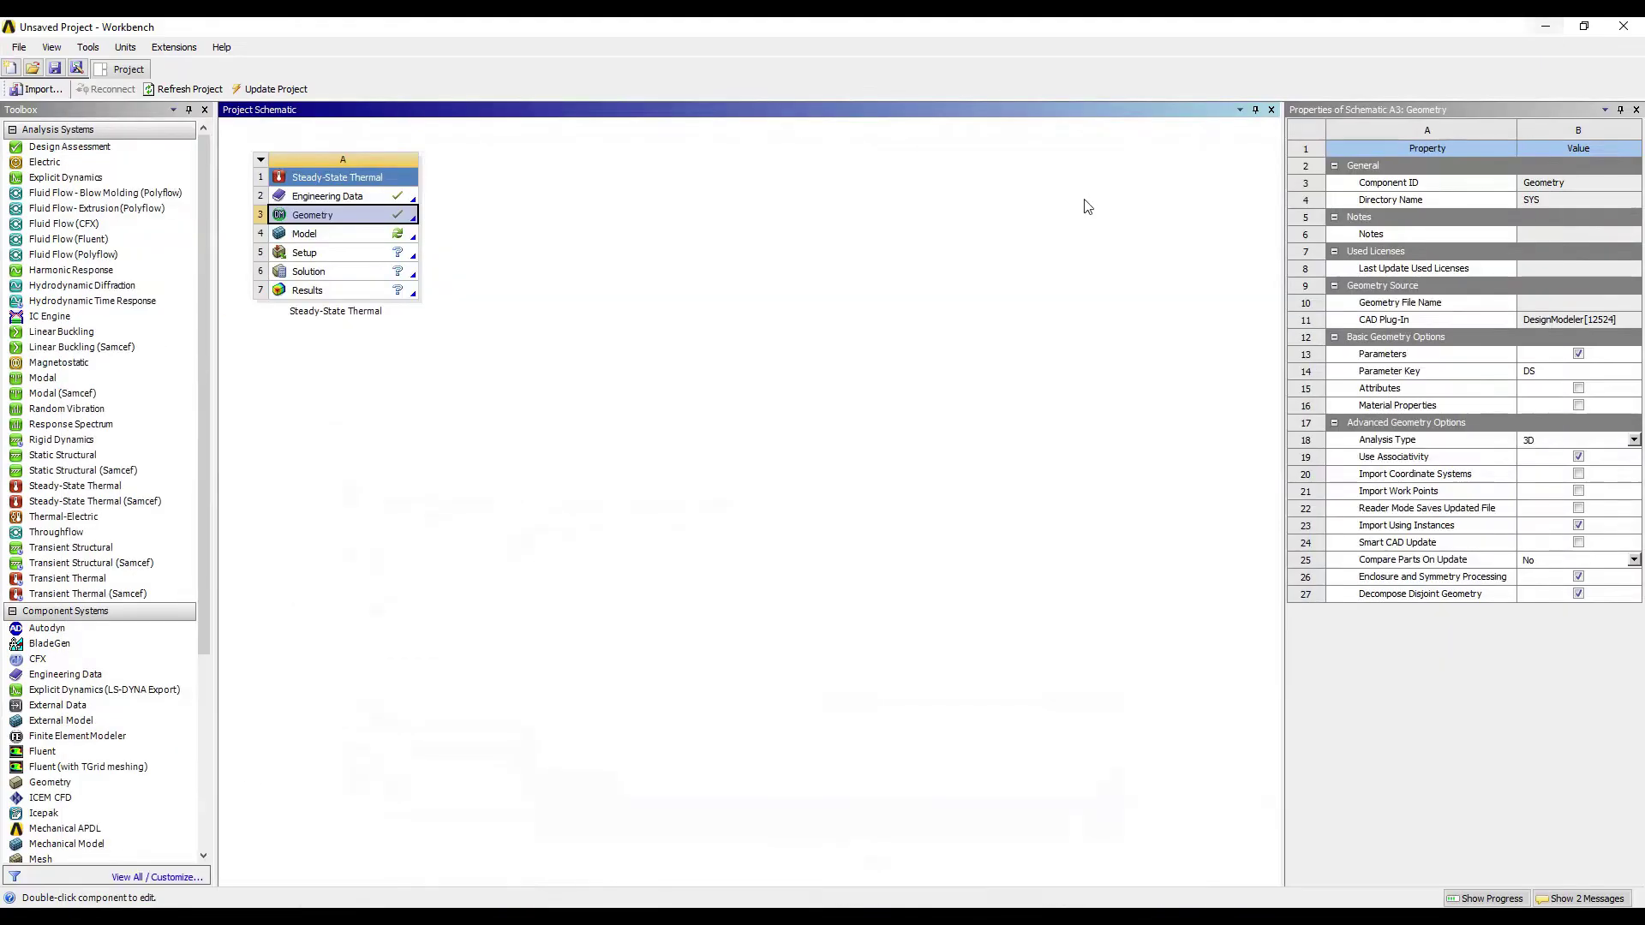
- Launch Mechanical from the Model cell to load the three-block wall
double_click(347, 236)
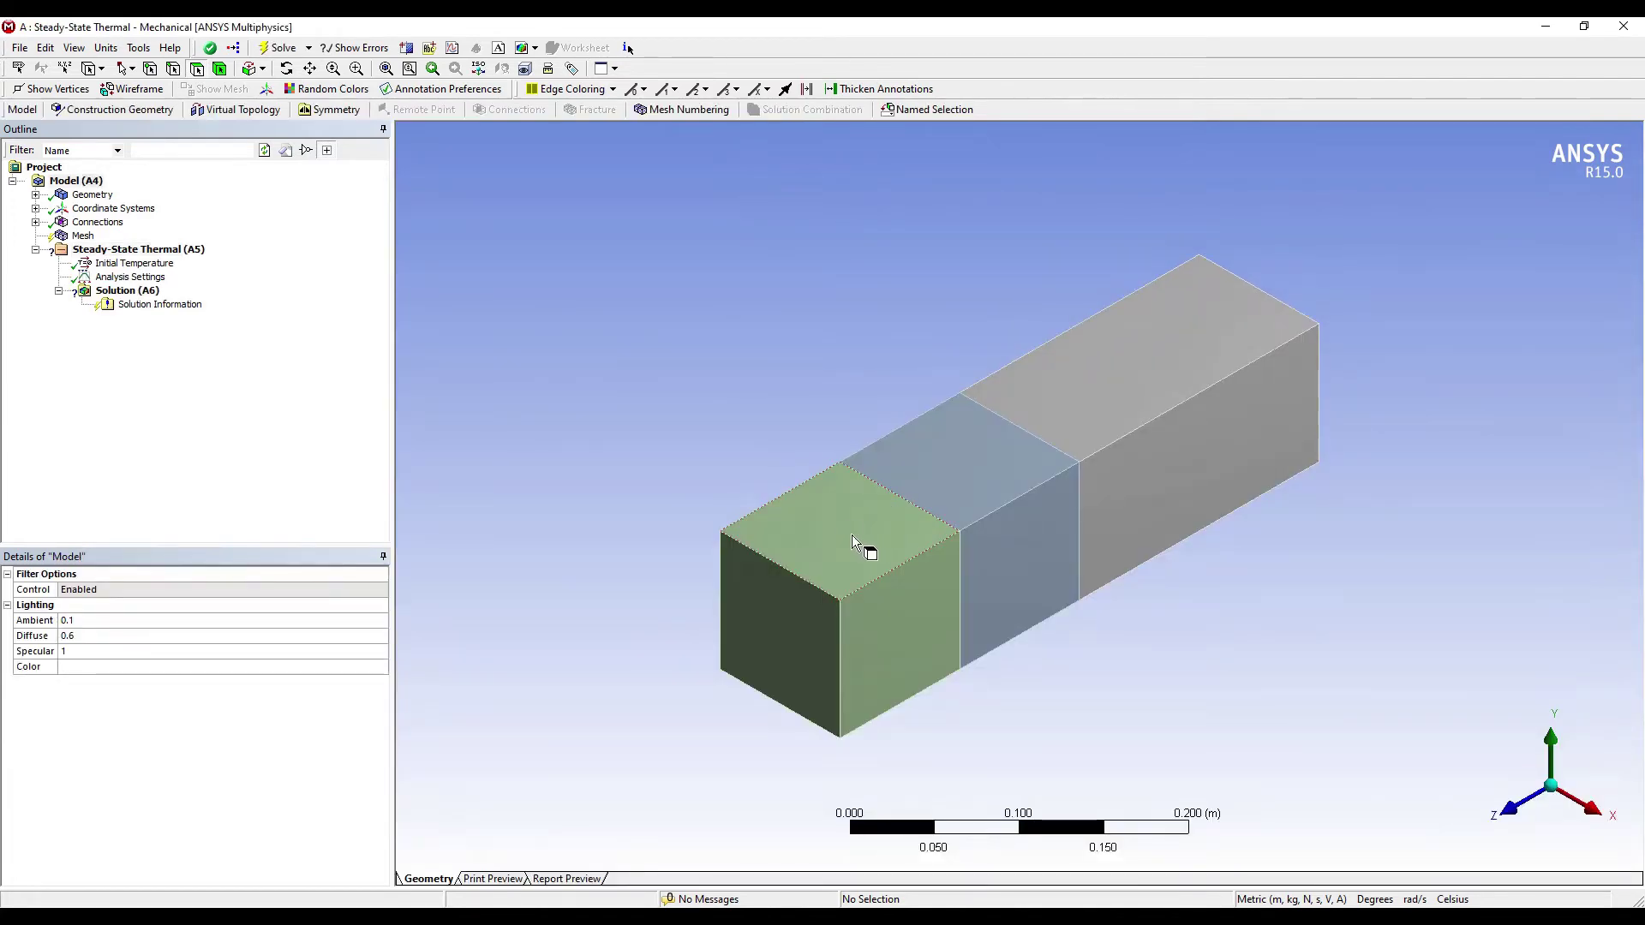
- Assign chrome brick as the material of the first solid
middle_click_drag(853, 542, 1348, 574)
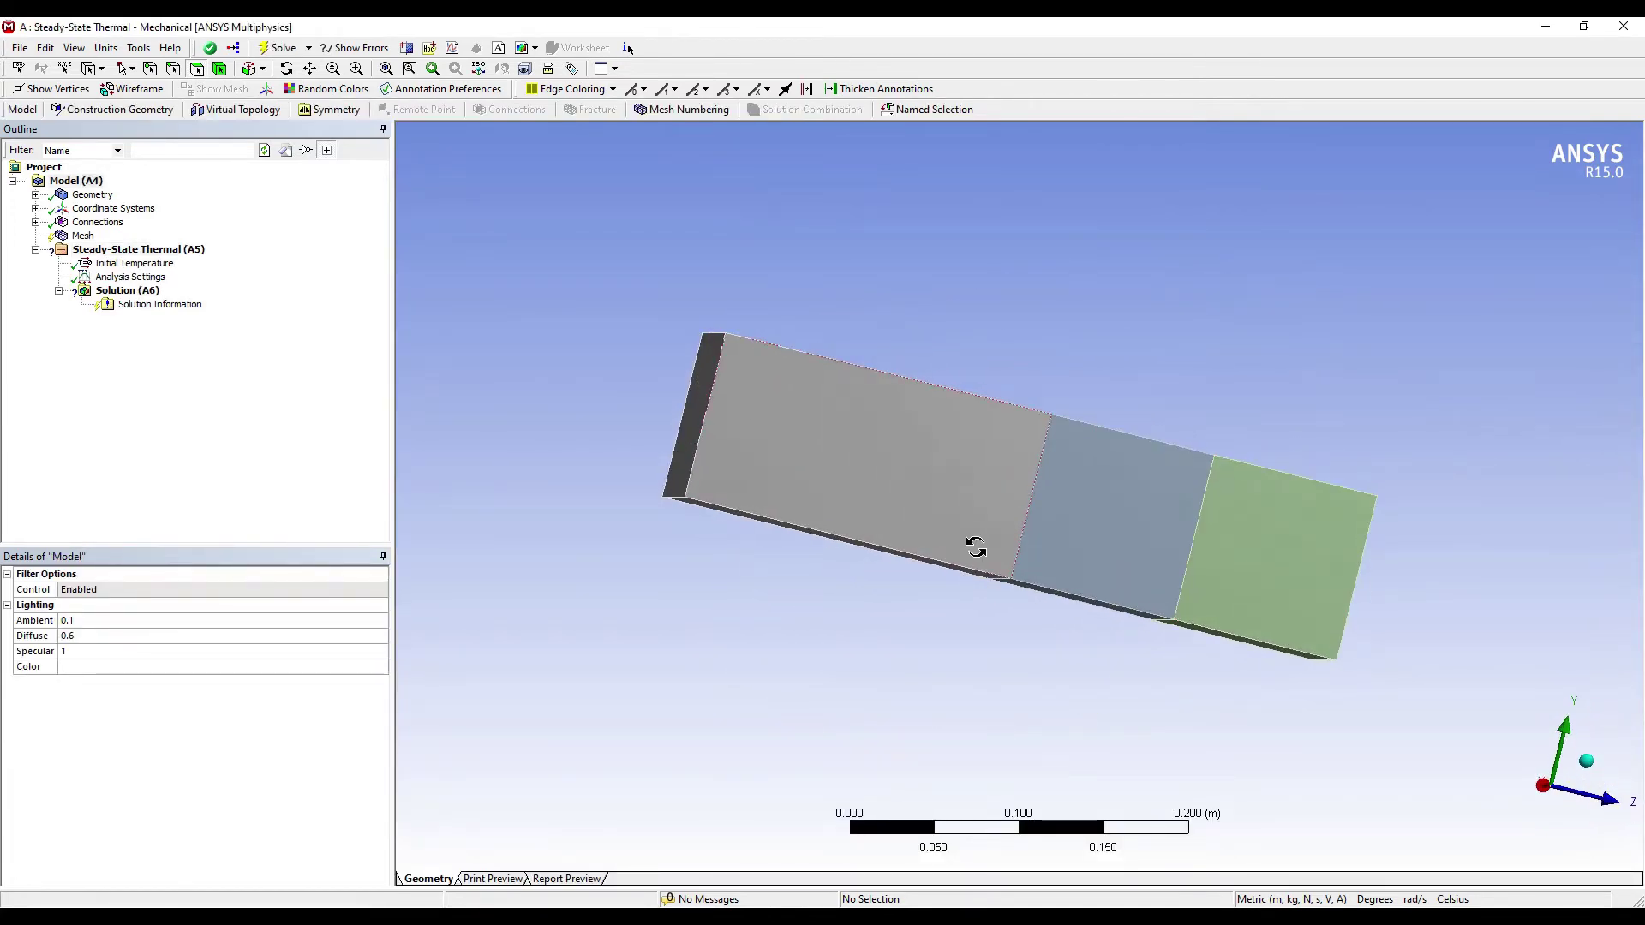
middle_click_drag(972, 543, 954, 551)
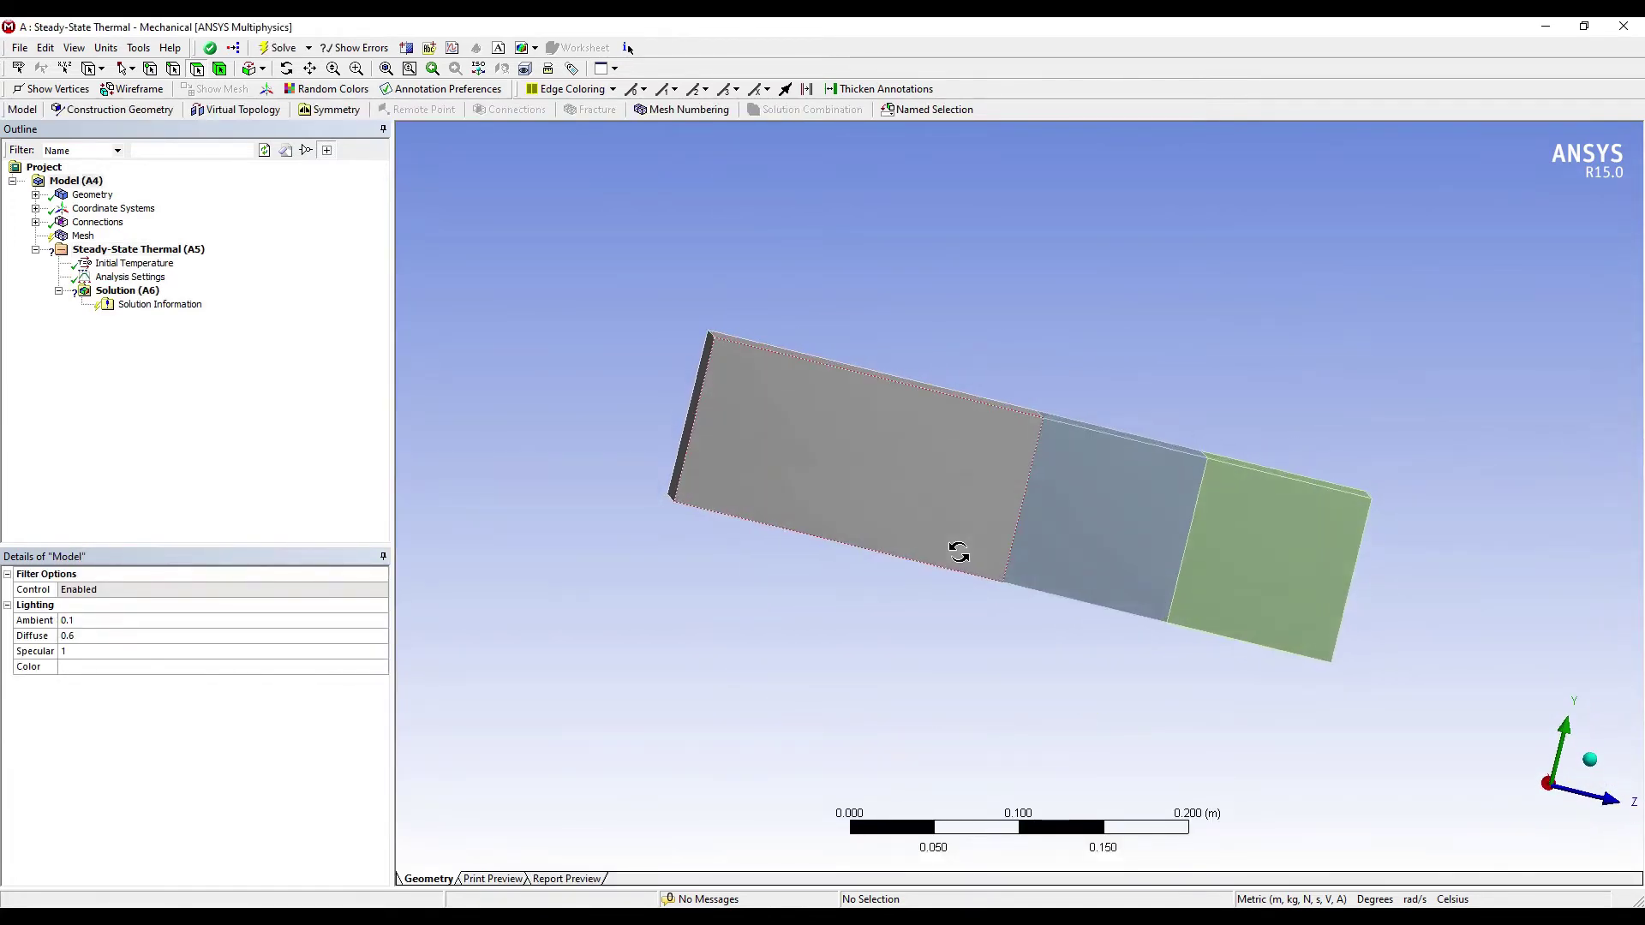
left_click(35, 195)
left_click(105, 208)
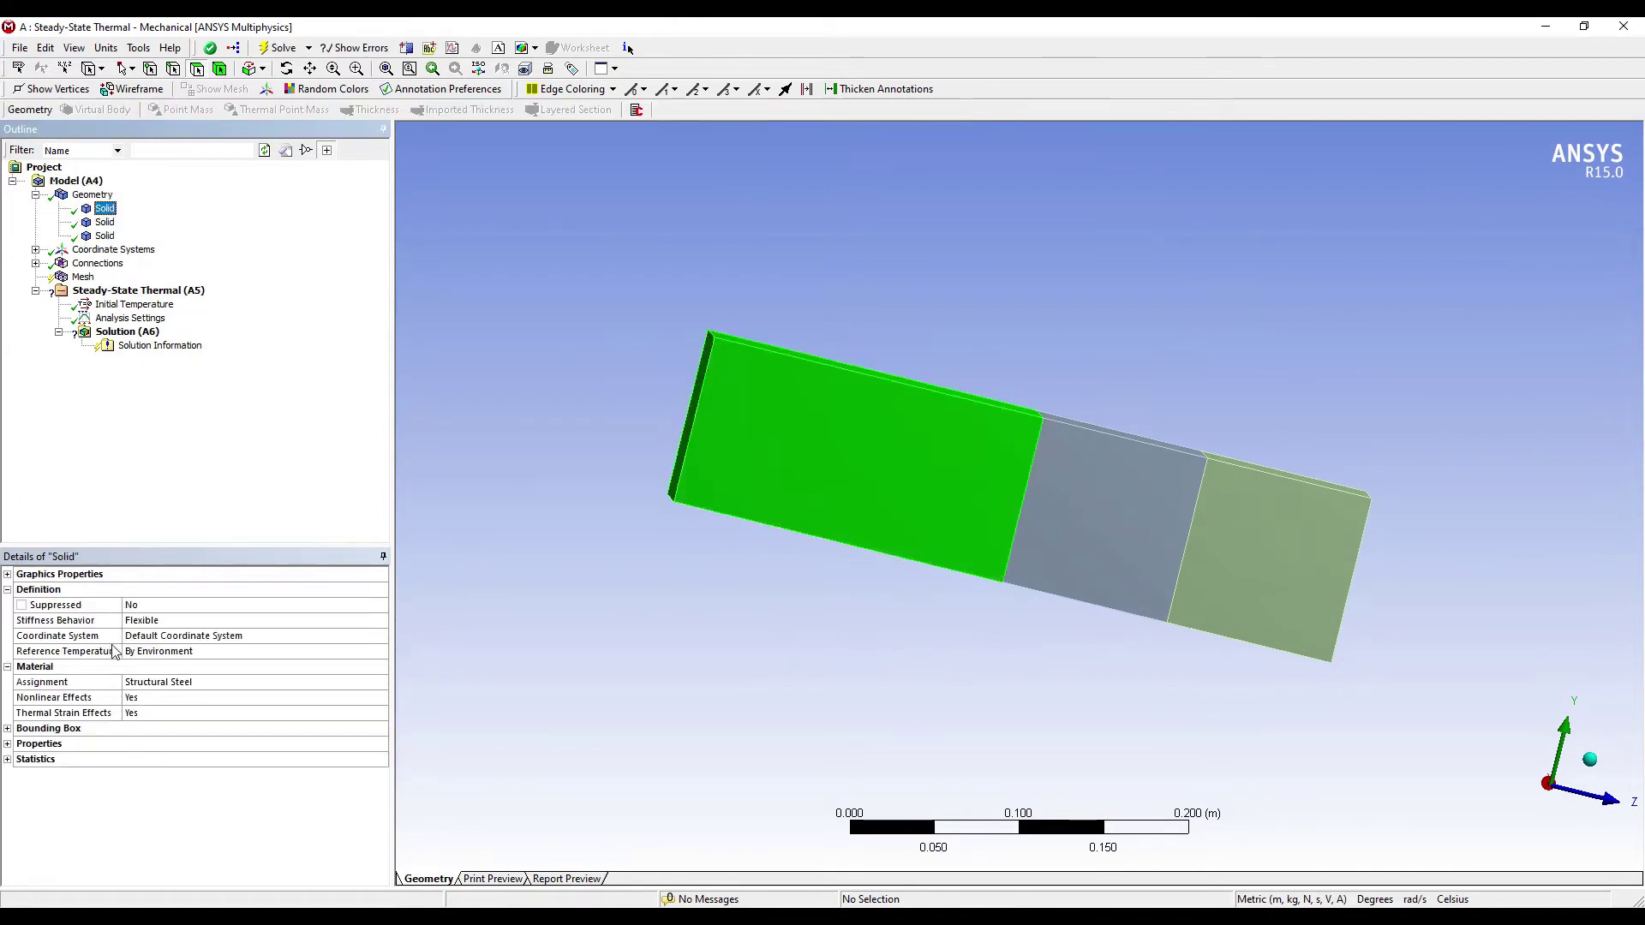
left_click(204, 686)
left_click(381, 682)
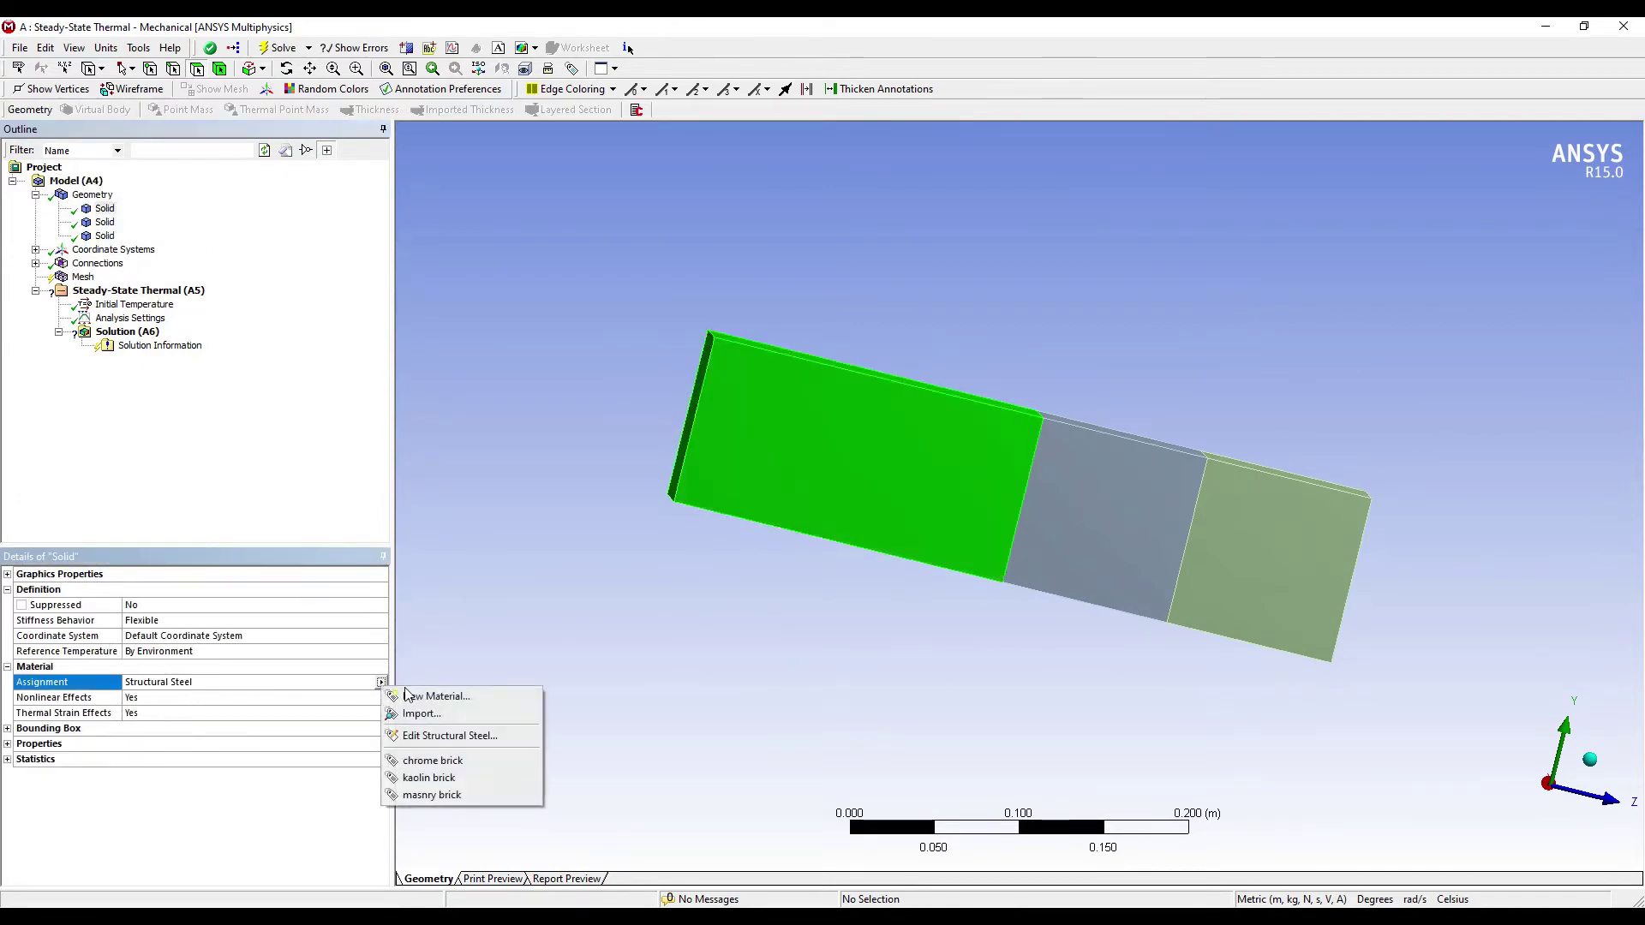
left_click(441, 761)
- Assign kaolin brick to the middle solid
left_click(104, 222)
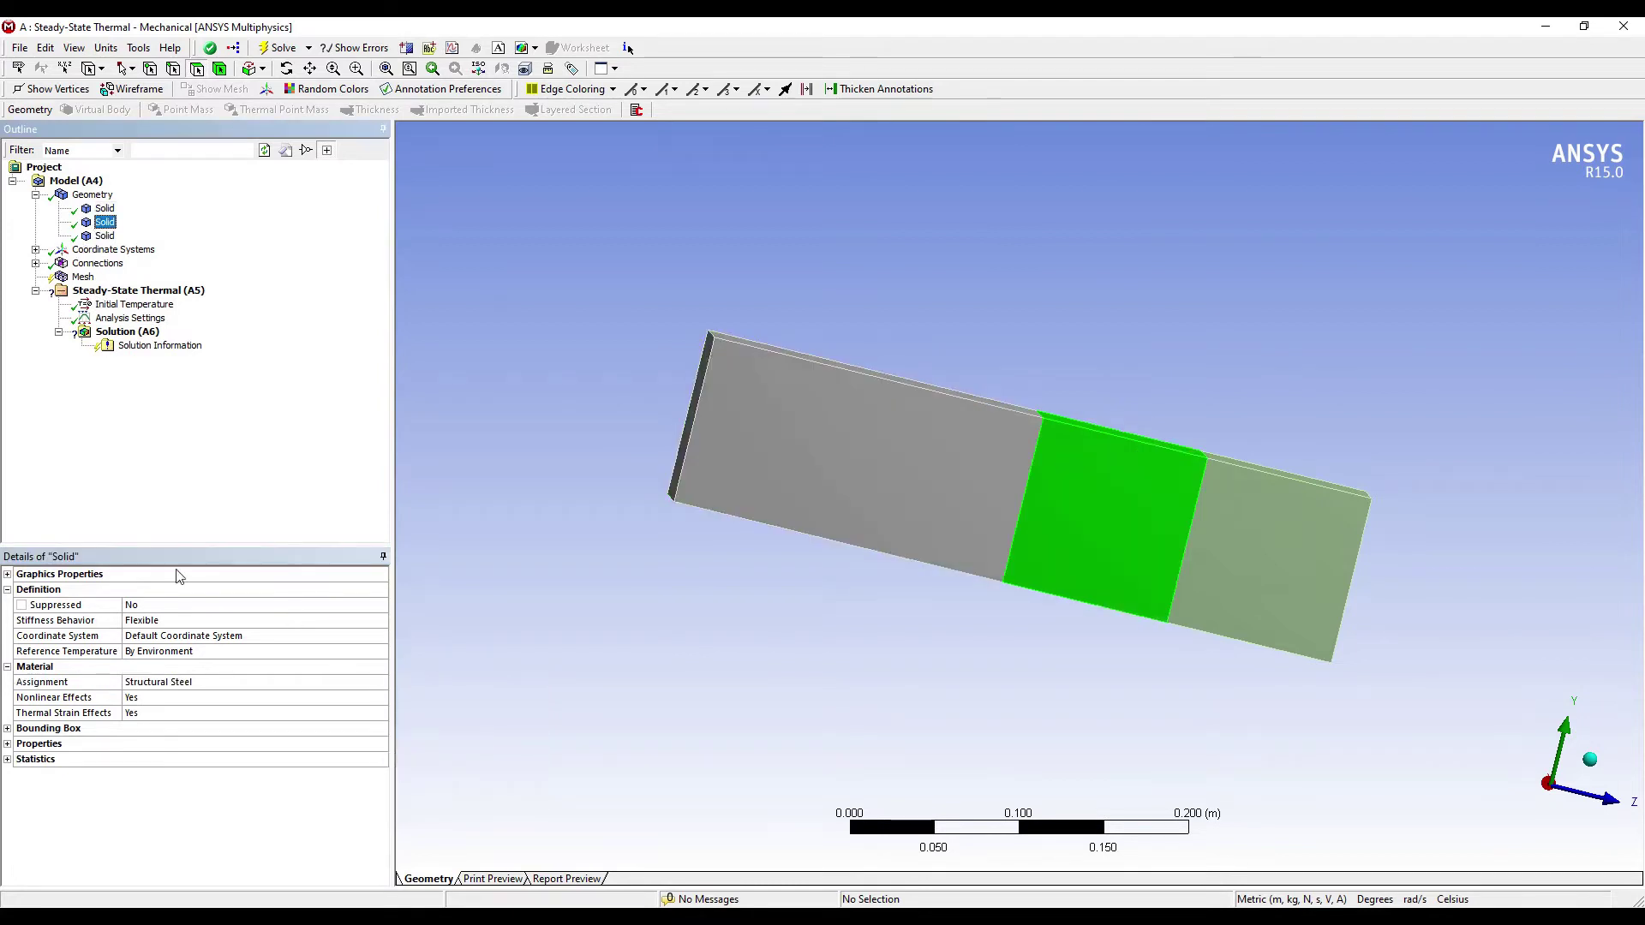
left_click(364, 683)
left_click(381, 682)
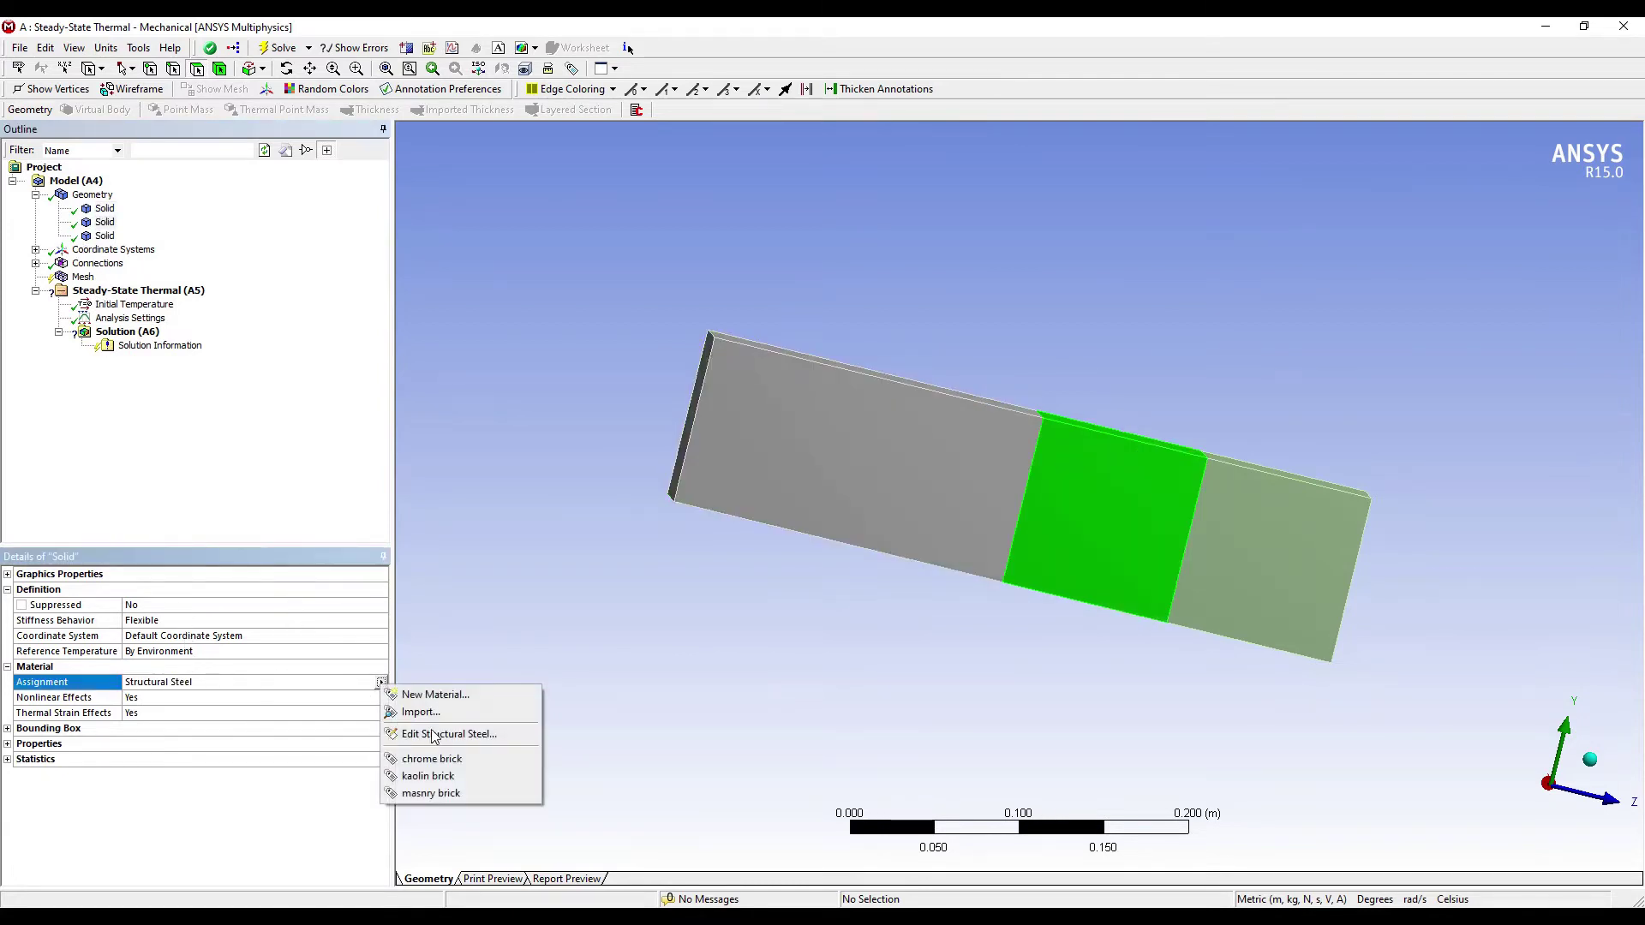
left_click(441, 774)
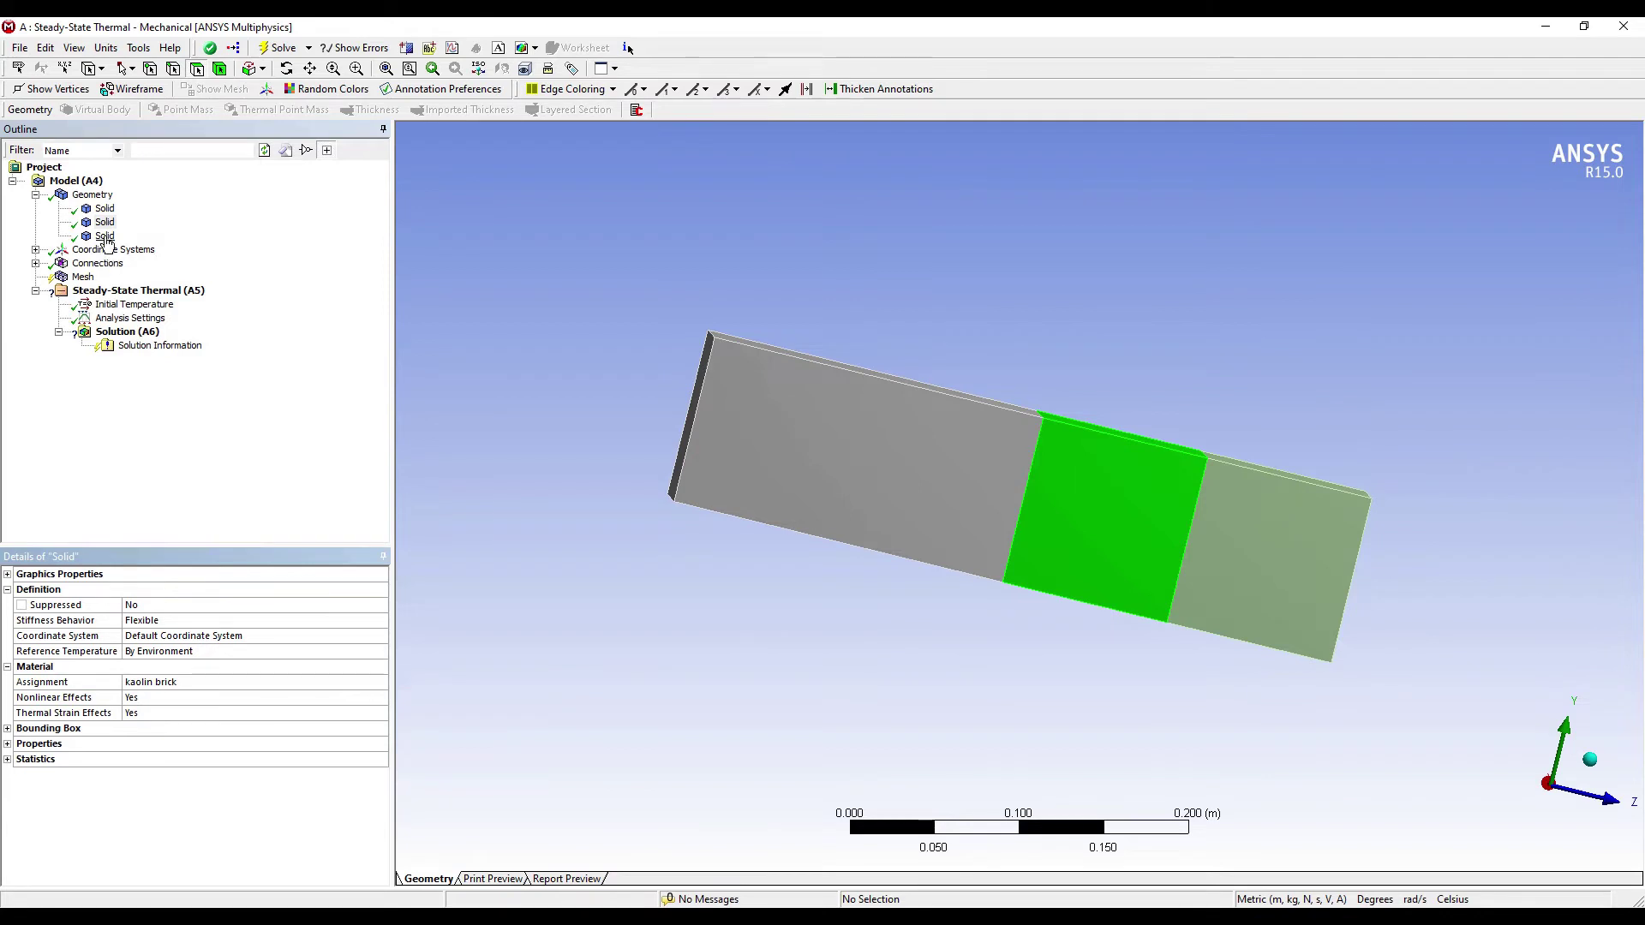
- Assign masnry brick to the right solid
left_click(104, 236)
left_click(233, 684)
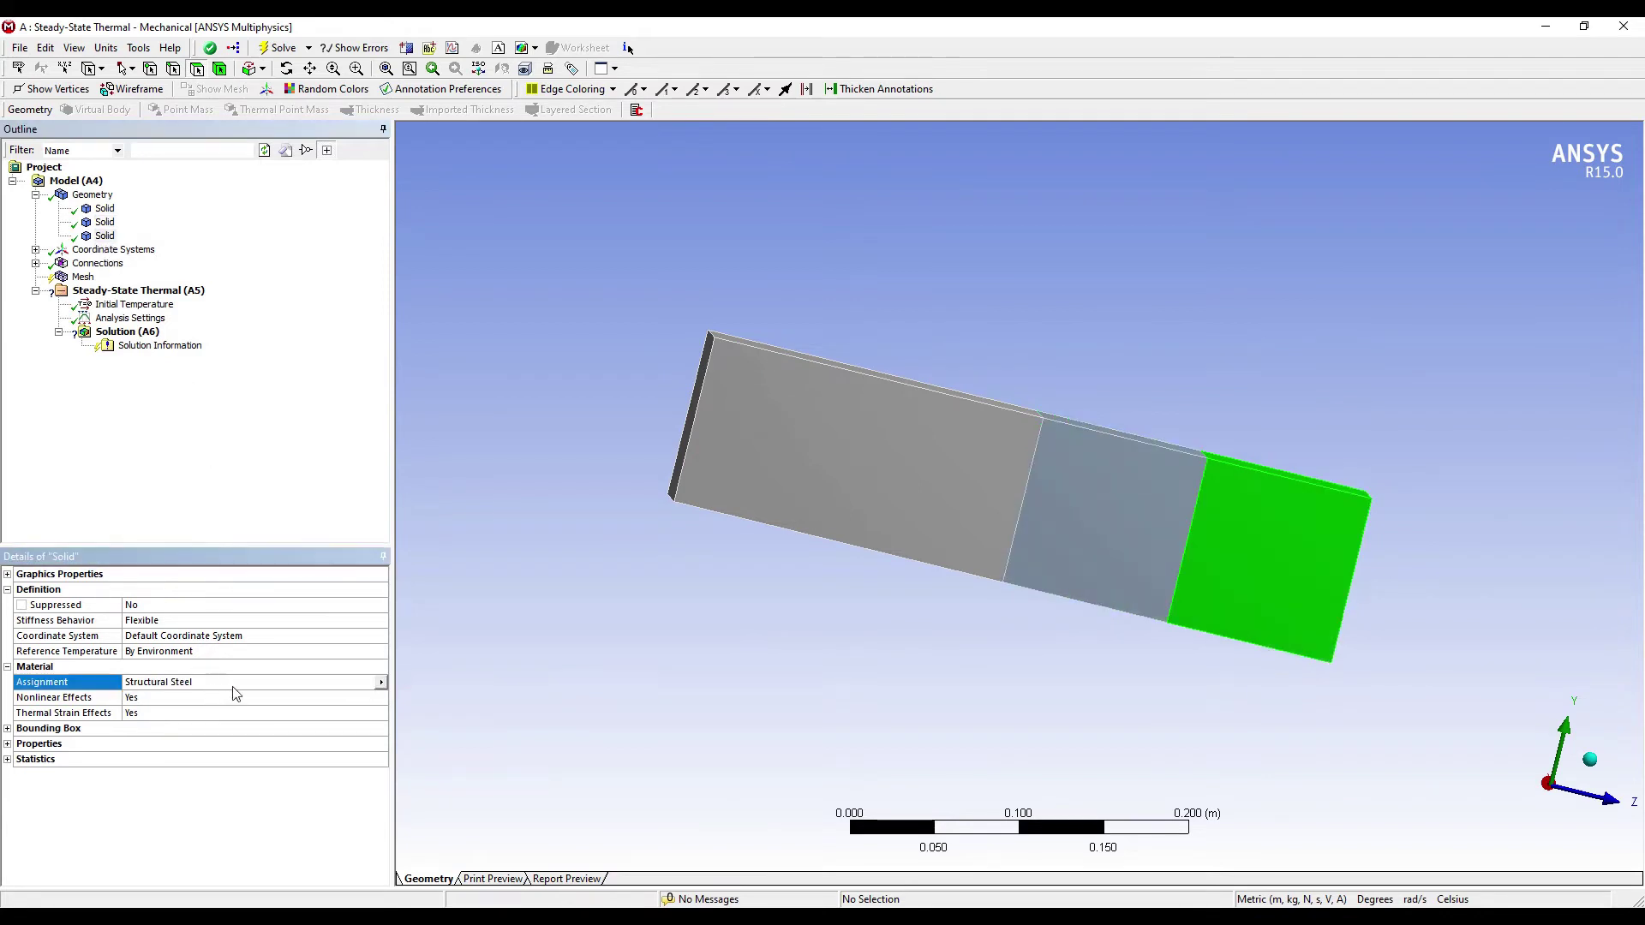
left_click(381, 682)
left_click(432, 789)
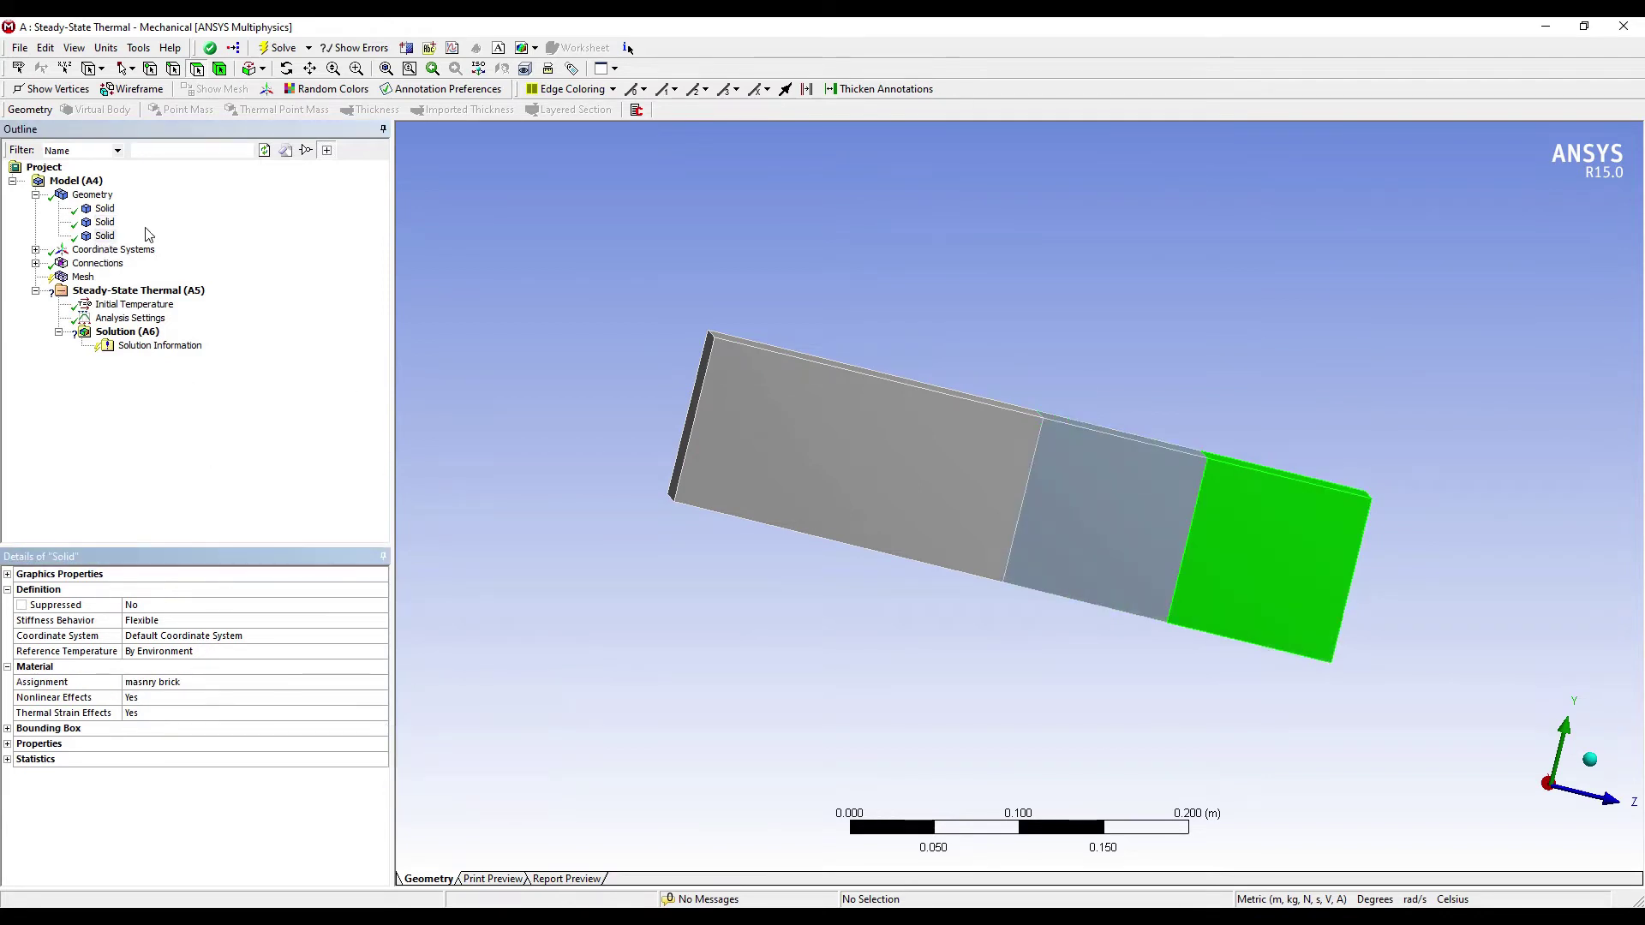
left_click(85, 277)
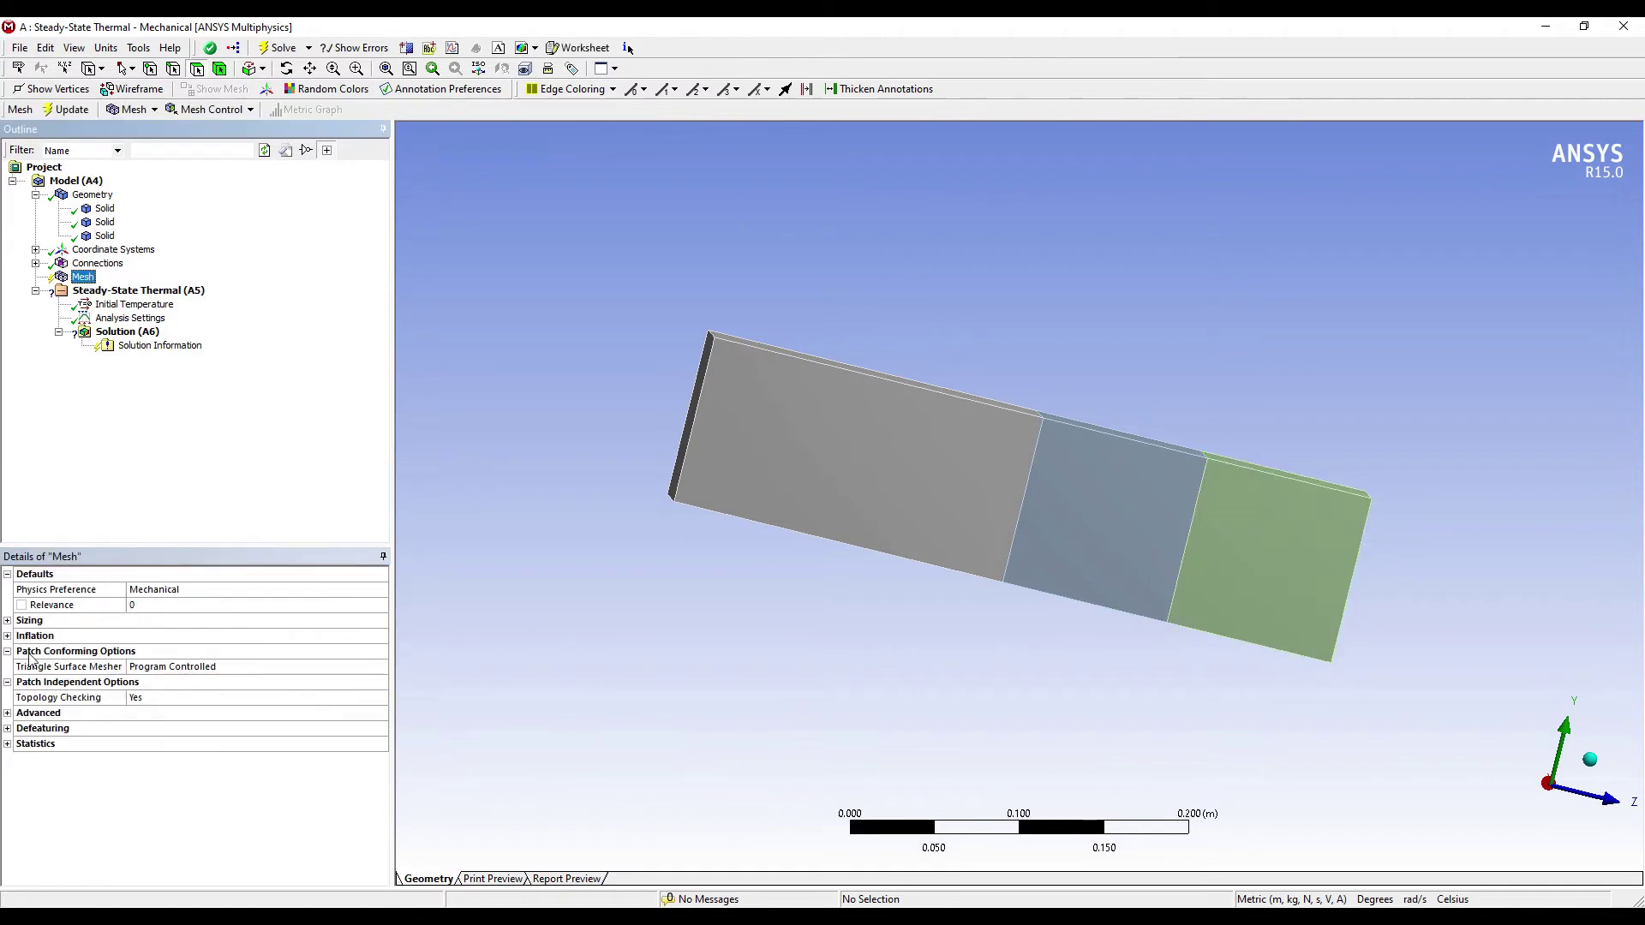
- Set the mesh Sizing Relevance Center to Fine and generate the wall mesh
left_click(6, 620)
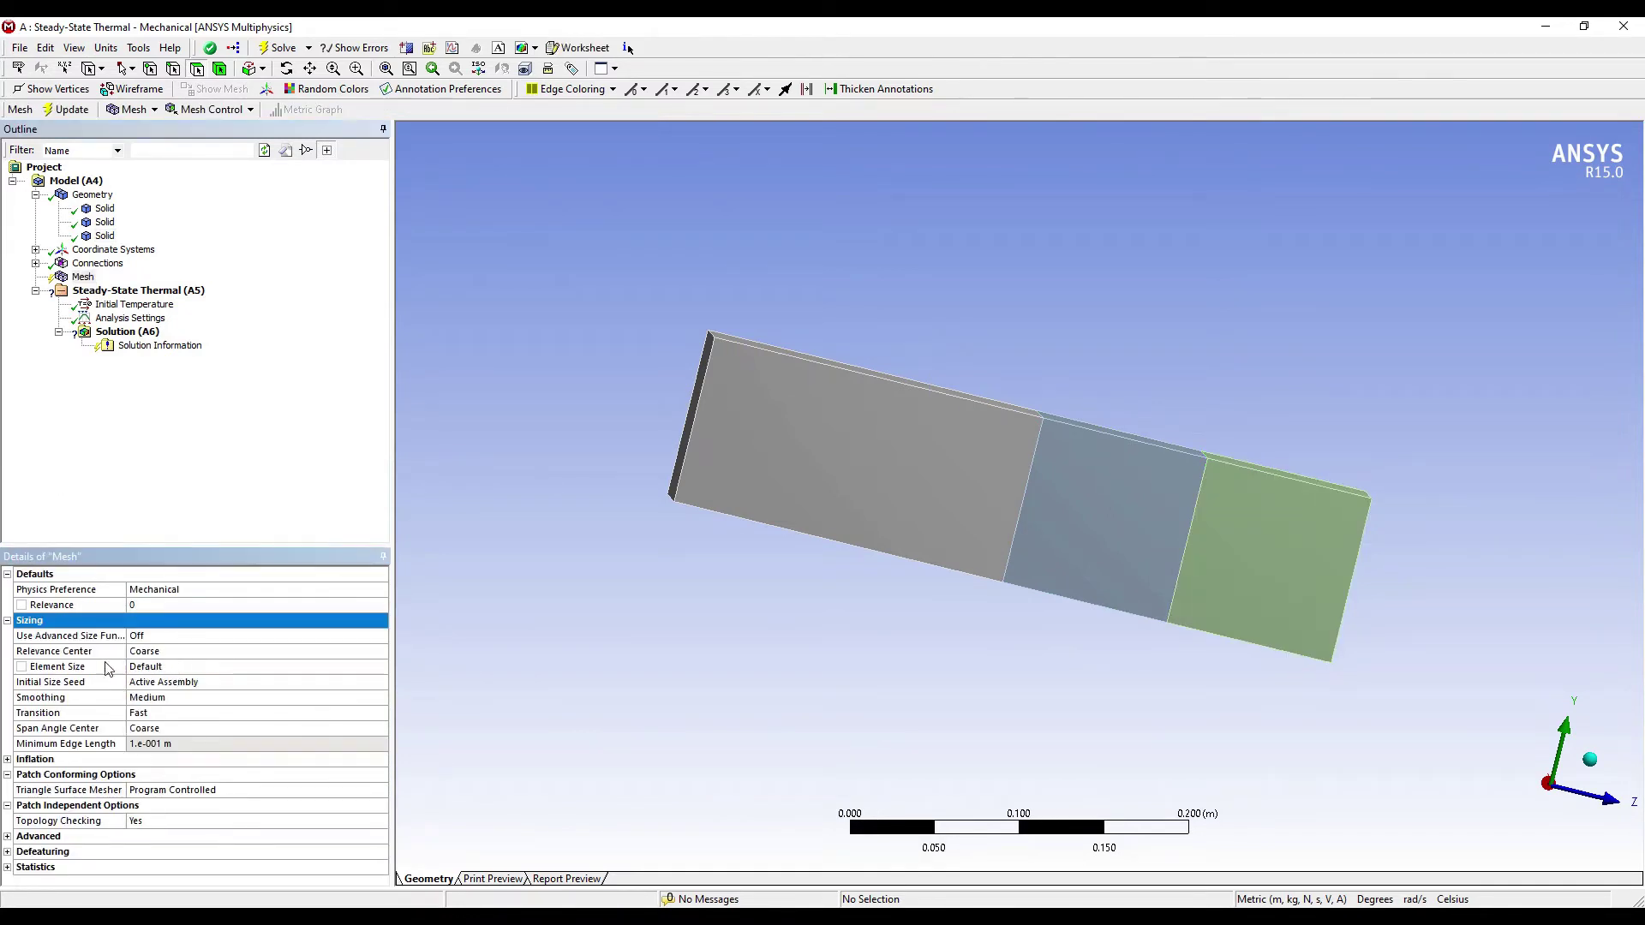
left_click(186, 655)
left_click(380, 651)
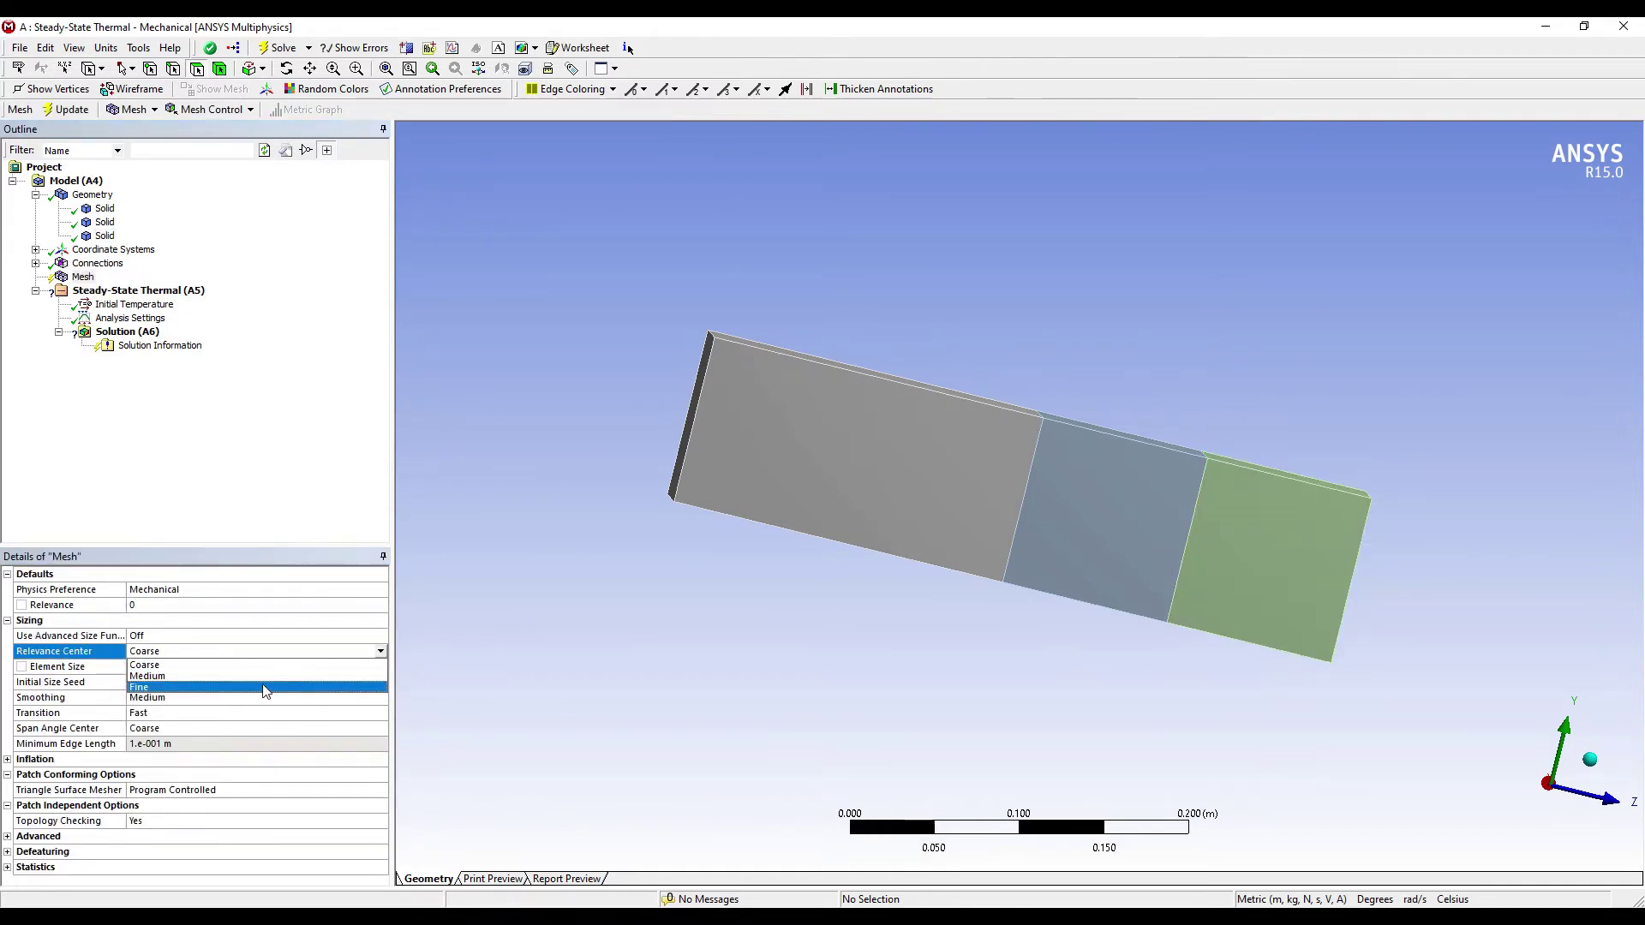
left_click(254, 699)
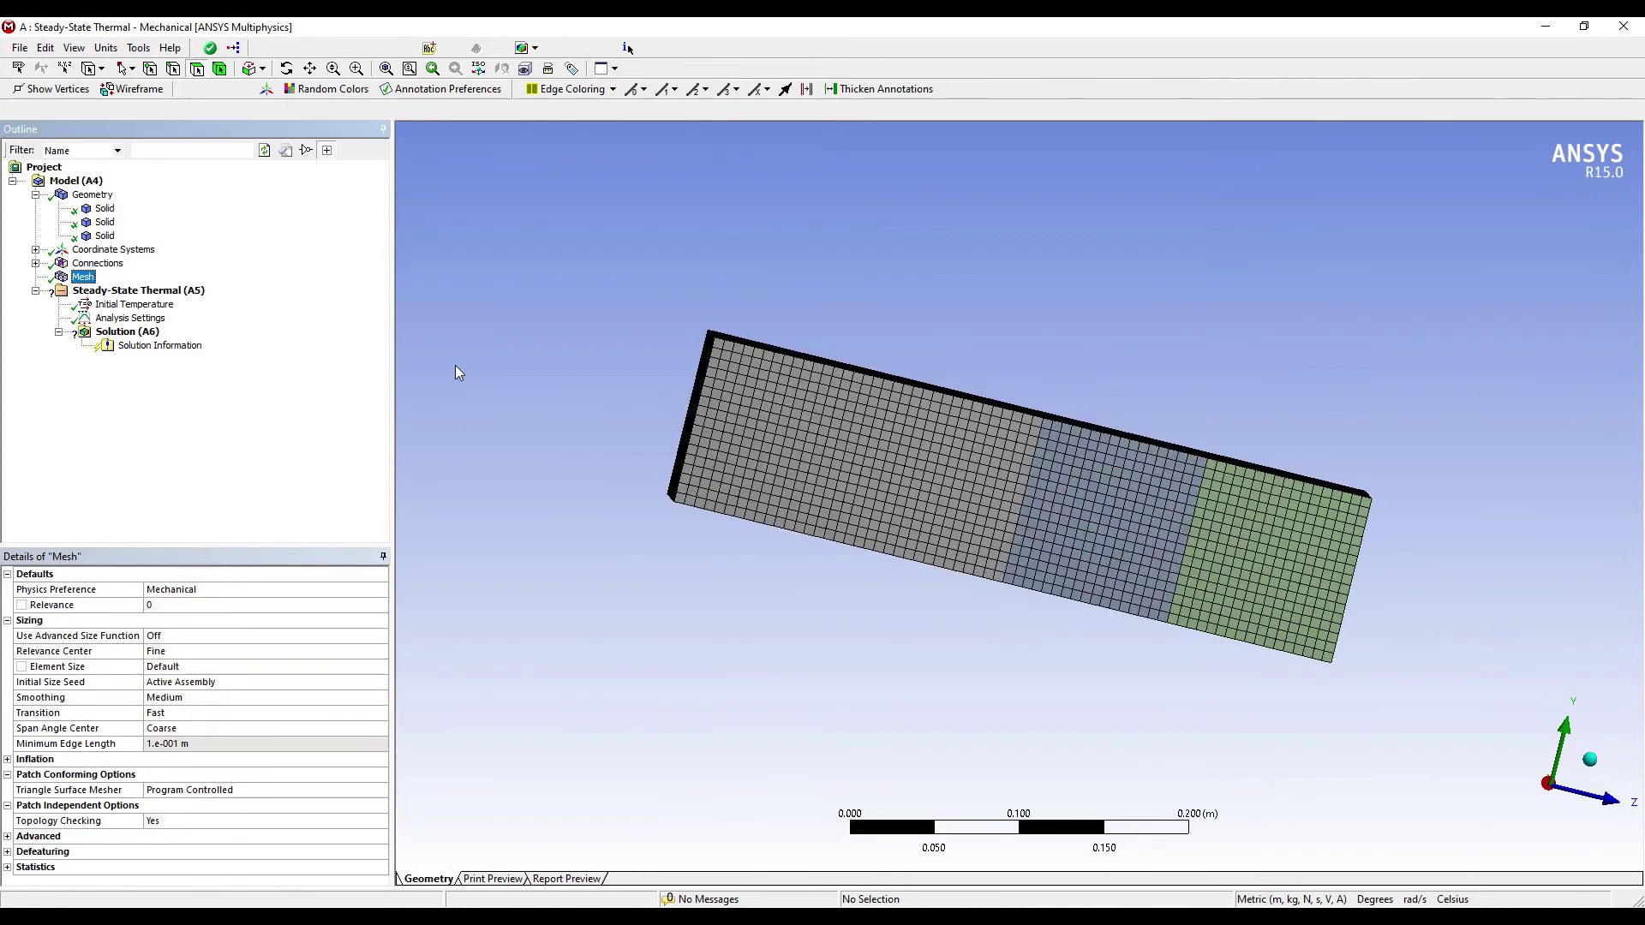
left_click(138, 290)
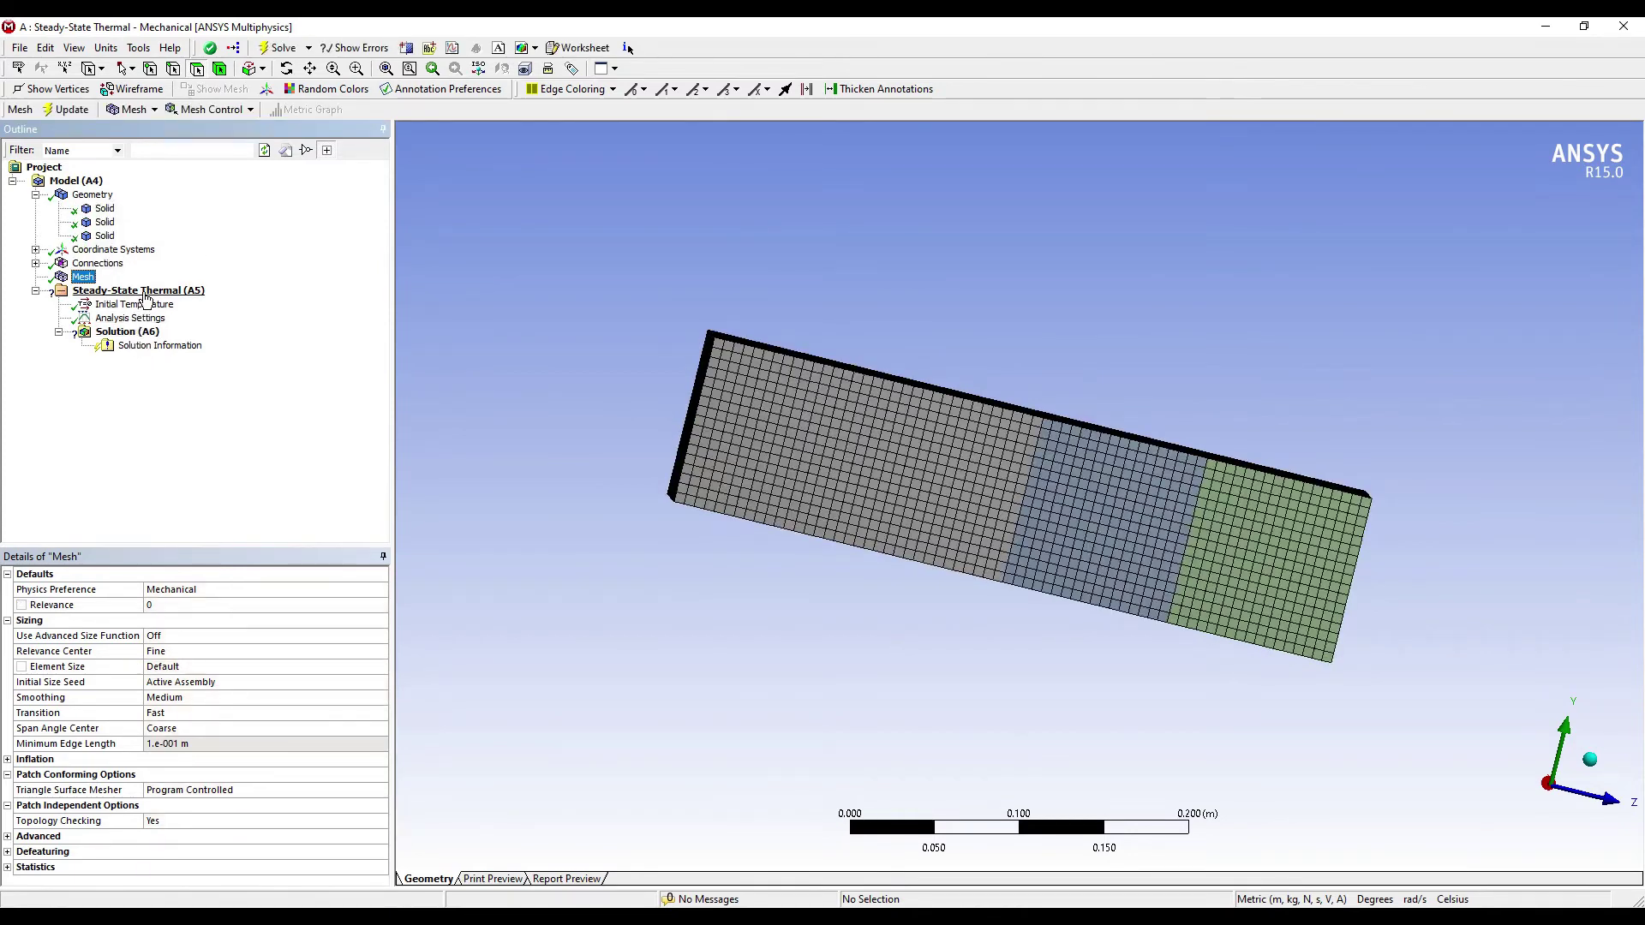
middle_click_drag(752, 323, 789, 356)
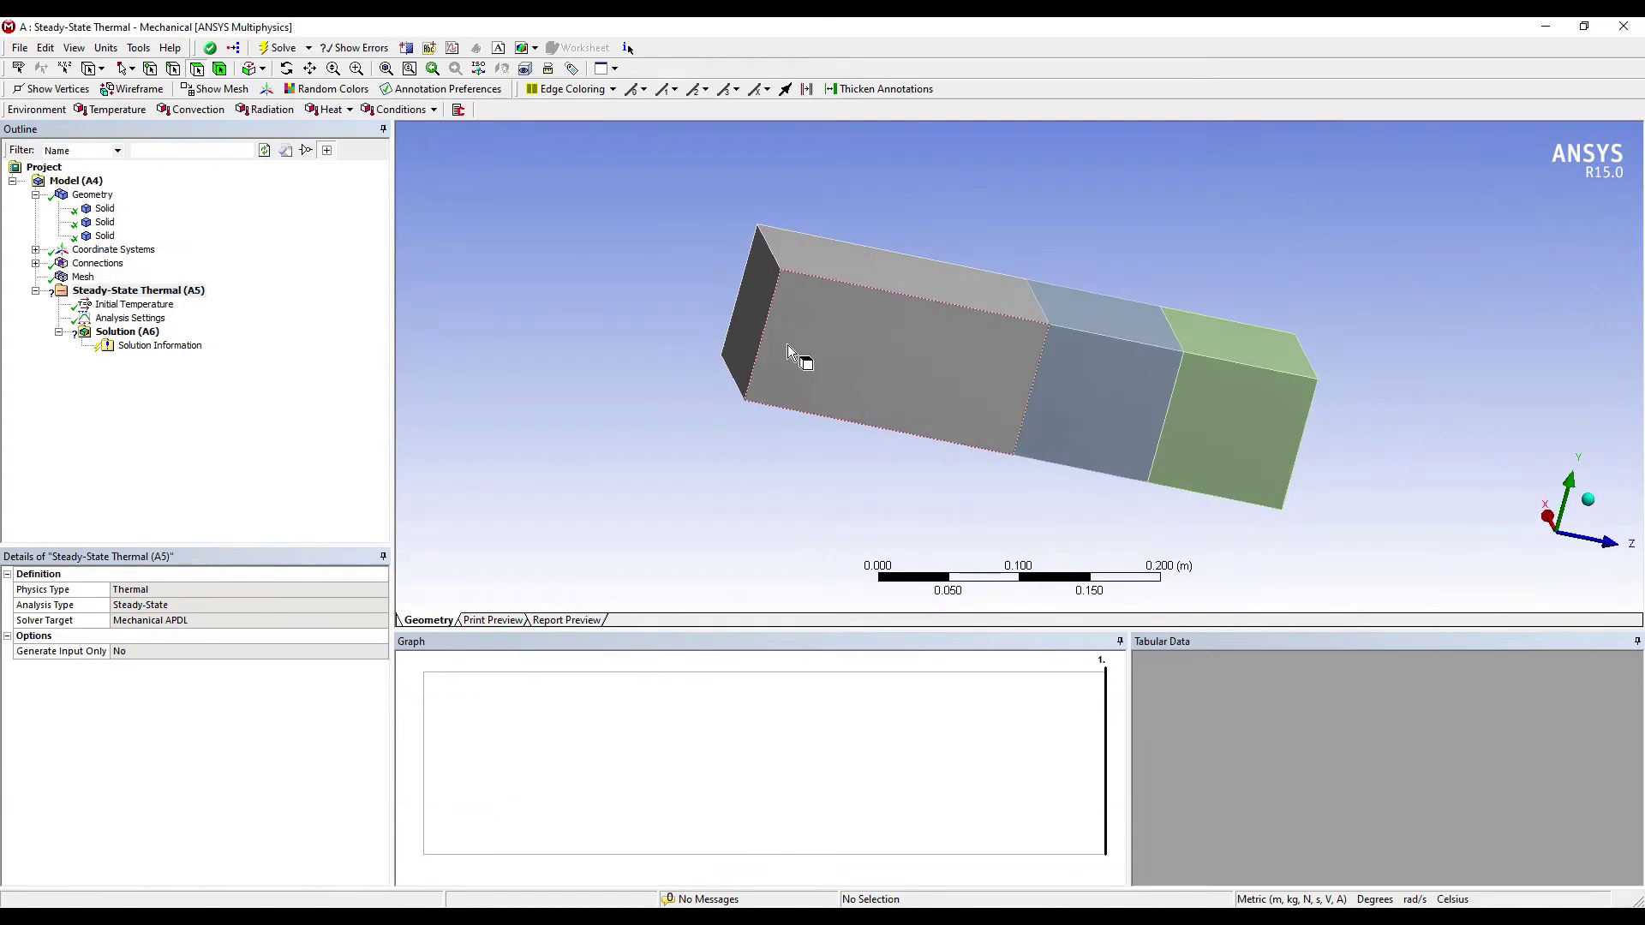
- Apply a 1670 °C temperature load to the wall's left end face
left_click(750, 310)
right_click(749, 307)
mouse_move(781, 319)
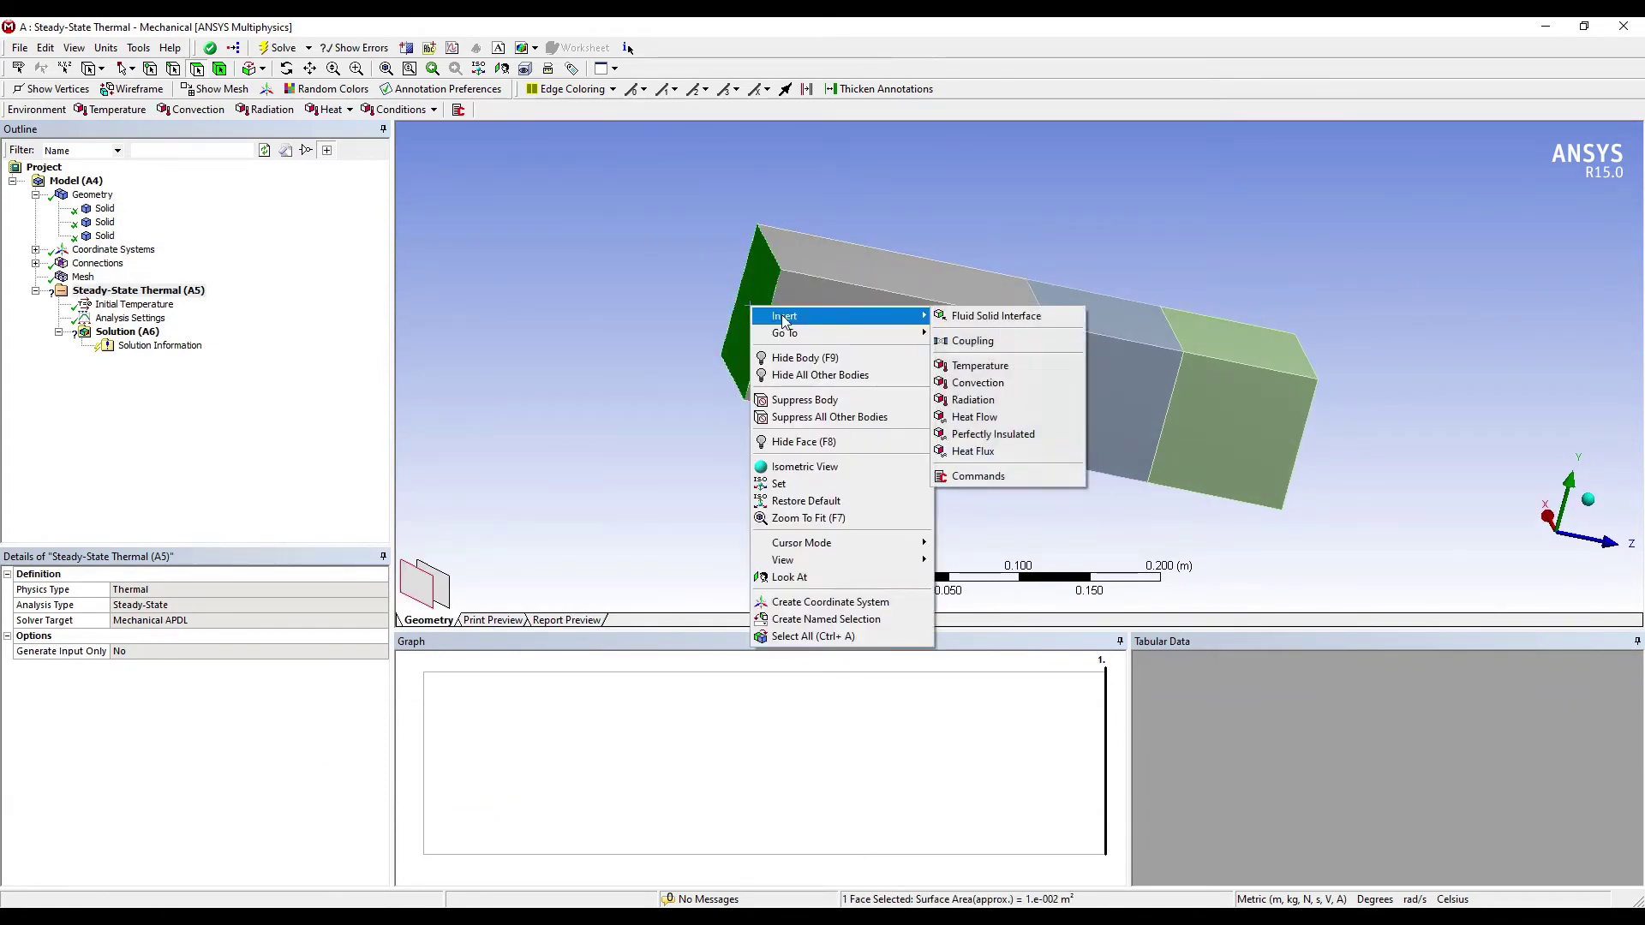
left_click(1015, 367)
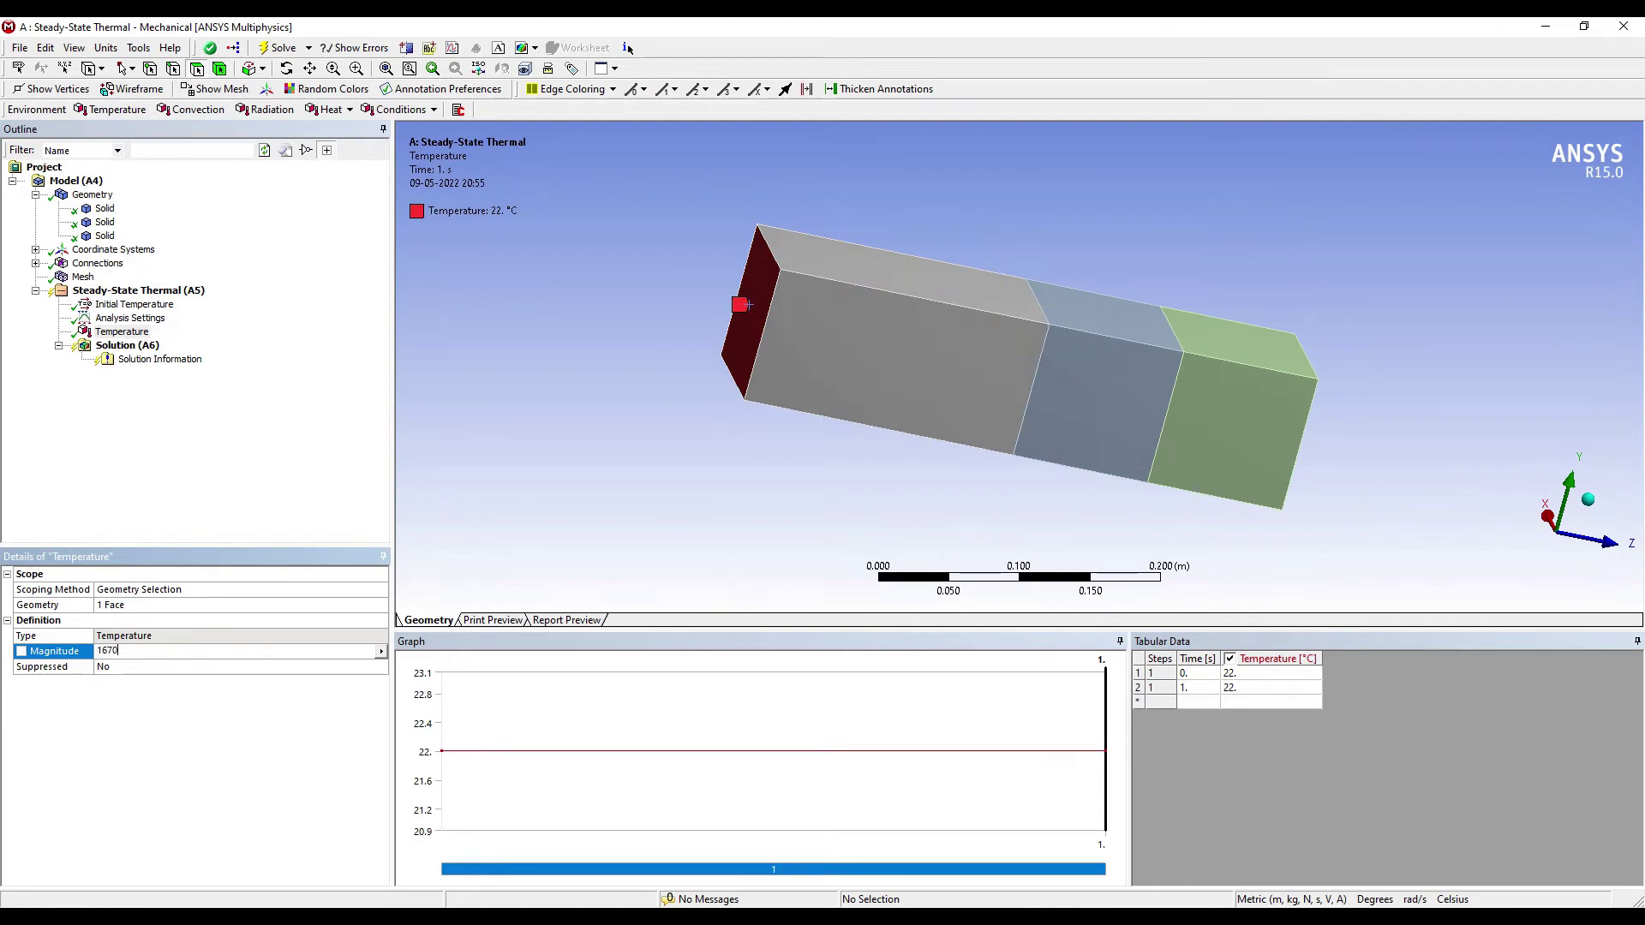
key("Return")
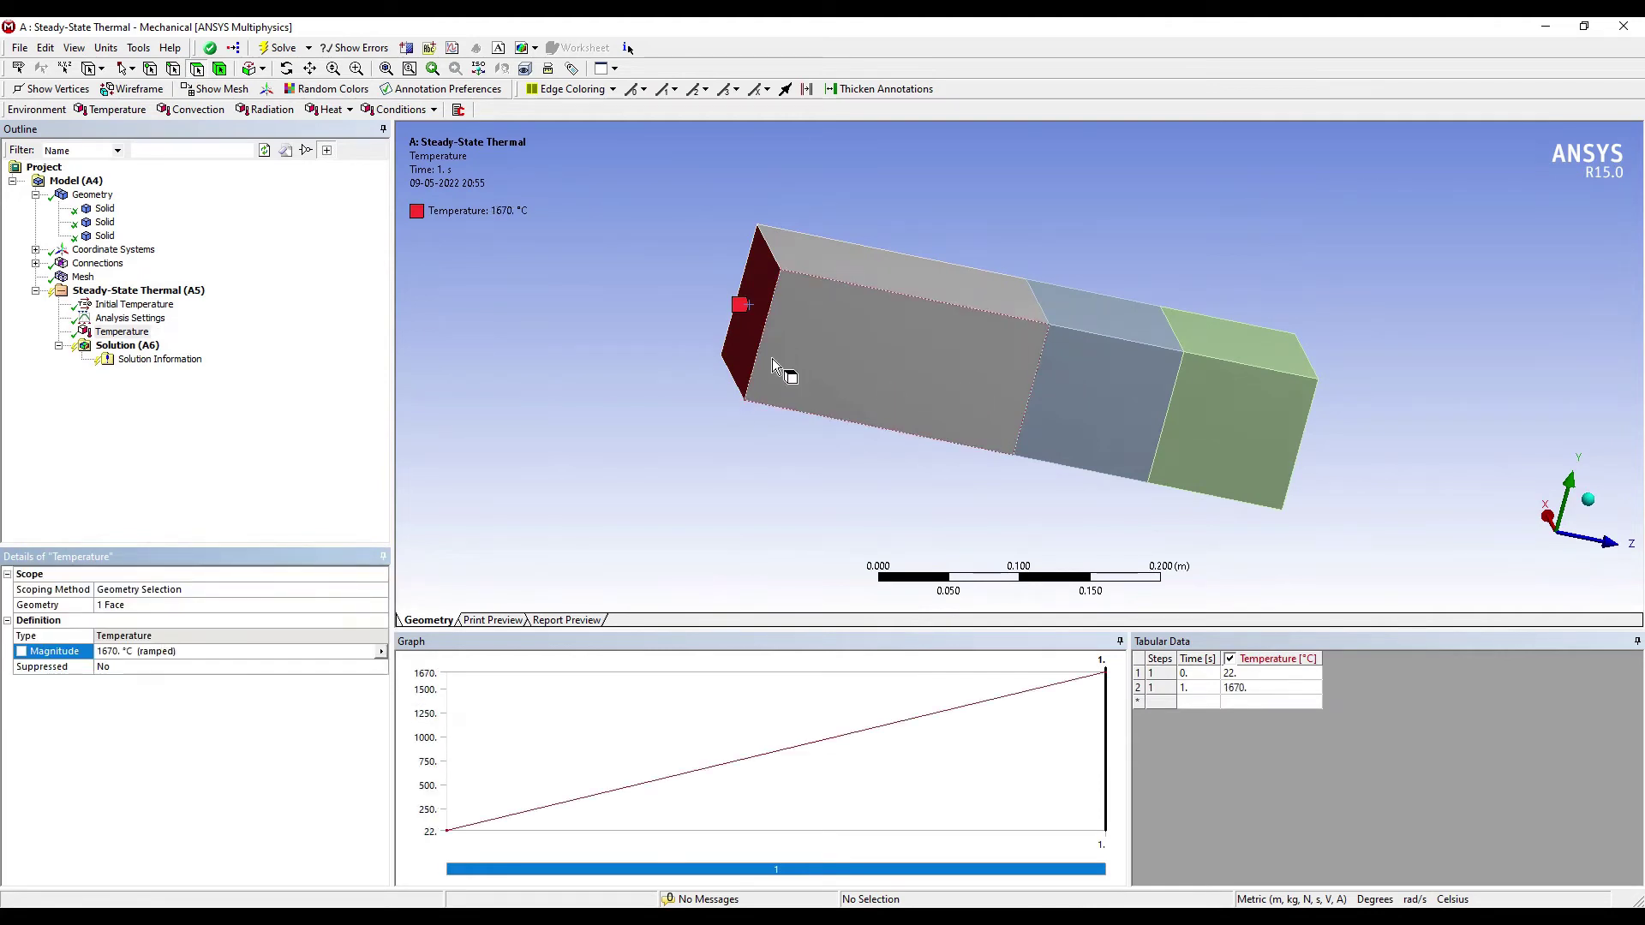
- Add convection on the left end face with a 74 W/m²·°C film coefficient
right_click(753, 280)
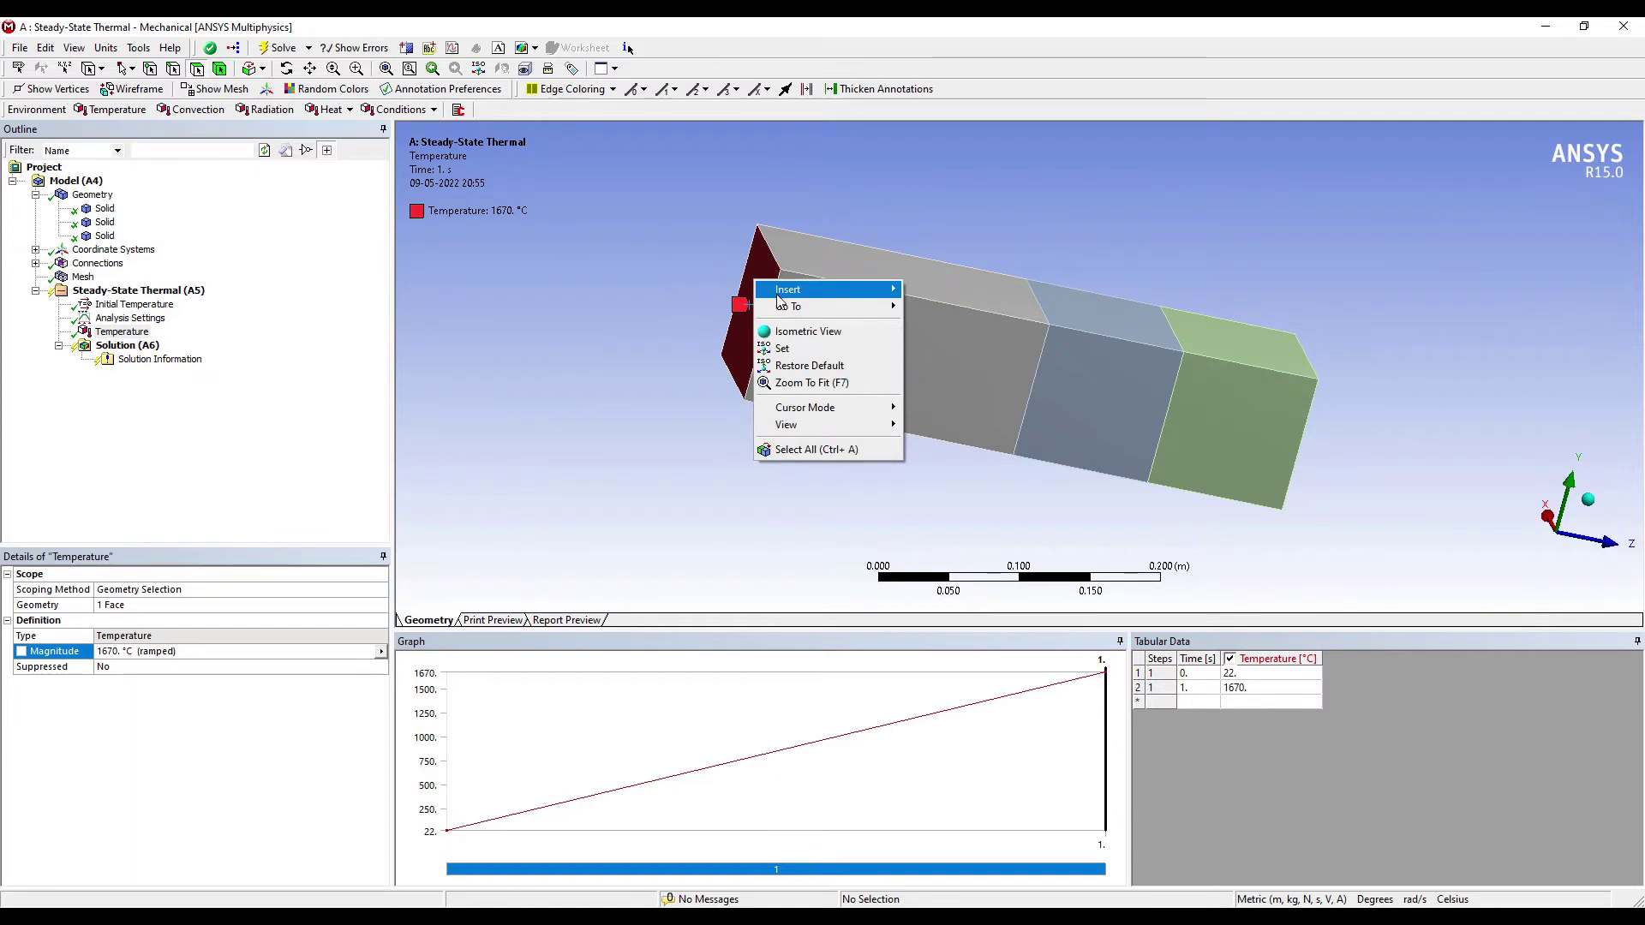
mouse_move(779, 295)
left_click(947, 357)
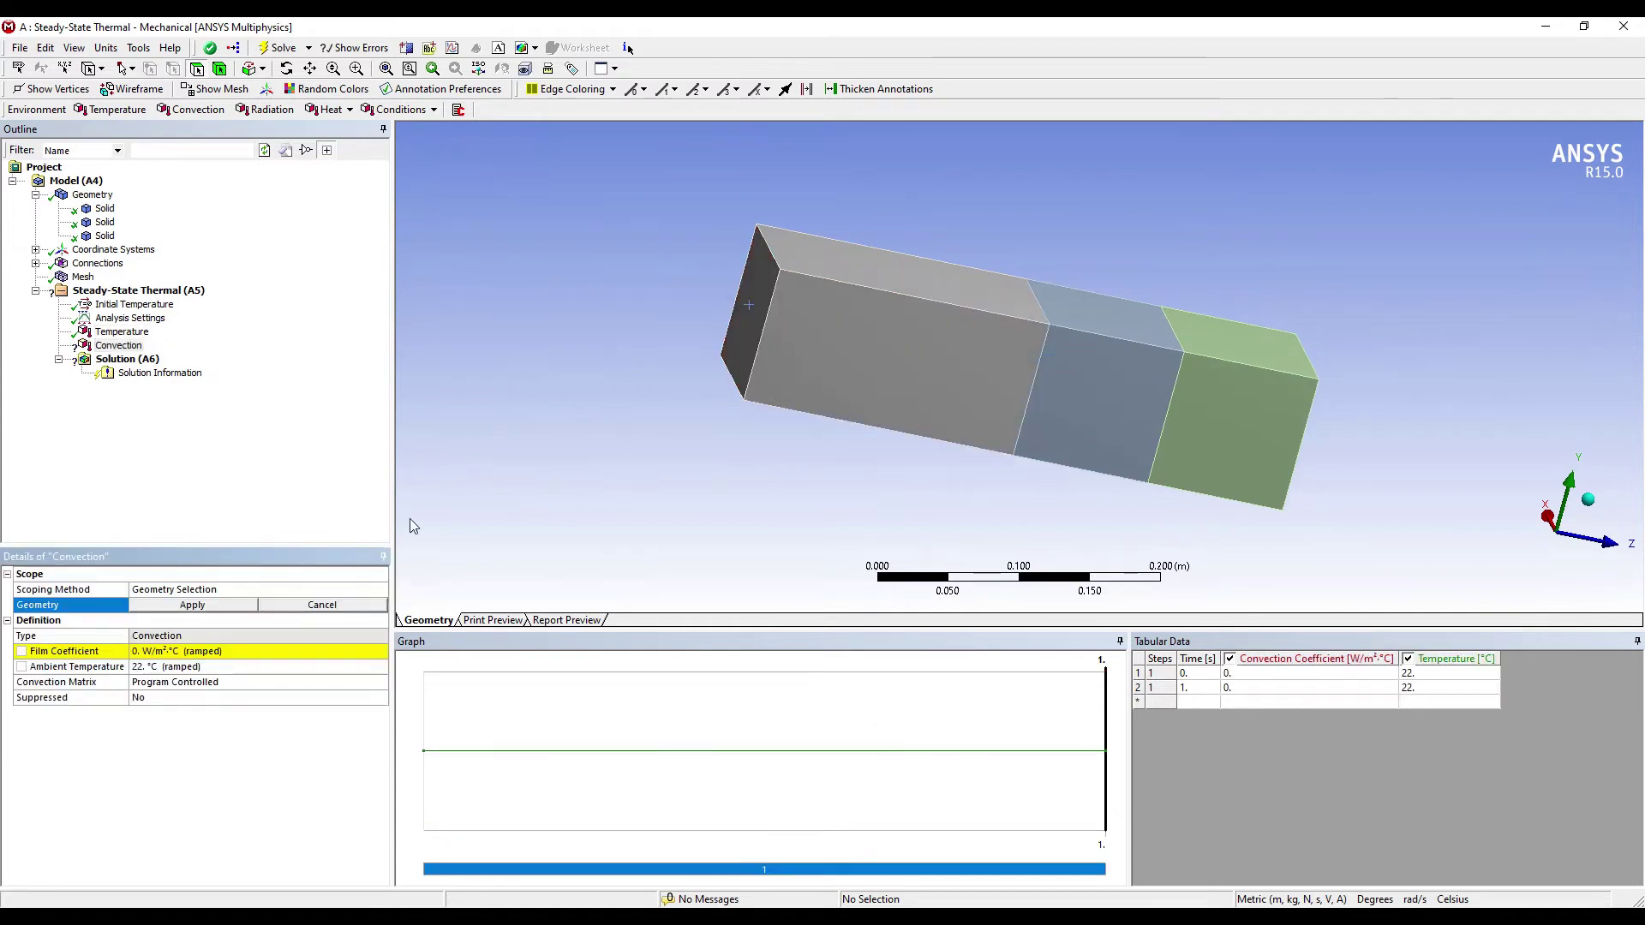
left_click(764, 275)
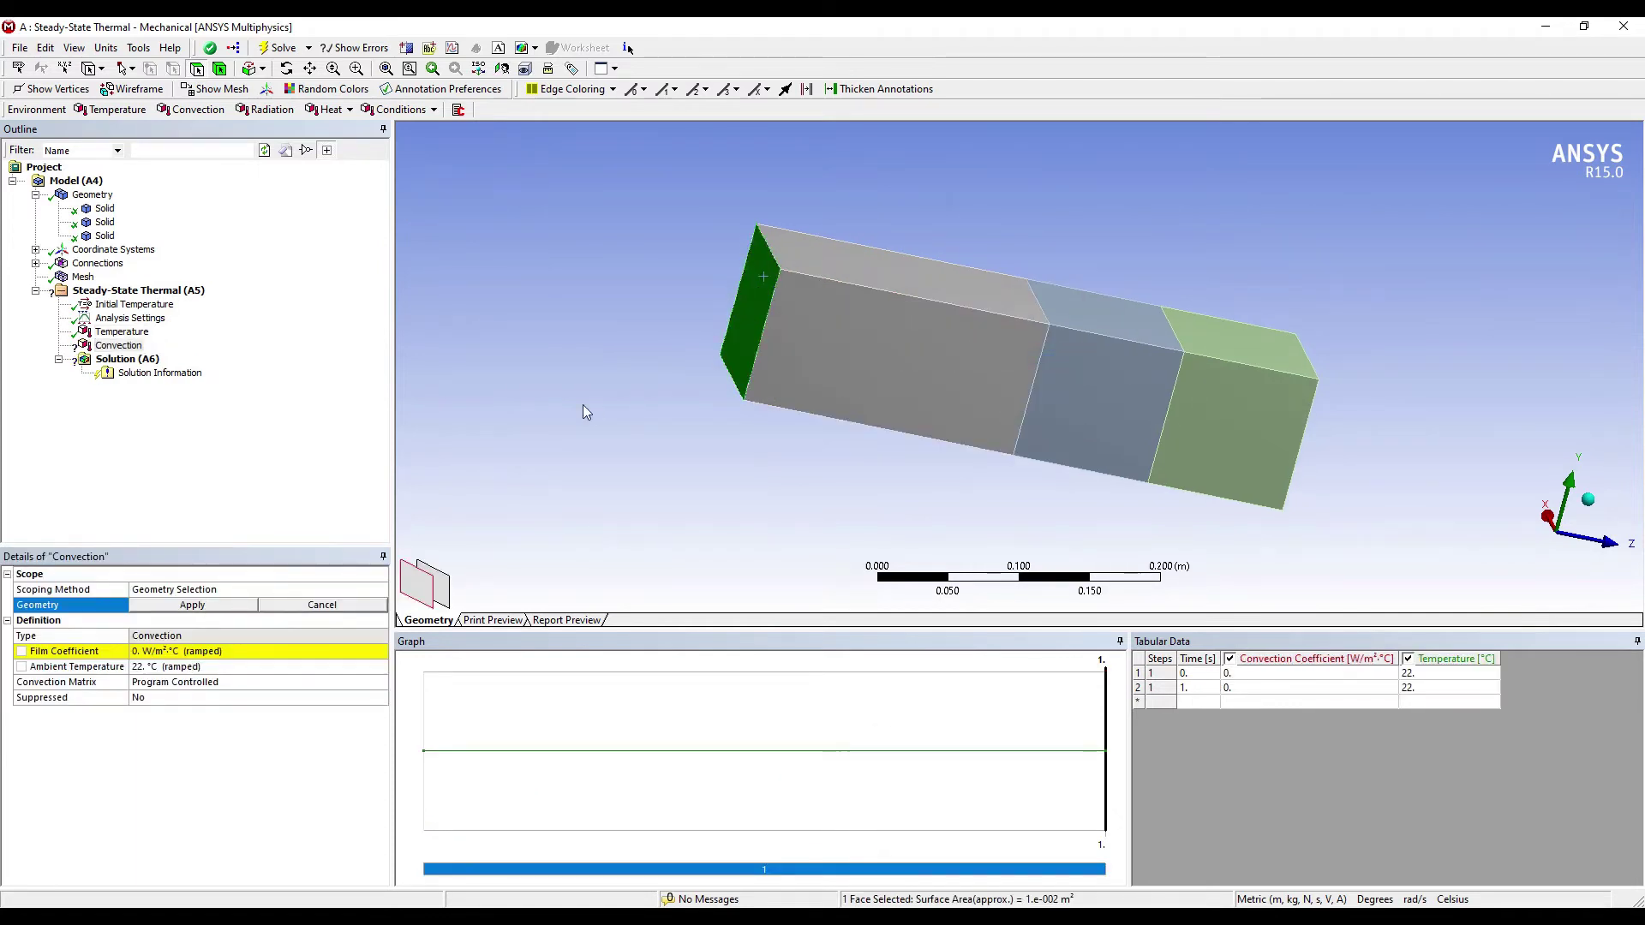
left_click(229, 608)
left_click(150, 651)
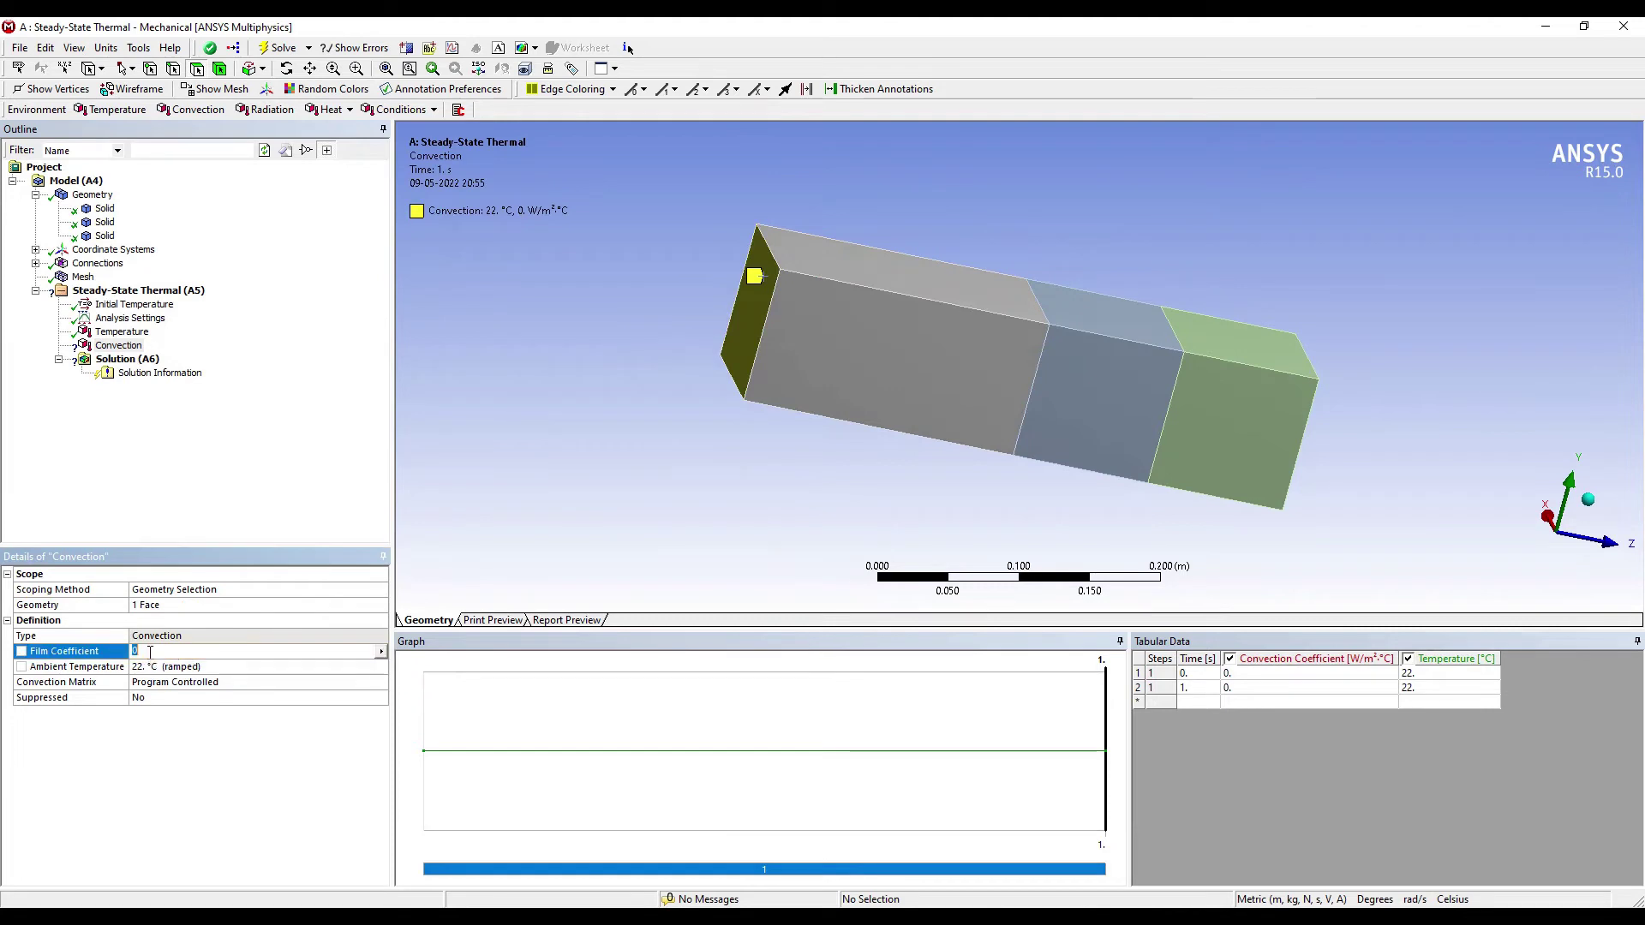
type("74")
key("Return")
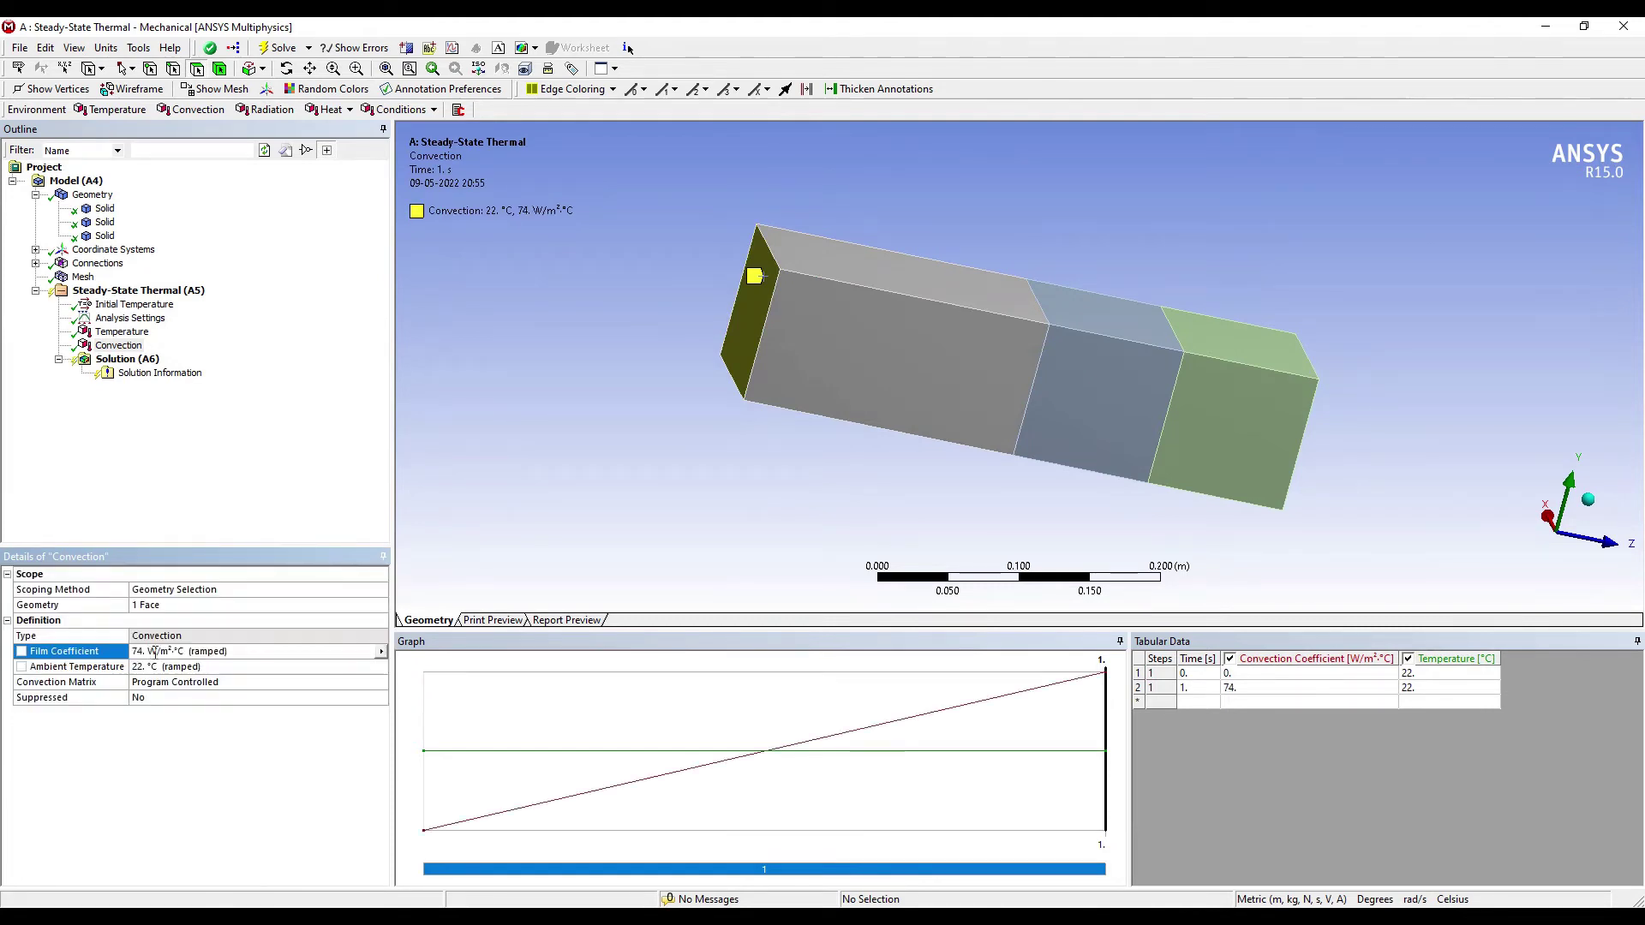
- Apply a 70 °C temperature load to the right end face
middle_click_drag(905, 462, 1336, 426)
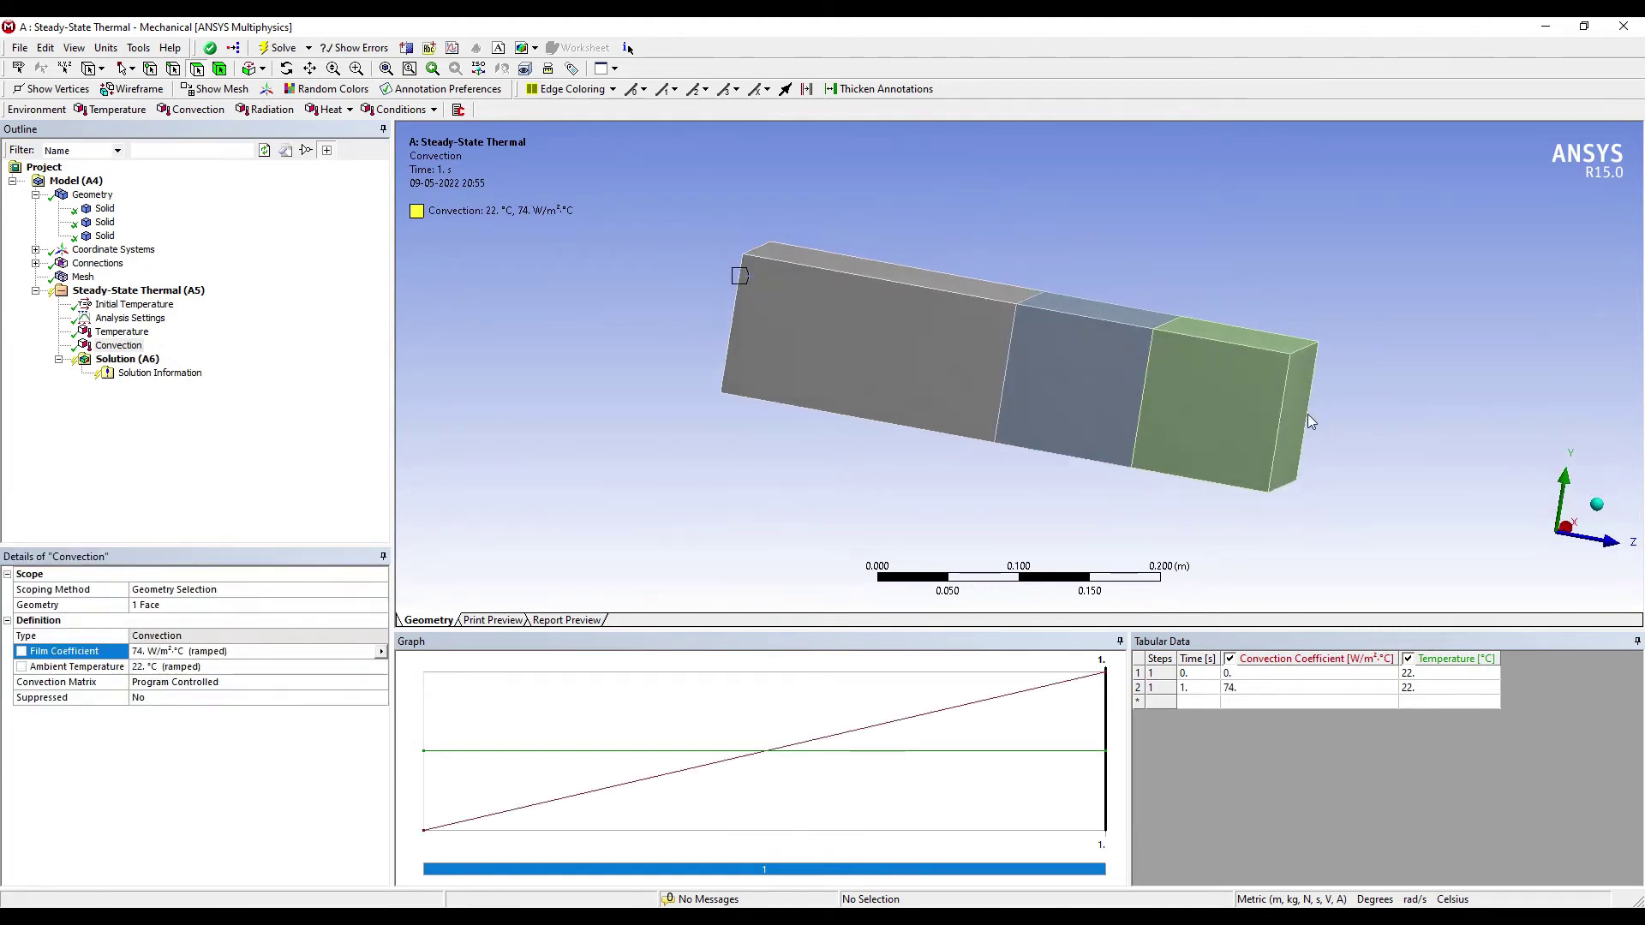
left_click(1304, 415)
right_click(1303, 417)
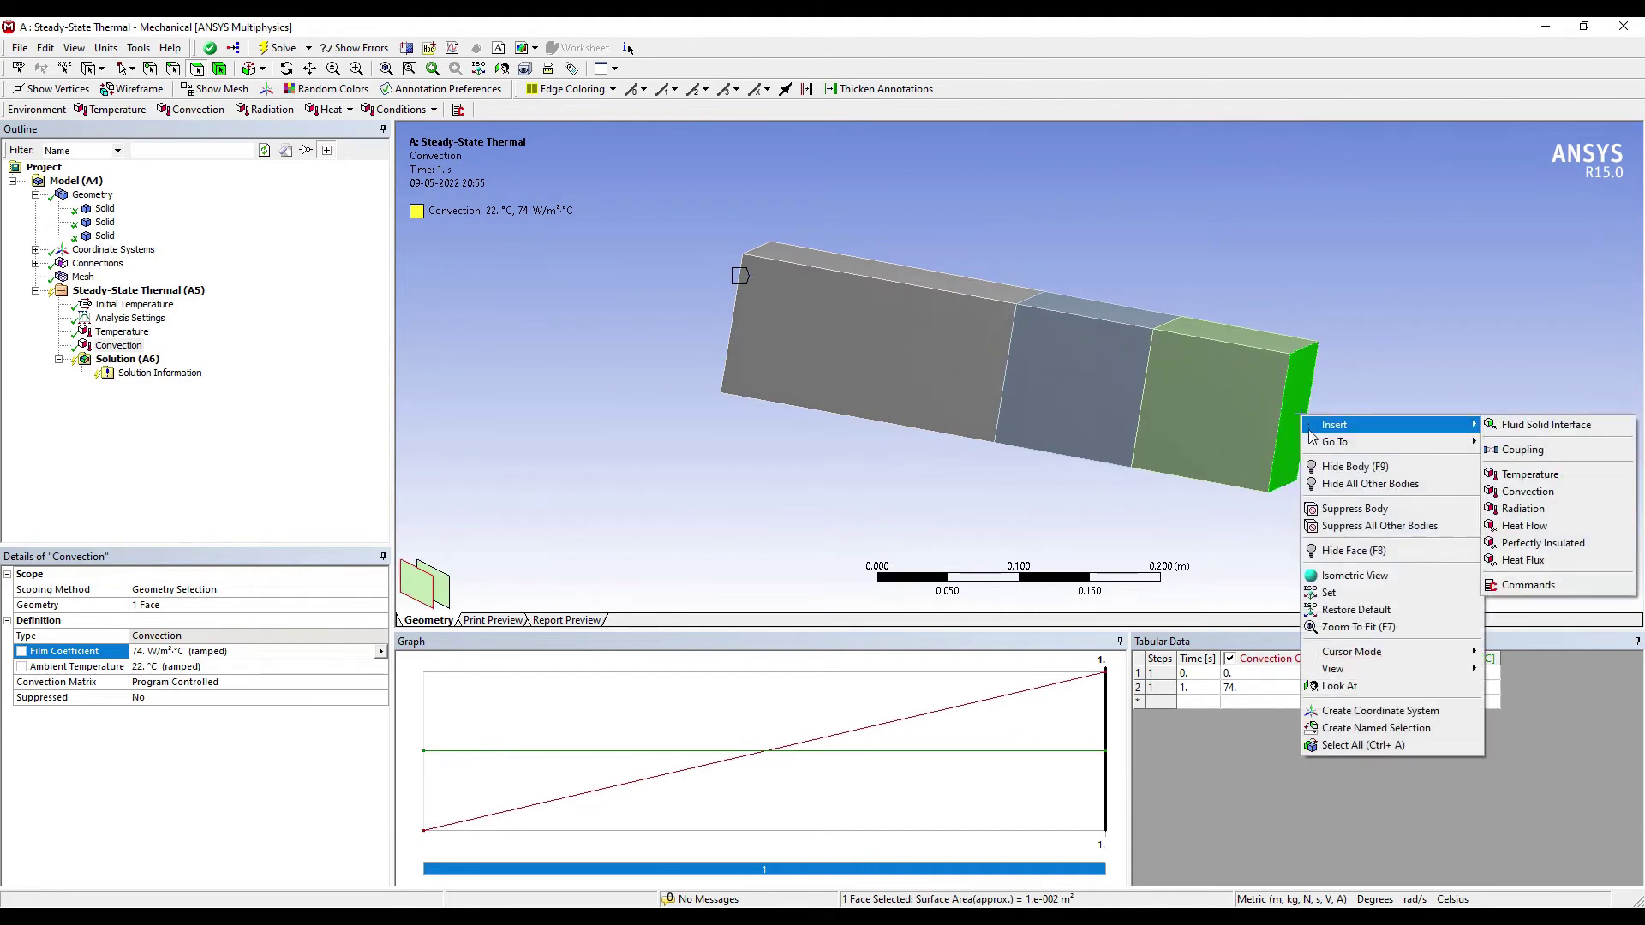
left_click(1530, 475)
left_click(148, 651)
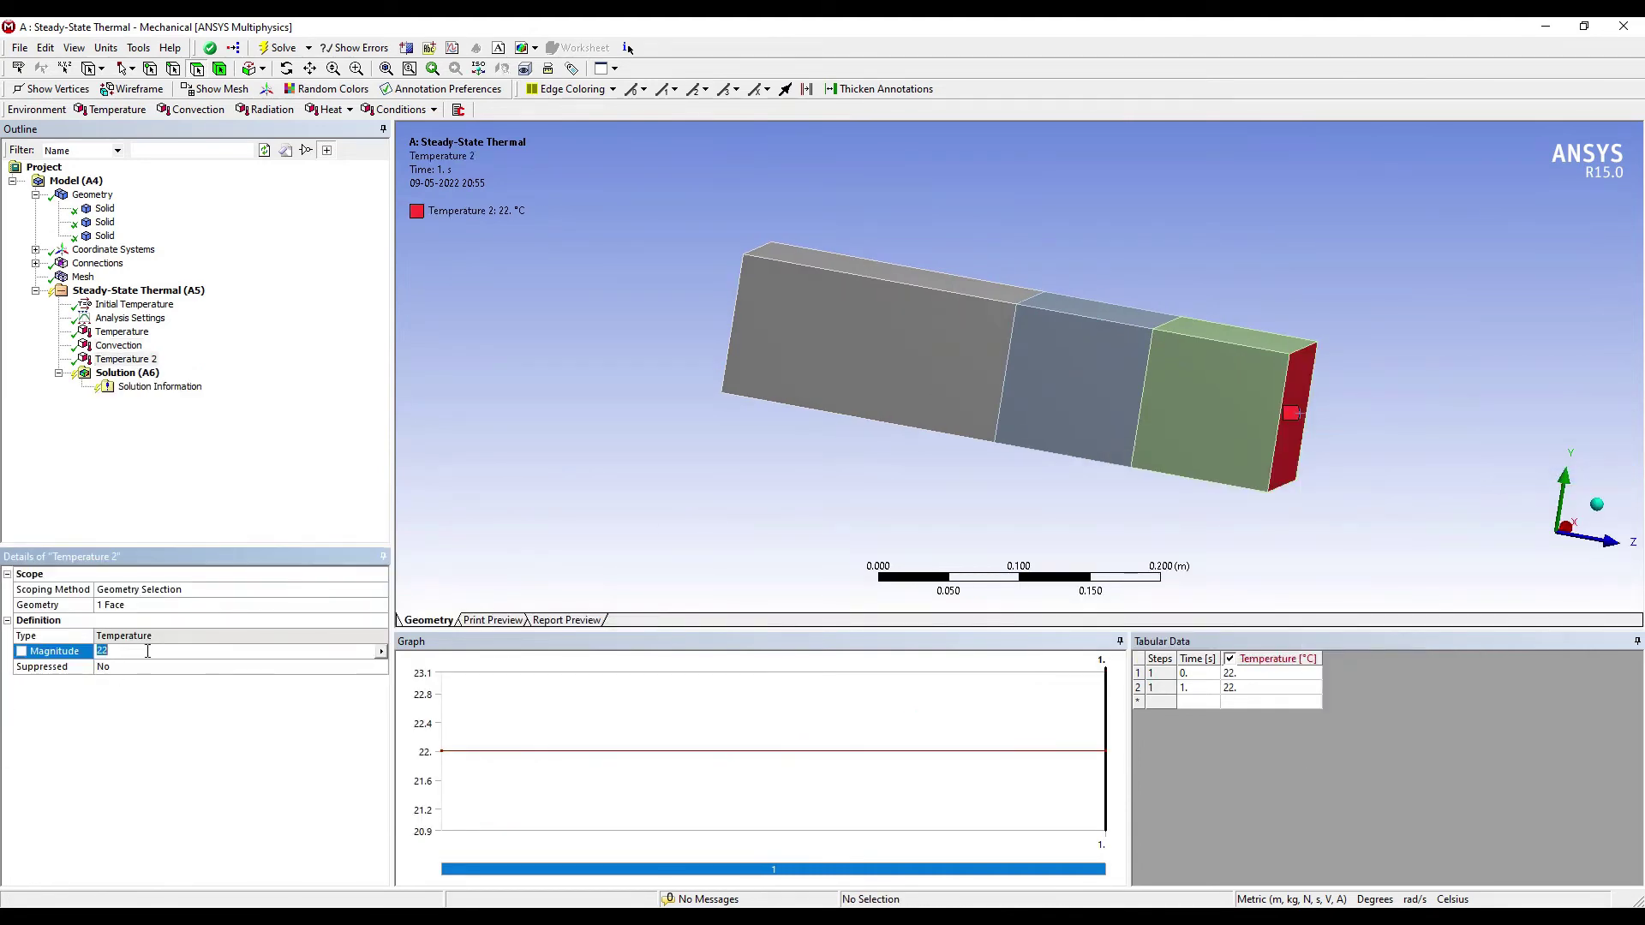
type("70")
key("Return")
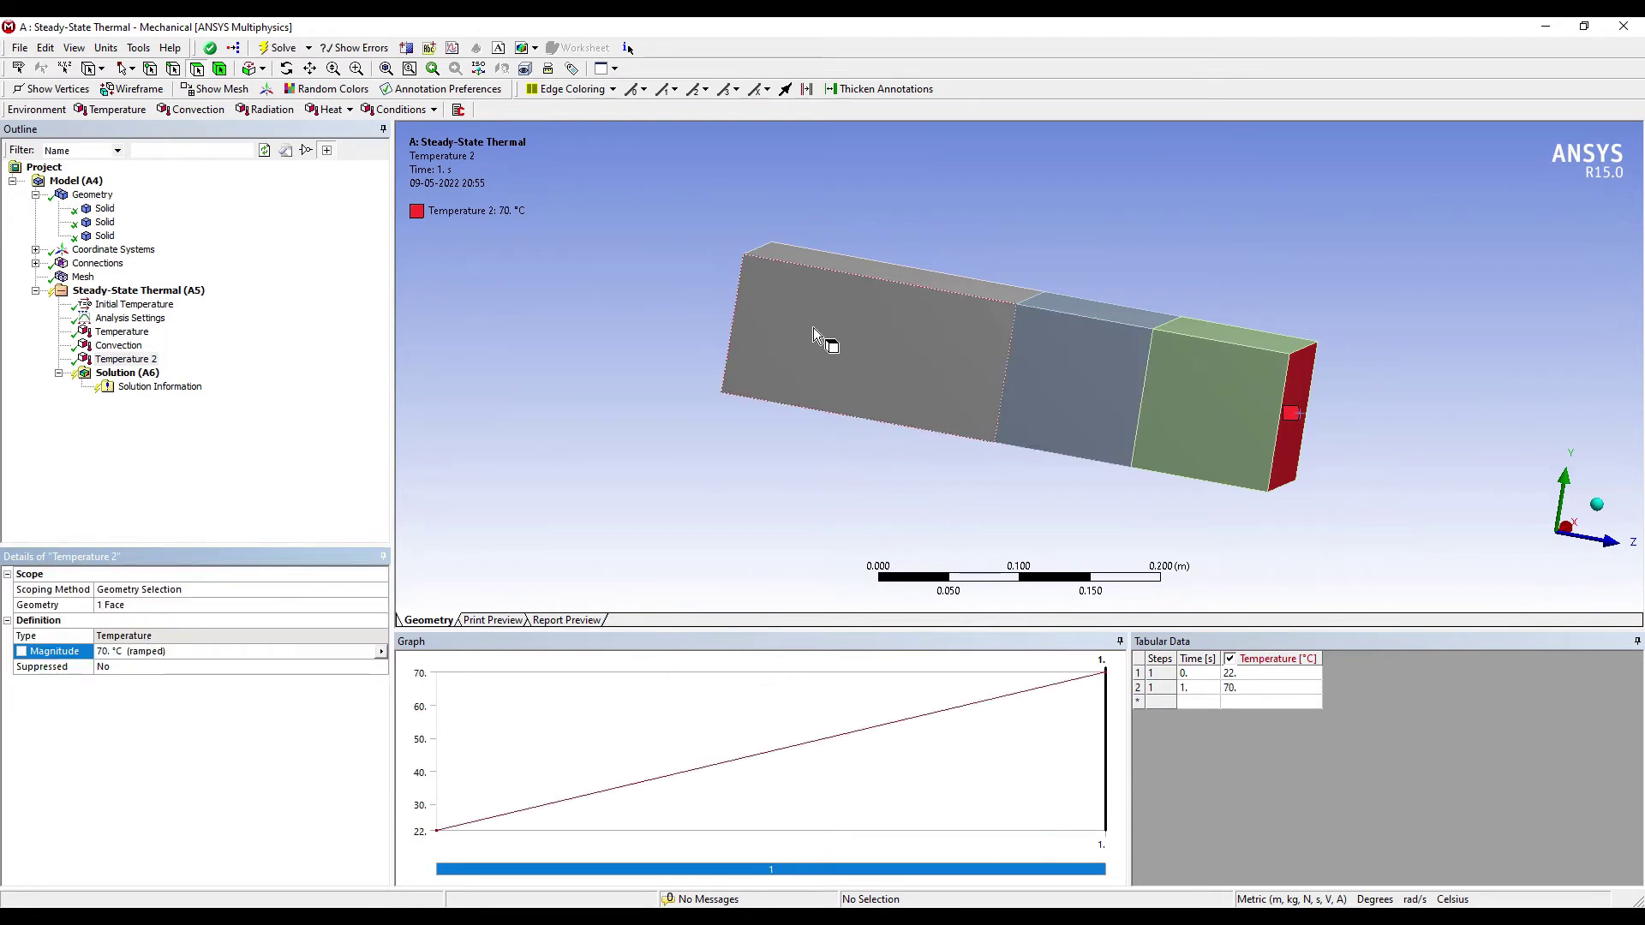
middle_click_drag(1108, 356, 1098, 375)
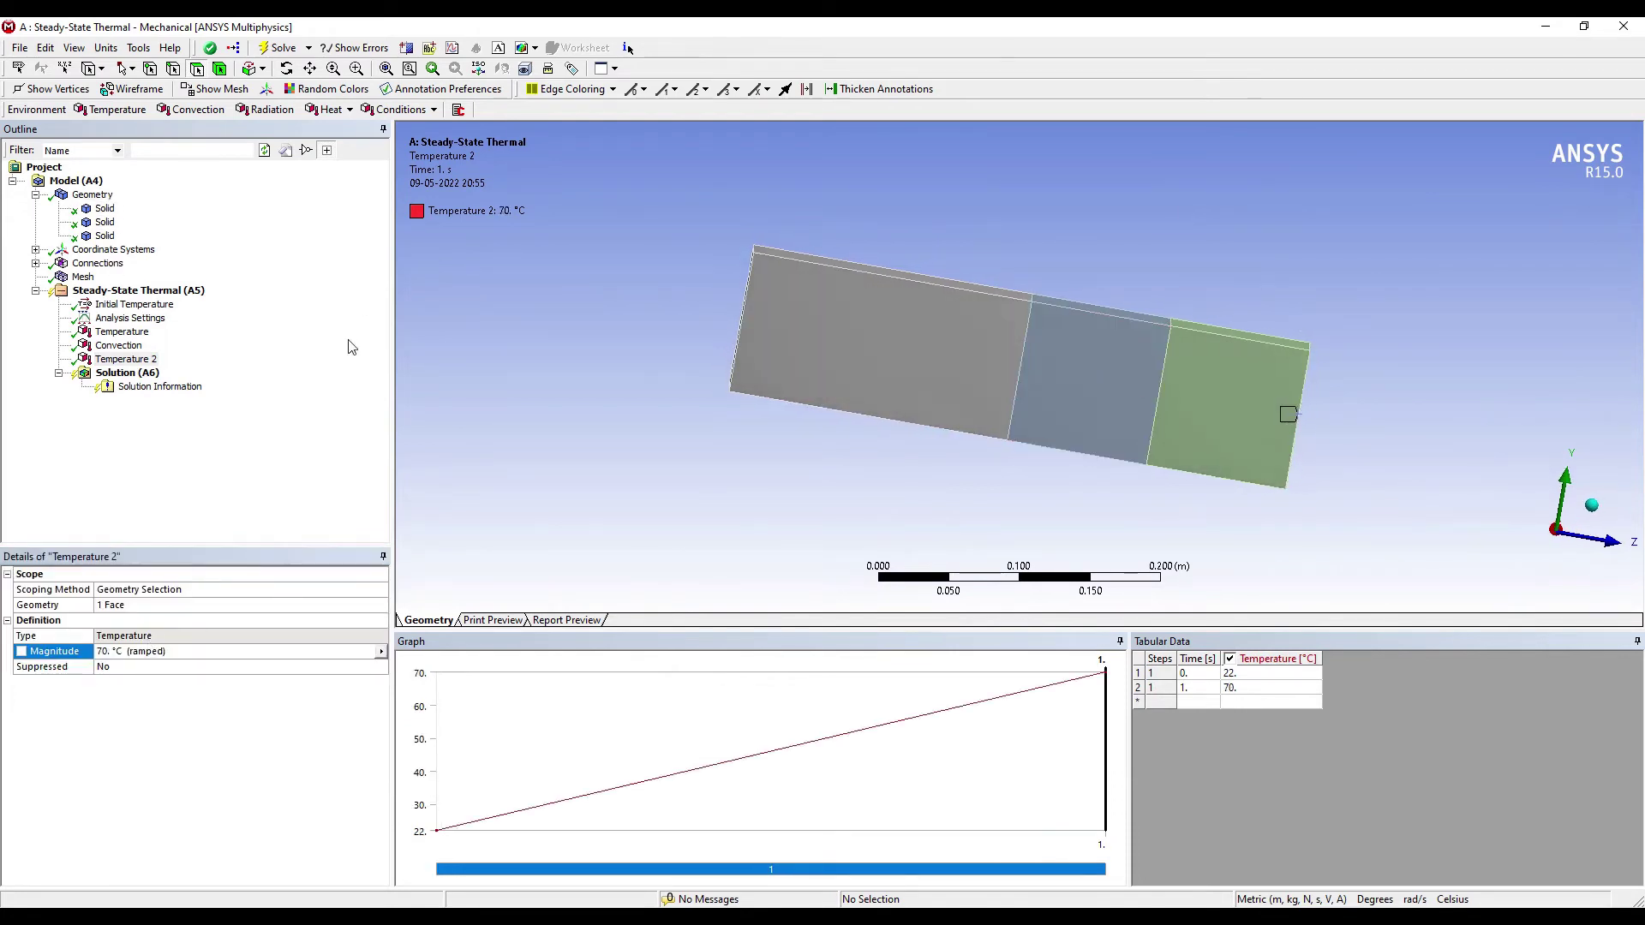
left_click(150, 373)
right_click(150, 374)
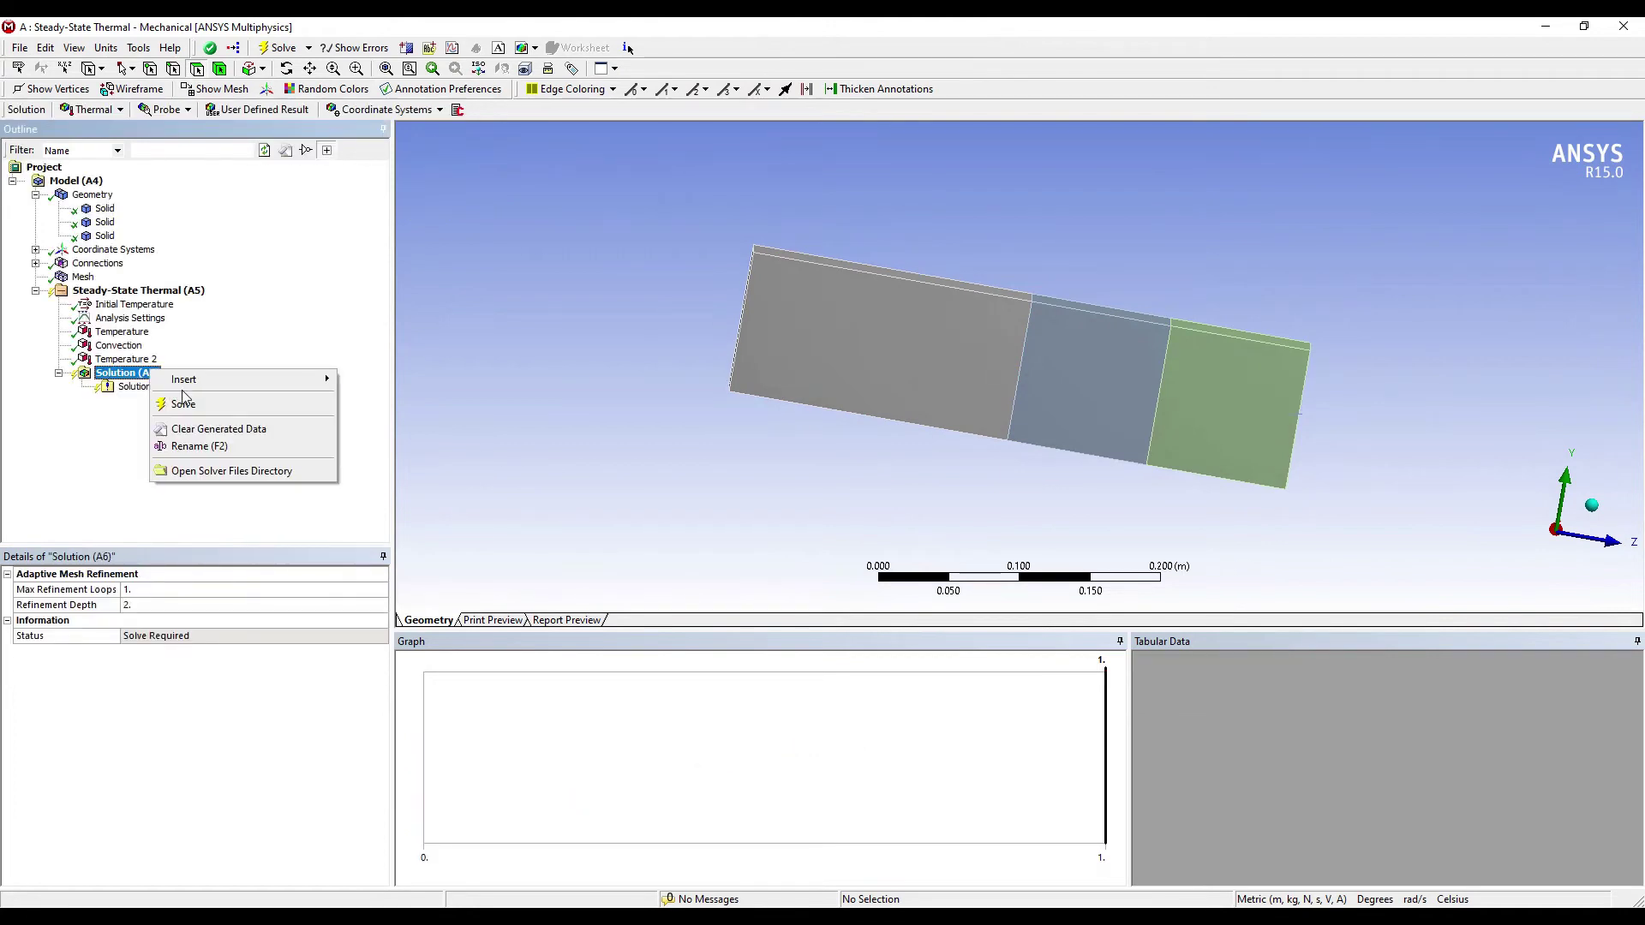
mouse_move(192, 382)
mouse_move(399, 385)
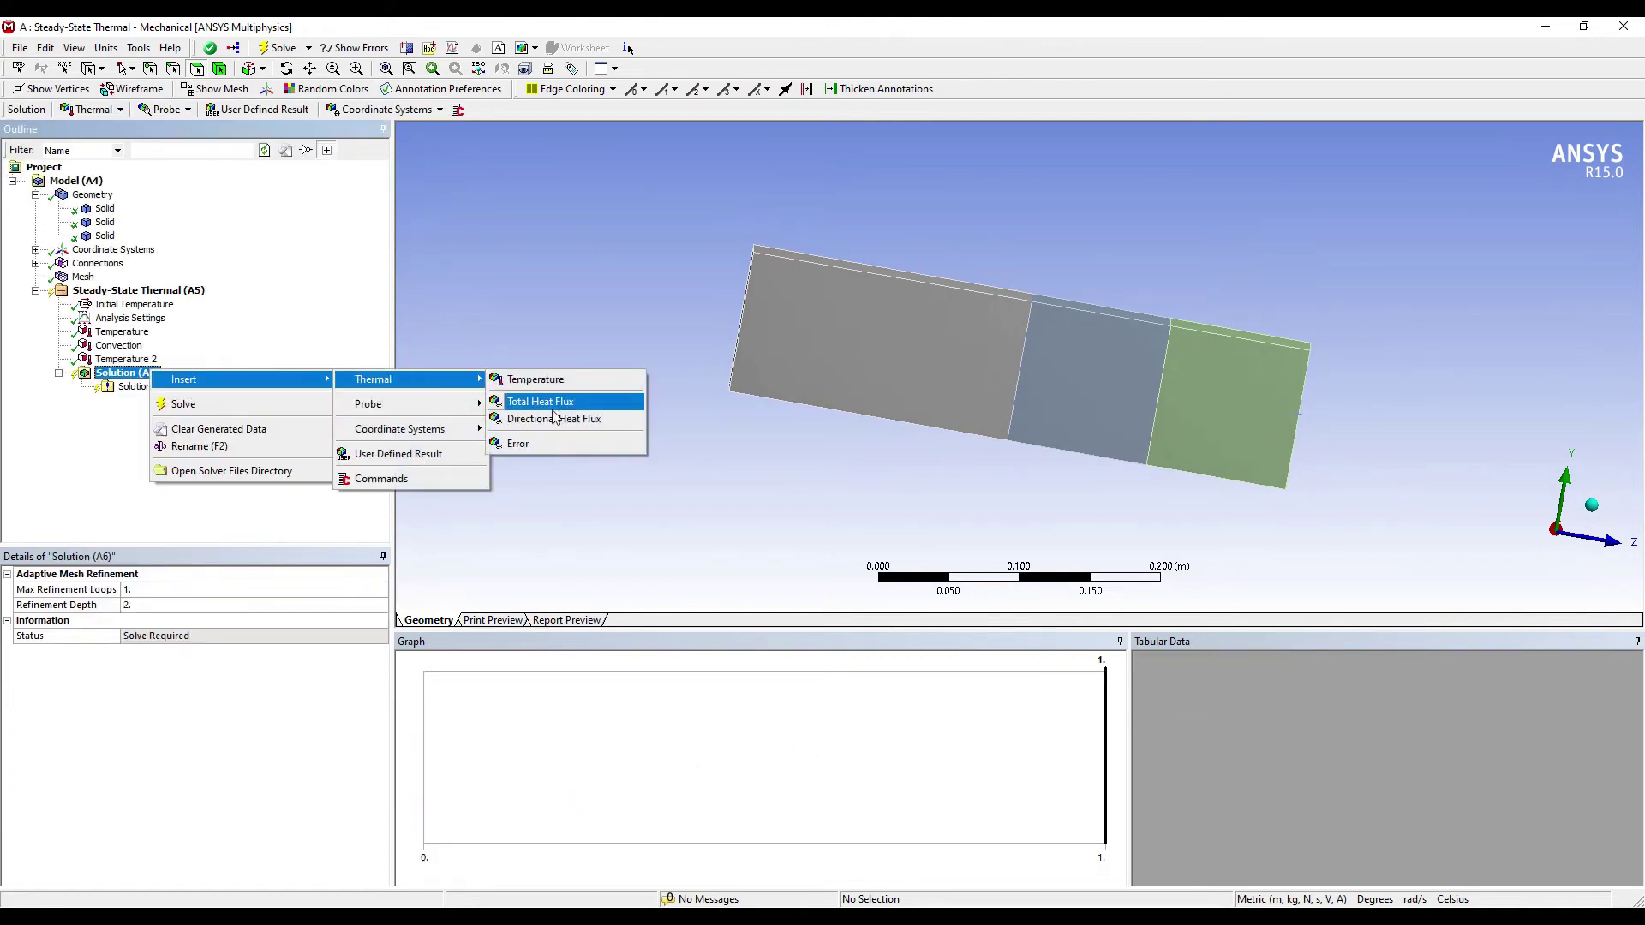
left_click_drag(562, 383, 137, 393)
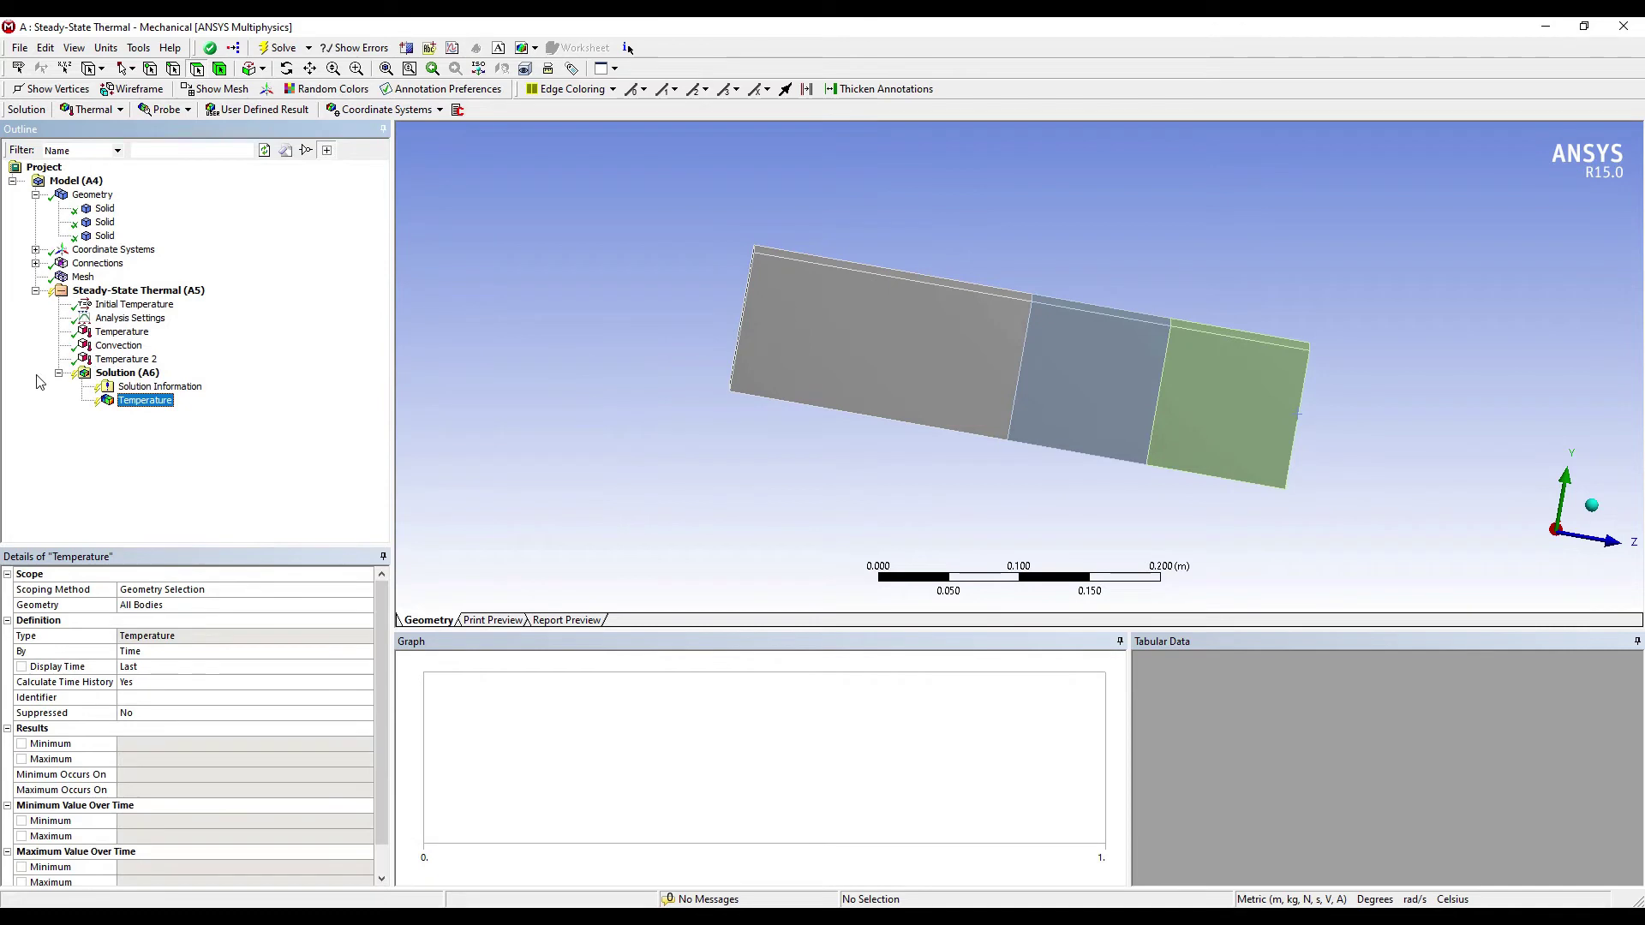
right_click(127, 374)
mouse_move(172, 389)
mouse_move(359, 386)
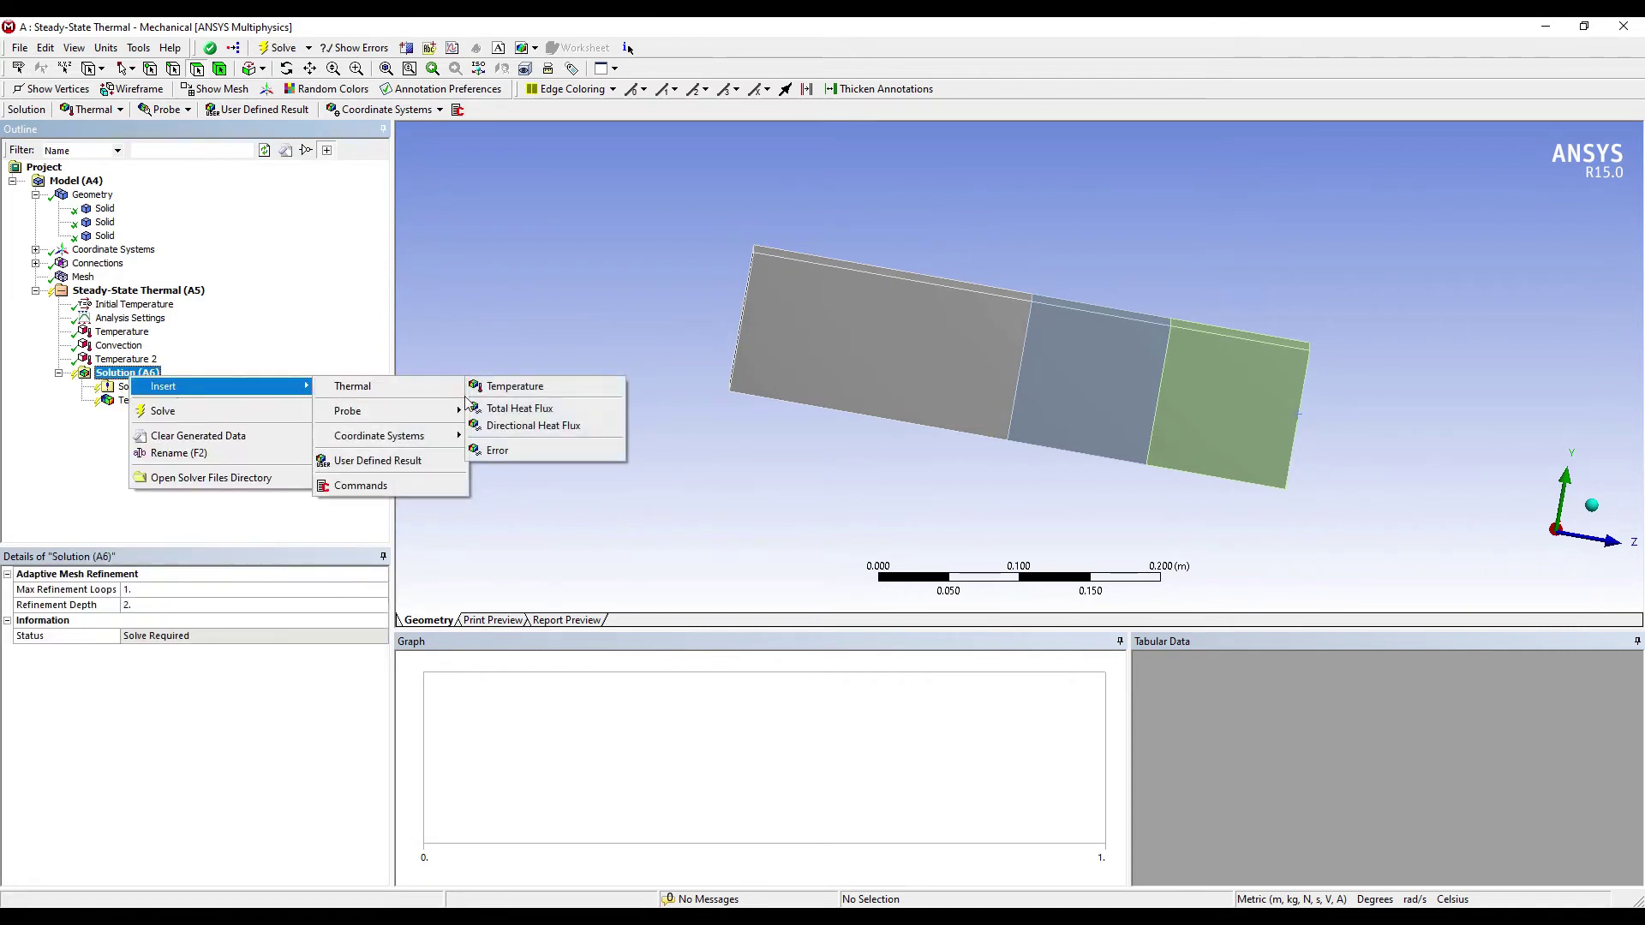
left_click(500, 408)
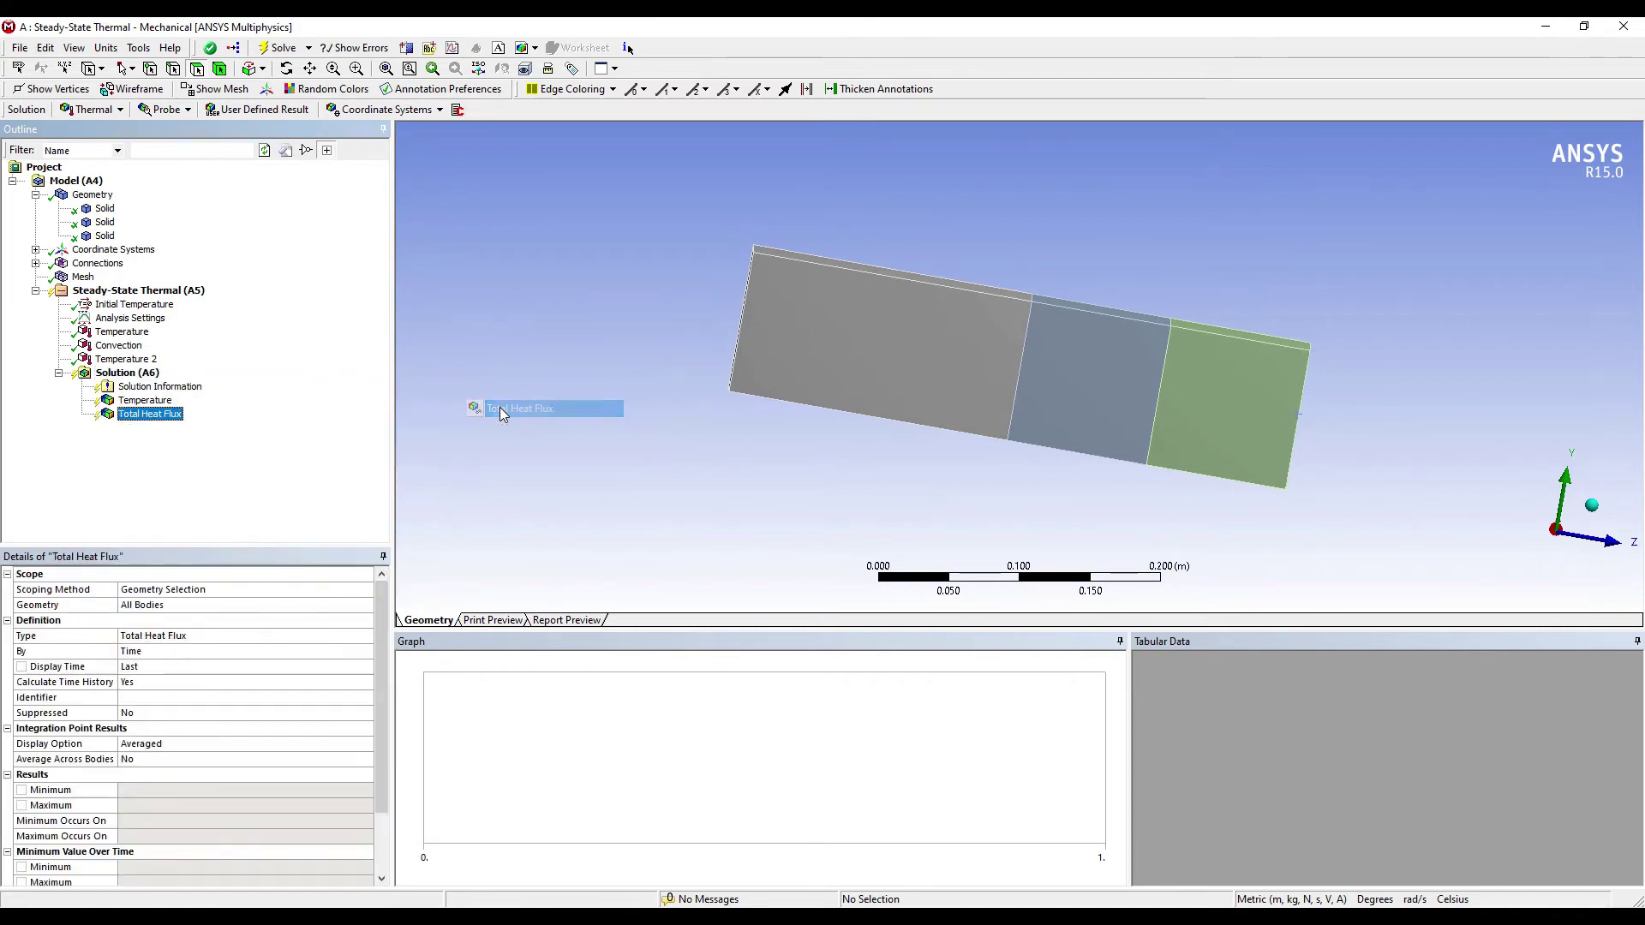
left_click(146, 375)
right_click(148, 378)
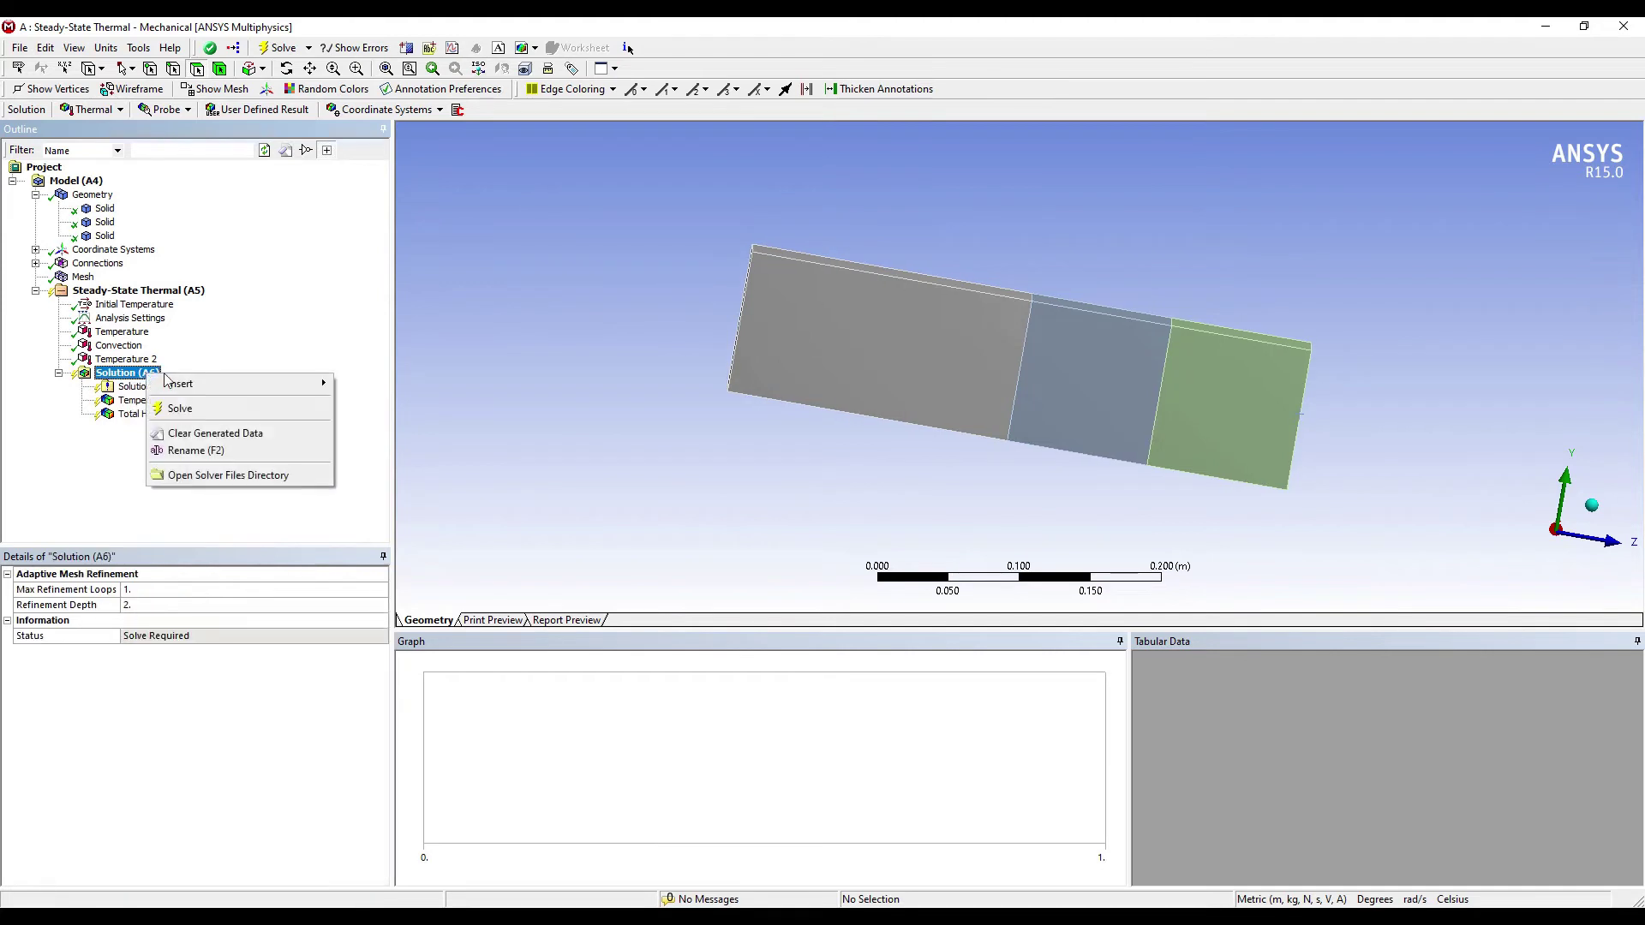
left_click(359, 356)
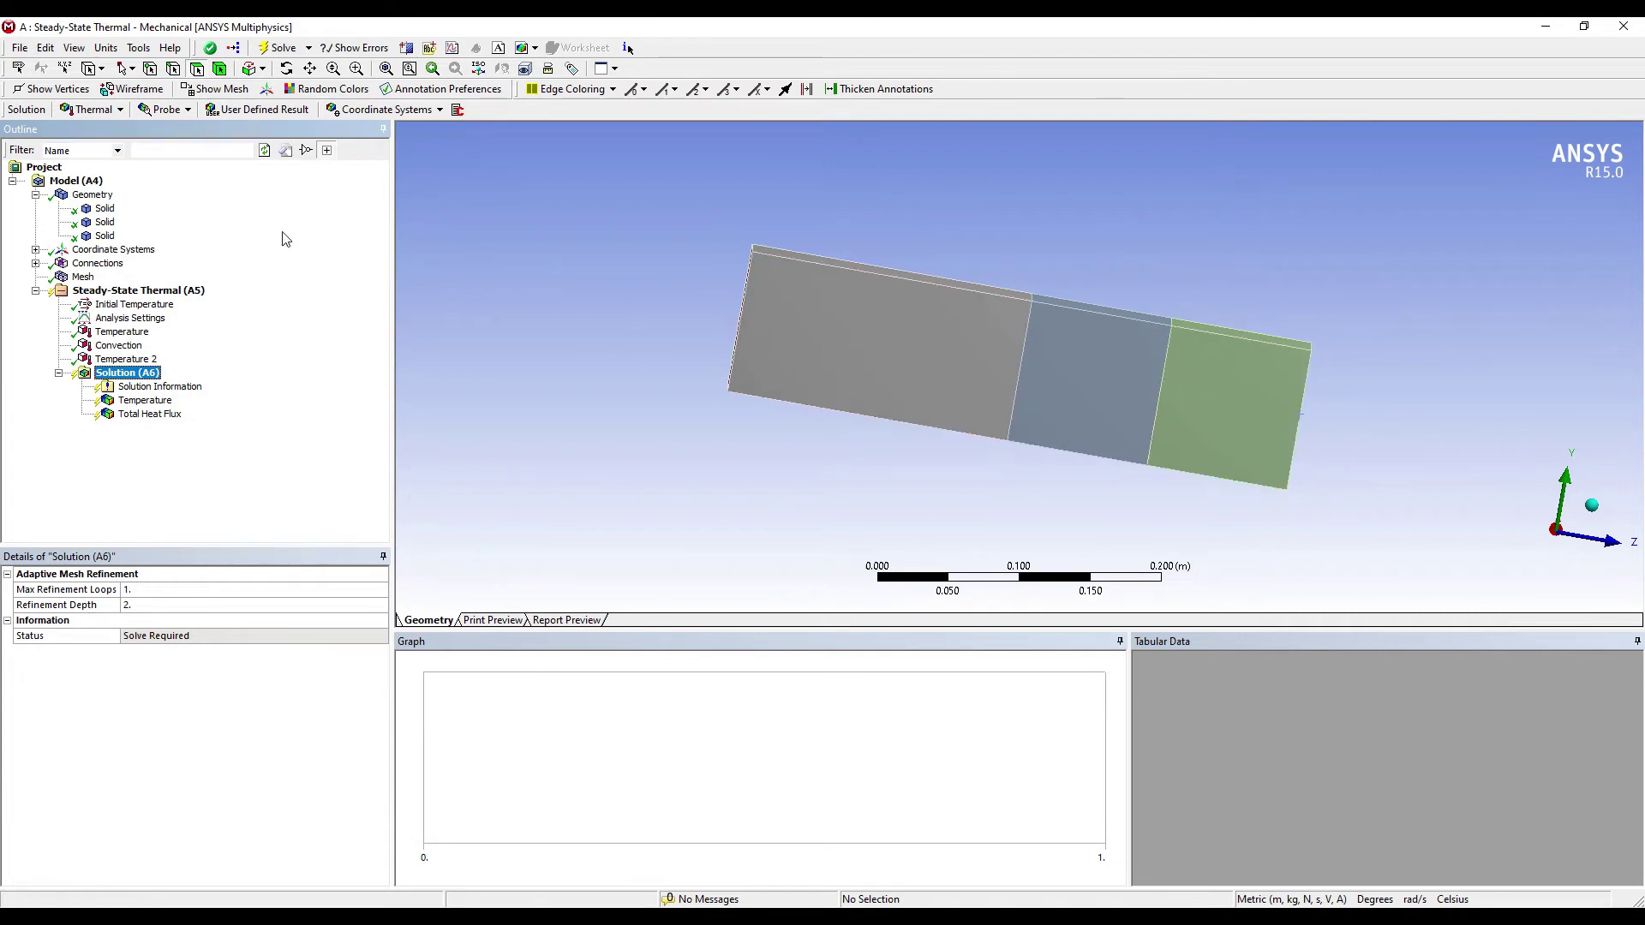
- Hide the chrome brick body to expose the interface face
left_click(106, 209)
right_click(112, 211)
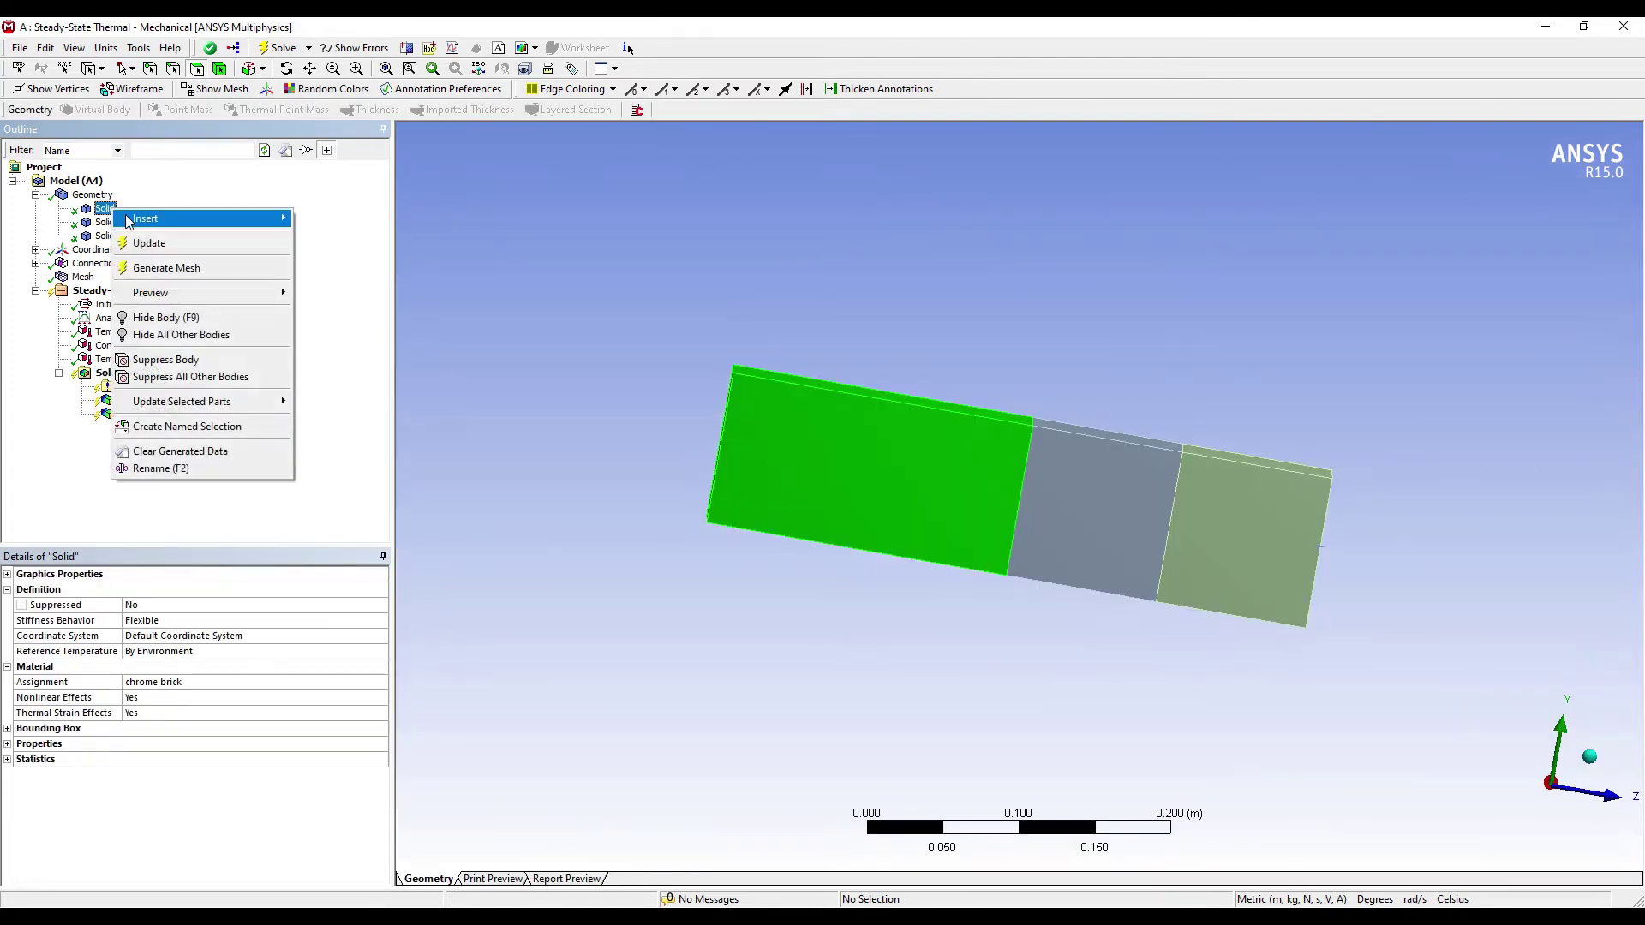
left_click(163, 320)
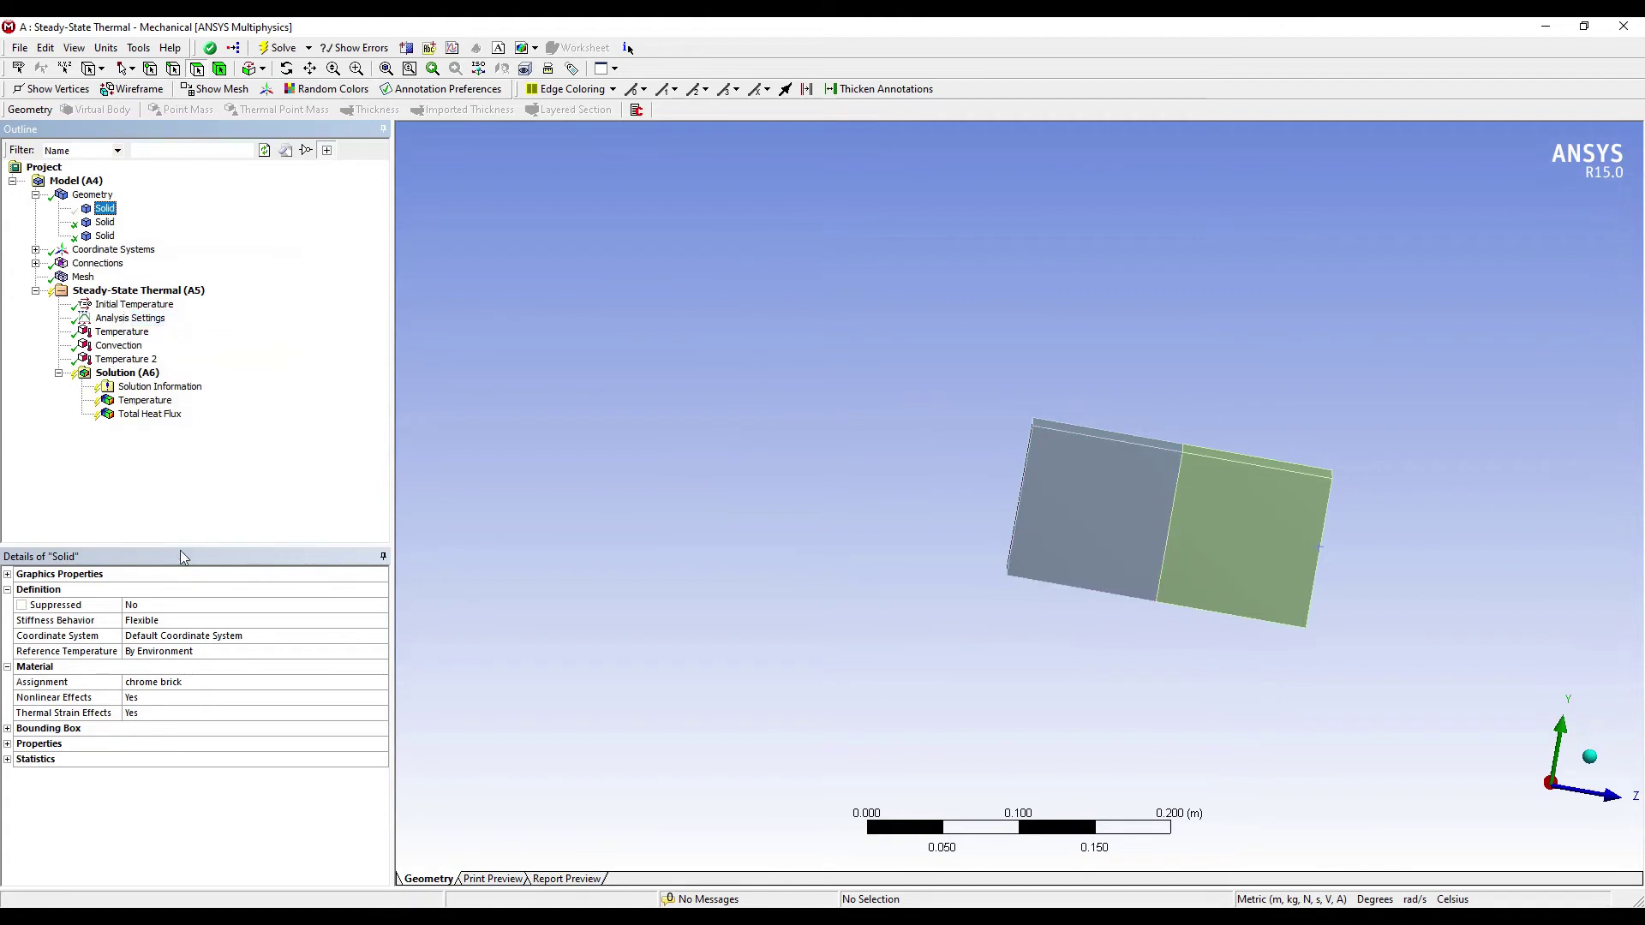
left_click(137, 375)
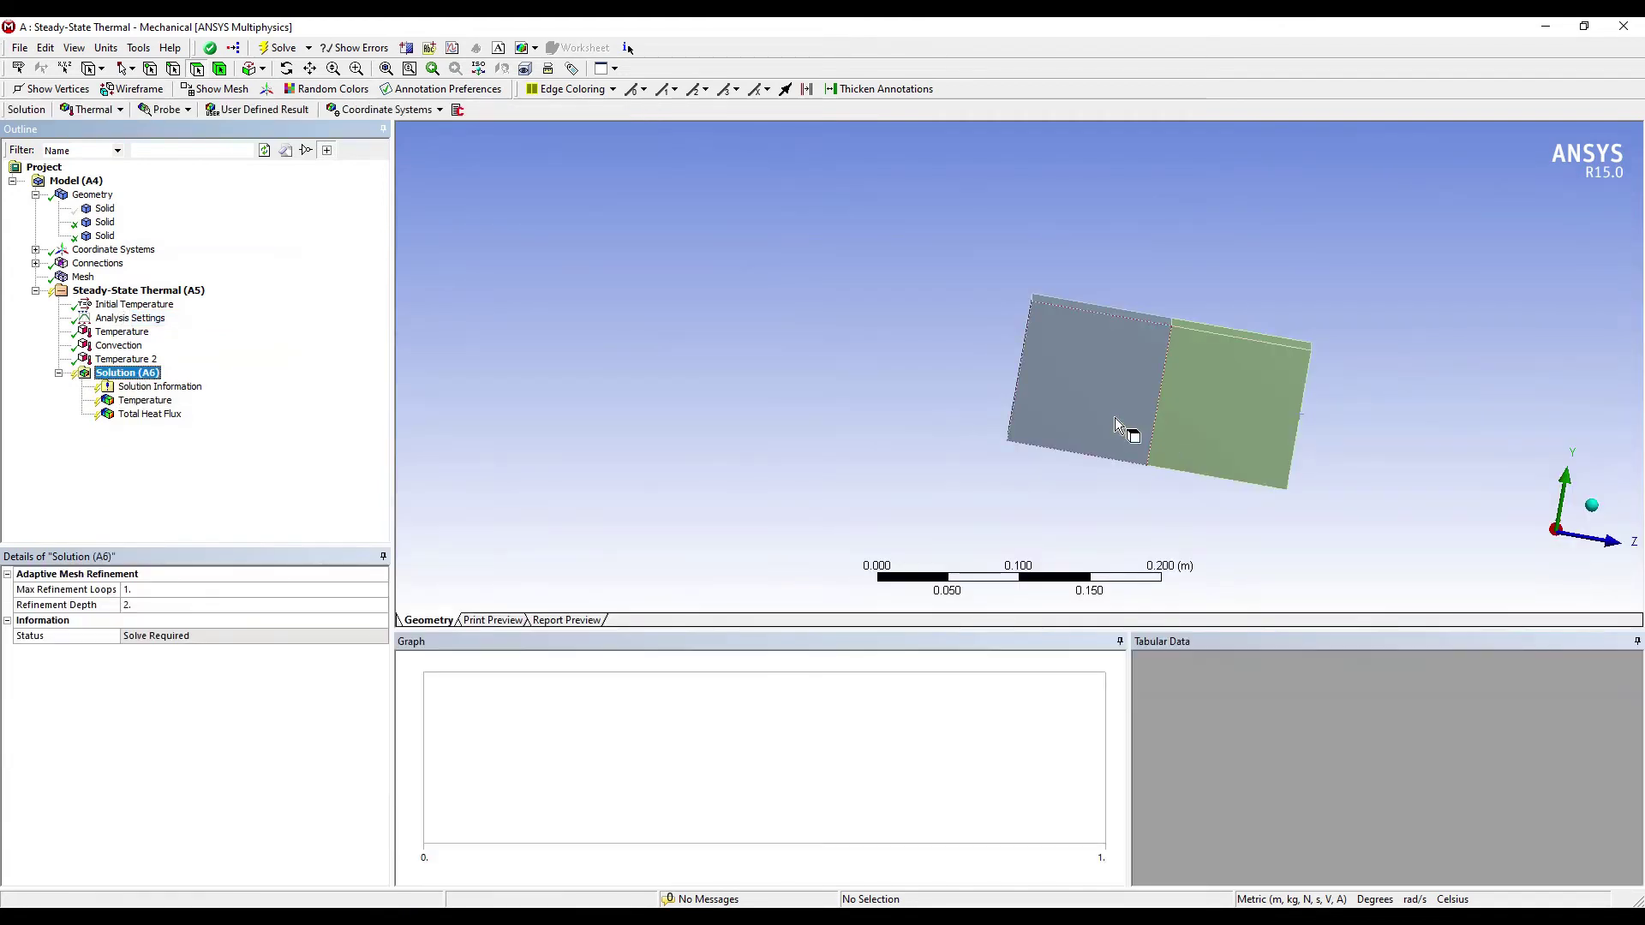
- Insert a temperature probe on the chrome–kaolin interface face, then show the chrome body again
middle_click_drag(1131, 429, 1039, 377)
left_click(1025, 366)
right_click(1025, 361)
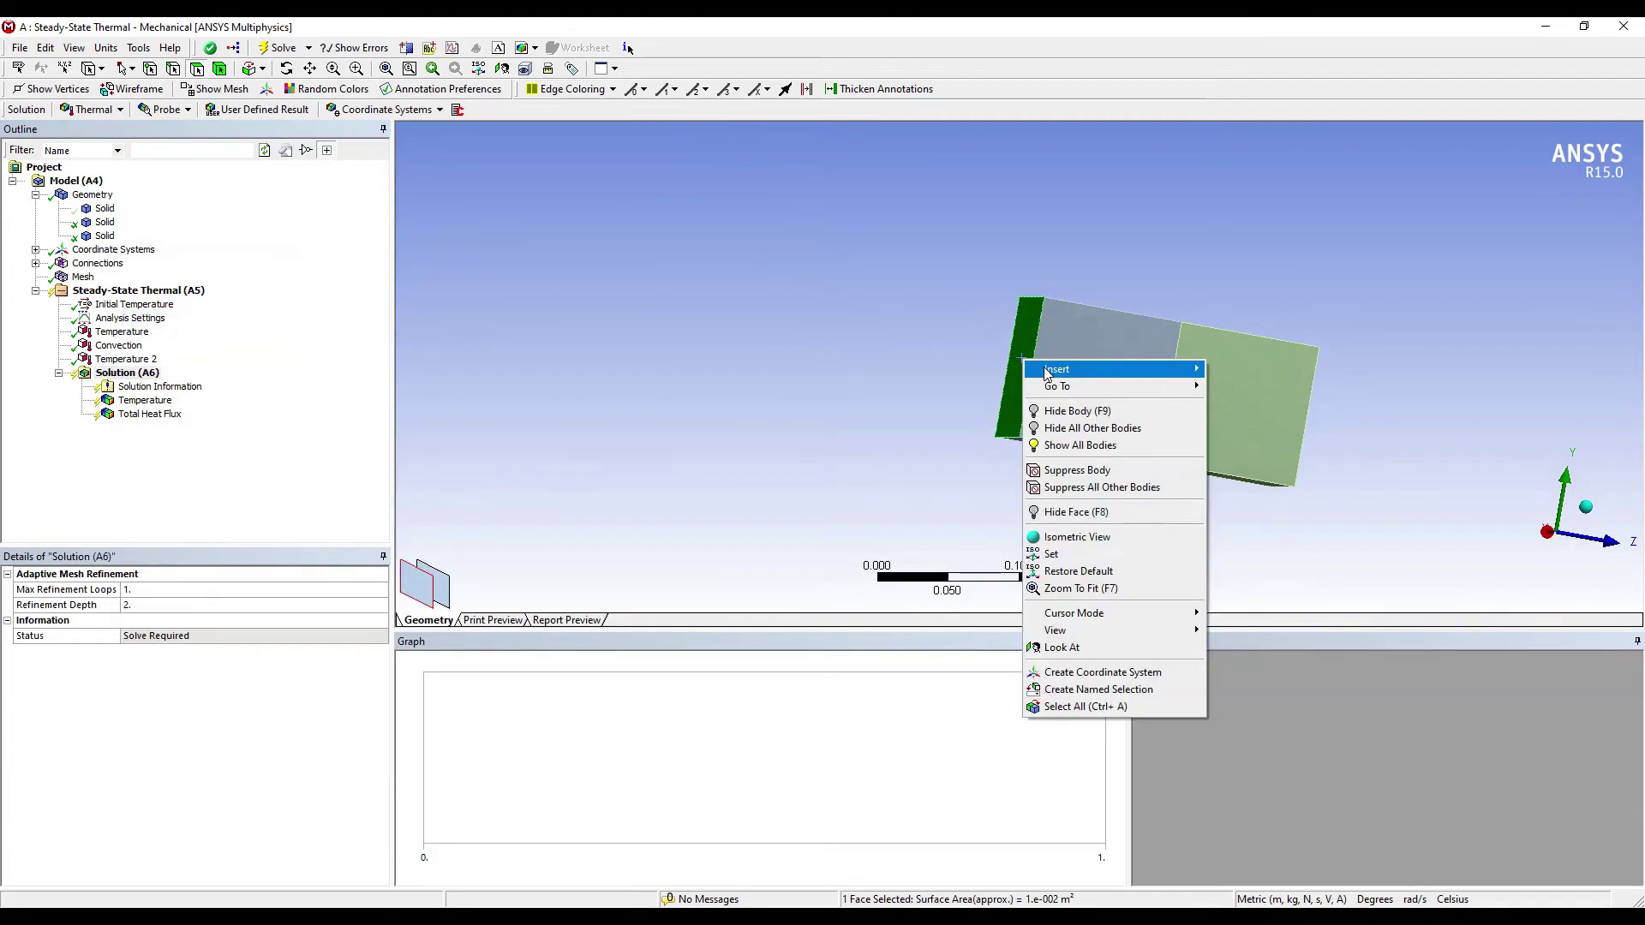
mouse_move(1148, 369)
mouse_move(1306, 402)
left_click(1398, 394)
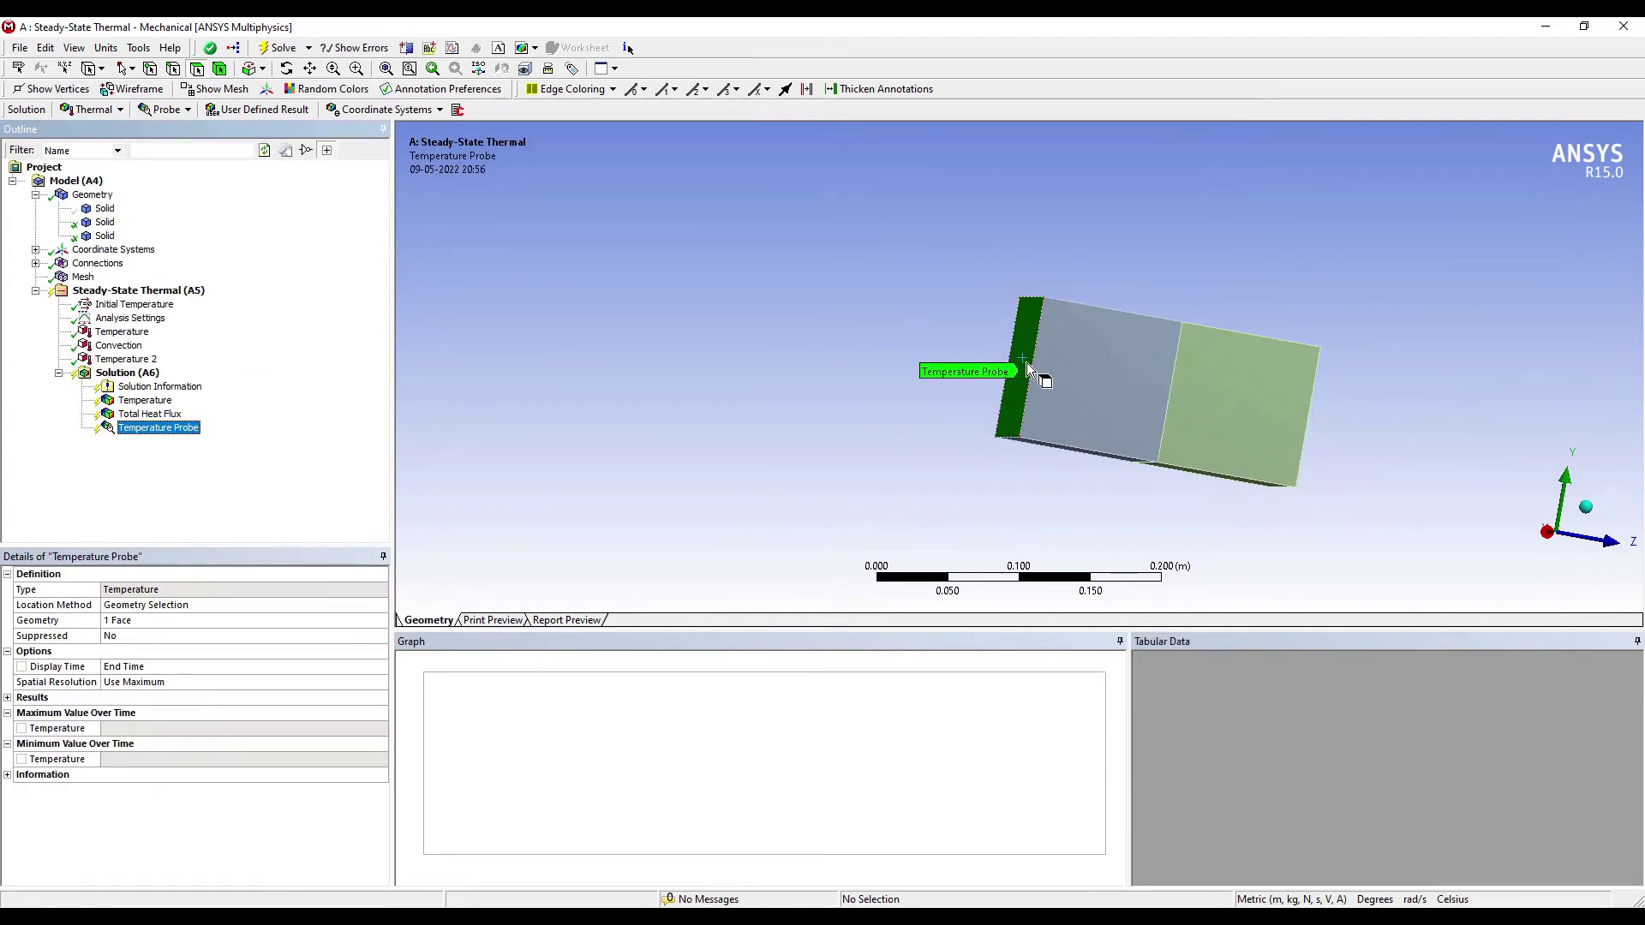
right_click(104, 209)
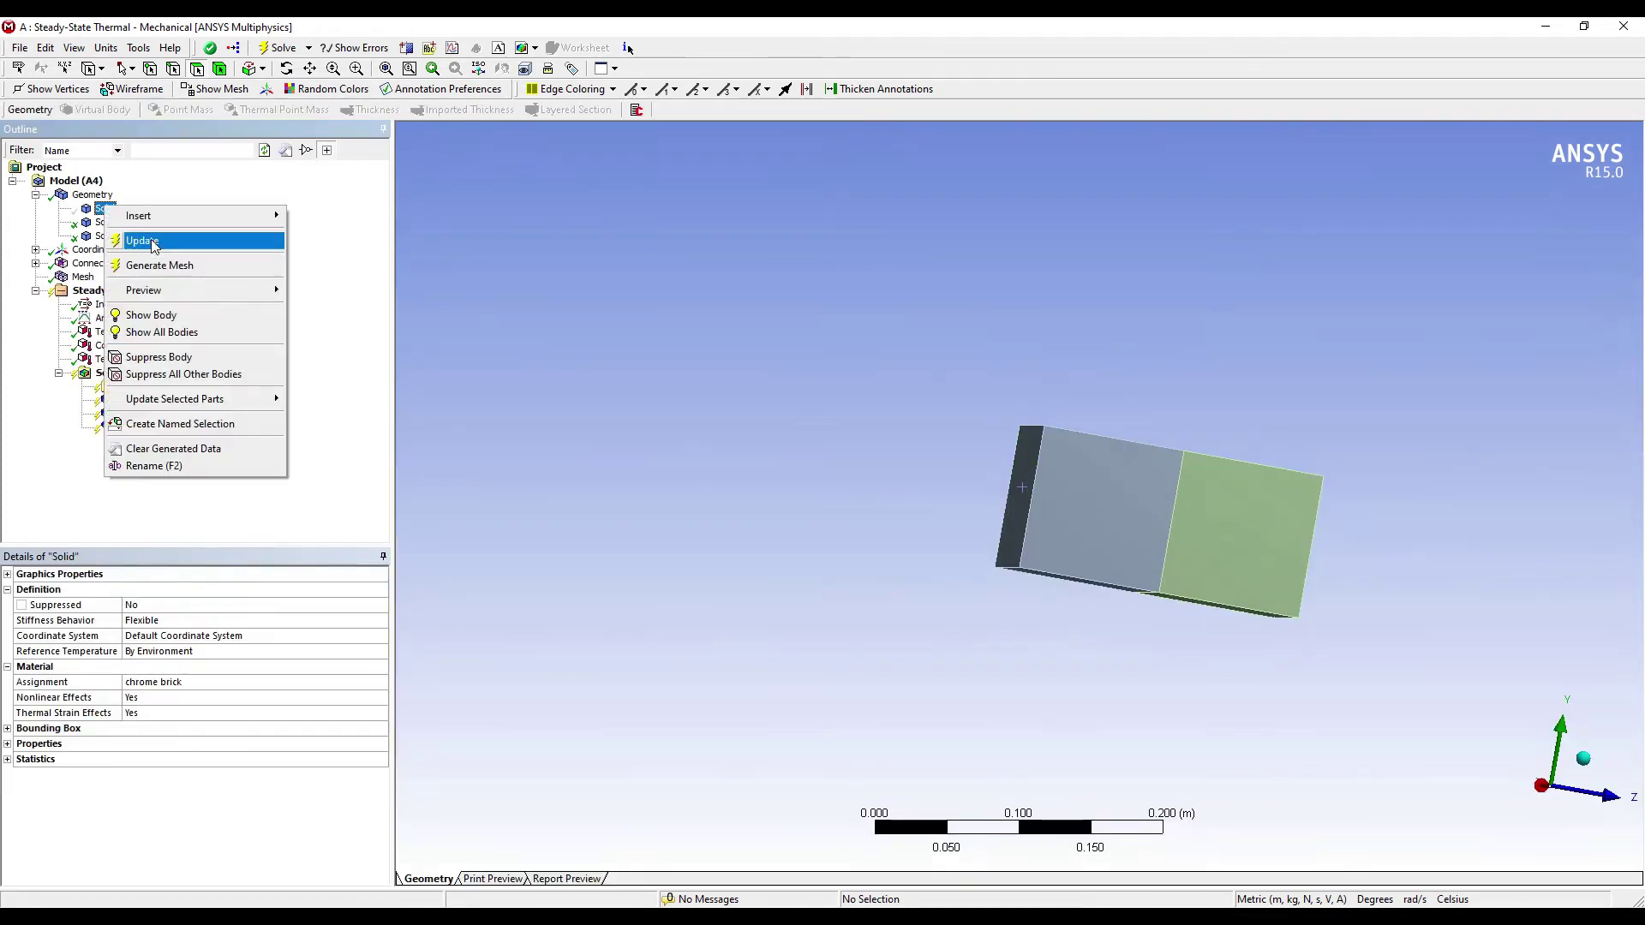
left_click(161, 316)
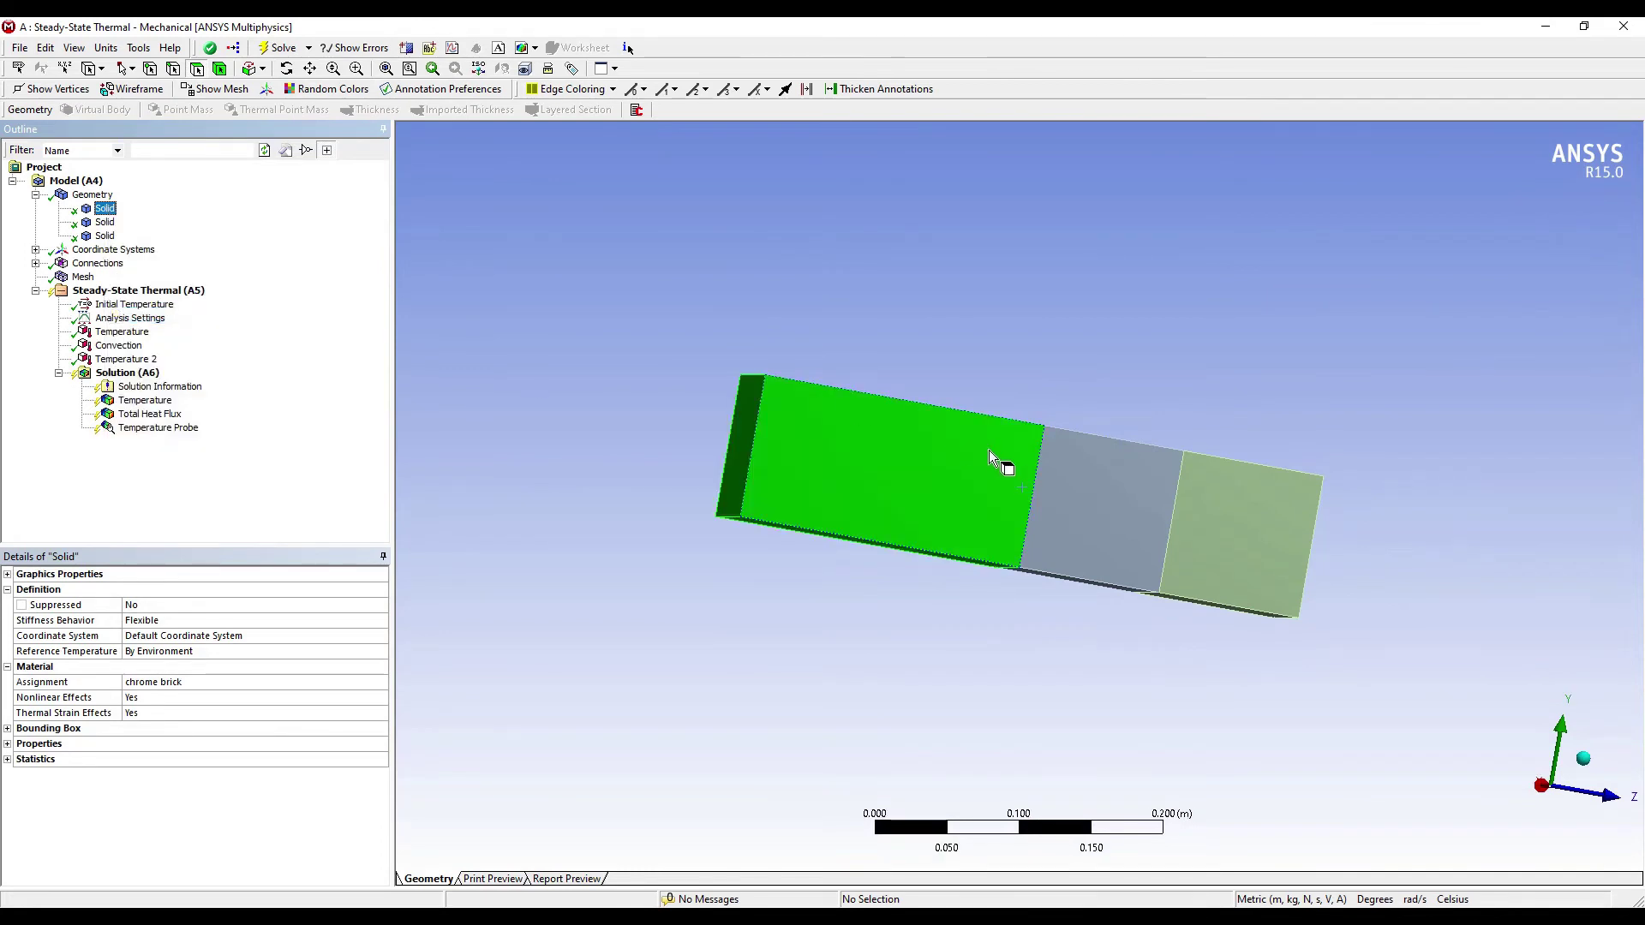
- Hide the masonry brick body to expose the centre layer's outer face
left_click(104, 236)
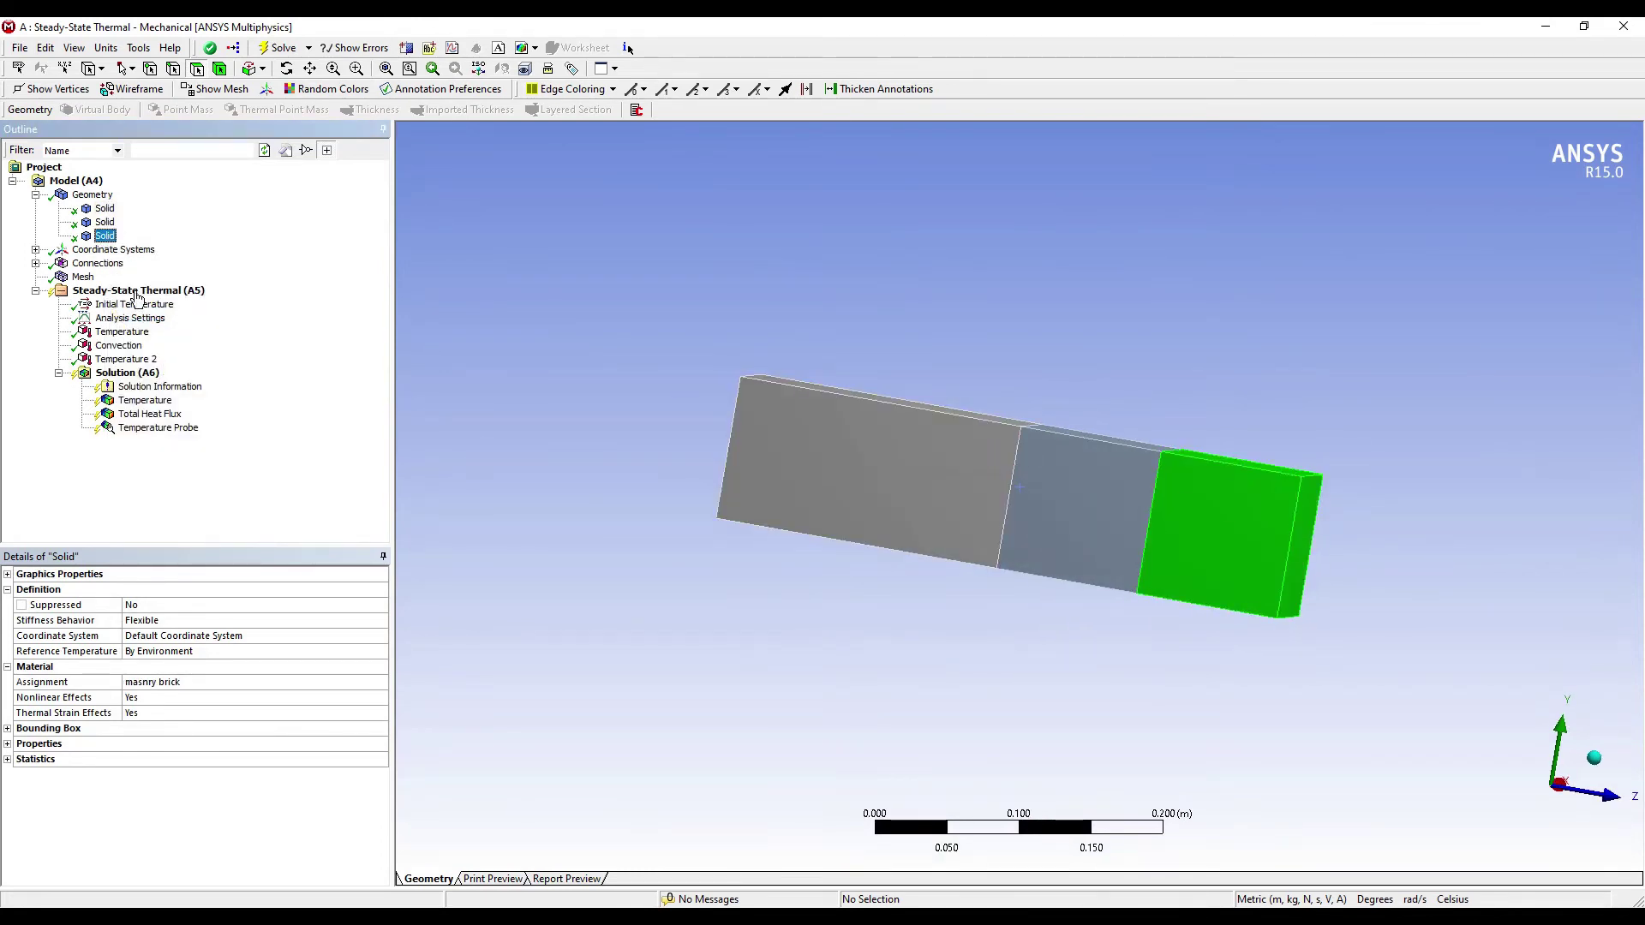
right_click(104, 236)
left_click(171, 344)
middle_click_drag(1065, 492, 1151, 510)
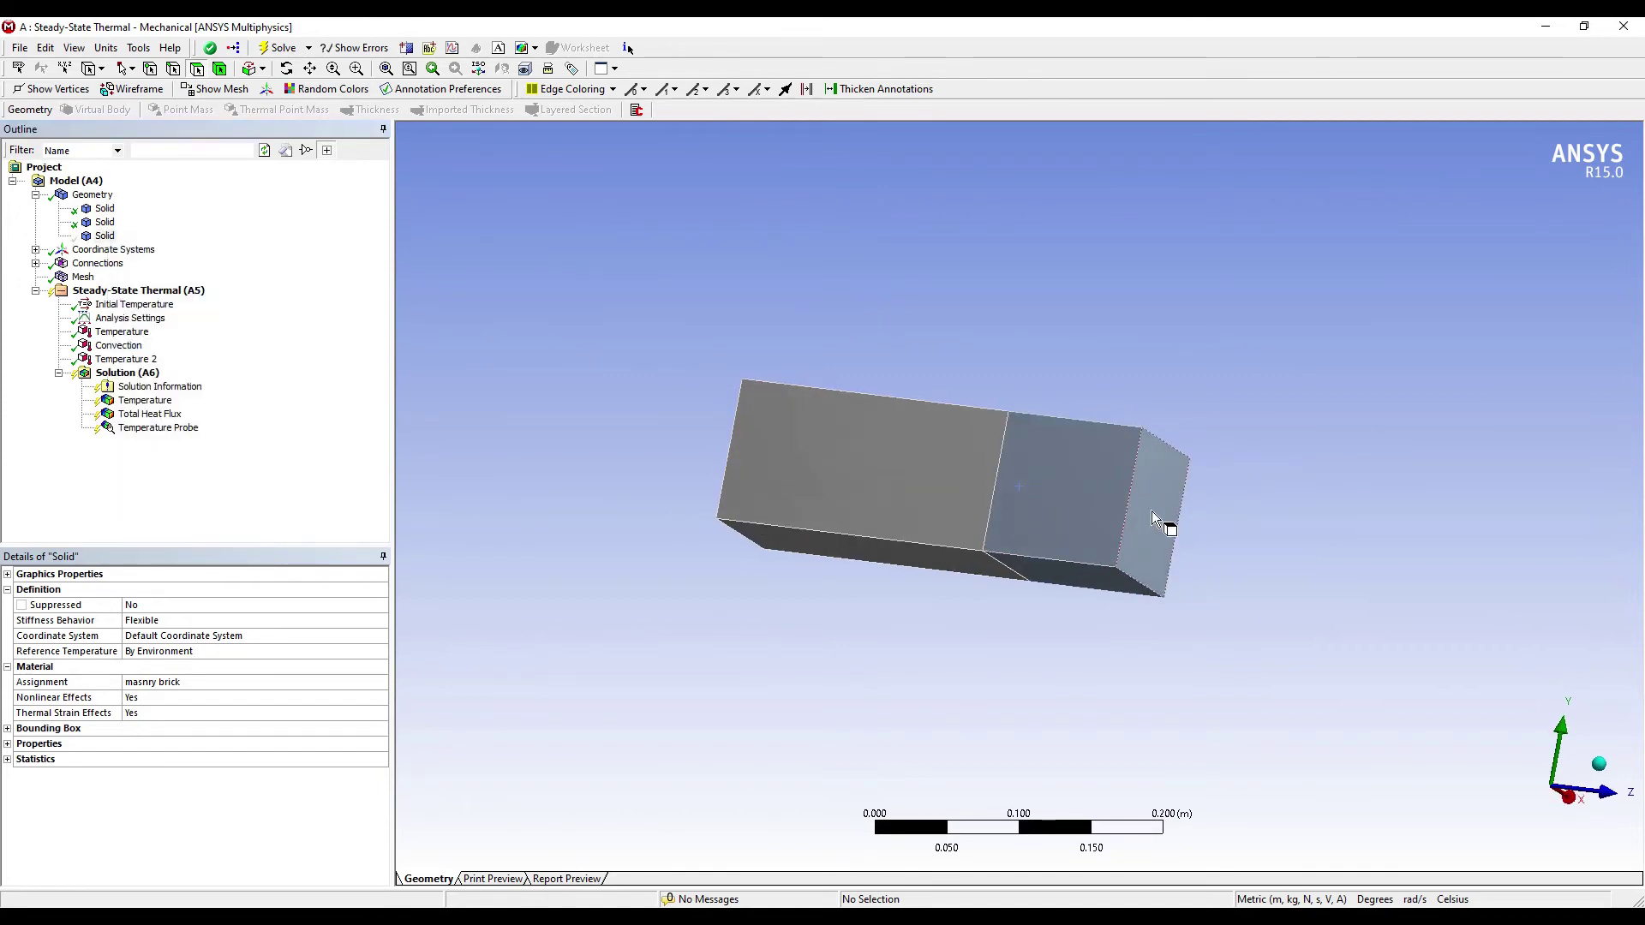
left_click(145, 373)
- Insert Temperature Probe 2 on the kaolin–masonry interface face, then show the masonry body again
left_click(1137, 385)
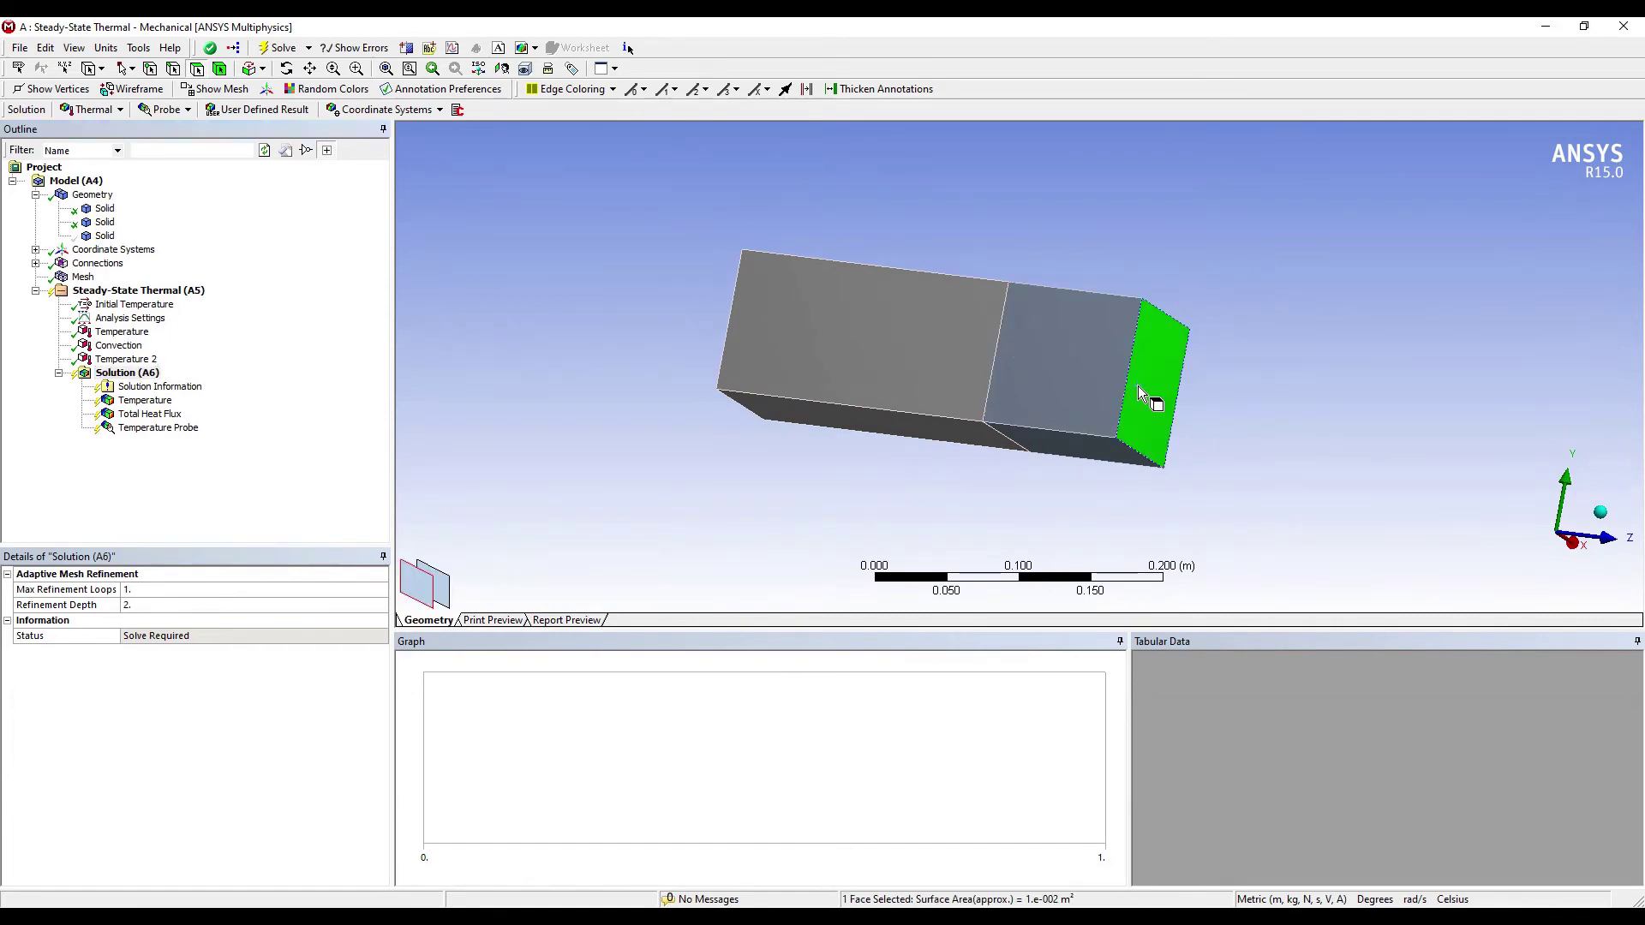
right_click(1138, 386)
mouse_move(1156, 398)
mouse_move(1394, 421)
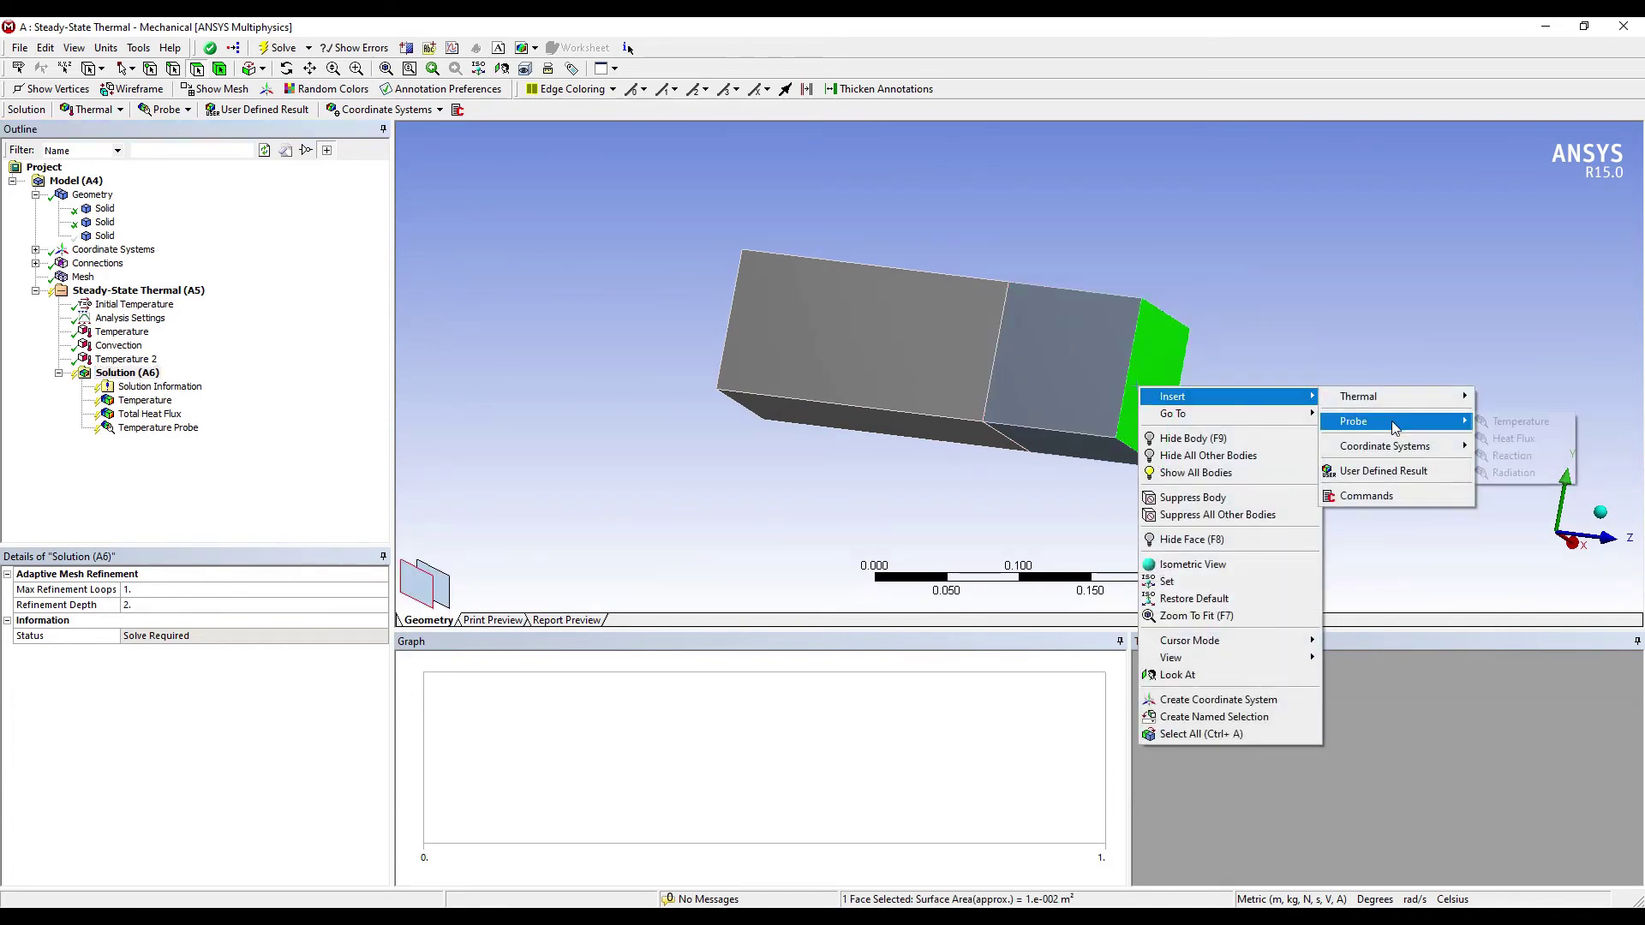
left_click(1513, 426)
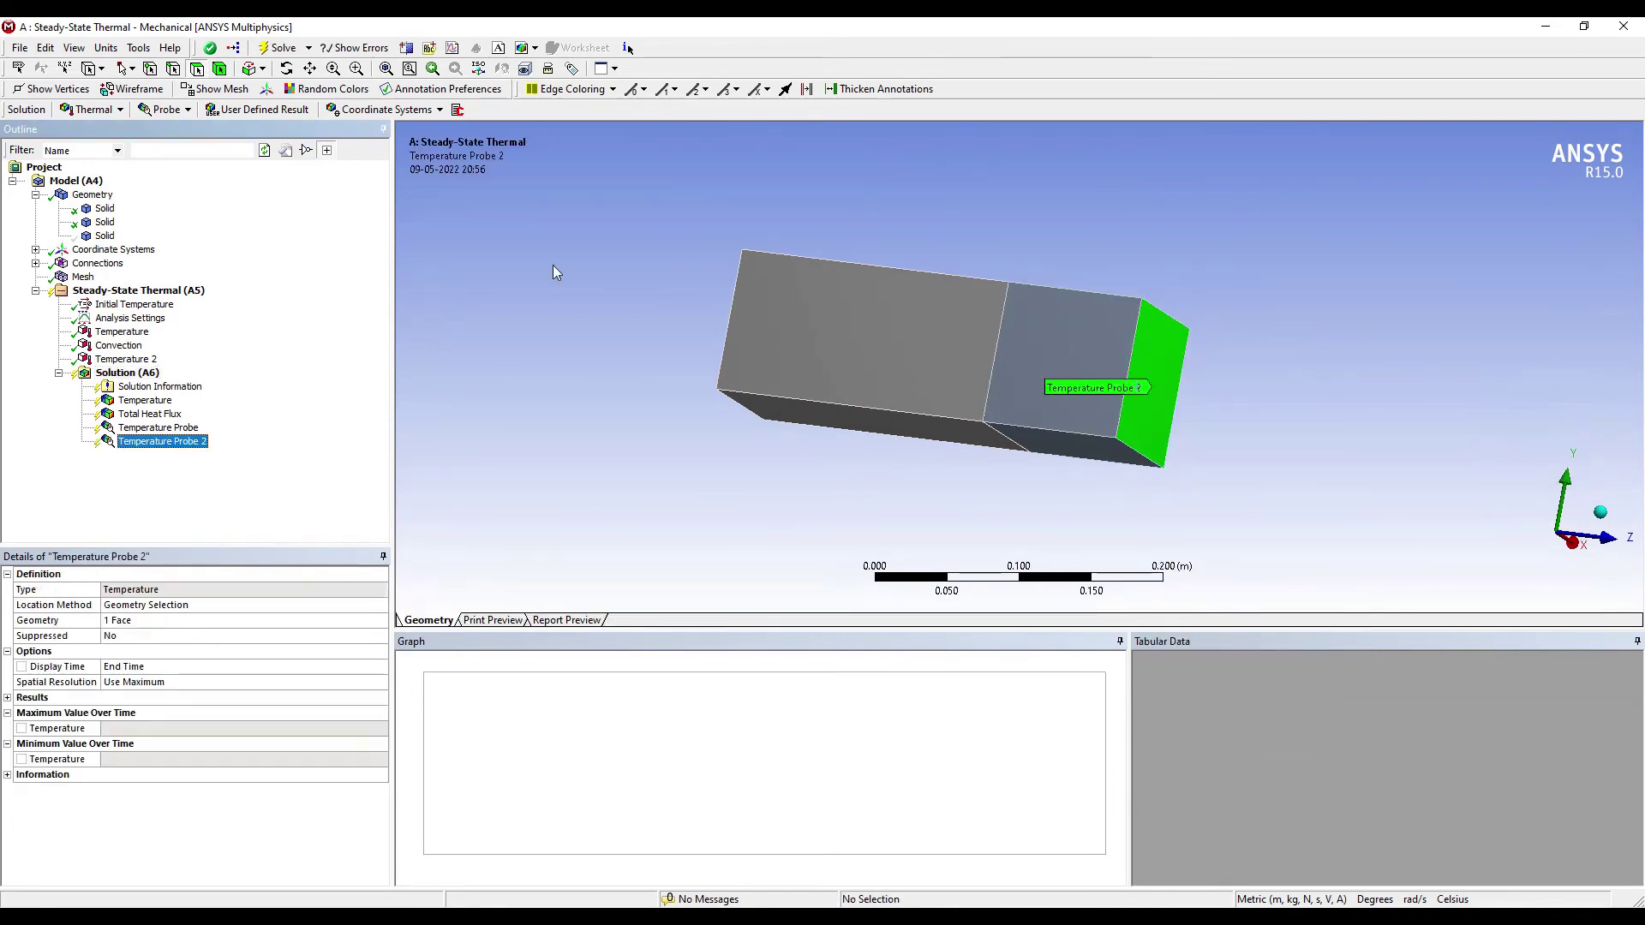
left_click(96, 237)
right_click(97, 236)
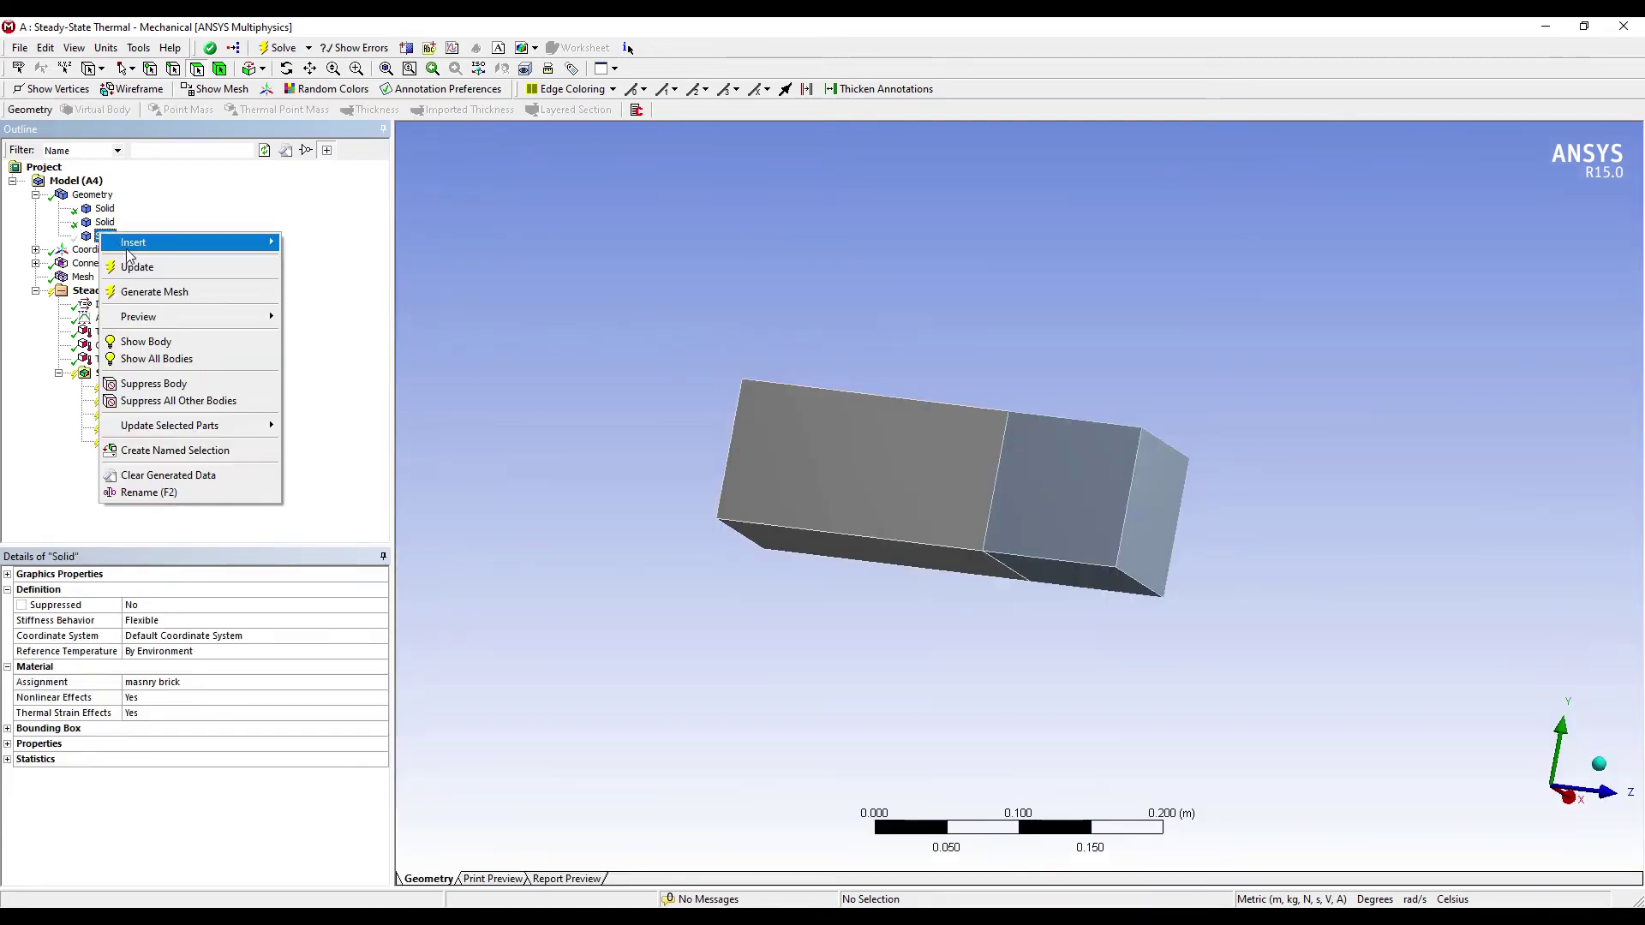
left_click(155, 344)
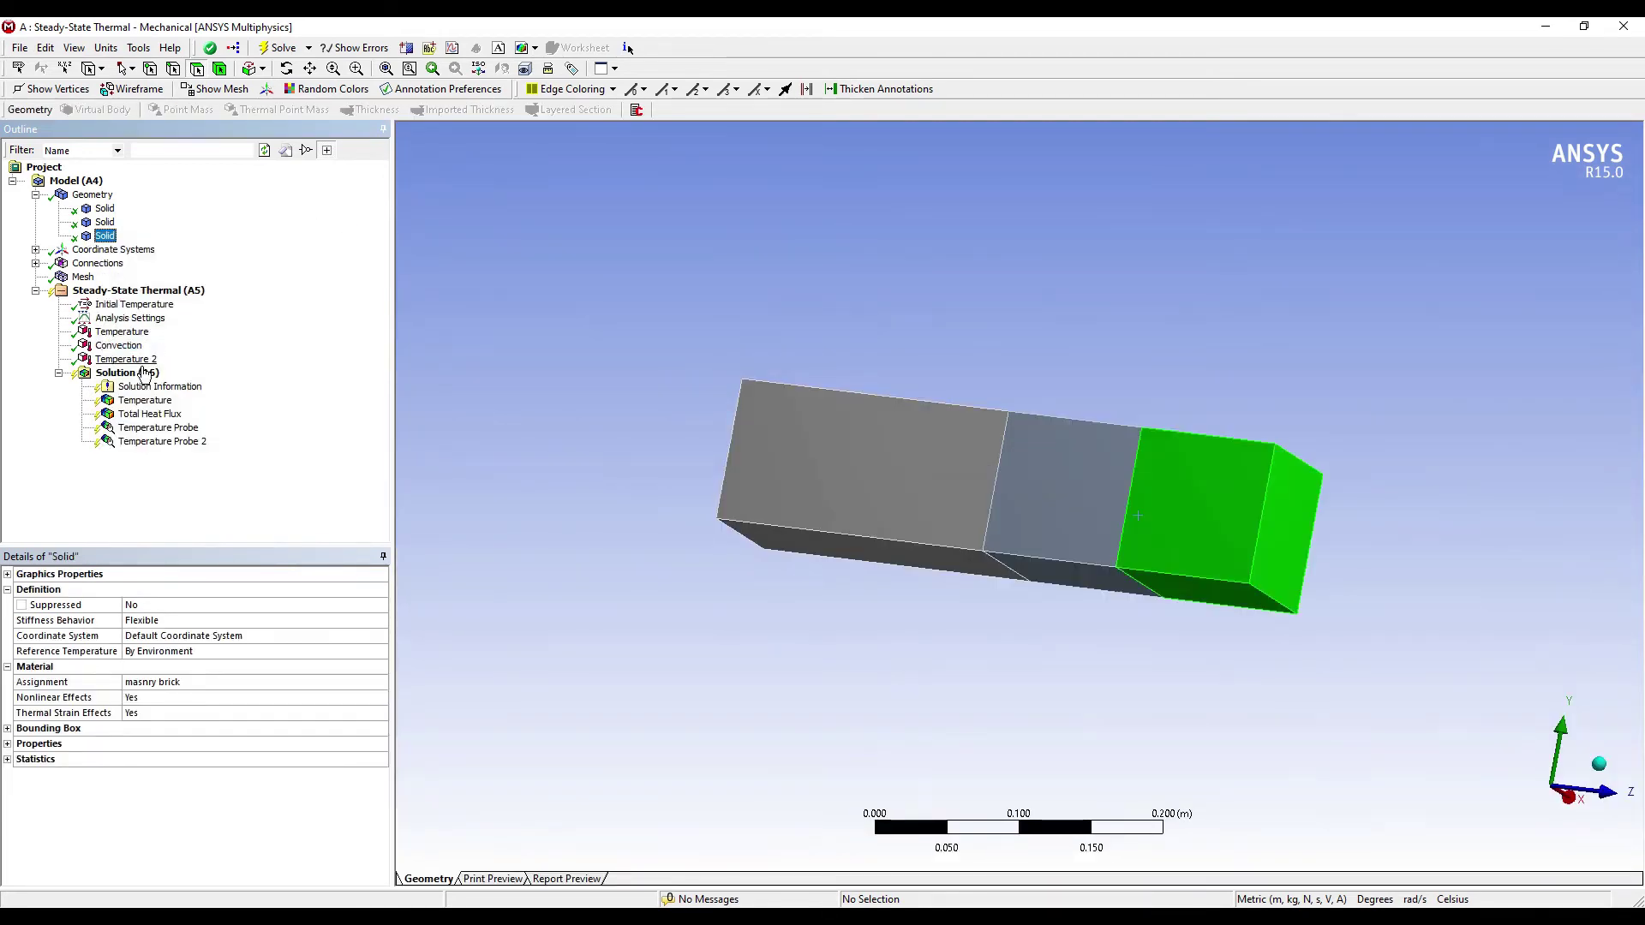
left_click(142, 377)
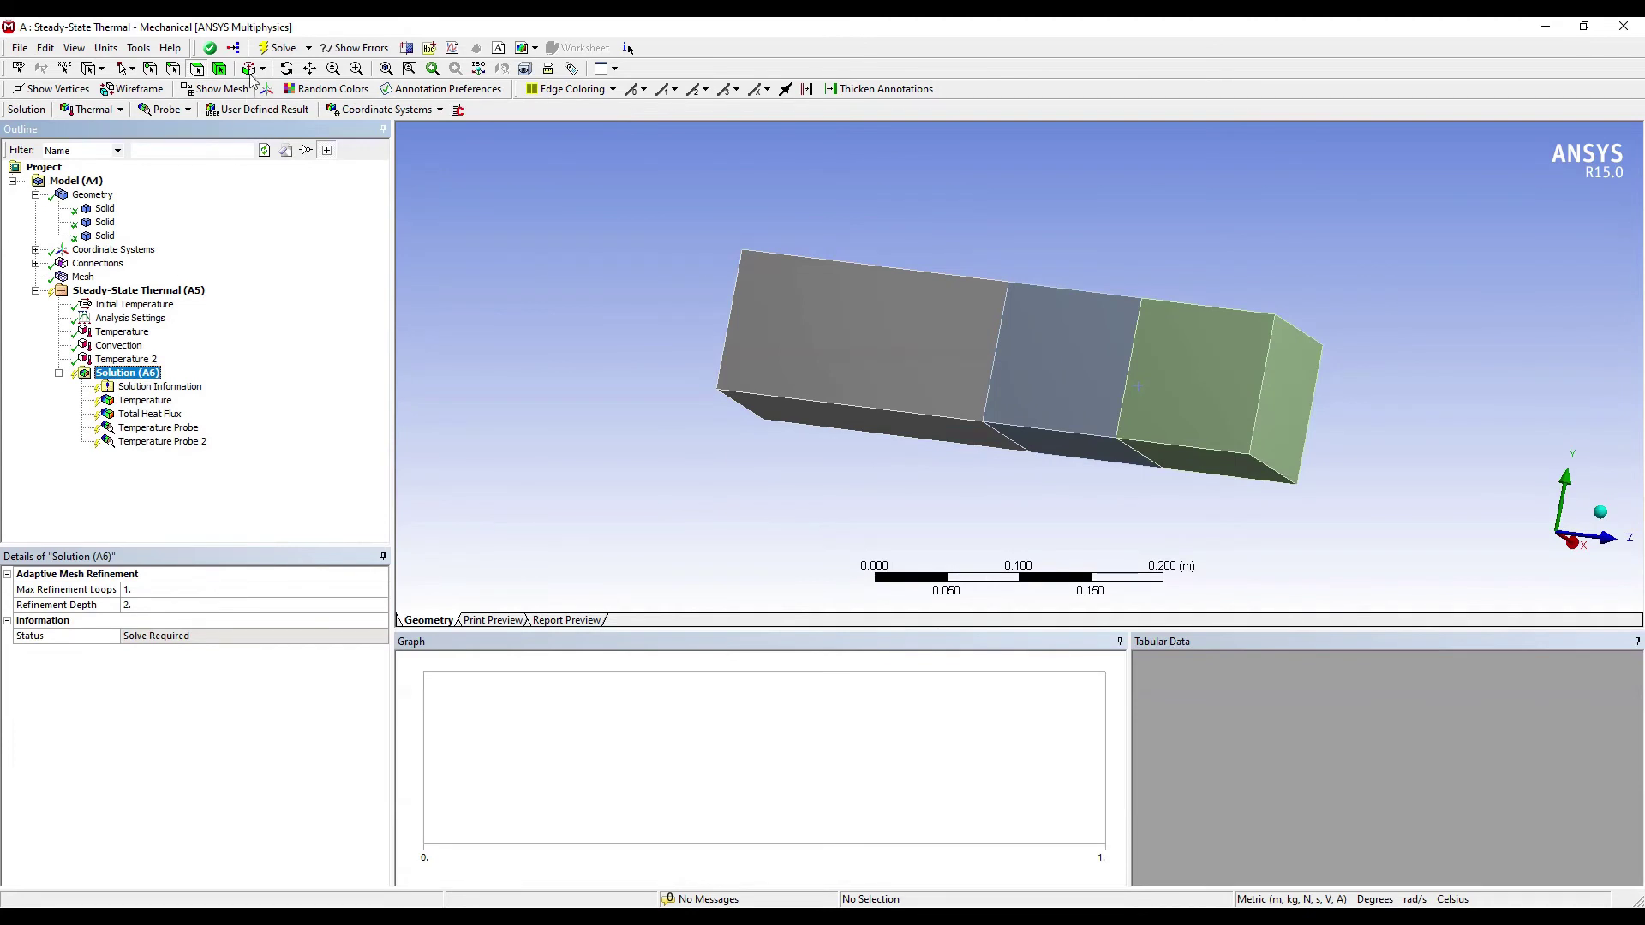
- Solve and display the 1670–70 °C temperature contour and 945.85 W/m² total heat flux
key("F5")
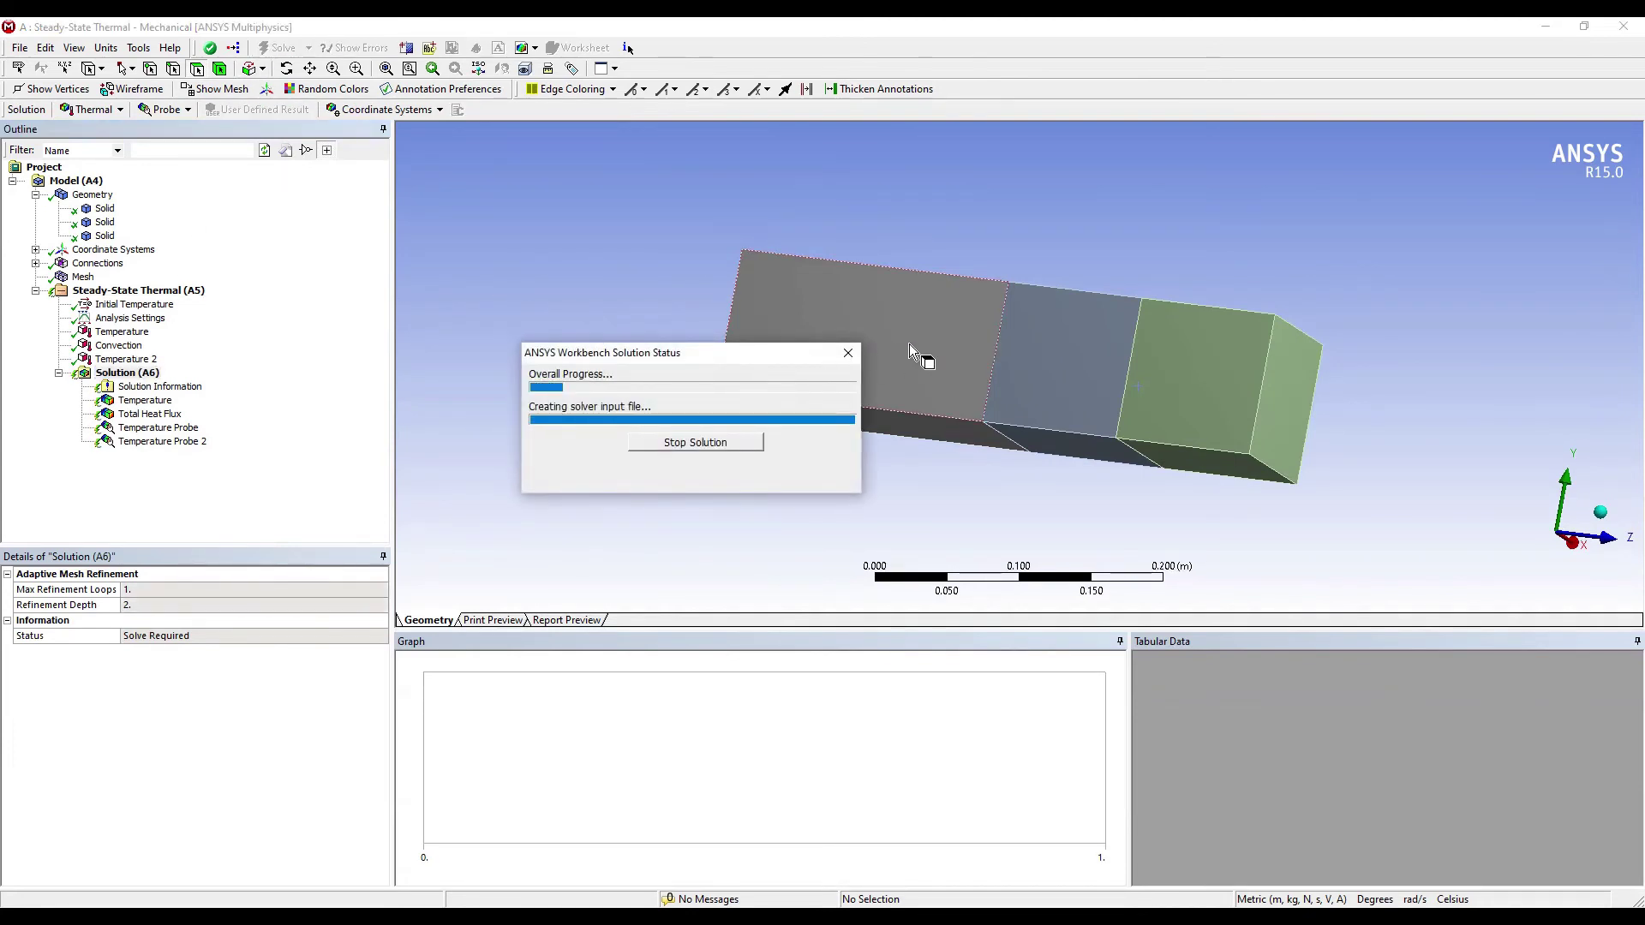
left_click(109, 402)
middle_click_drag(771, 367, 971, 384)
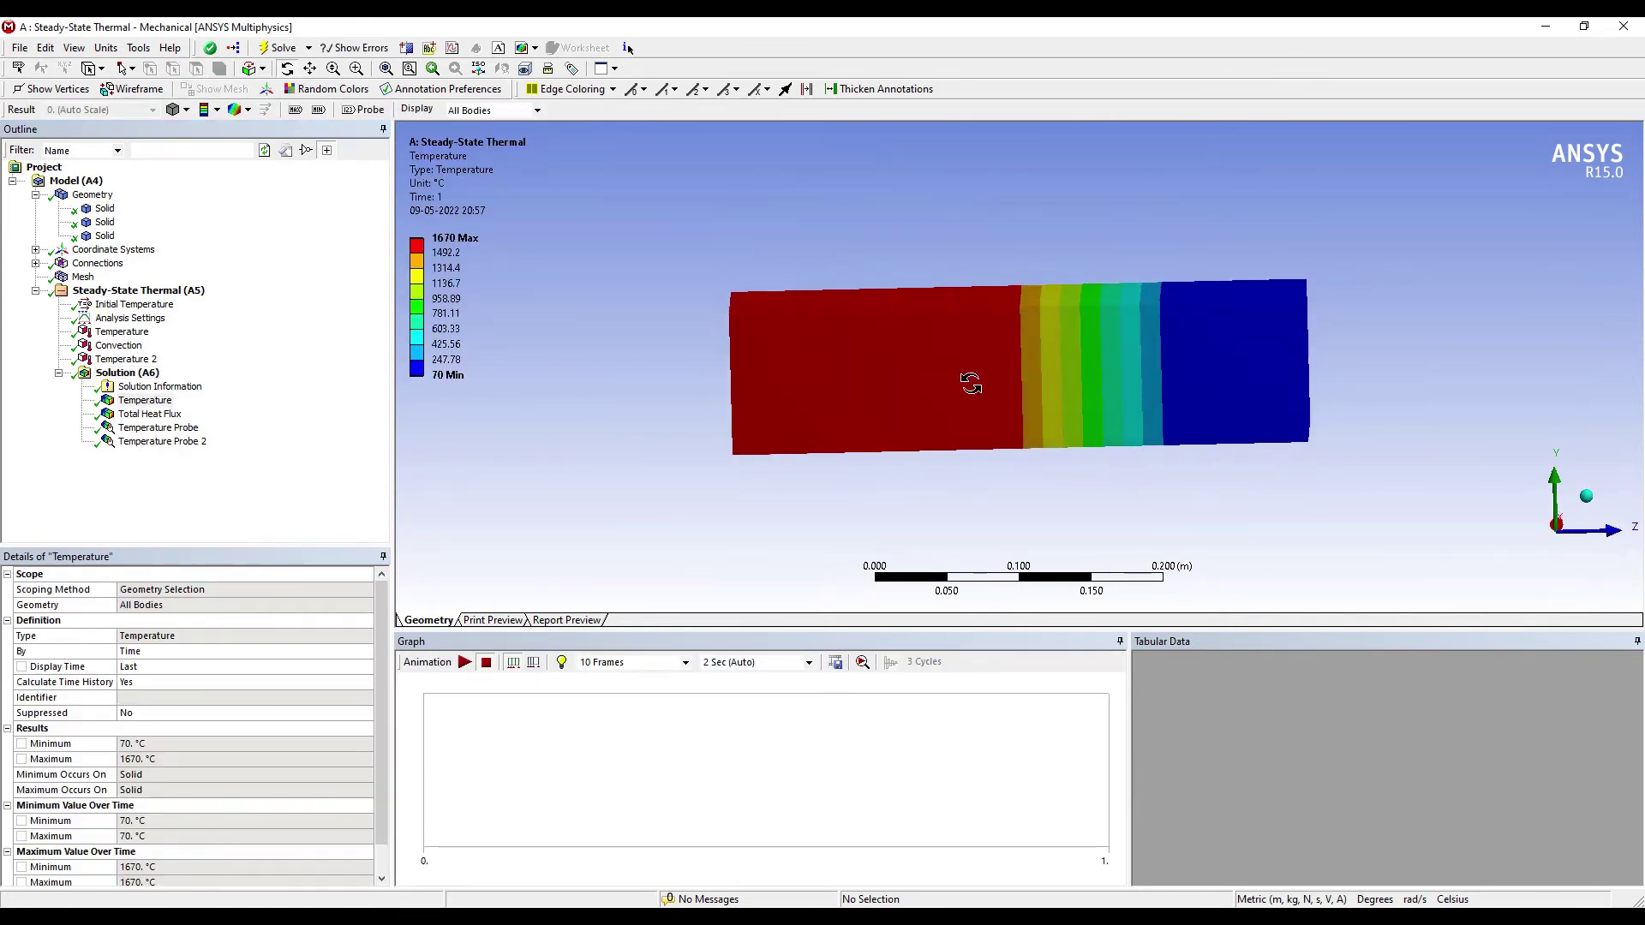
left_click(160, 418)
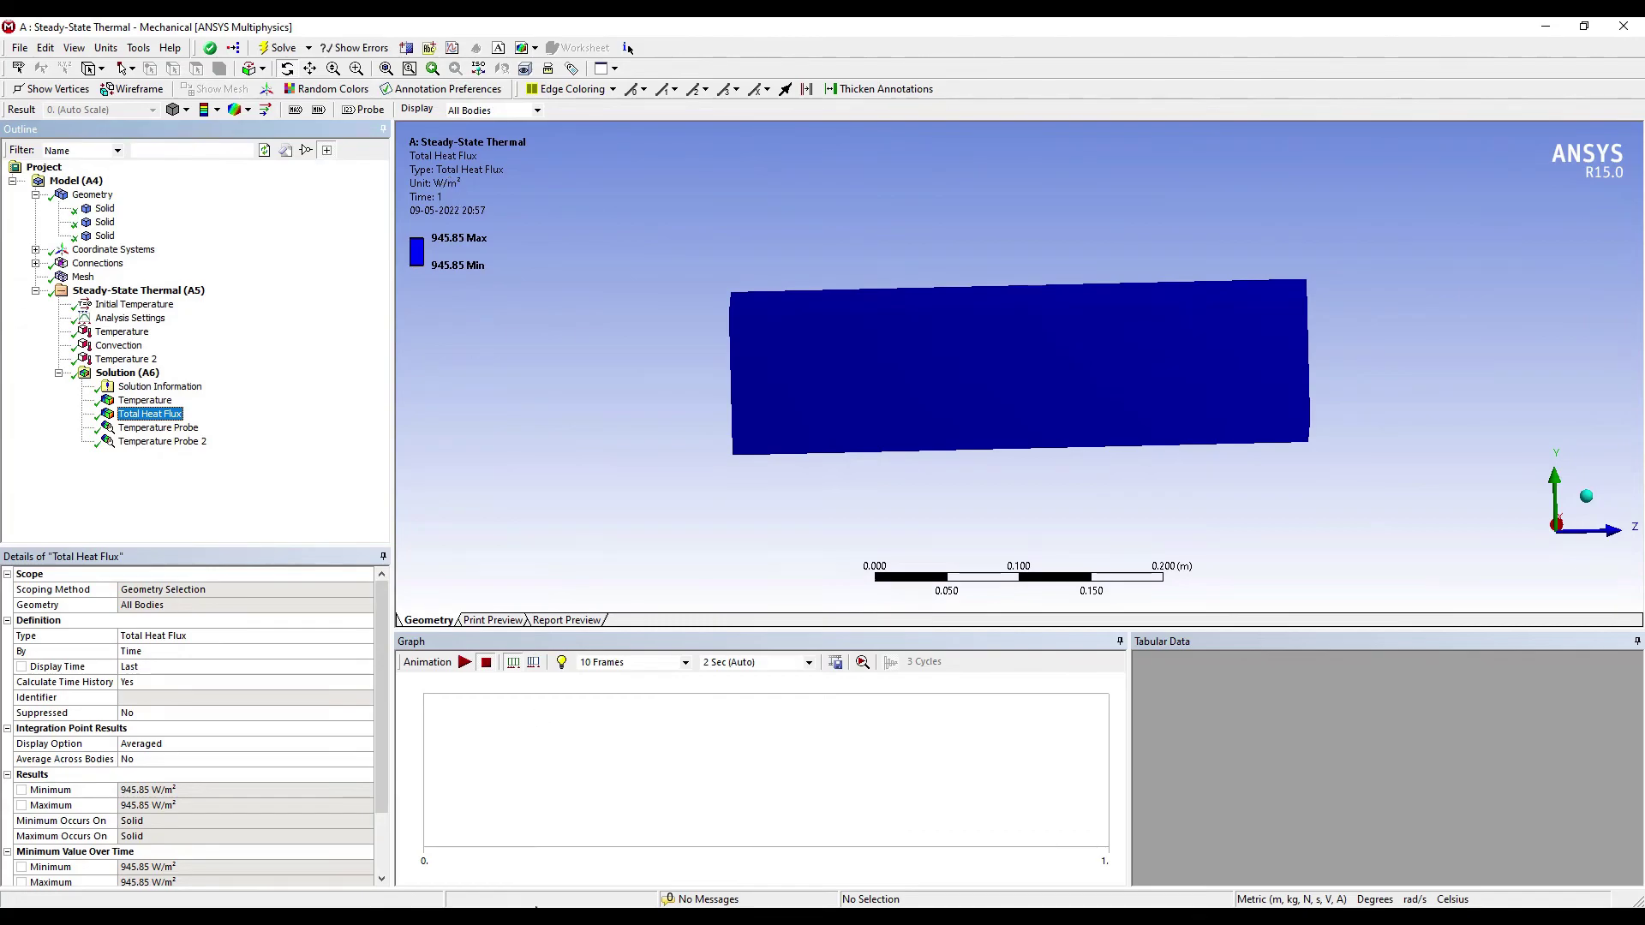
- Compare the heat flux with the expected 938.58 W/m² in the Word question
key("alt+Tab")
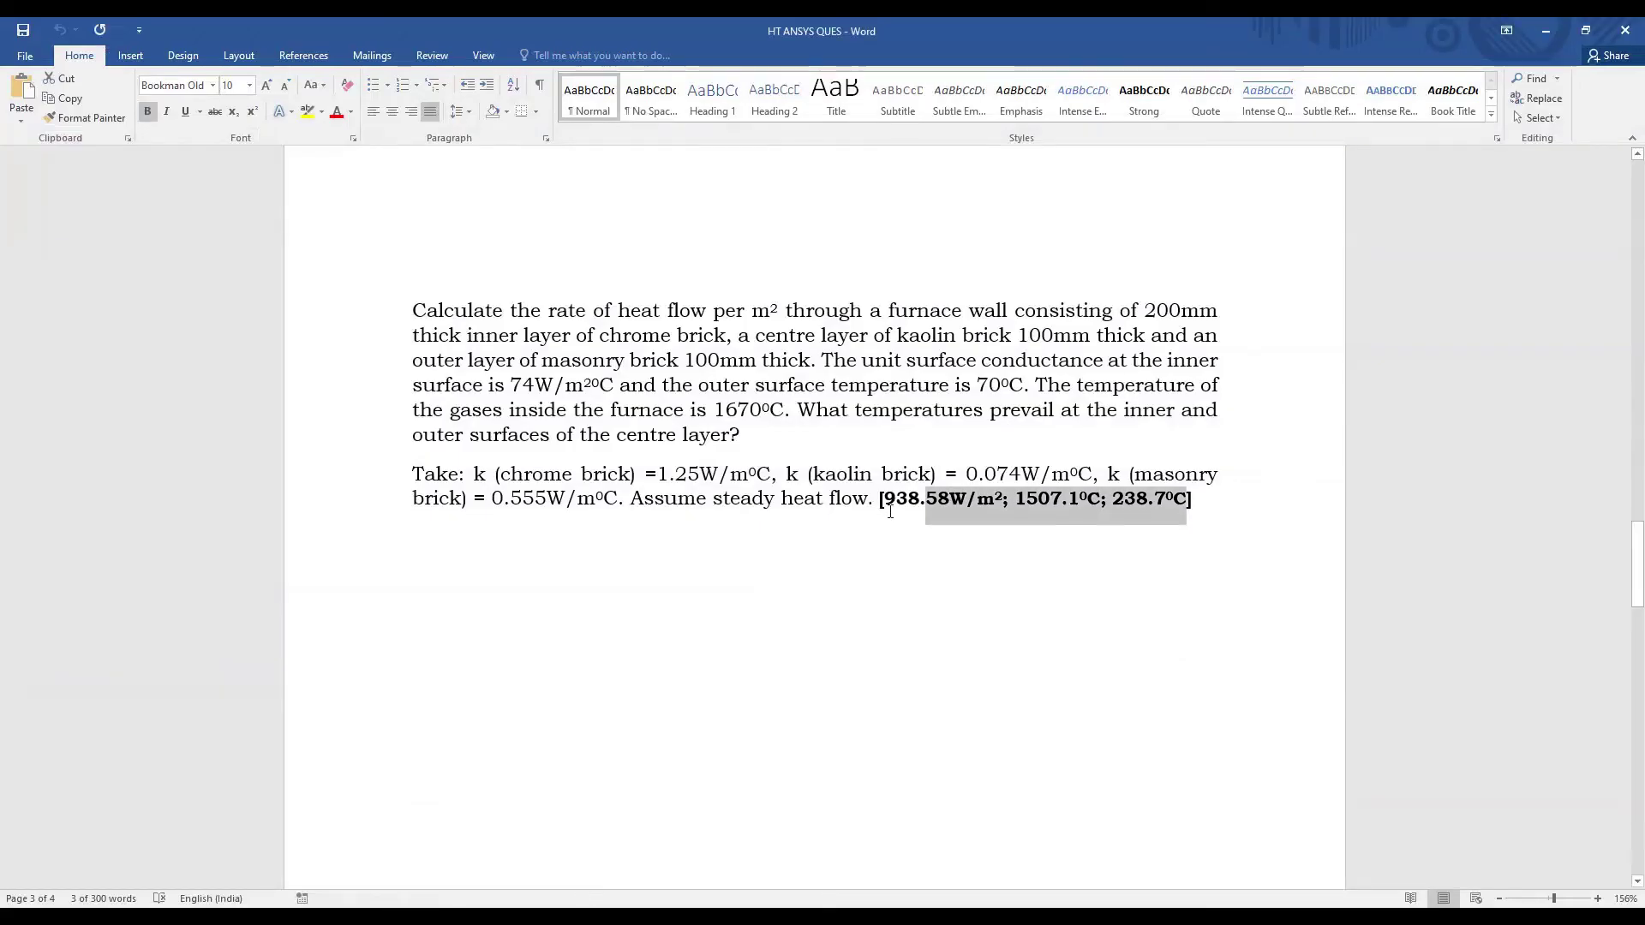
left_click(883, 505)
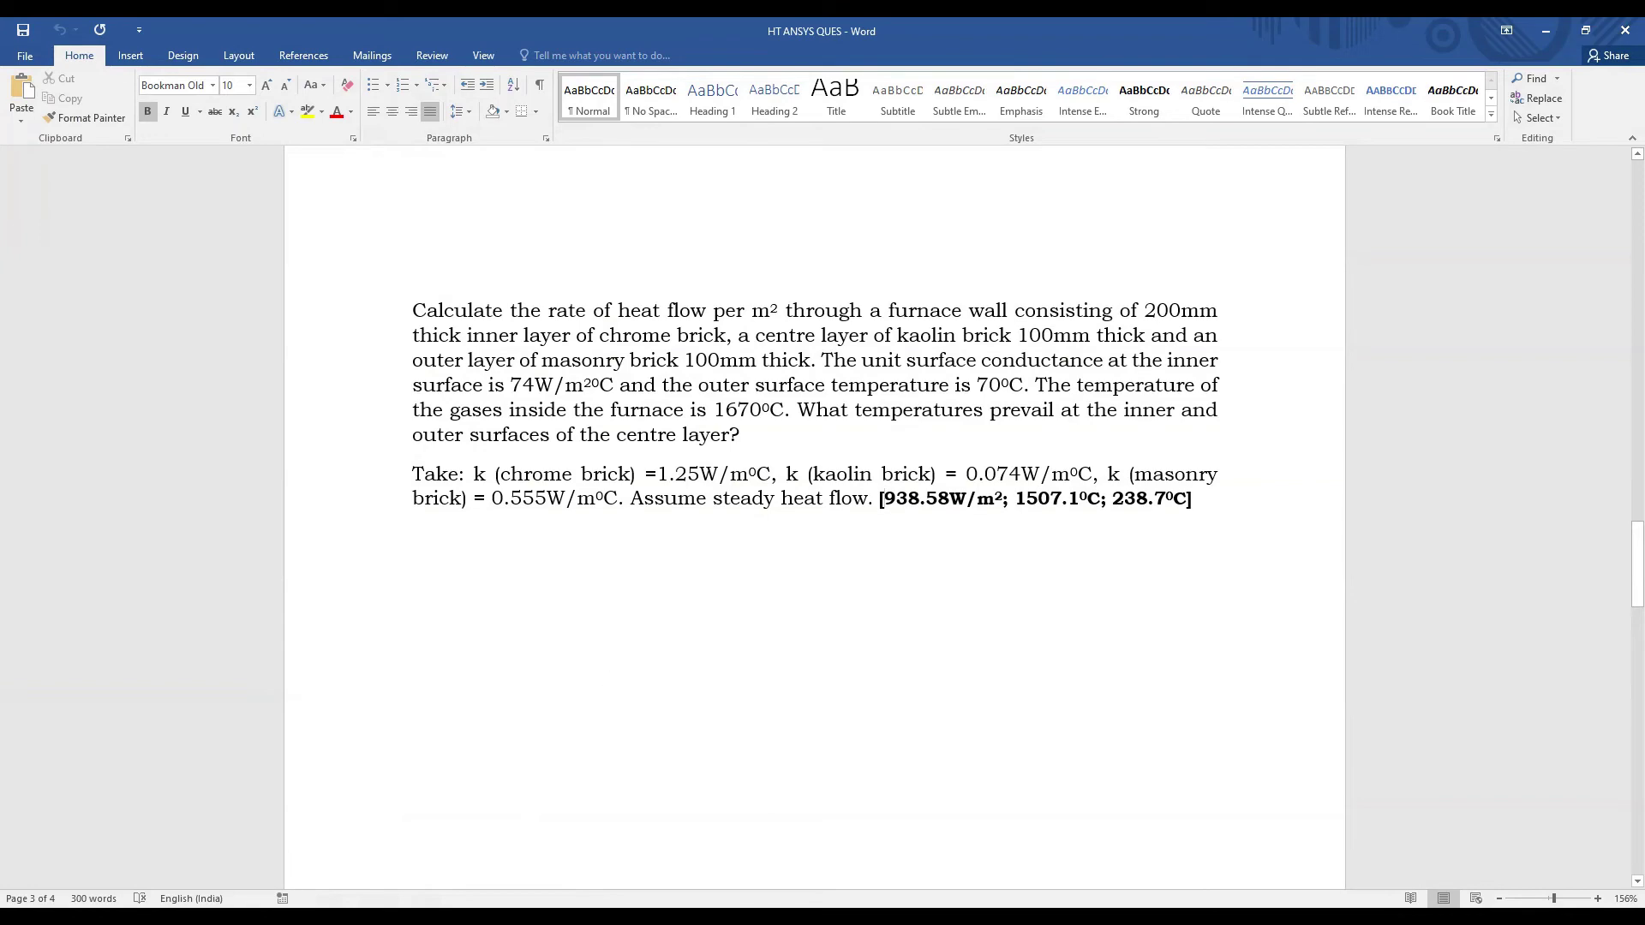
key("alt+Tab")
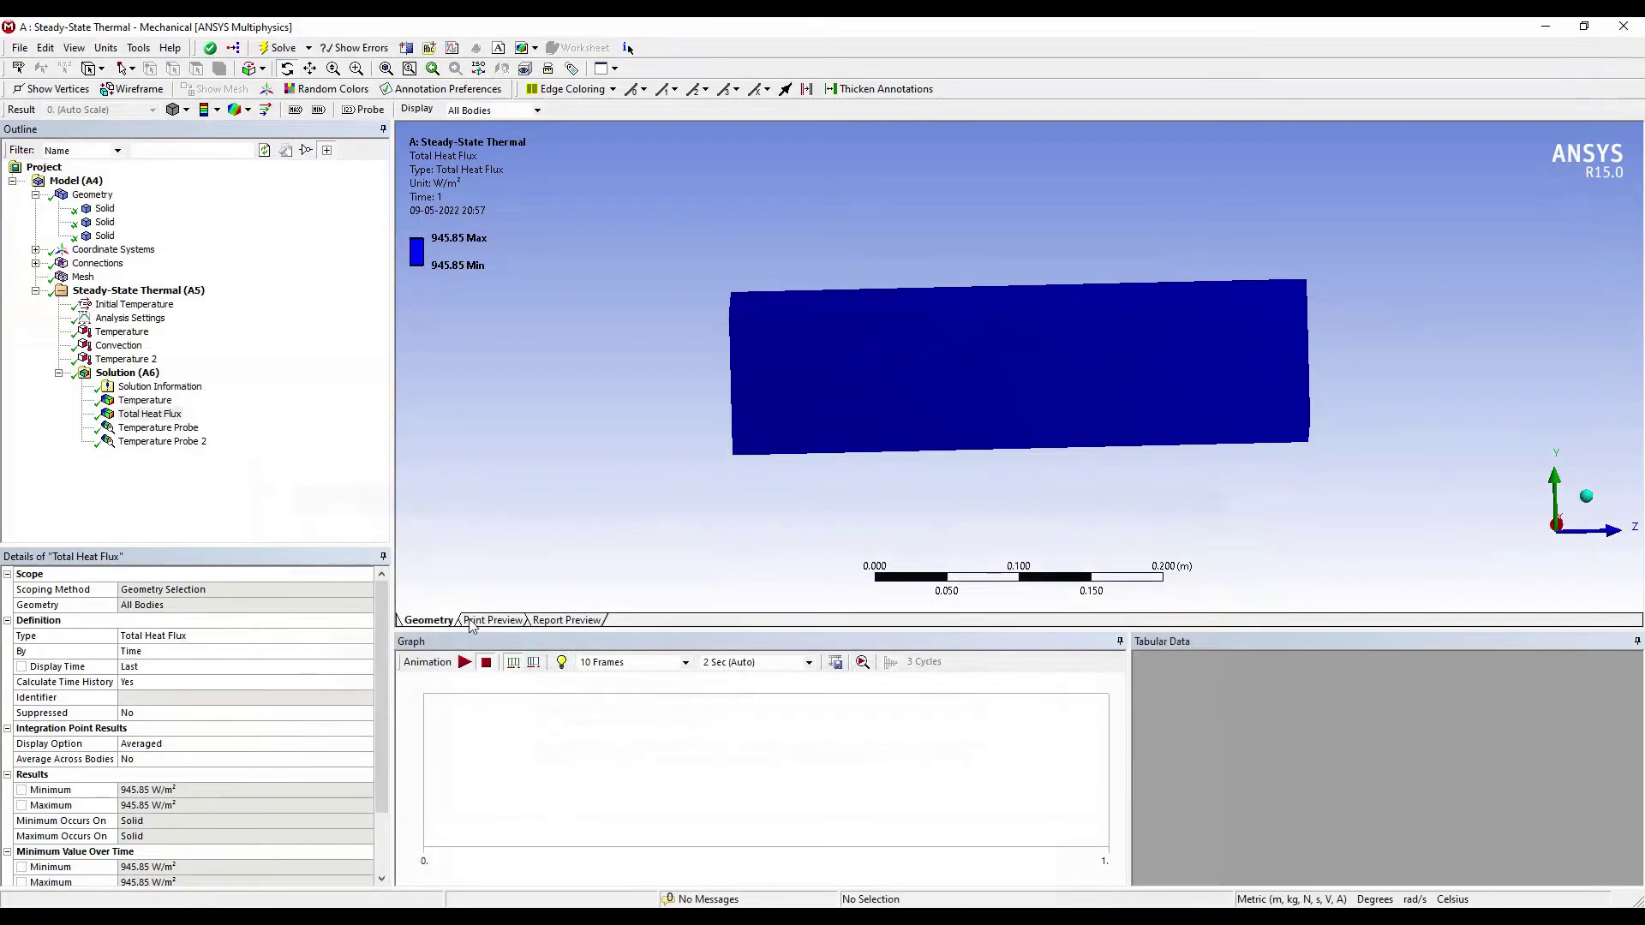
- Show probe readings 1518.6 °C and 240.46 °C against the textbook's 1507.1 °C and 238.7 °C
left_click(152, 431)
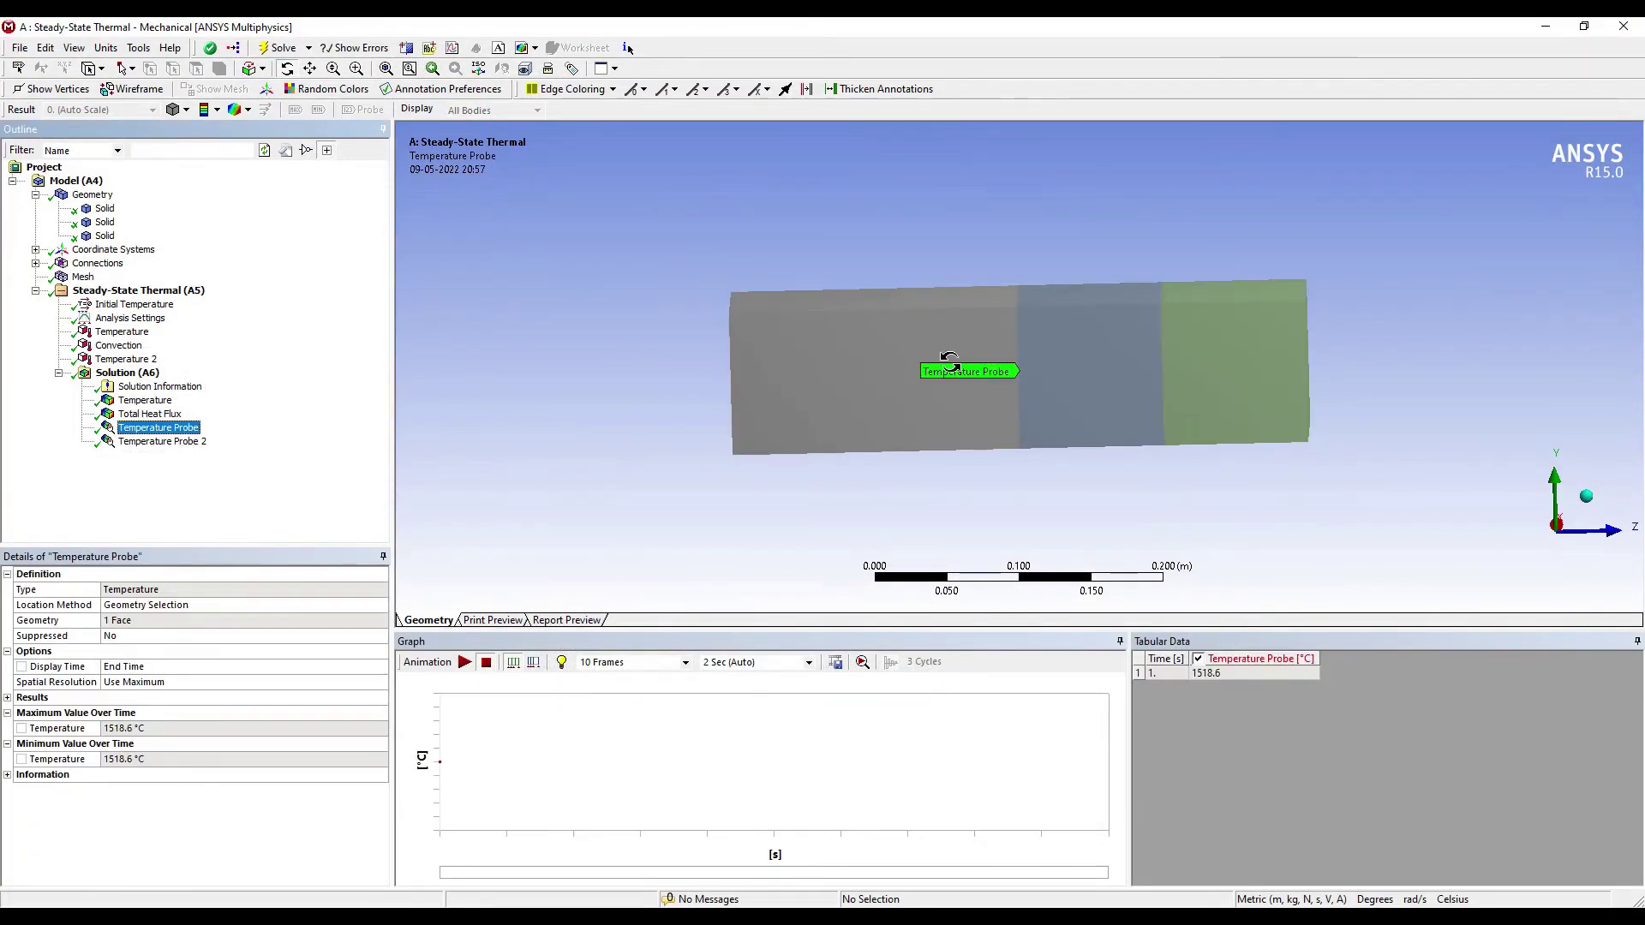
left_click_drag(962, 392, 947, 367)
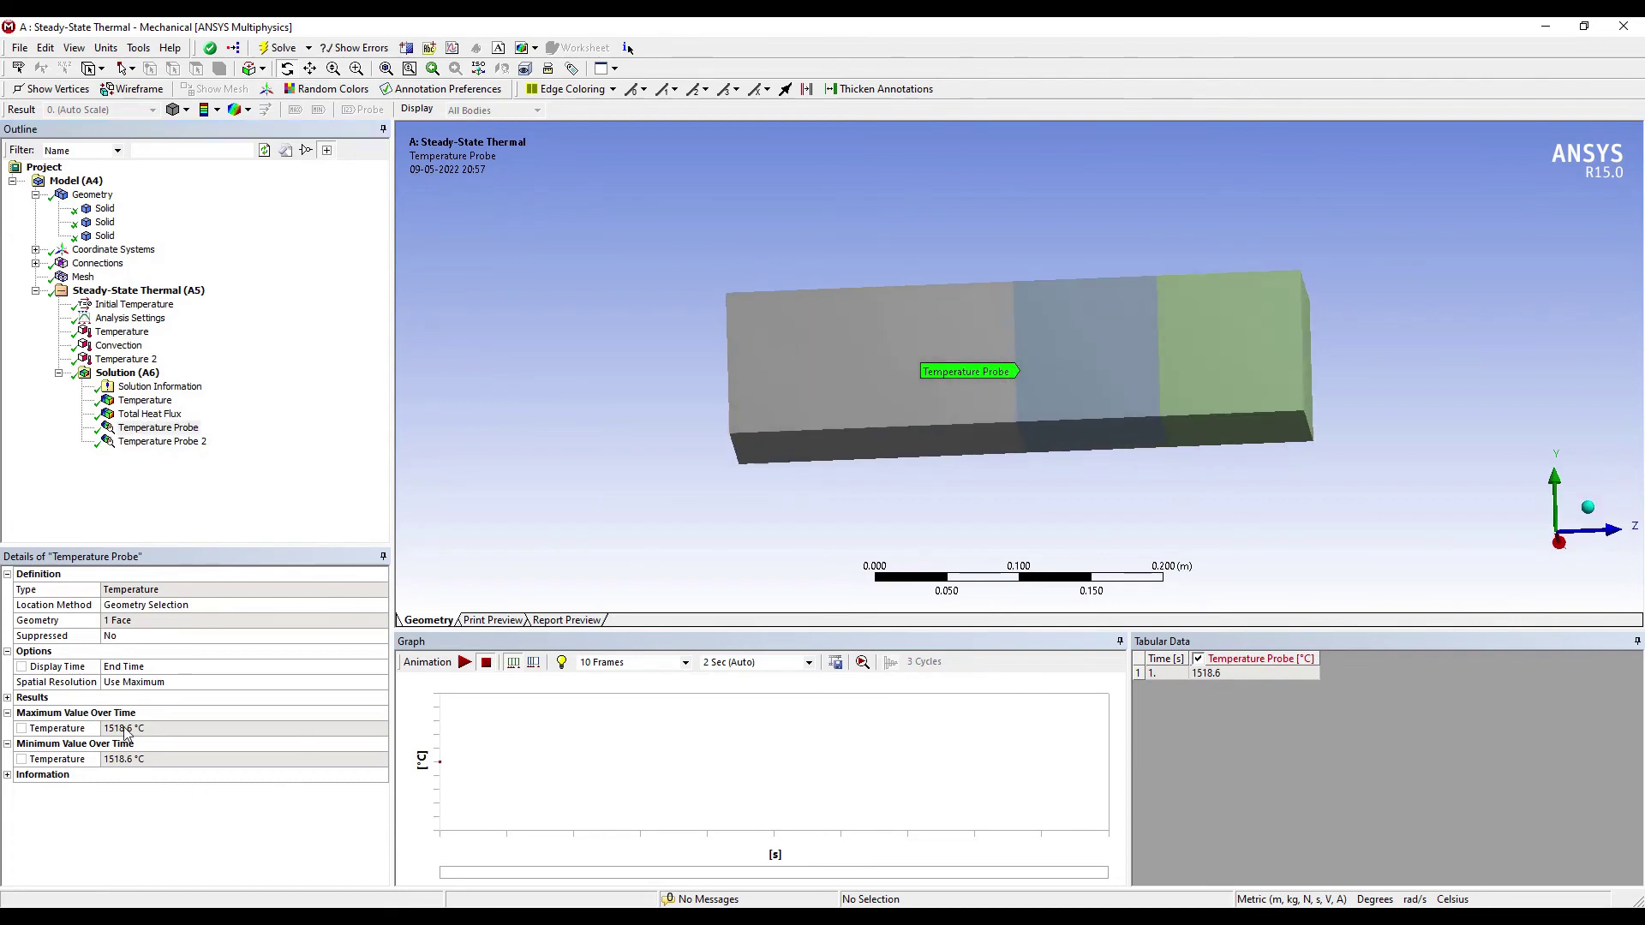
key("alt+Tab")
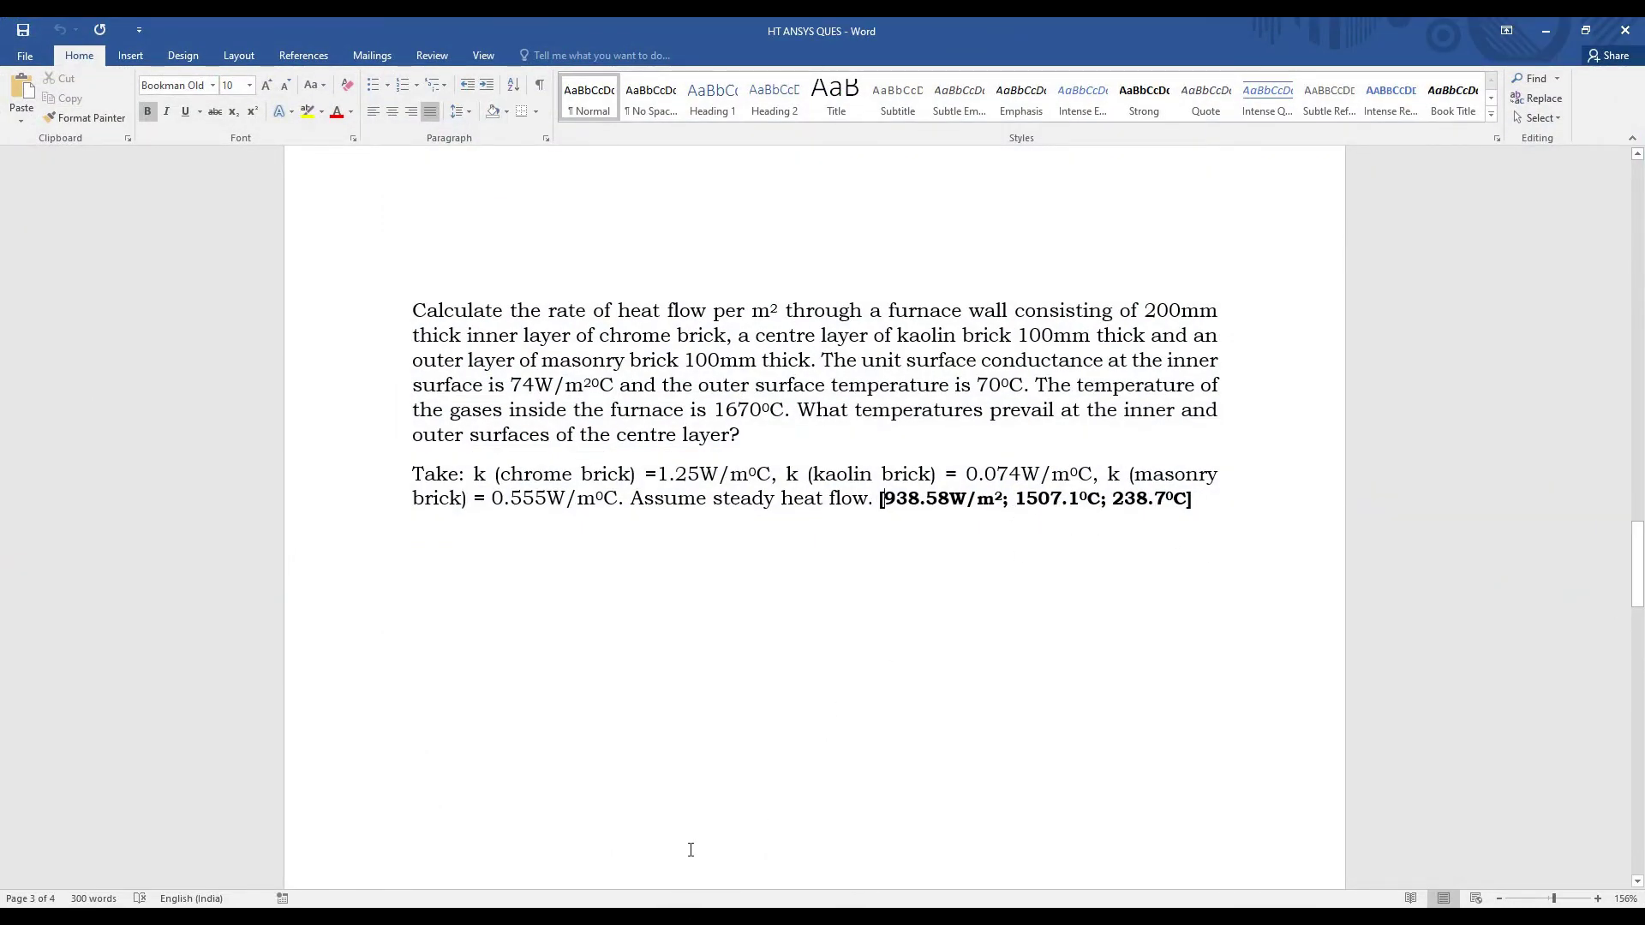
key("alt+Tab")
left_click_drag(1049, 300, 1029, 317)
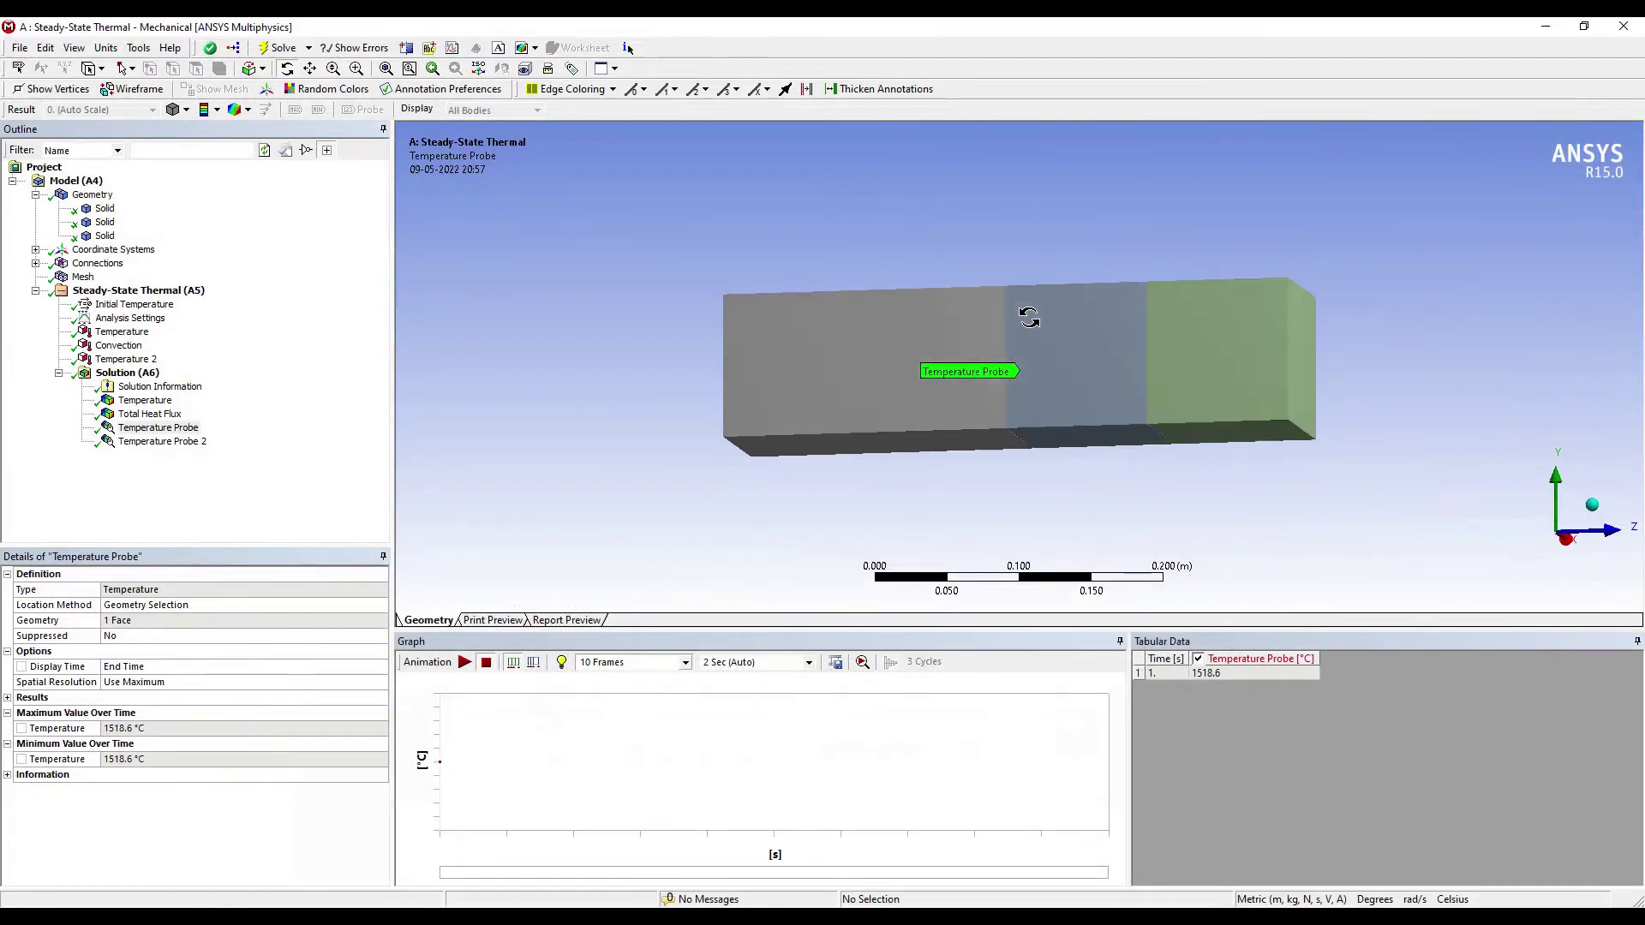
left_click(197, 441)
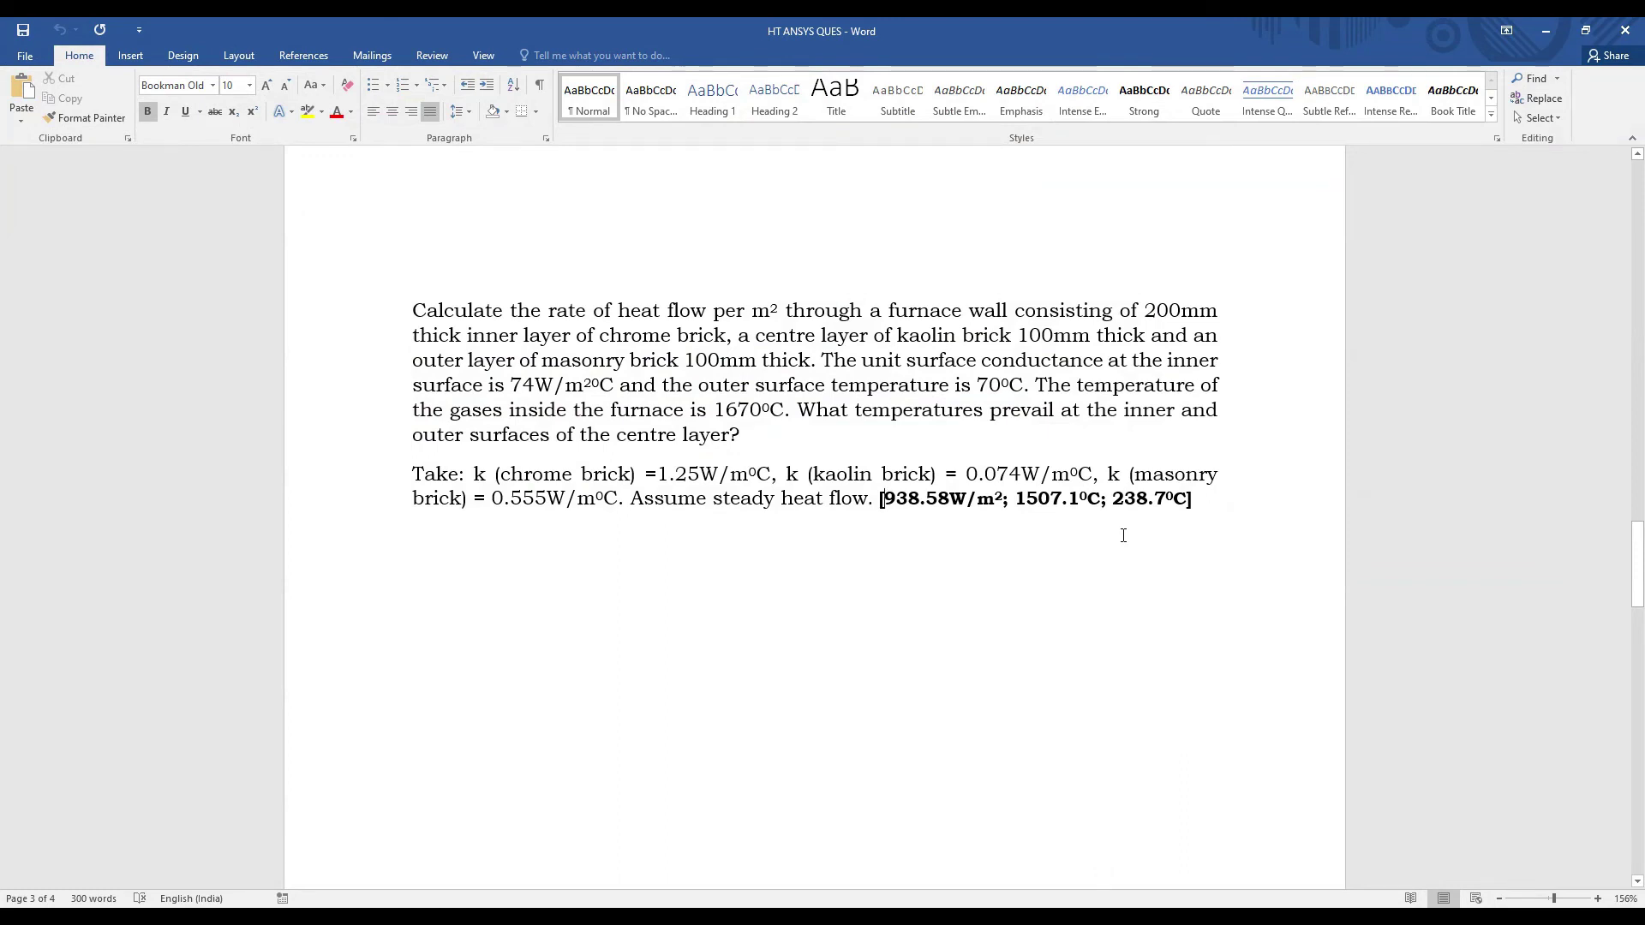
- Bring the Mechanical window back to front, showing Temperature Probe 2 at 240.46 °C
key("alt+Tab")
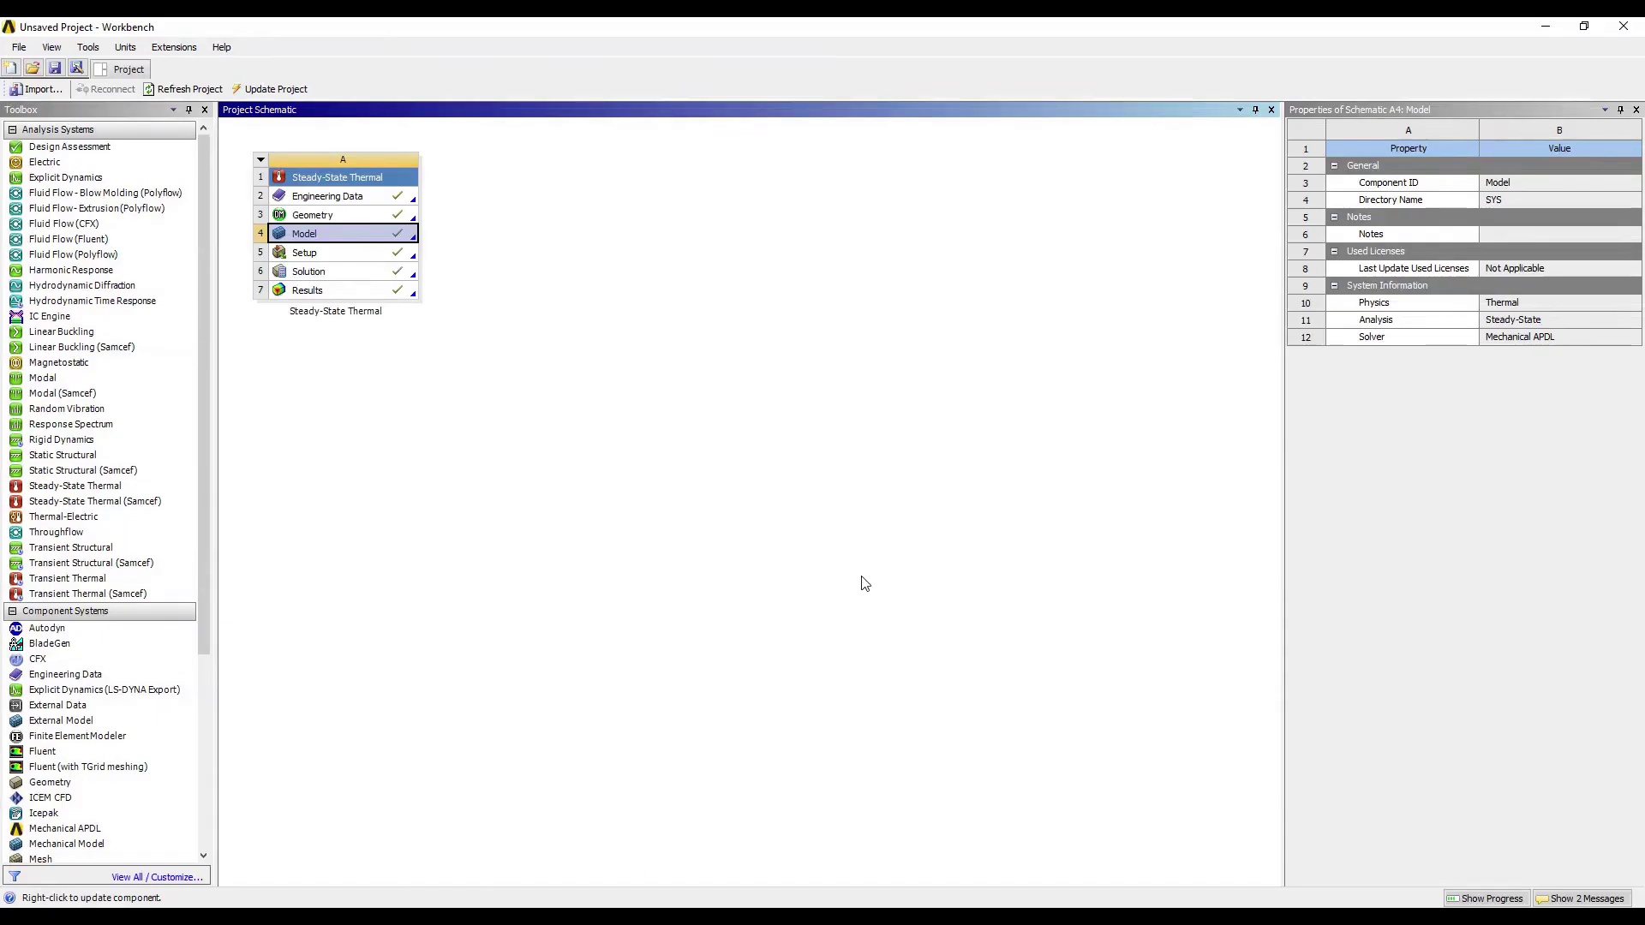
mouse_move(665, 896)
left_click(714, 868)
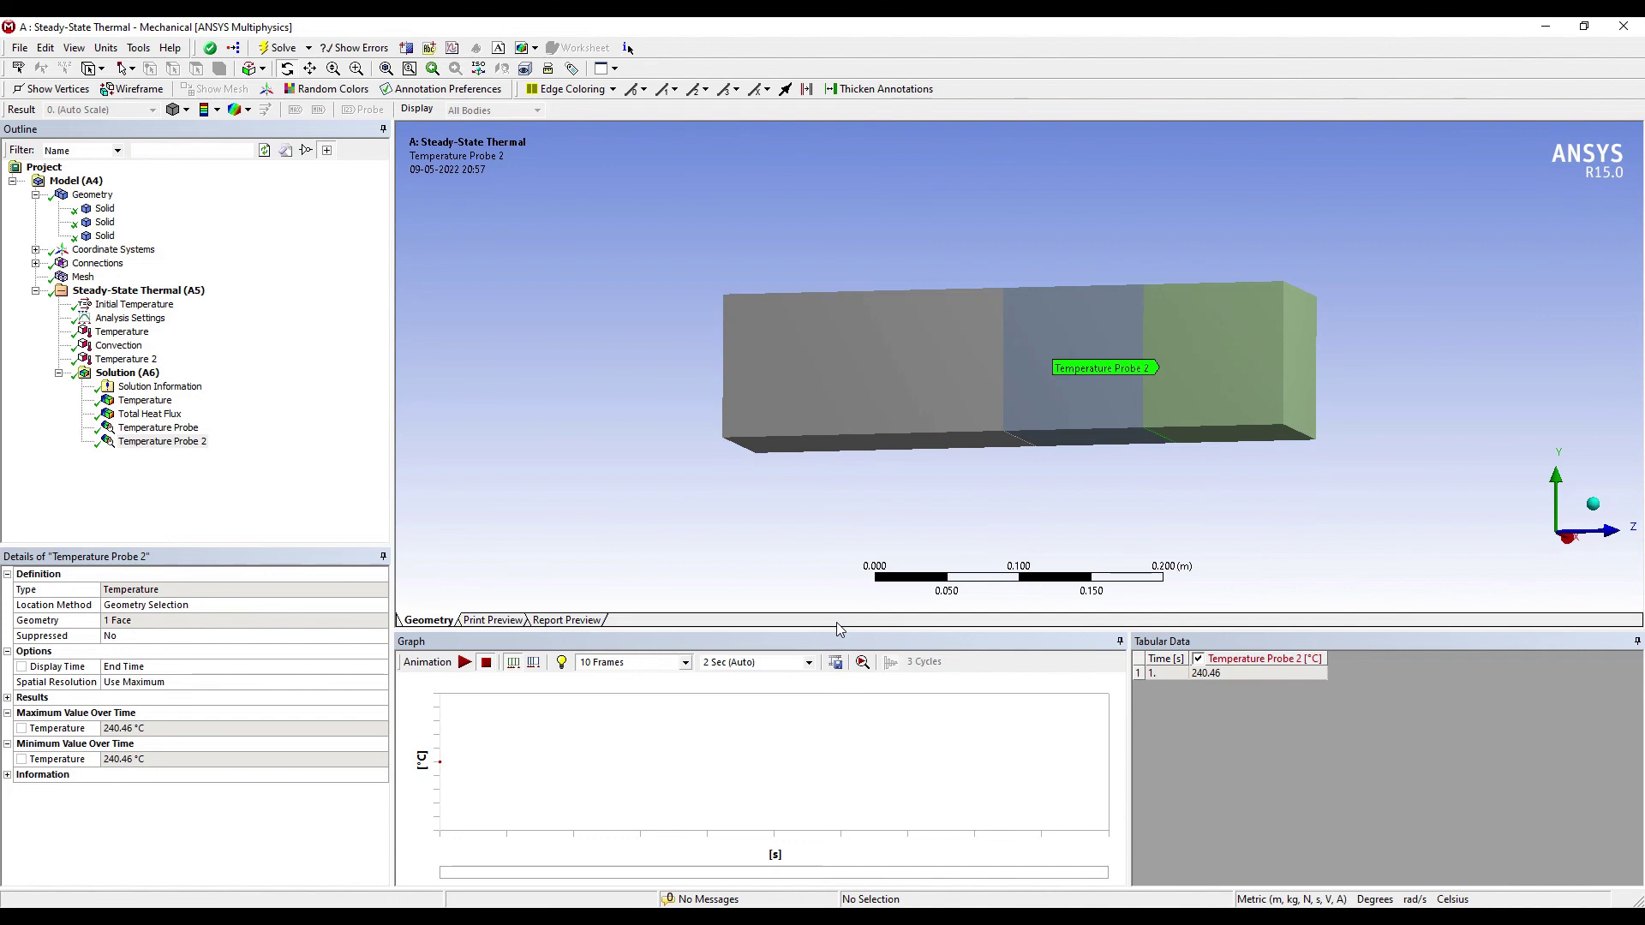
- Select the Temperature result to display the wall contour from 1670 °C to 70 °C
key("Up")
key("Up")
key("Up")
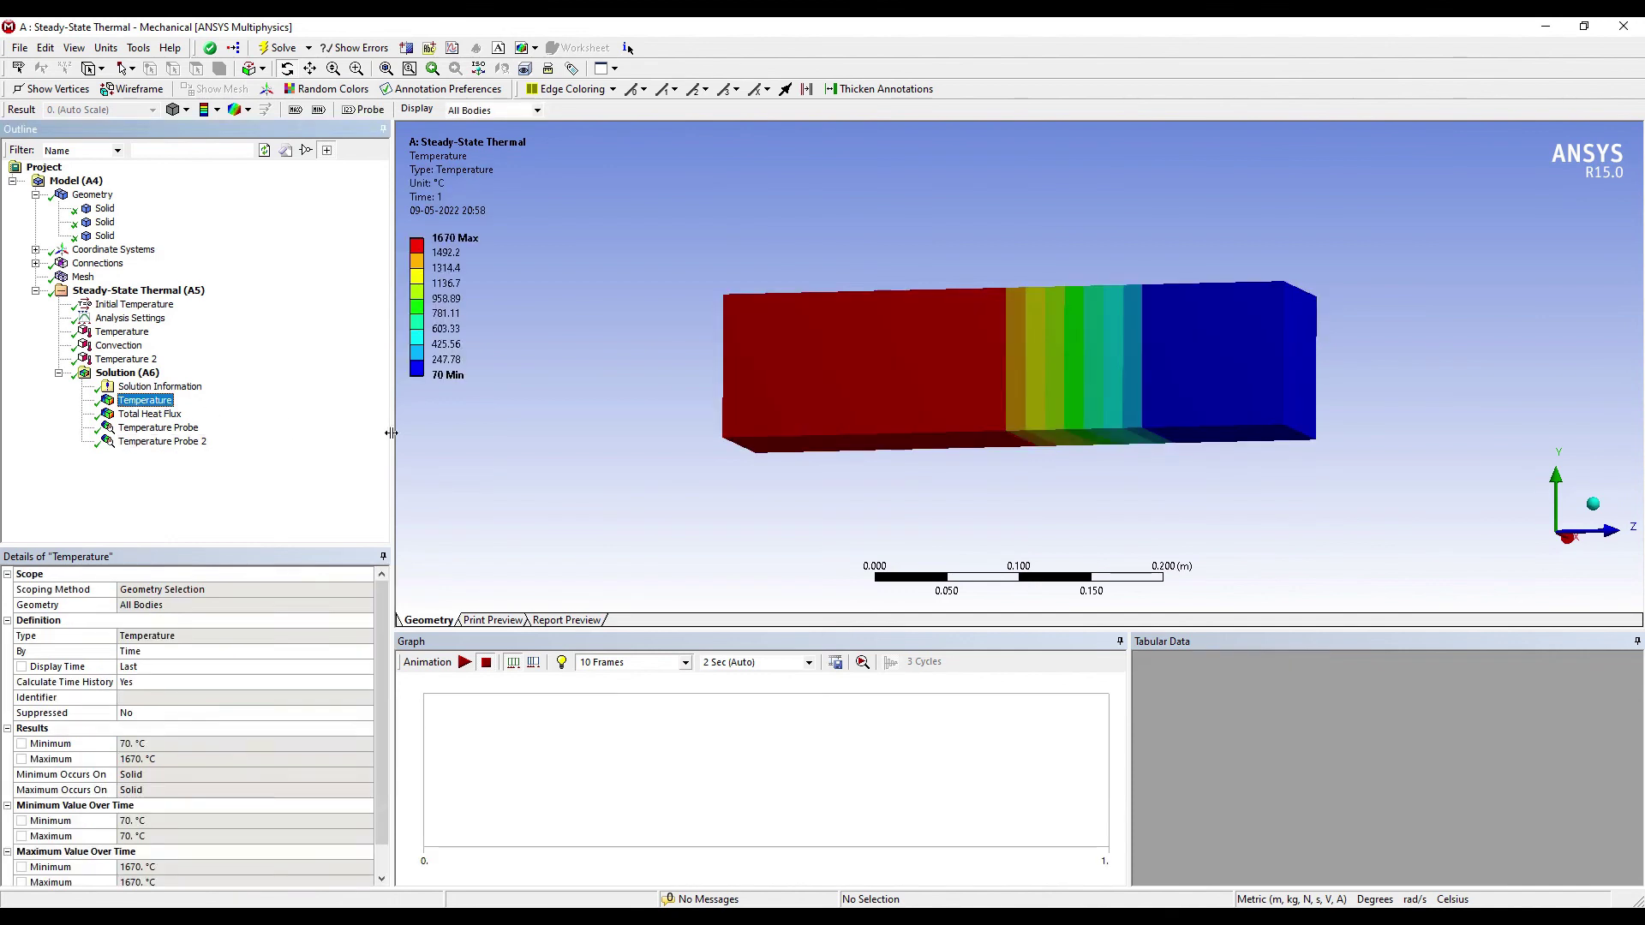